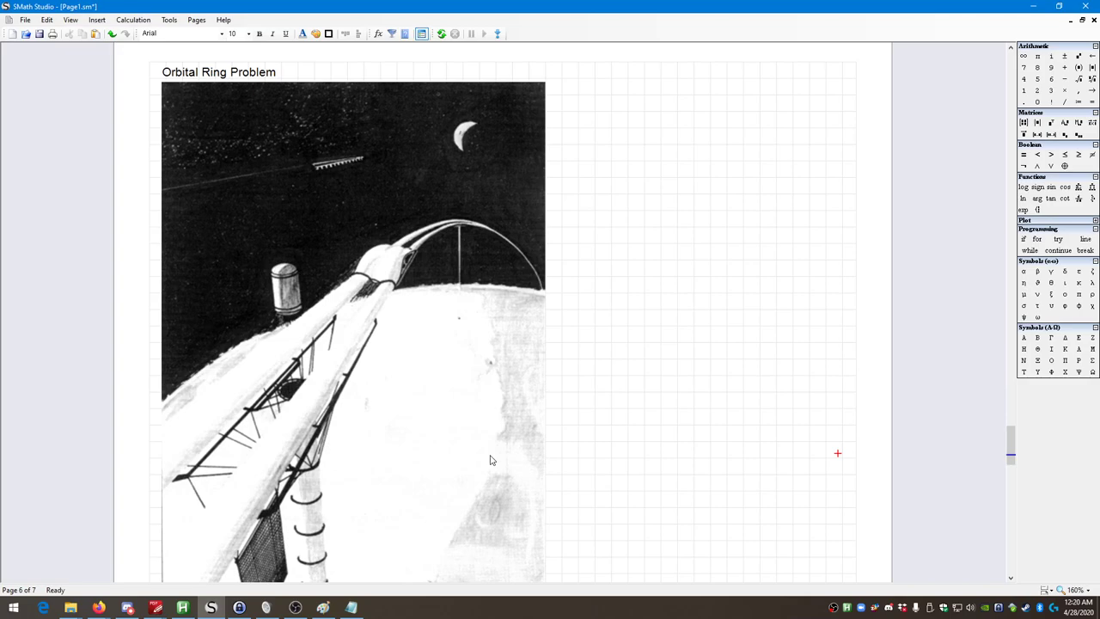
Step: Write below the picture as text: "Consider a 1 ft diameter steel ring rotating around the planet, at an altitude of 200 km above the Earth's surface."
{"action": "scroll", "coordinate": [449, 348], "scroll_direction": "down", "scroll_amount": 3}
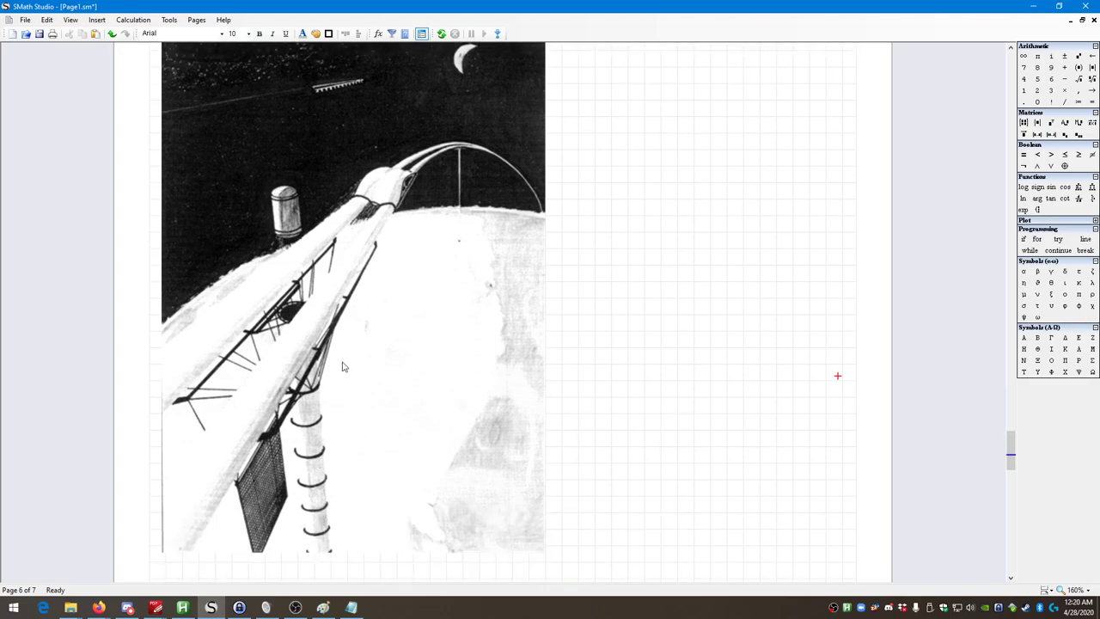
{"action": "scroll", "coordinate": [411, 522], "scroll_direction": "down", "scroll_amount": 2}
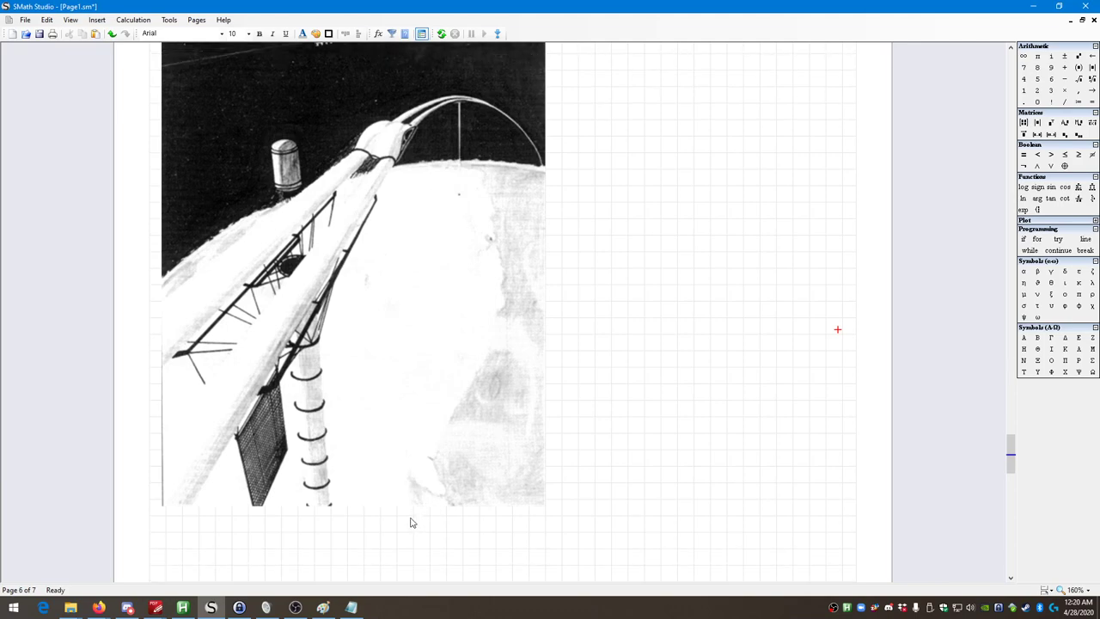
{"action": "left_click", "coordinate": [154, 528]}
{"action": "scroll", "coordinate": [313, 559], "scroll_direction": "down", "scroll_amount": 2}
{"action": "scroll", "coordinate": [313, 559], "scroll_direction": "down", "scroll_amount": 2}
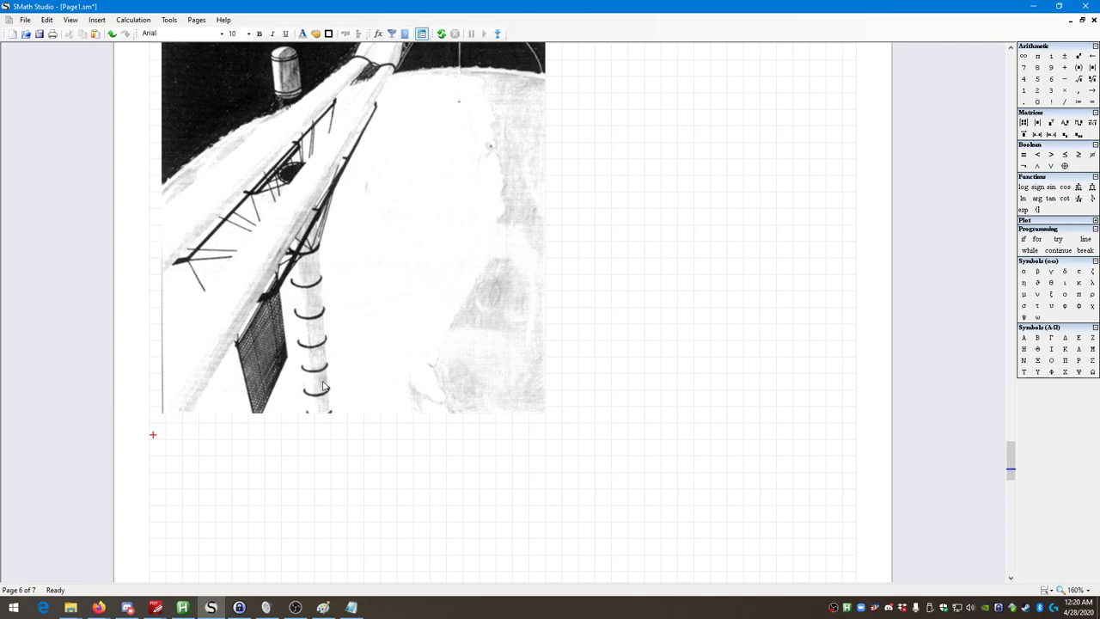
{"action": "key", "text": "quotedbl"}
{"action": "type", "text": "Consider a"}
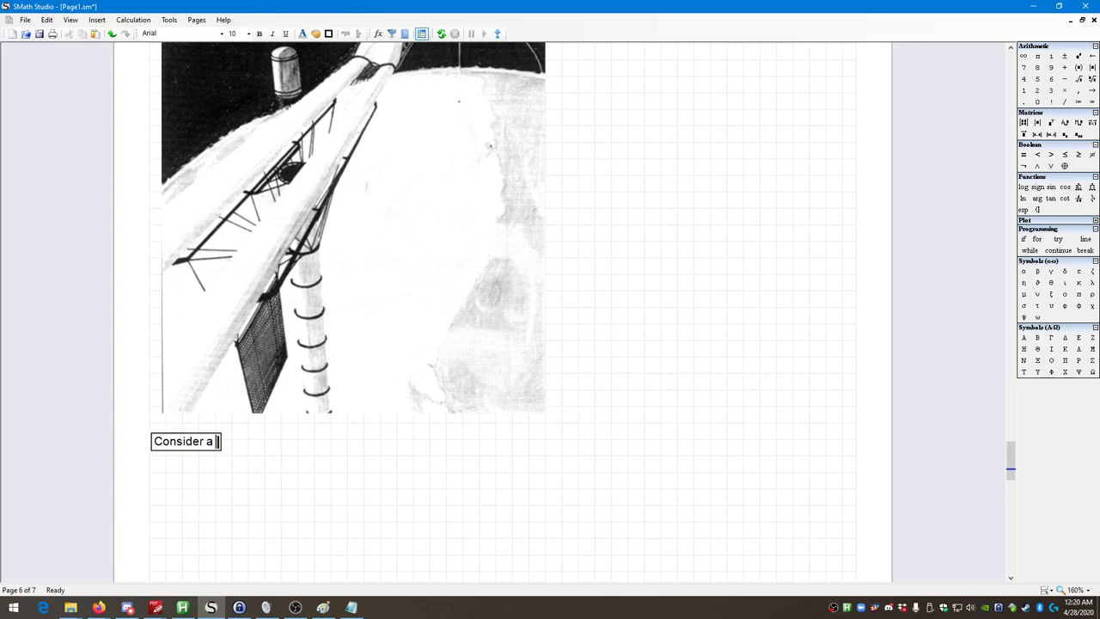
{"action": "type", "text": " 1 ft diameter"}
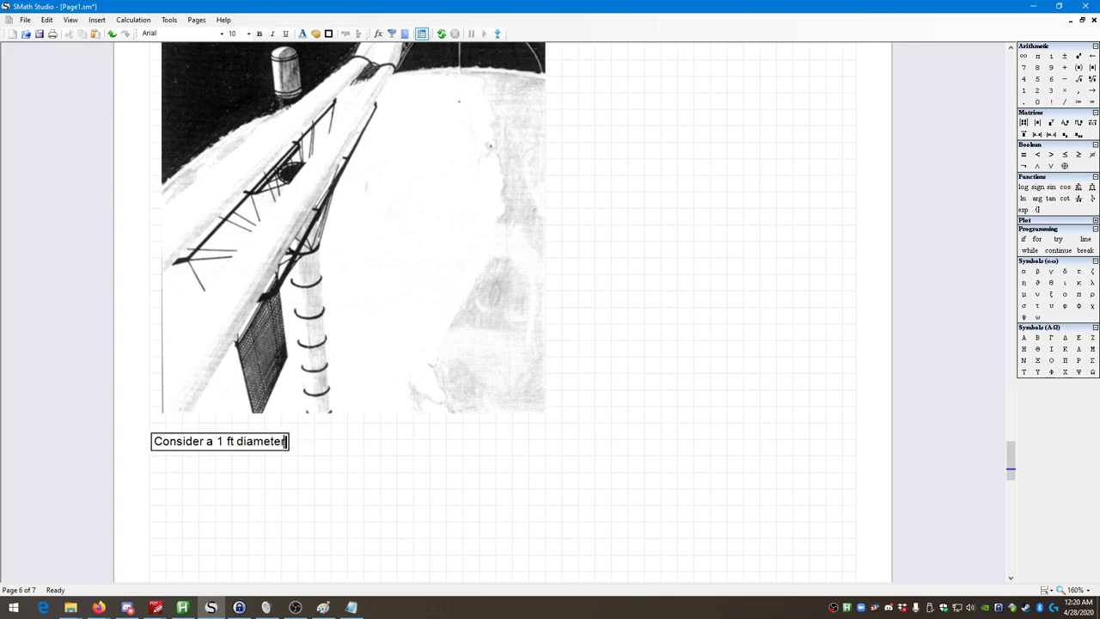
{"action": "type", "text": " steel r"}
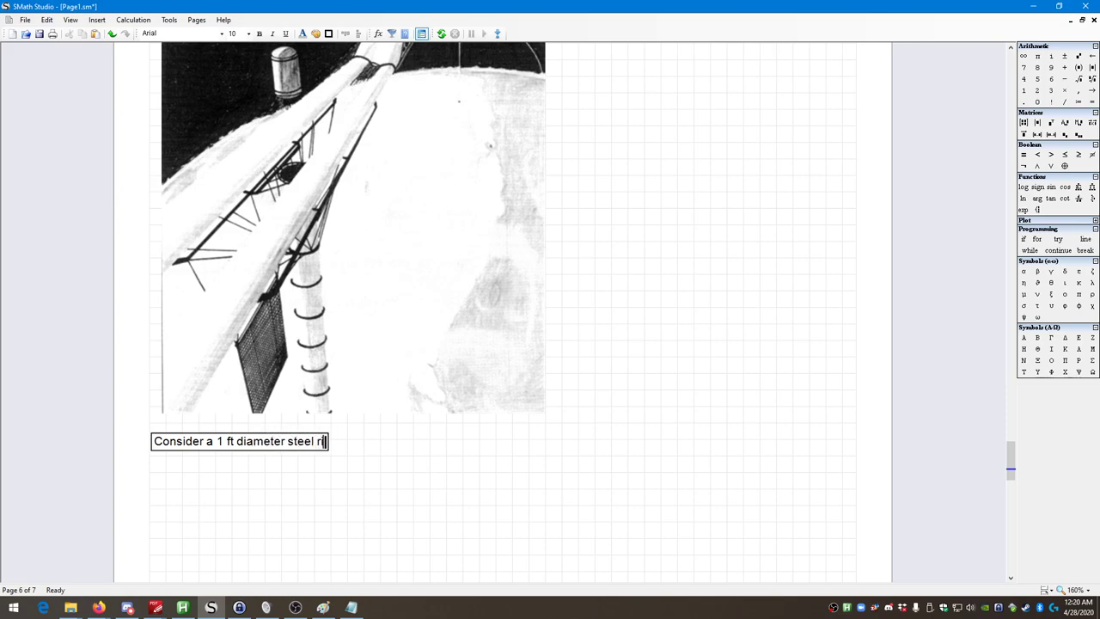
{"action": "type", "text": "ing rotating arou"}
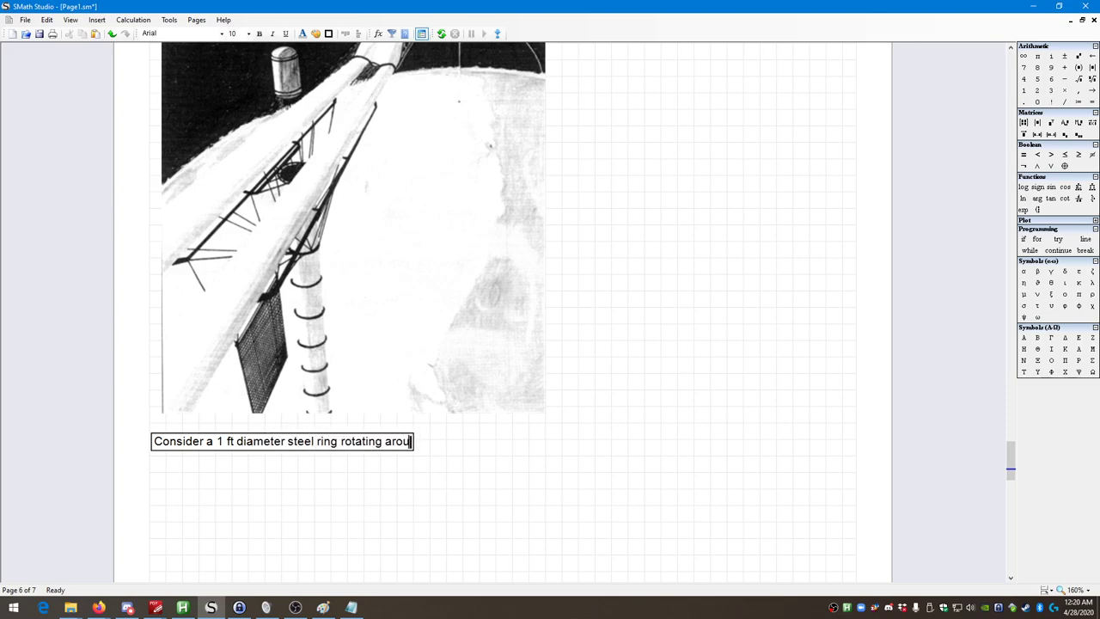
{"action": "type", "text": "nd the planet, "}
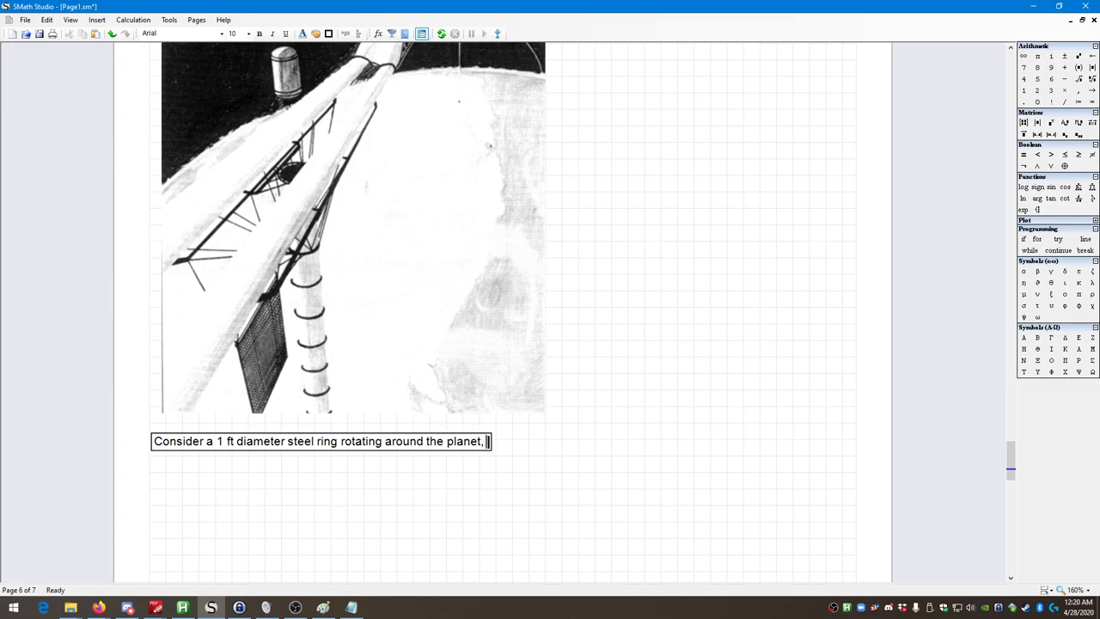
{"action": "type", "text": "at an altitude of "}
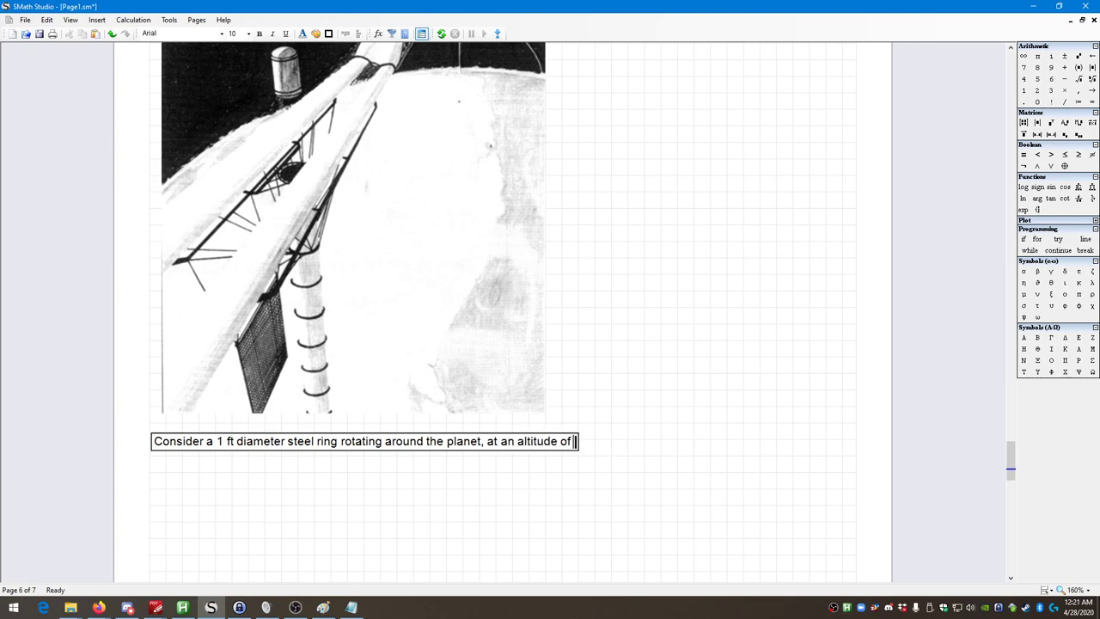
{"action": "type", "text": "200 km "}
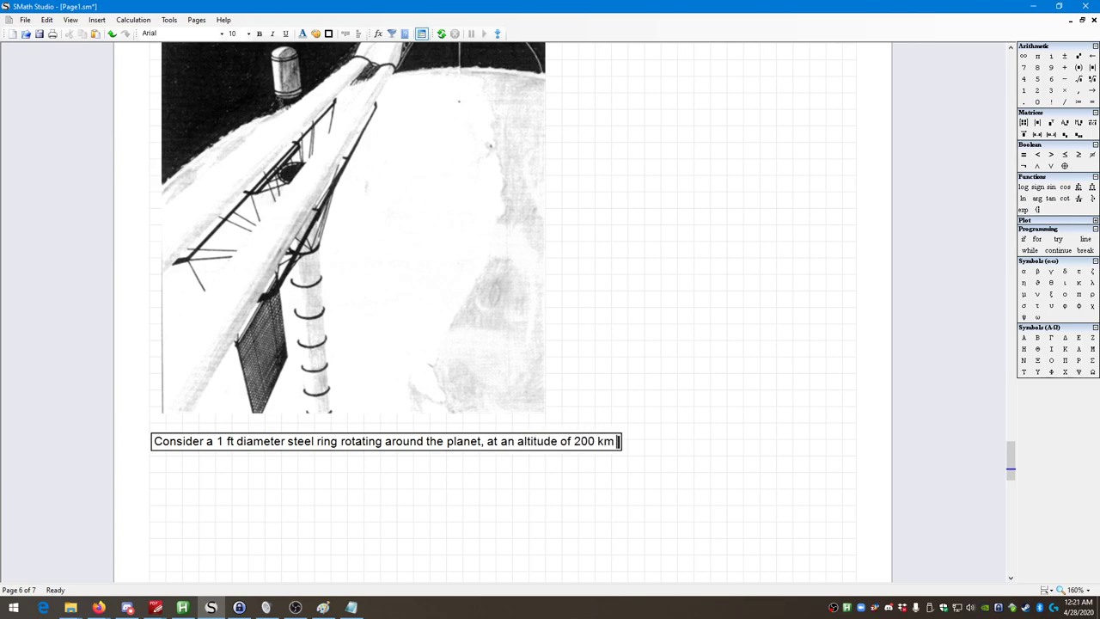
{"action": "type", "text": "above the Earth's "}
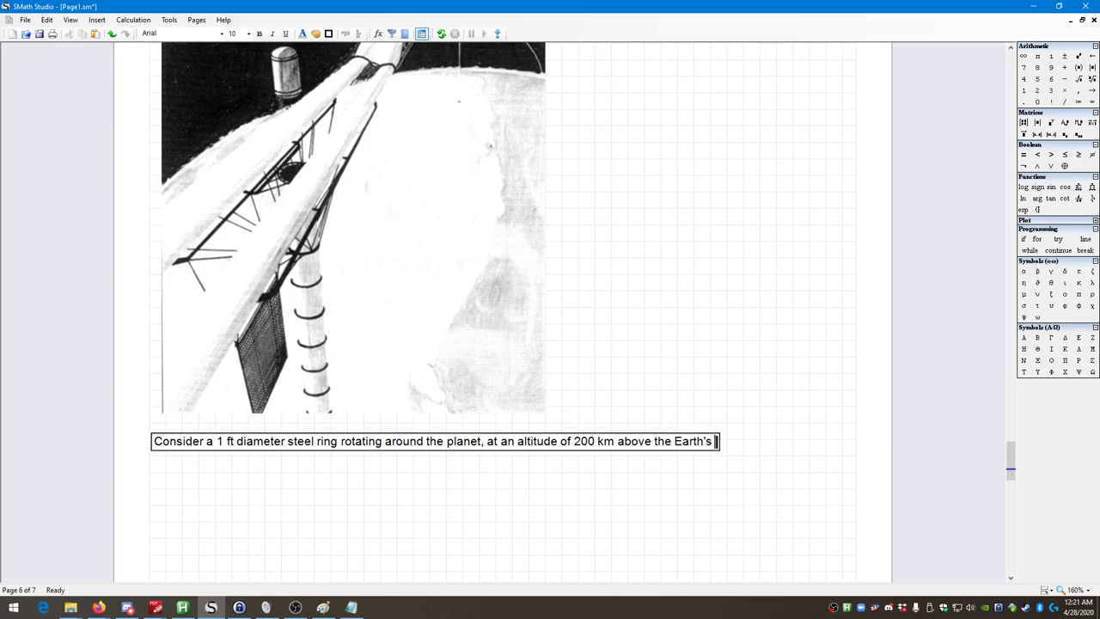
{"action": "type", "text": "surface."}
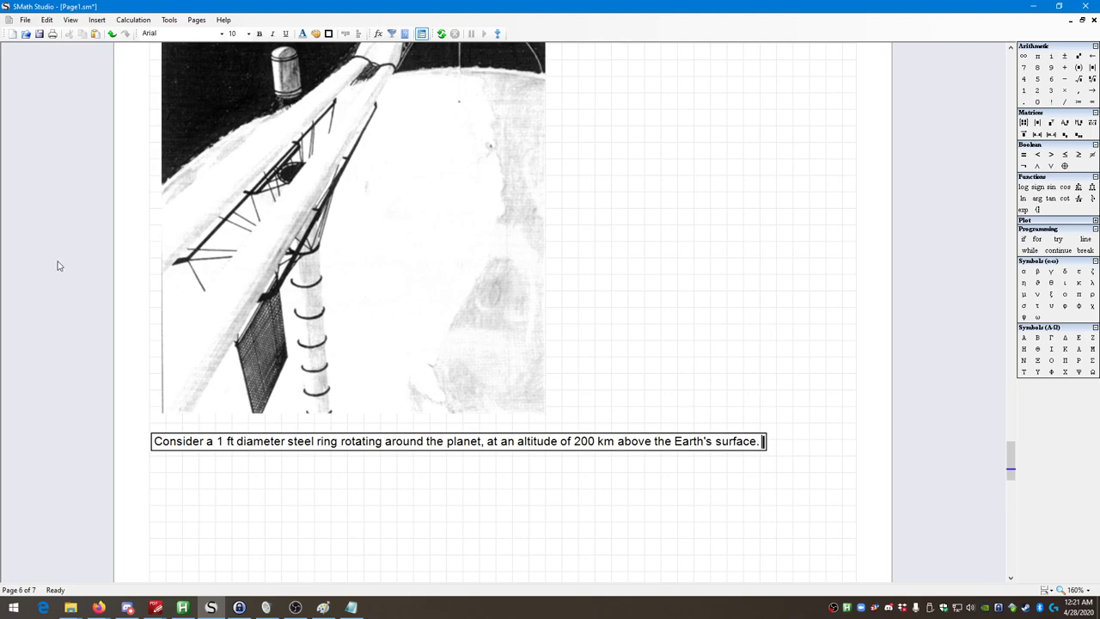
Step: Add the sentence "It's rotating at a tangental velocity of 8 miles/second." to the end of the problem text
{"action": "scroll", "coordinate": [32, 189], "scroll_direction": "up", "scroll_amount": 3}
{"action": "scroll", "coordinate": [565, 549], "scroll_direction": "down", "scroll_amount": 3}
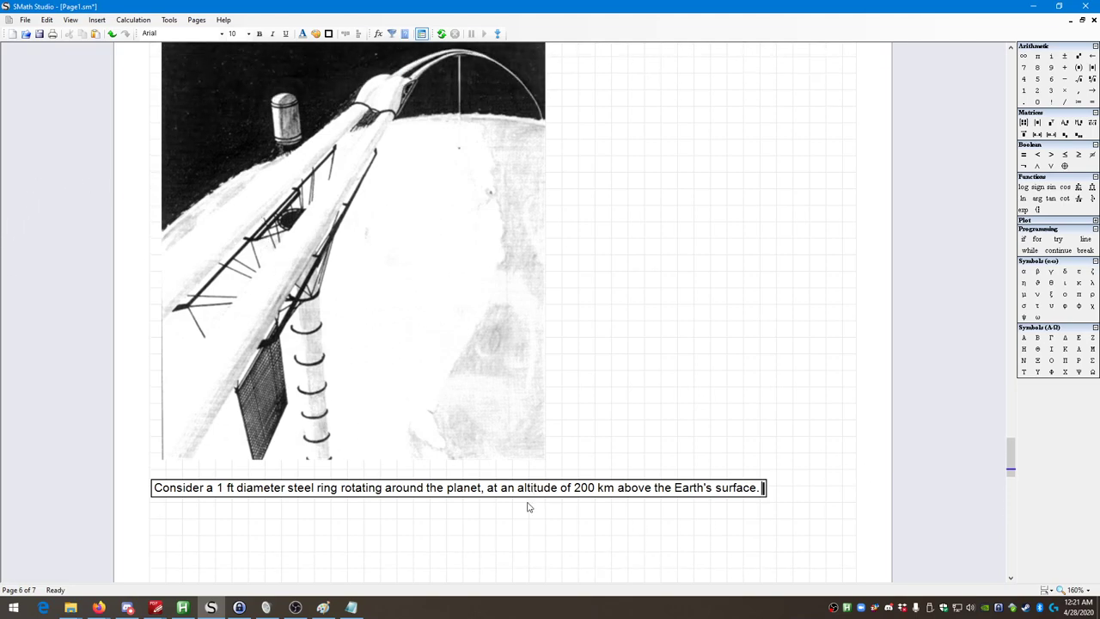
{"action": "scroll", "coordinate": [824, 561], "scroll_direction": "down", "scroll_amount": 2}
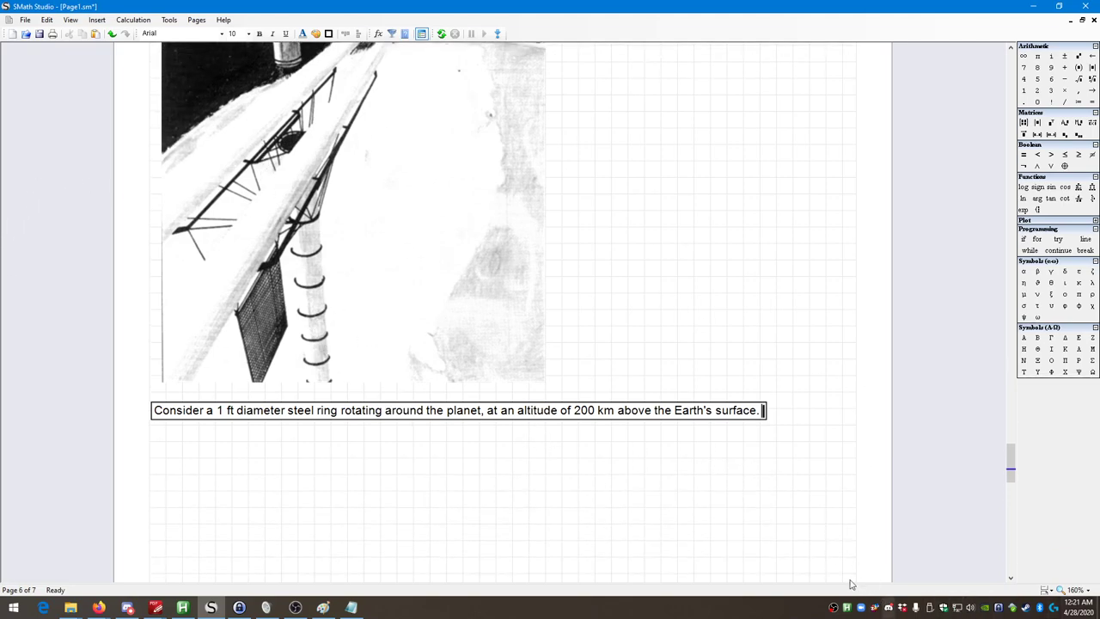
{"action": "scroll", "coordinate": [828, 545], "scroll_direction": "down", "scroll_amount": 6}
{"action": "scroll", "coordinate": [821, 534], "scroll_direction": "down", "scroll_amount": 2}
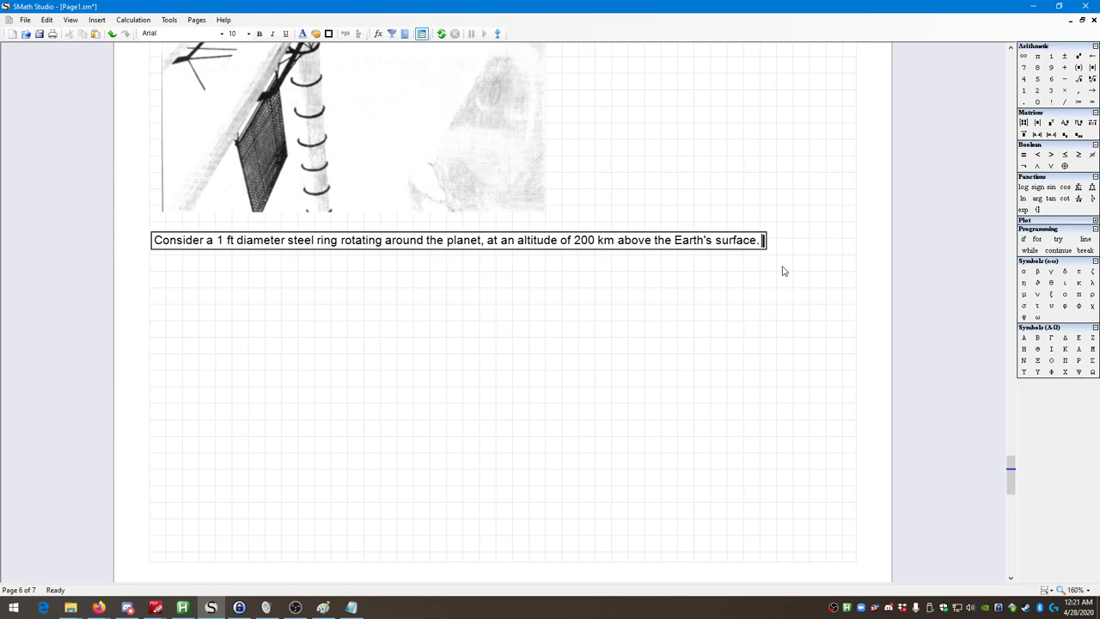
{"action": "type", "text": "IT's"}
{"action": "key", "text": "BackSpace"}
{"action": "key", "text": "BackSpace"}
{"action": "key", "text": "BackSpace"}
{"action": "type", "text": "t's rotating at"}
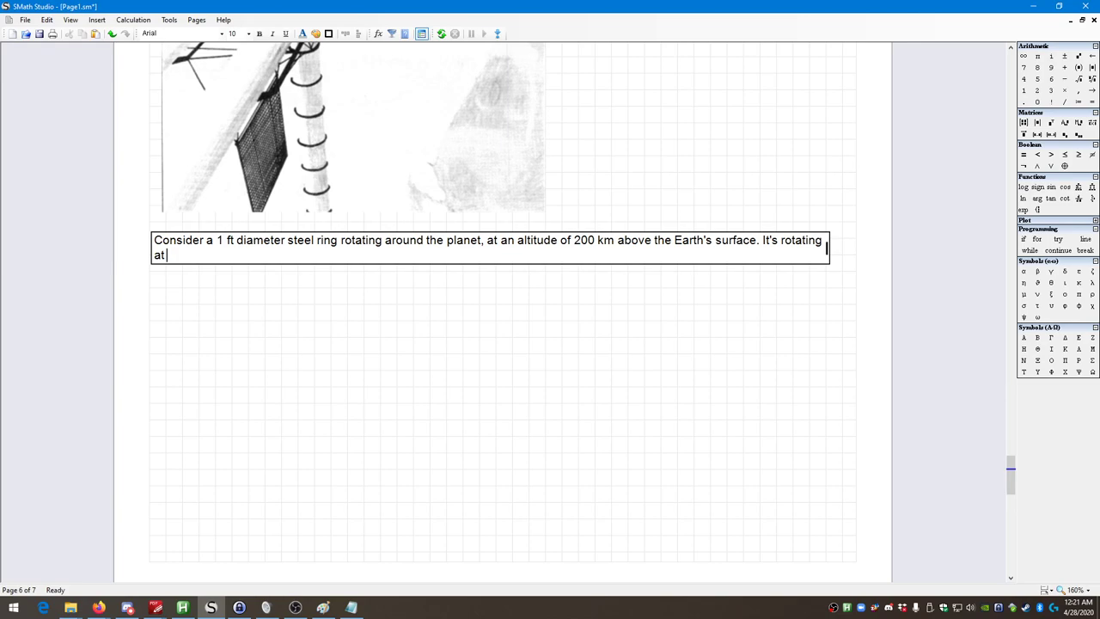
{"action": "type", "text": "a tangental veloc"}
{"action": "key", "text": "BackSpace"}
{"action": "key", "text": "BackSpace"}
{"action": "key", "text": "BackSpace"}
{"action": "type", "text": "locity of"}
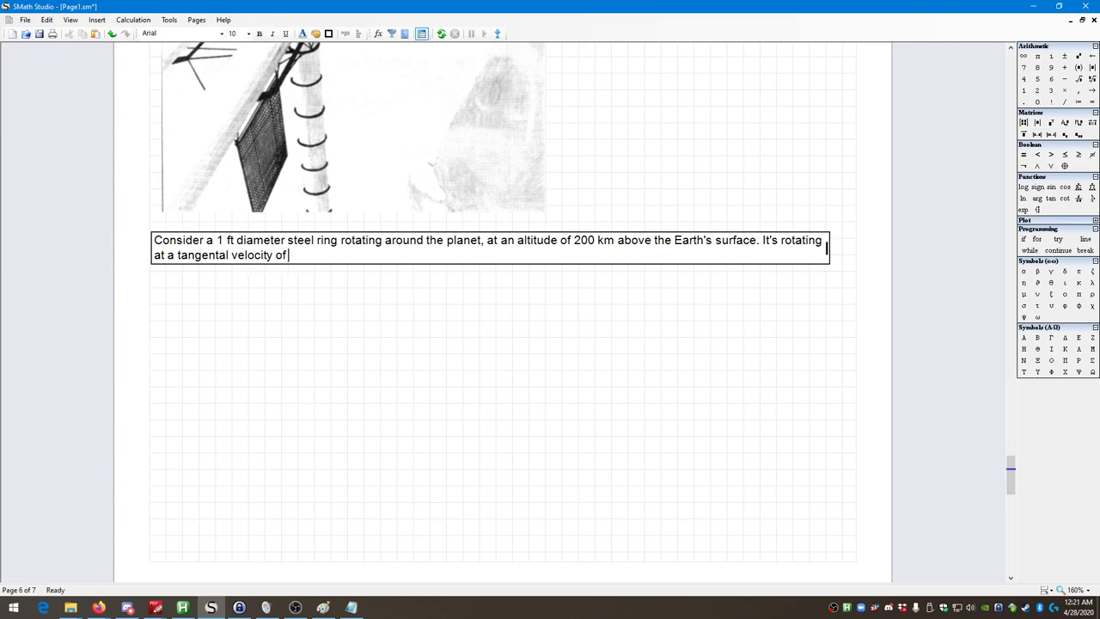
{"action": "type", "text": " 8 miles/second."}
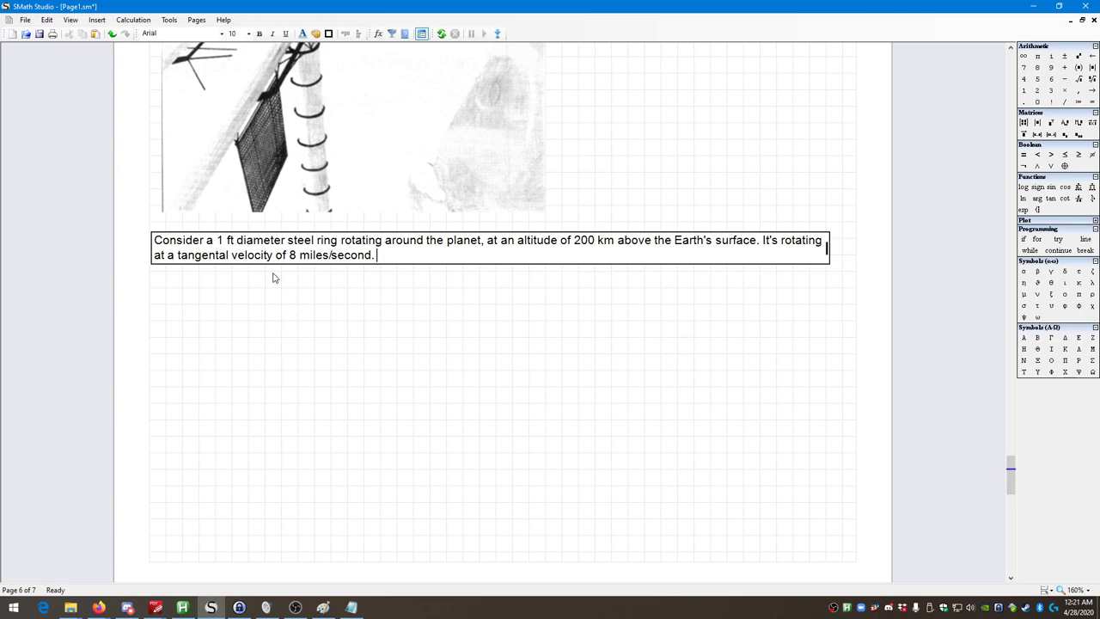
Step: Finish the problem statement with "Find: the kinetic energy of the ring."
{"action": "scroll", "coordinate": [250, 266], "scroll_direction": "up", "scroll_amount": 3}
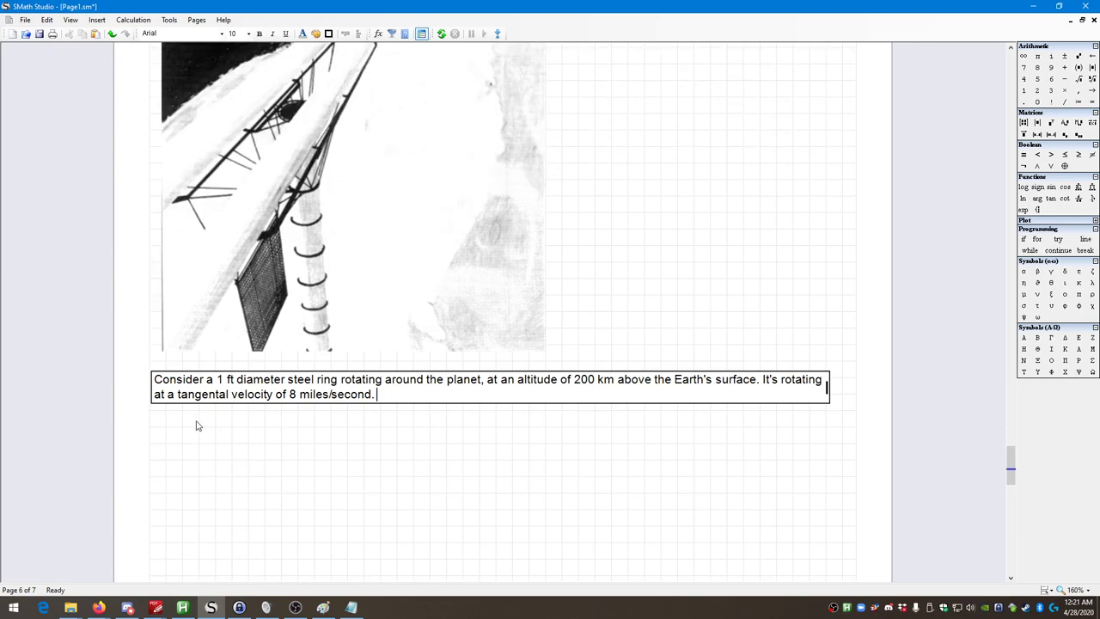
{"action": "scroll", "coordinate": [184, 456], "scroll_direction": "up", "scroll_amount": 2}
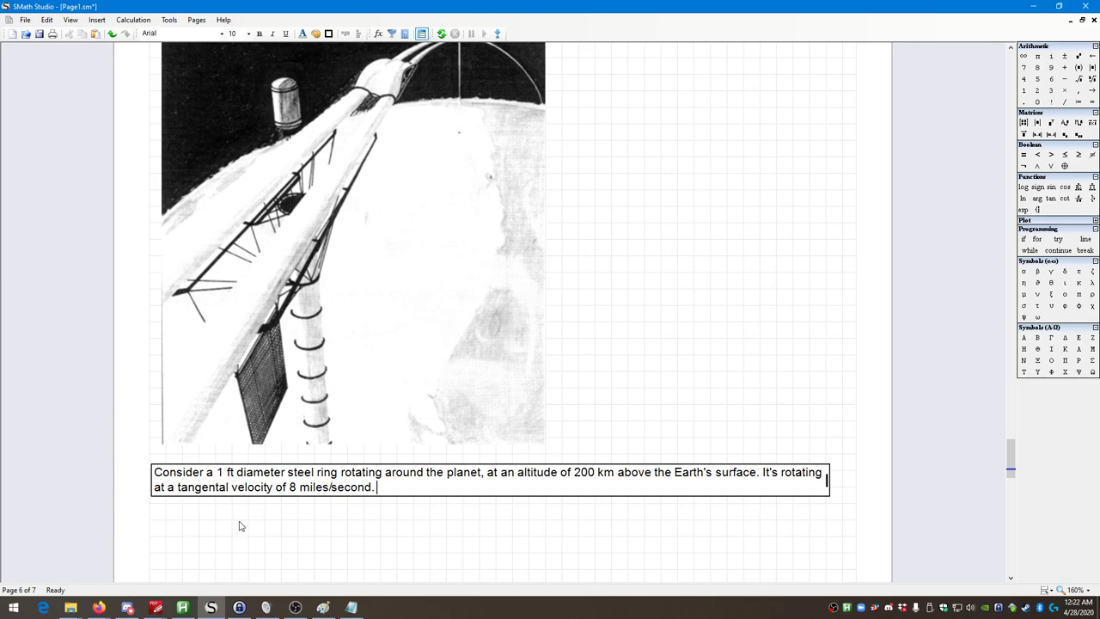
{"action": "scroll", "coordinate": [241, 521], "scroll_direction": "down", "scroll_amount": 1}
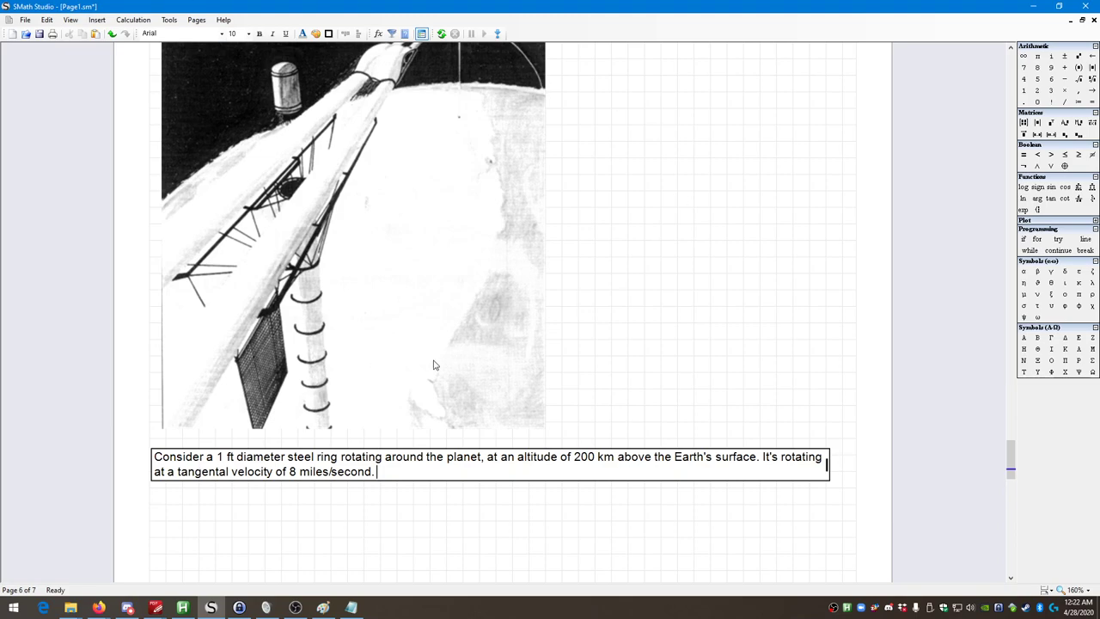
{"action": "scroll", "coordinate": [435, 370], "scroll_direction": "down", "scroll_amount": 1}
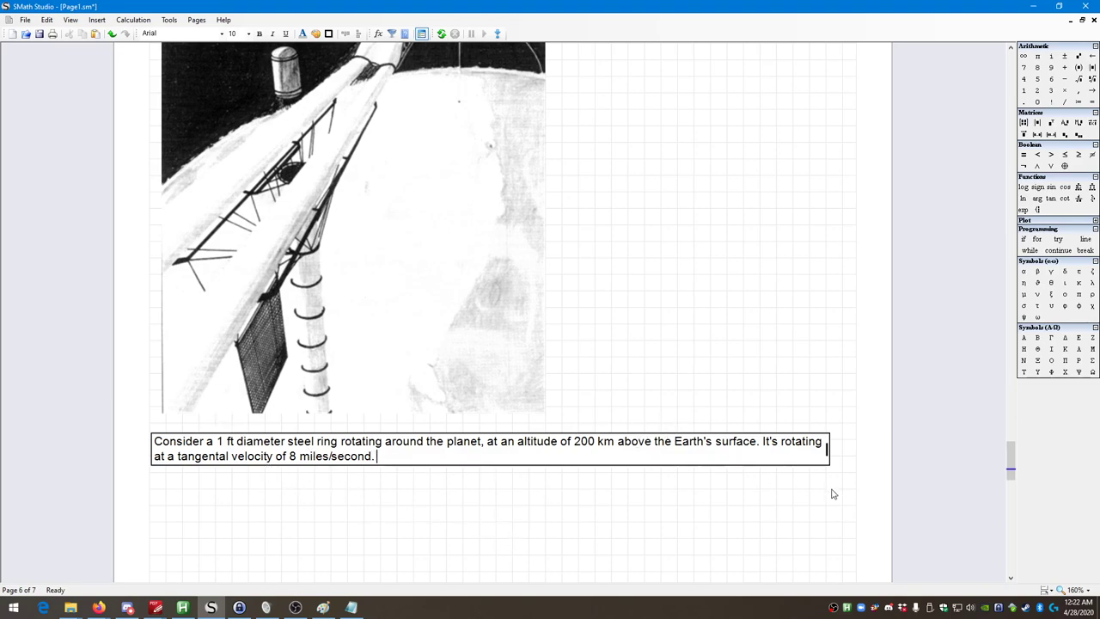
{"action": "scroll", "coordinate": [331, 501], "scroll_direction": "down", "scroll_amount": 1}
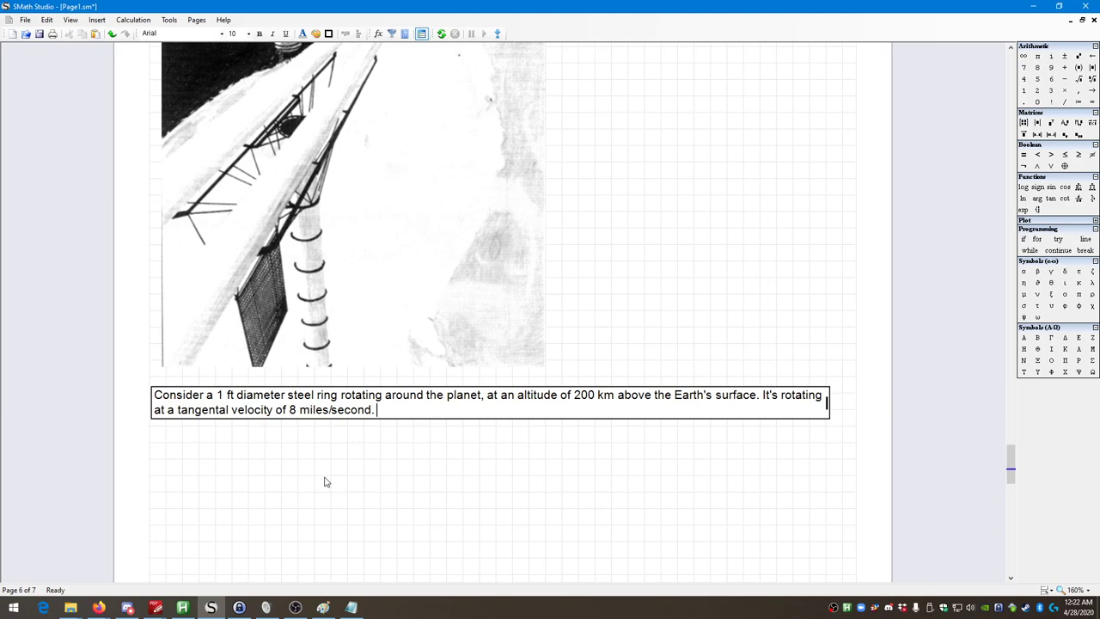
{"action": "scroll", "coordinate": [347, 478], "scroll_direction": "down", "scroll_amount": 1}
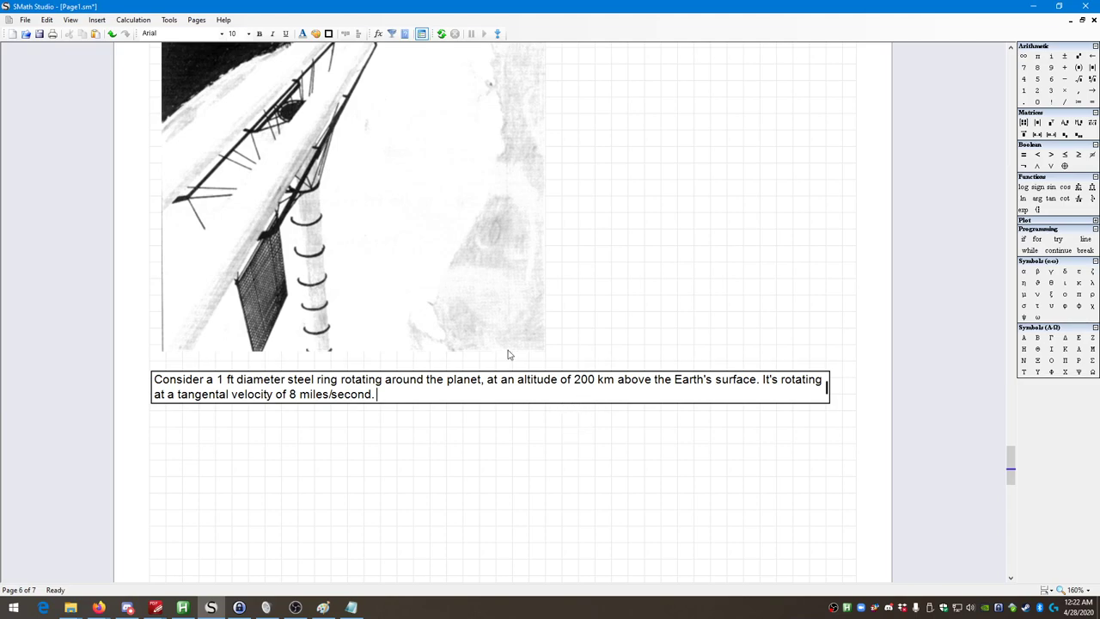
{"action": "type", "text": "Find: the"}
{"action": "type", "text": " kinter"}
{"action": "key", "text": "BackSpace"}
{"action": "key", "text": "BackSpace"}
{"action": "key", "text": "BackSpace"}
{"action": "type", "text": "etic"}
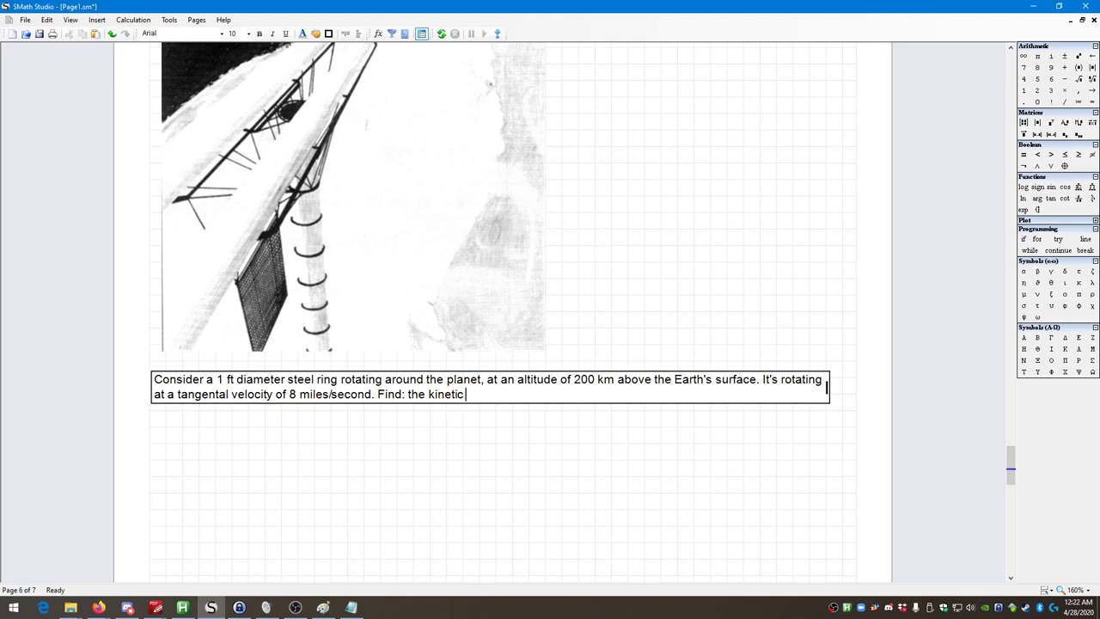
{"action": "type", "text": " energy of the ring."}
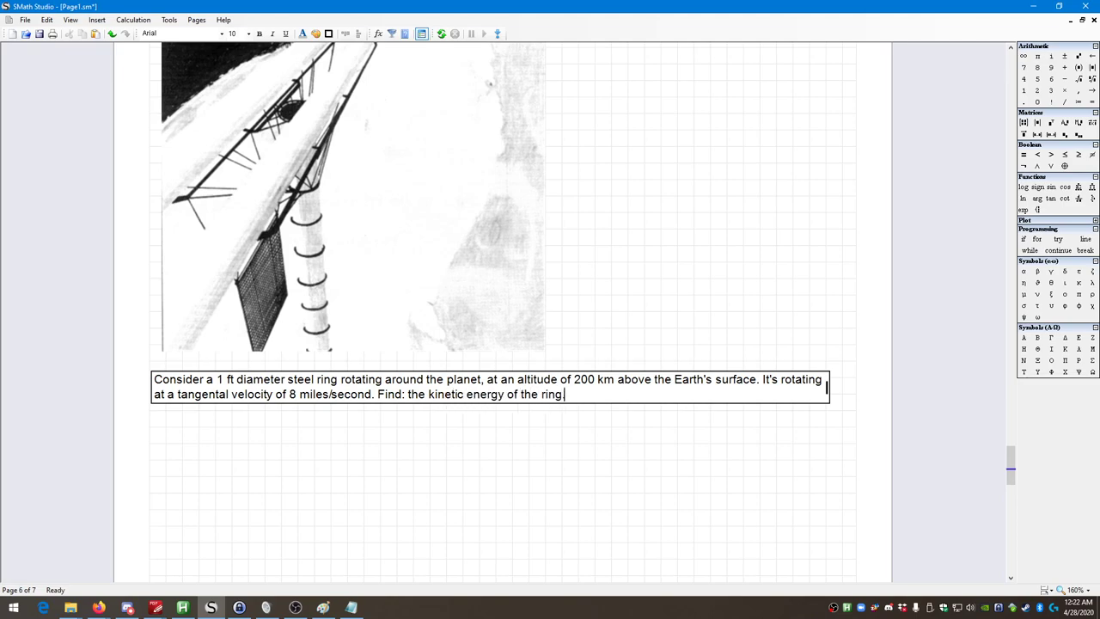
Step: Add the formula "KE=1/2I*ω^2" as a text region below the problem statement and move it up directly beneath the statement
{"action": "scroll", "coordinate": [188, 272], "scroll_direction": "down", "scroll_amount": 2}
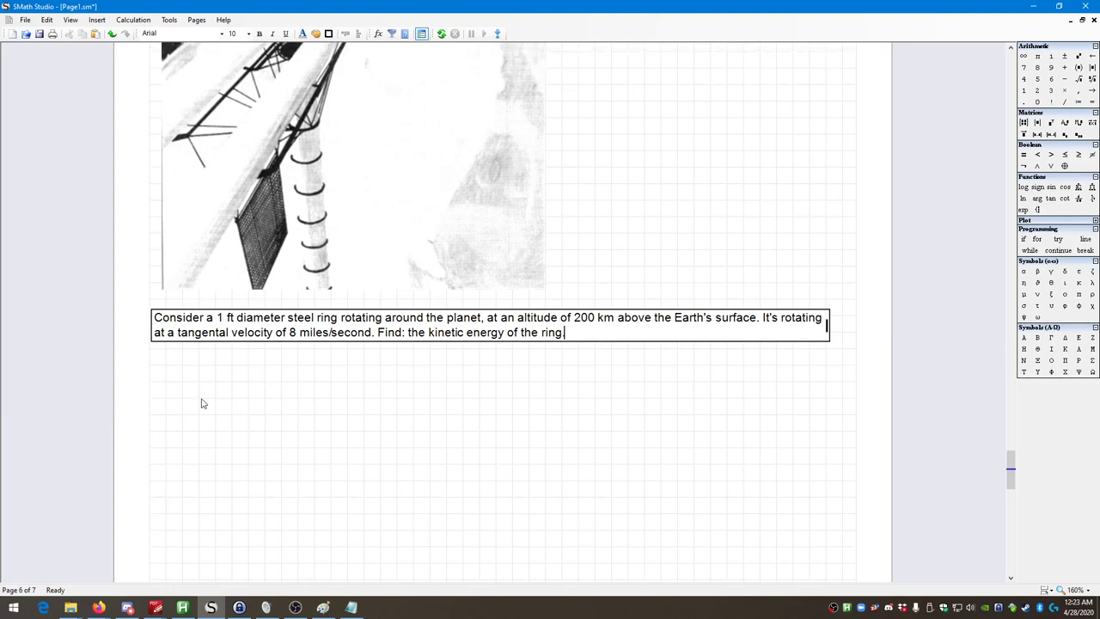
{"action": "left_click", "coordinate": [153, 362]}
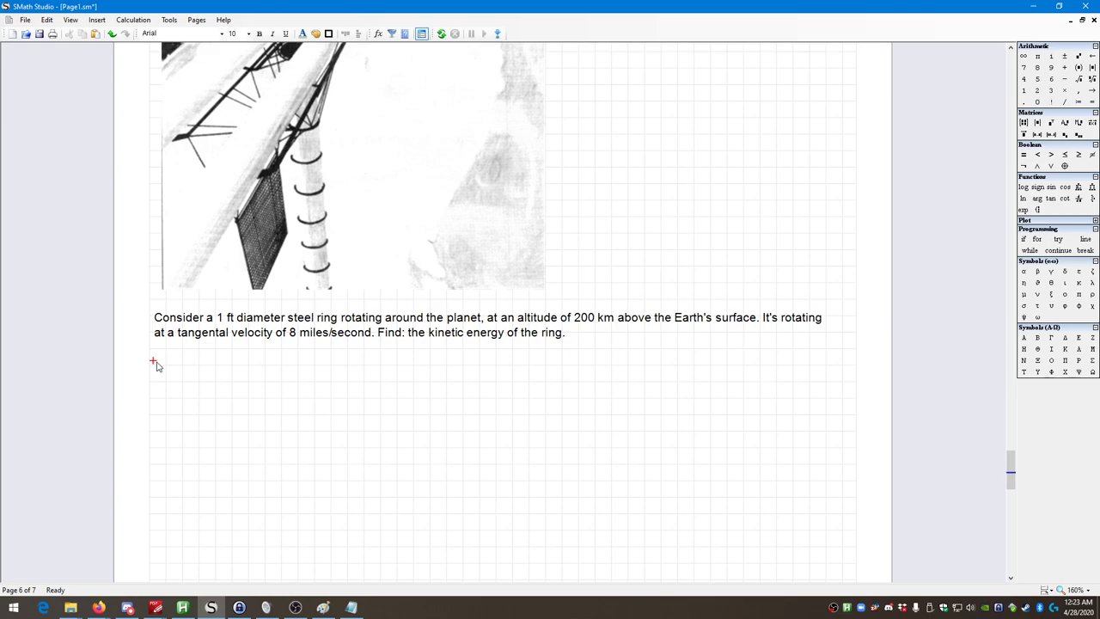
{"action": "key", "text": "shift+apostrophe"}
{"action": "type", "text": "KE:"}
{"action": "key", "text": "BackSpace"}
{"action": "type", "text": "="}
{"action": "type", "text": "1/2"}
{"action": "key", "text": "space"}
{"action": "type", "text": "I^"}
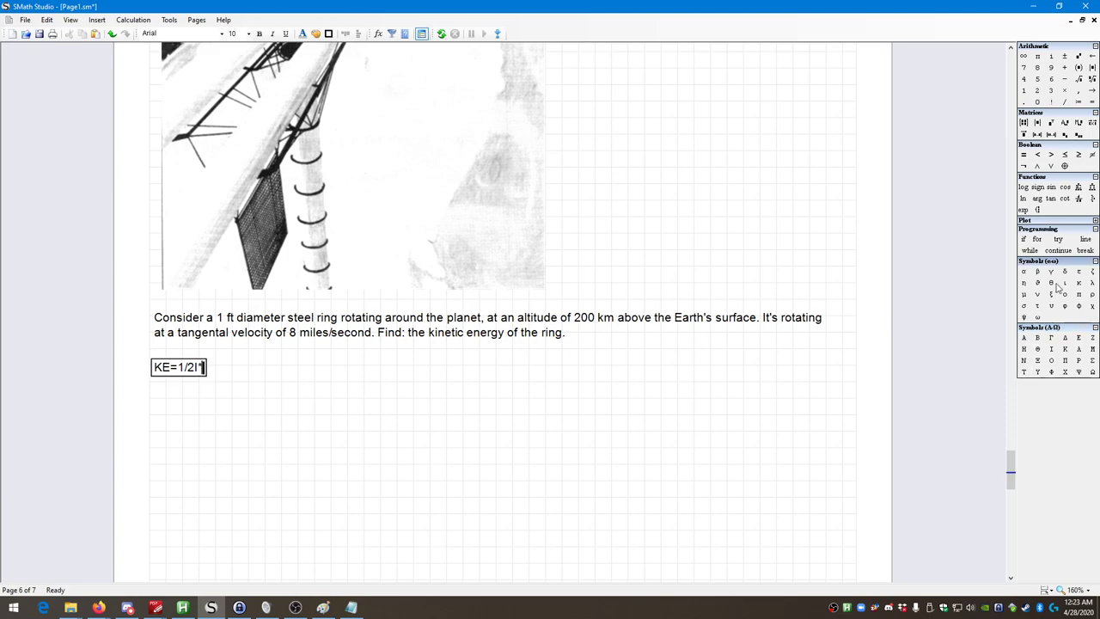
{"action": "left_click", "coordinate": [1038, 317]}
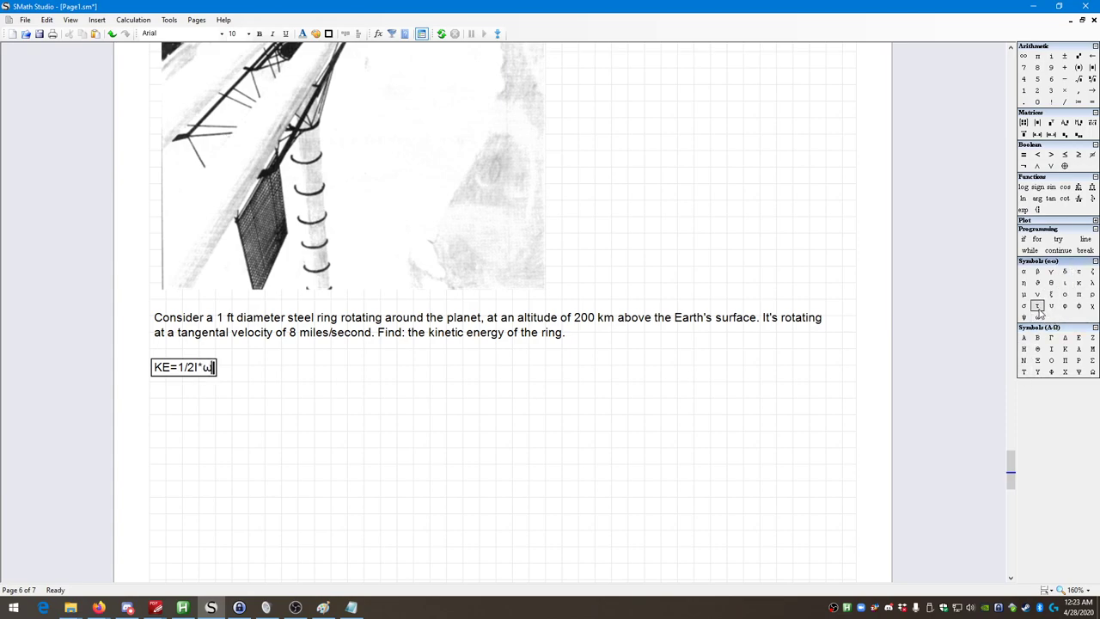
{"action": "type", "text": "^2"}
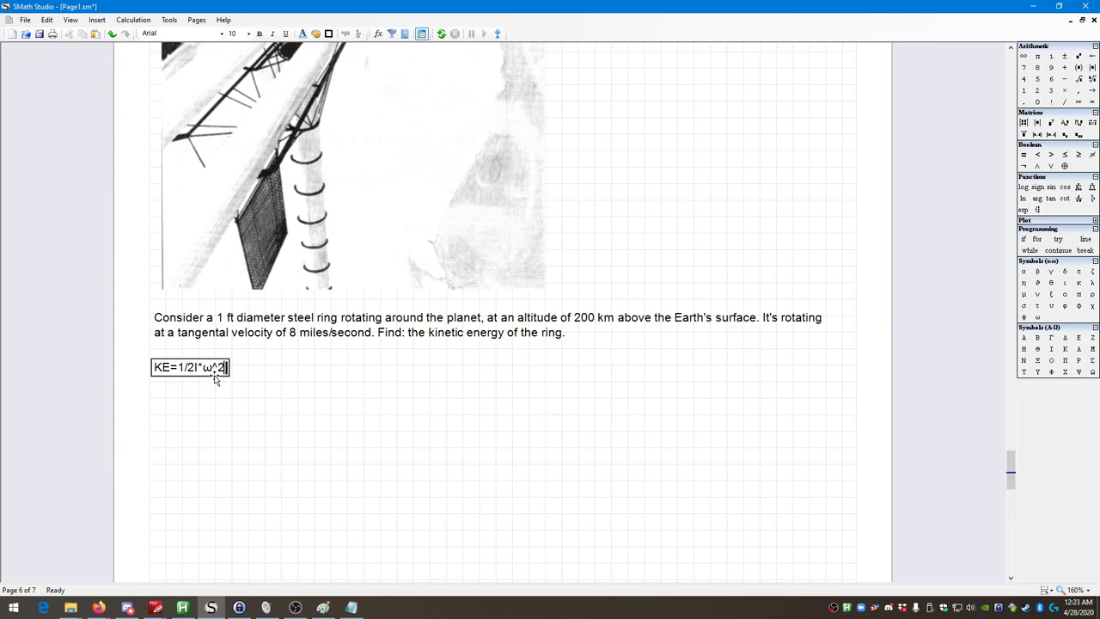
{"action": "left_click_drag", "start_coordinate": [285, 394], "coordinate": [189, 378]}
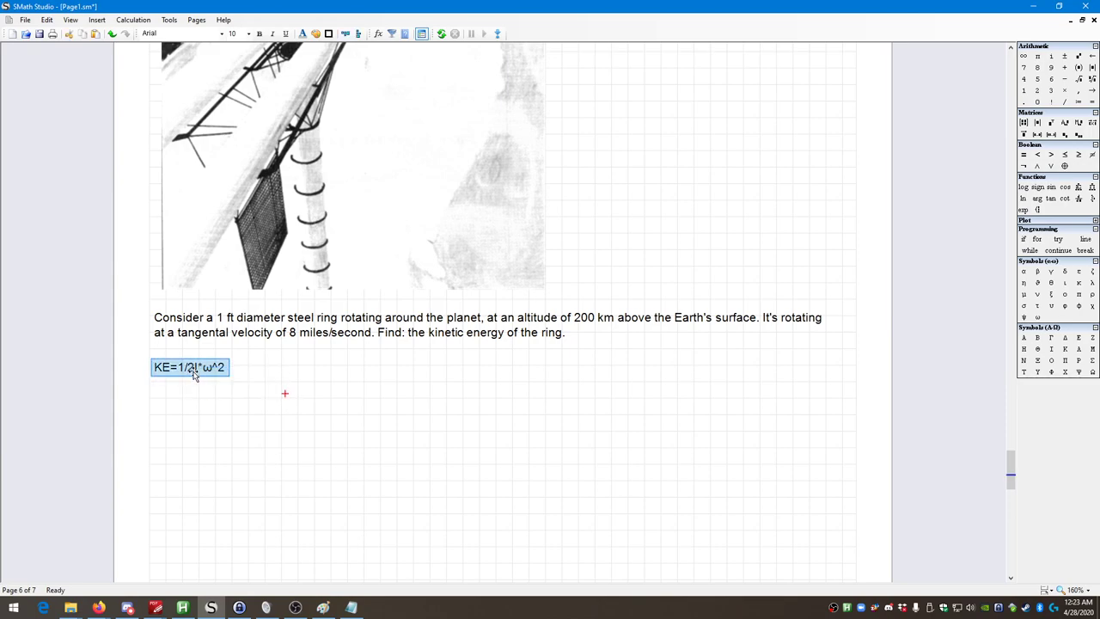
{"action": "key", "text": "Up"}
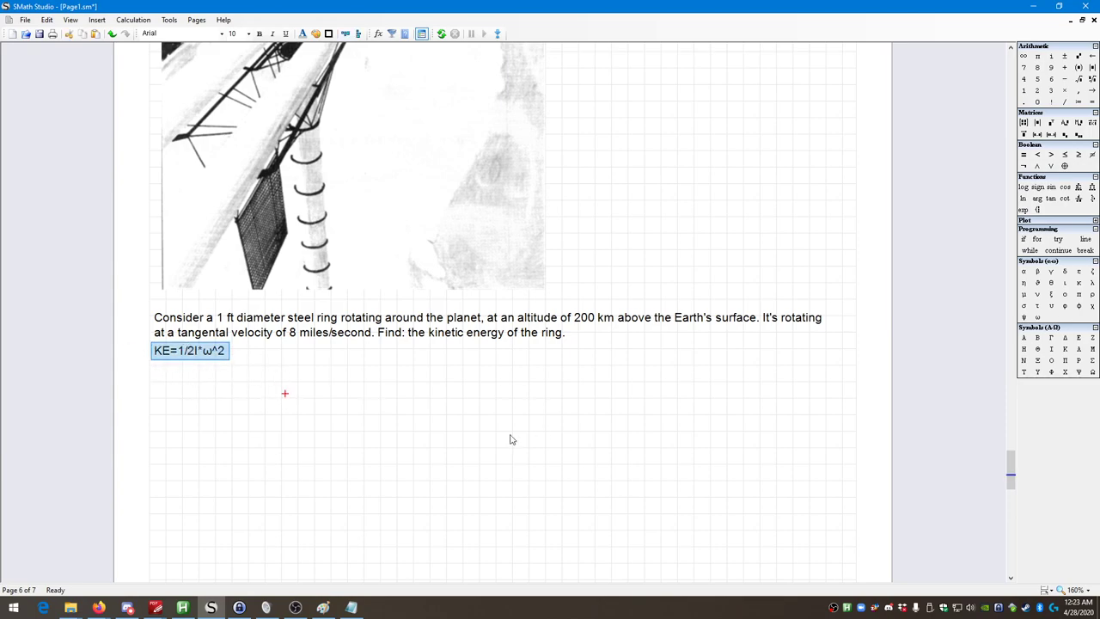
Step: Add the italic text heading "Calculate Mass of Ring:" and move it up directly beneath the kinetic energy formula
{"action": "scroll", "coordinate": [157, 491], "scroll_direction": "down", "scroll_amount": 1}
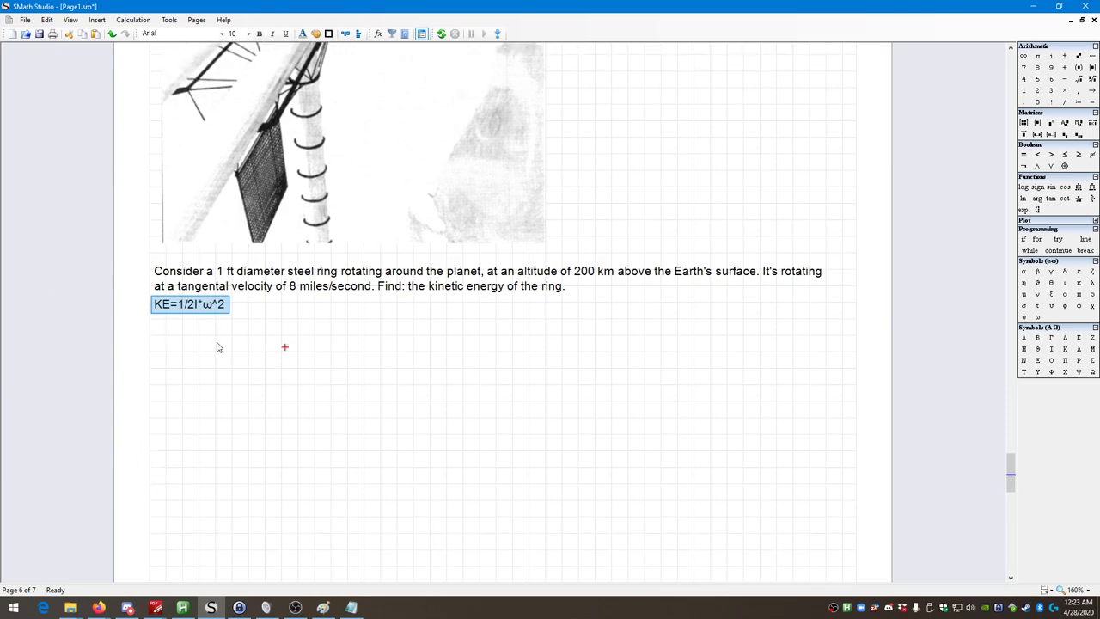
{"action": "left_click", "coordinate": [154, 333]}
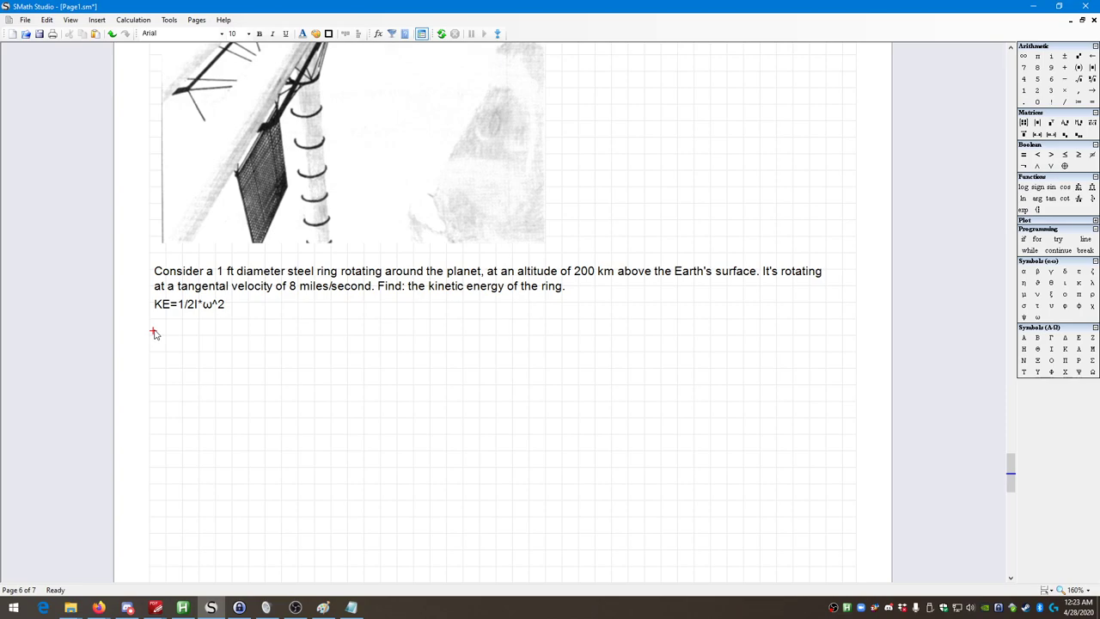
{"action": "key", "text": "quotedbl"}
{"action": "type", "text": "Calculate"}
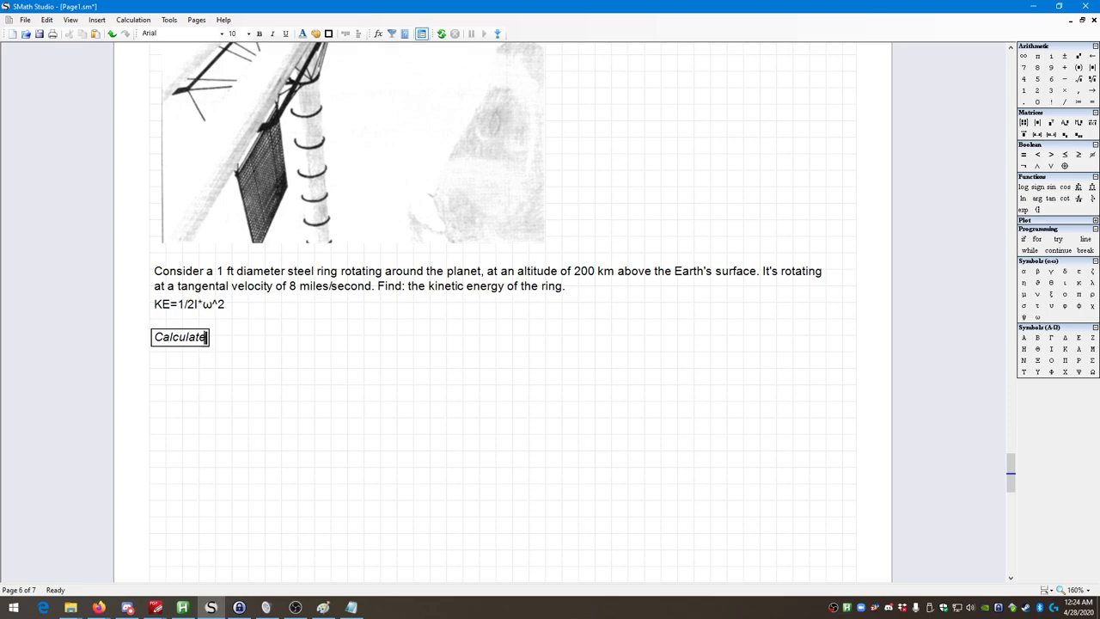
{"action": "type", "text": " Mass of Ring:"}
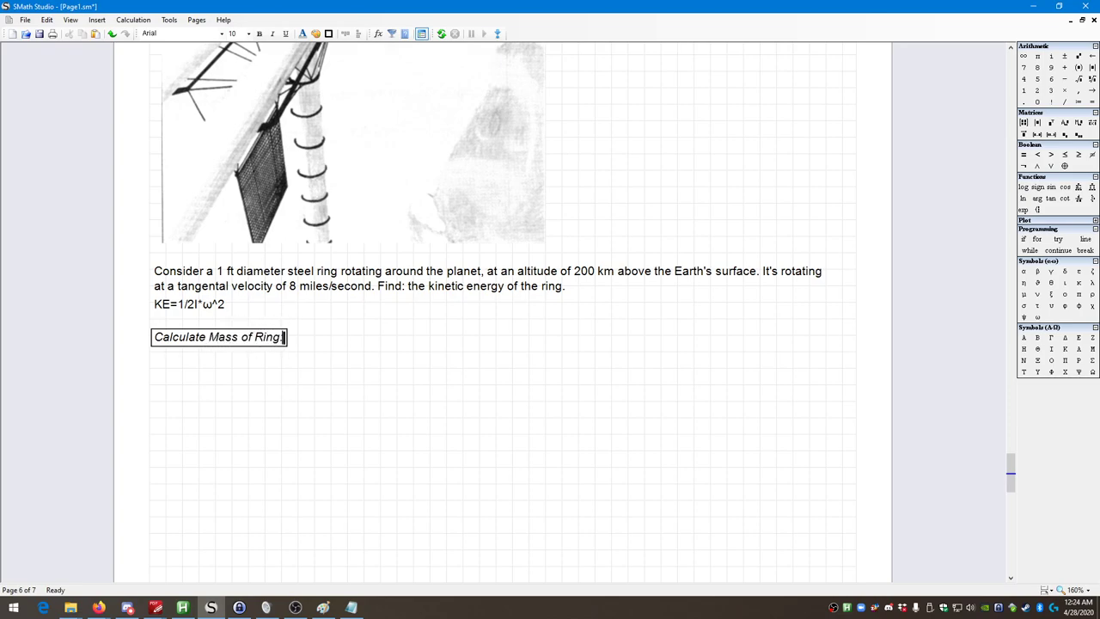
{"action": "left_click", "coordinate": [309, 372]}
{"action": "key", "text": "ctrl+Up"}
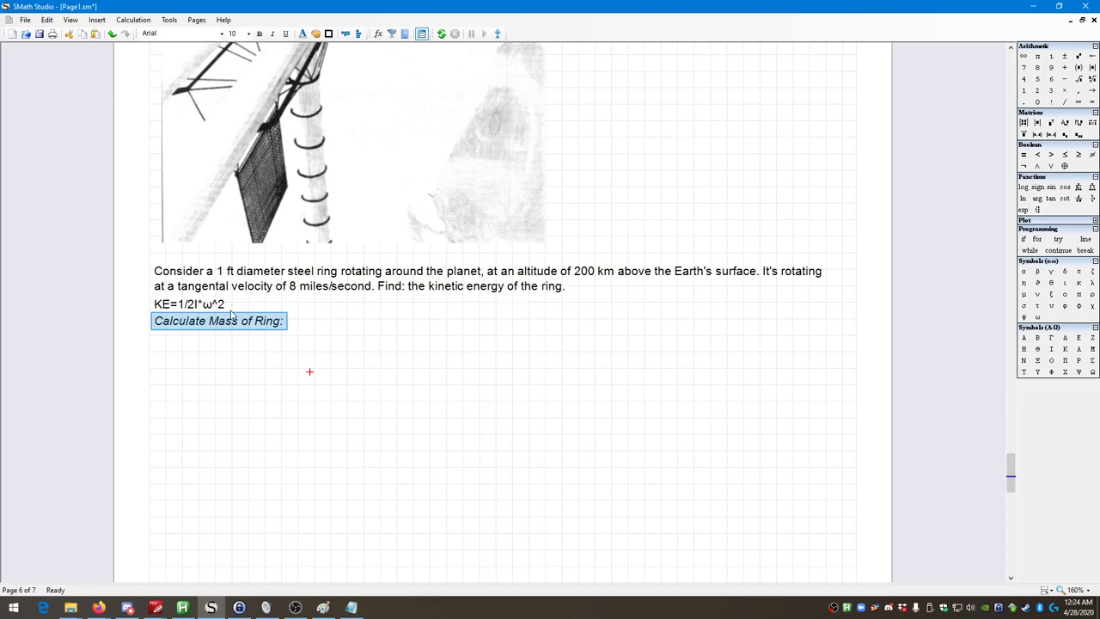
Step: Add the text label "Earth Radius:" below the mass heading and align it with the page's left margin
{"action": "left_click", "coordinate": [171, 348]}
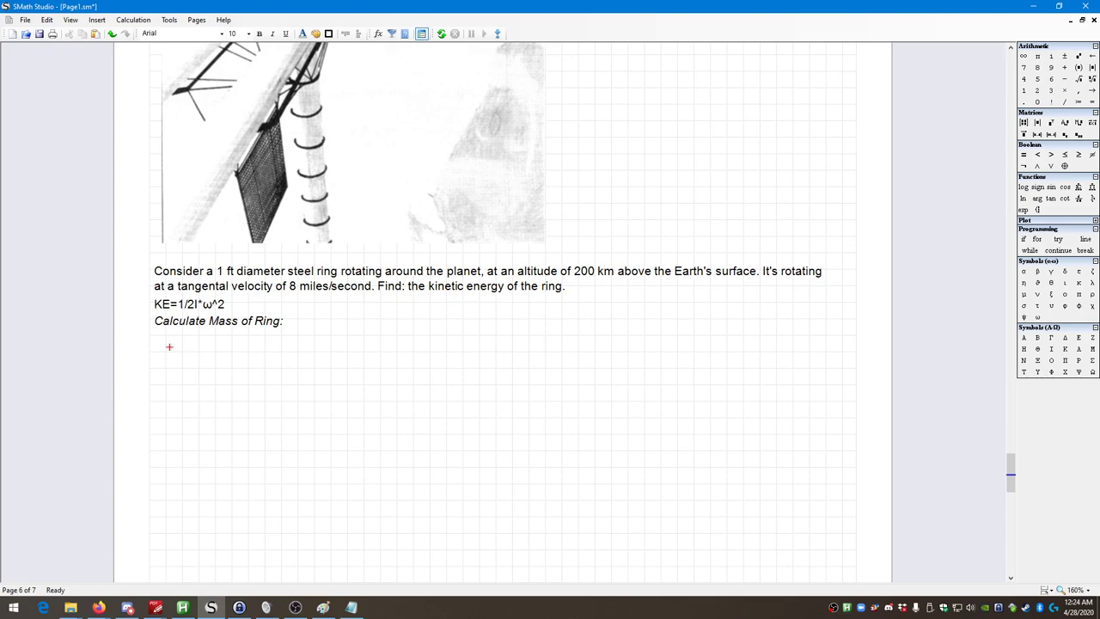
{"action": "key", "text": "Up"}
{"action": "key", "text": "Left"}
{"action": "key", "text": "Left"}
{"action": "left_click", "coordinate": [161, 339]}
{"action": "type", "text": "Earth"}
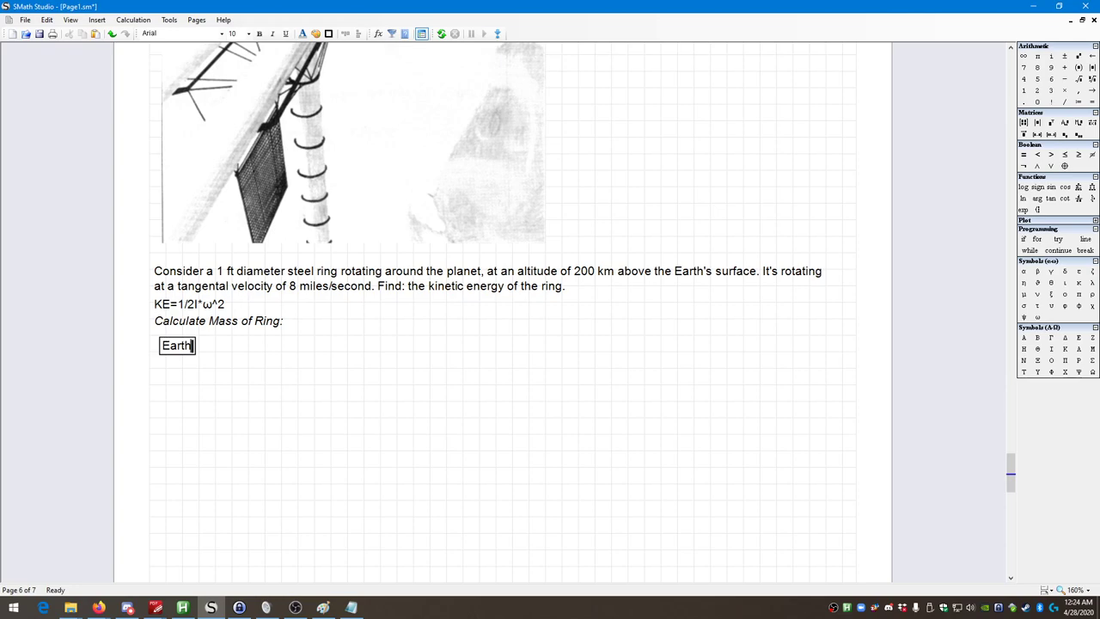
{"action": "type", "text": " Radfiu"}
{"action": "key", "text": "BackSpace"}
{"action": "key", "text": "BackSpace"}
{"action": "key", "text": "BackSpace"}
{"action": "type", "text": "ius"}
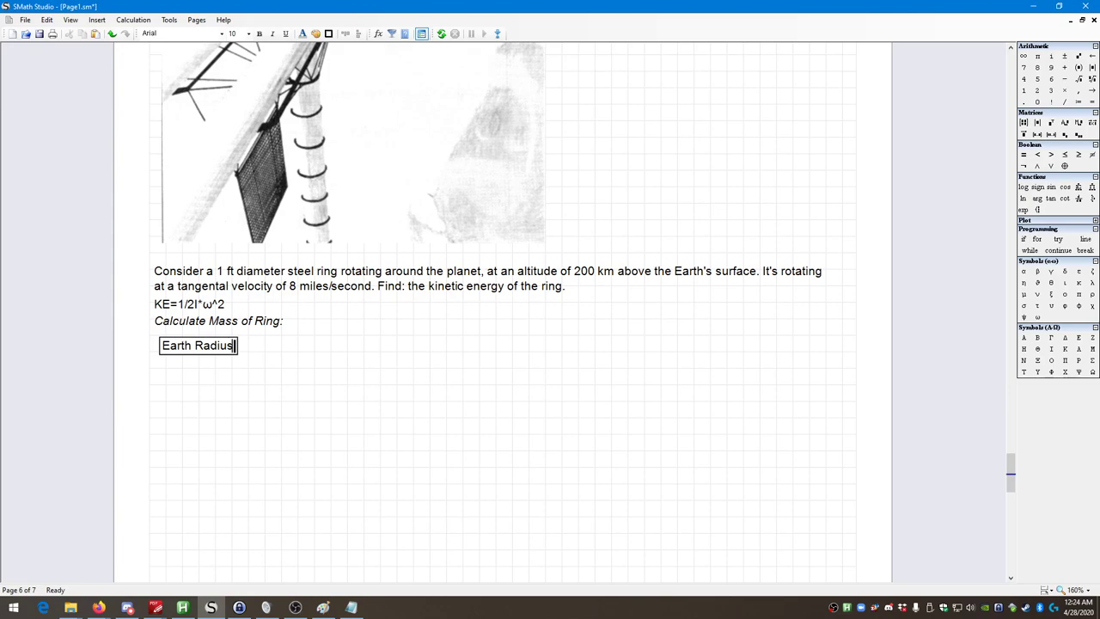
{"action": "type", "text": ":"}
{"action": "left_click_drag", "start_coordinate": [158, 337], "coordinate": [277, 397]}
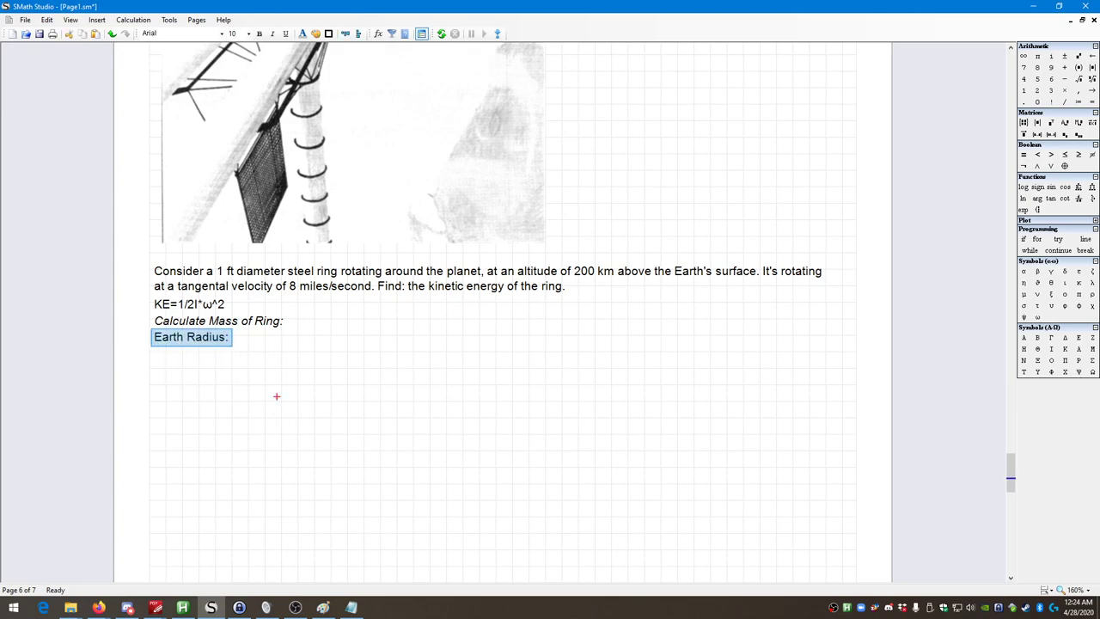
Step: Start a definition for the variable r with subscript E beside the Earth Radius label
{"action": "left_click", "coordinate": [409, 342]}
{"action": "left_click", "coordinate": [409, 345]}
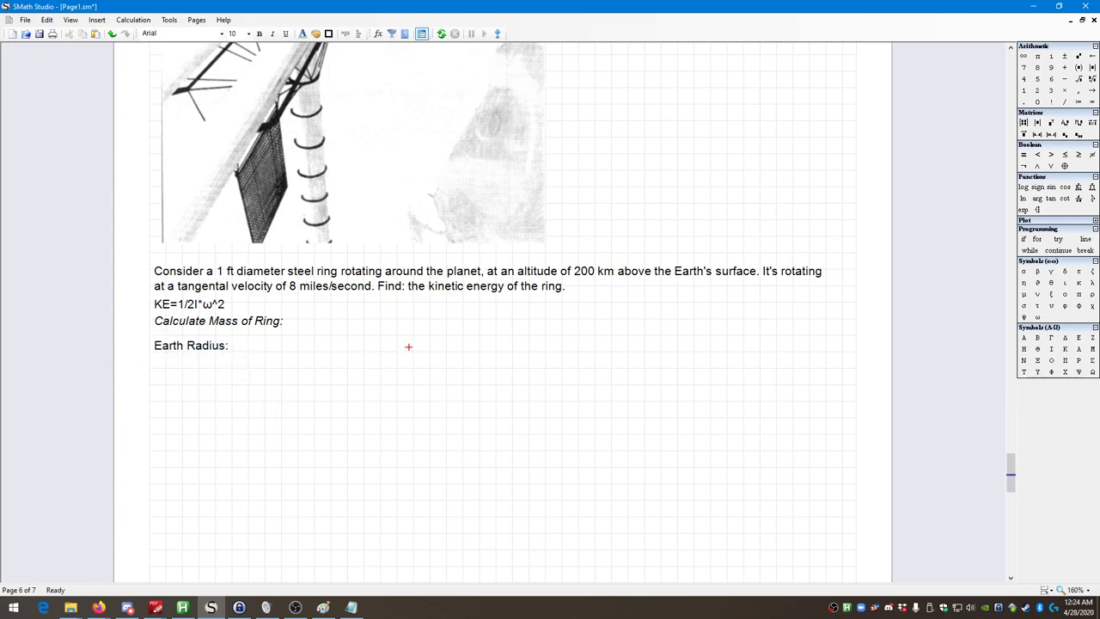
{"action": "type", "text": "R.E"}
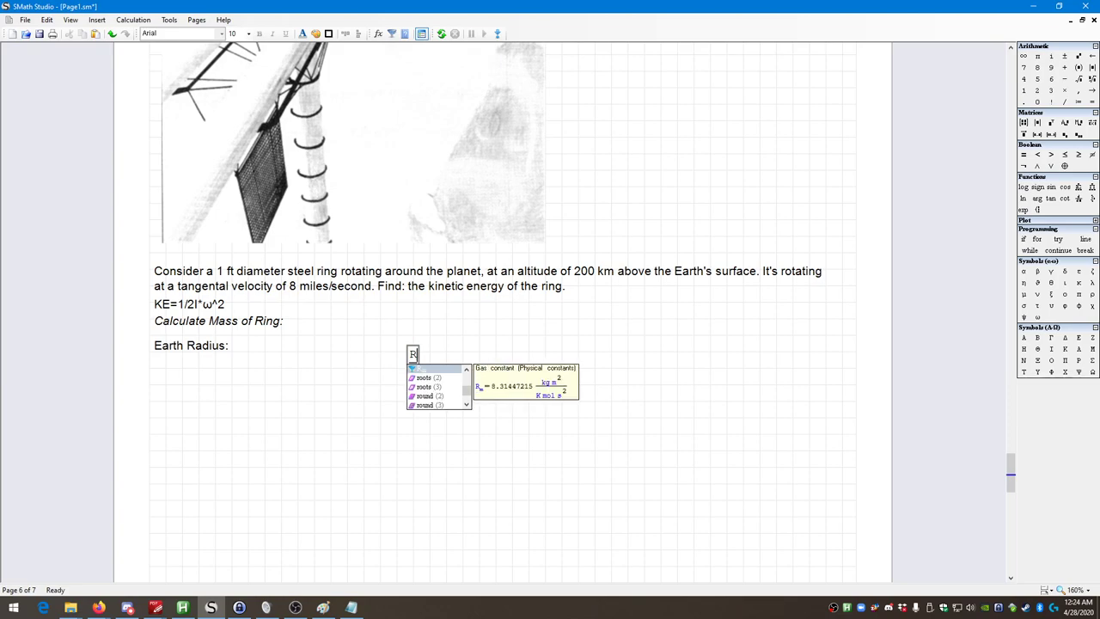
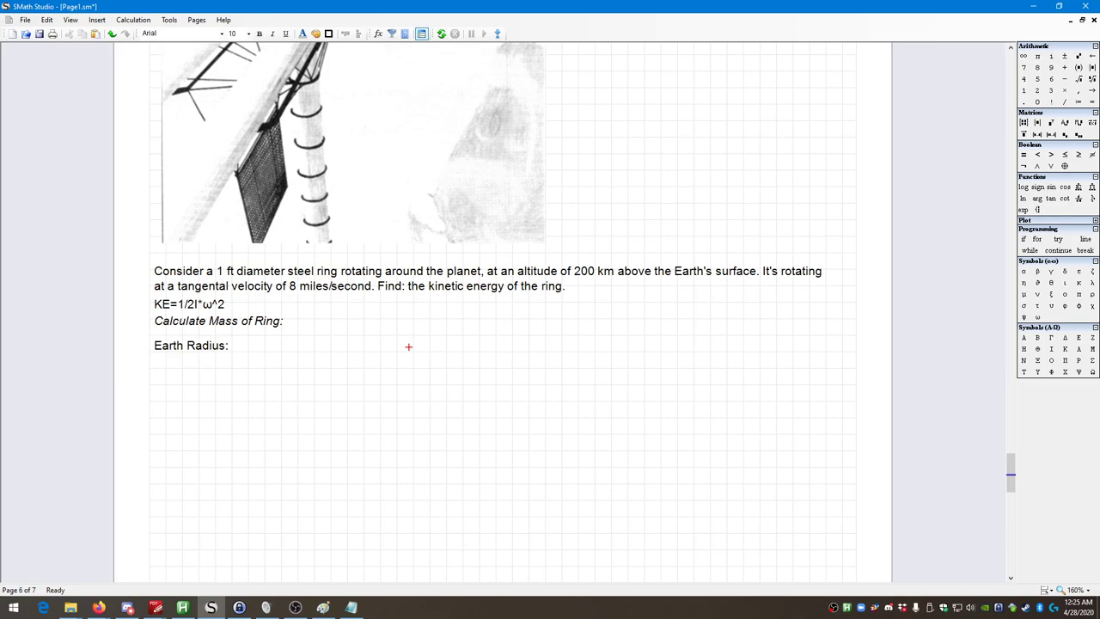
{"action": "type", "text": "r"}
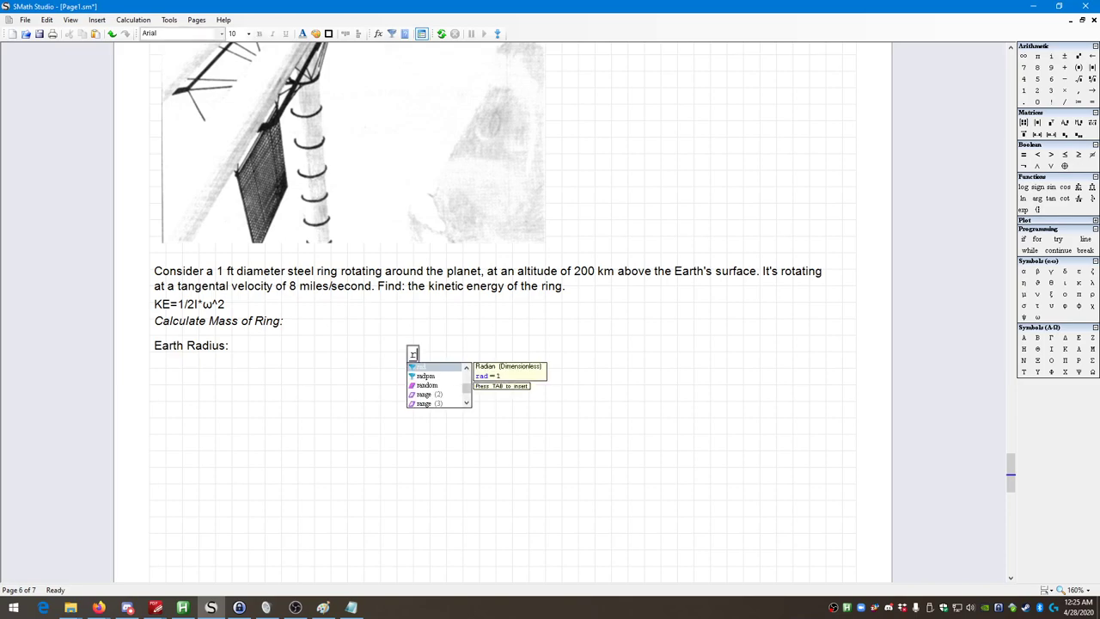
{"action": "key", "text": "Up"}
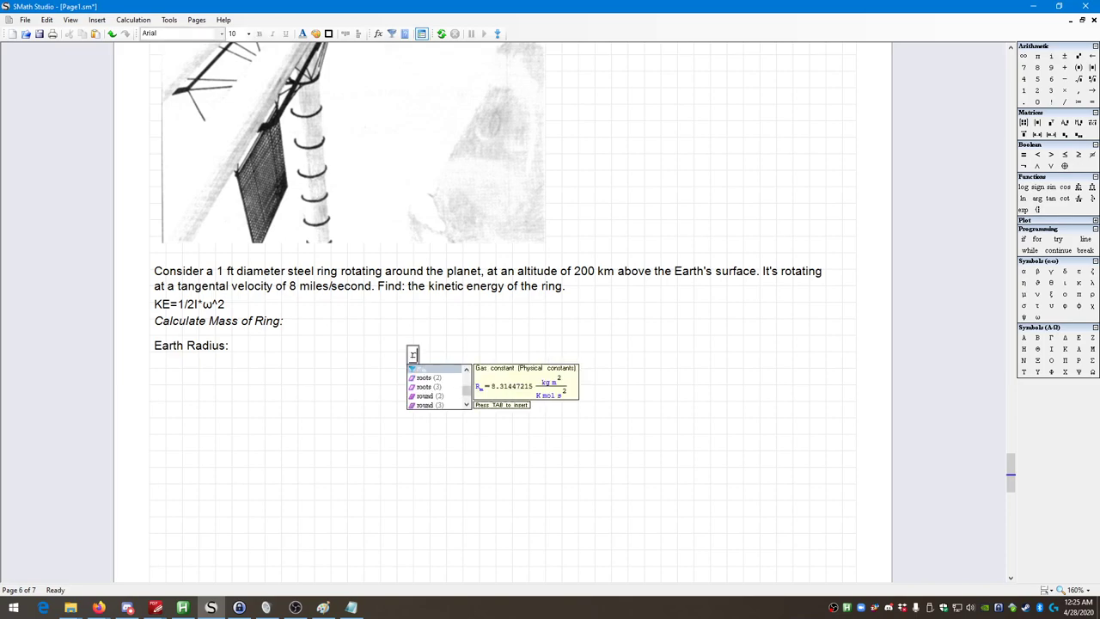
{"action": "type", "text": ".R"}
{"action": "key", "text": "BackSpace"}
{"action": "type", "text": "E"}
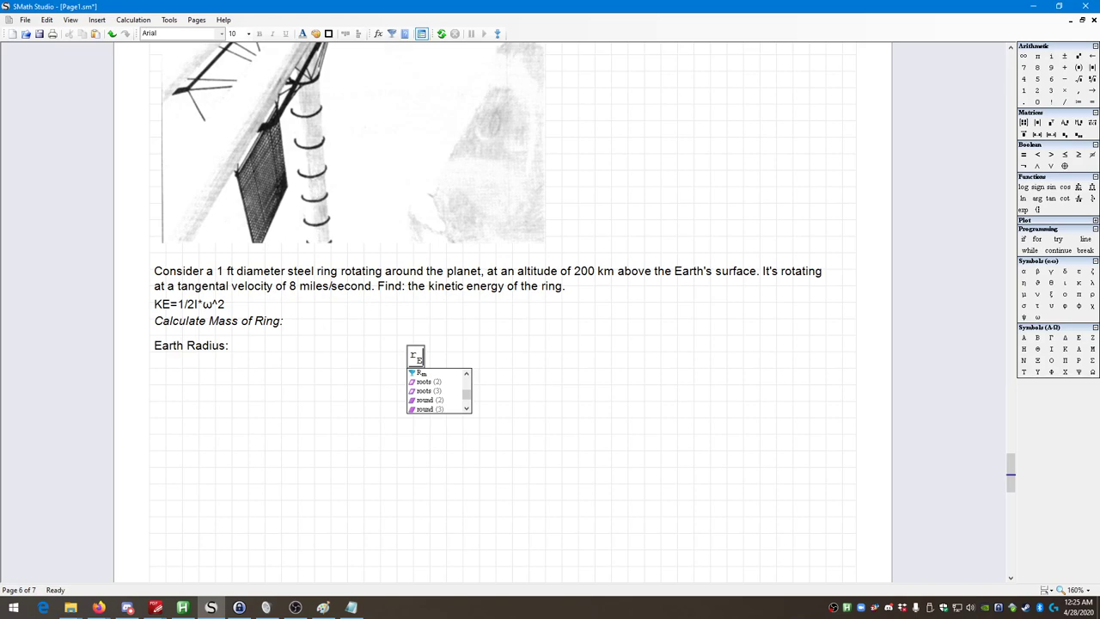
{"action": "type", "text": ":="}
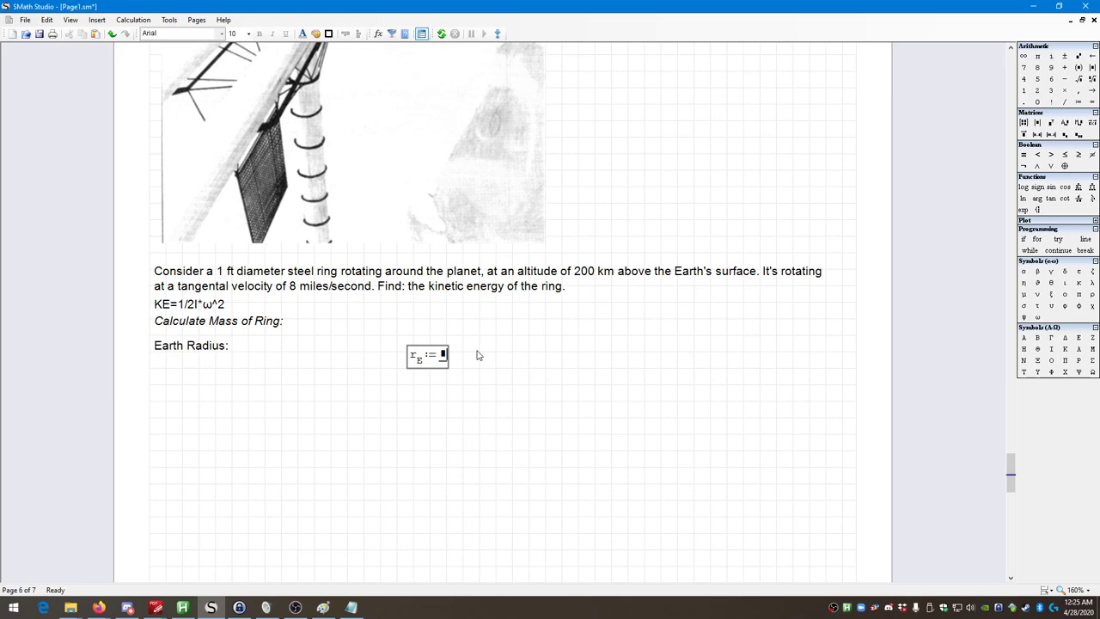
Step: Assign 3960 mi to the Earth radius variable and line the definition up with its label
{"action": "type", "text": "39"}
{"action": "type", "text": "60*mi"}
{"action": "key", "text": "BackSpace"}
{"action": "key", "text": "BackSpace"}
{"action": "key", "text": "BackSpace"}
{"action": "key", "text": "BackSpace"}
{"action": "key", "text": "BackSpace"}
{"action": "key", "text": "BackSpace"}
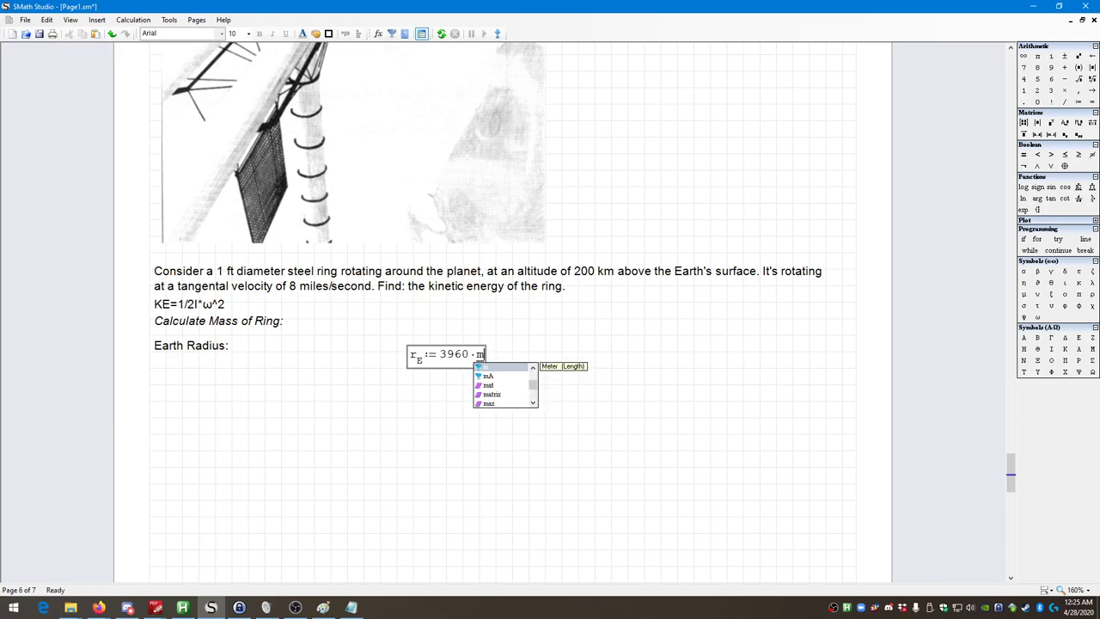
{"action": "type", "text": "960"}
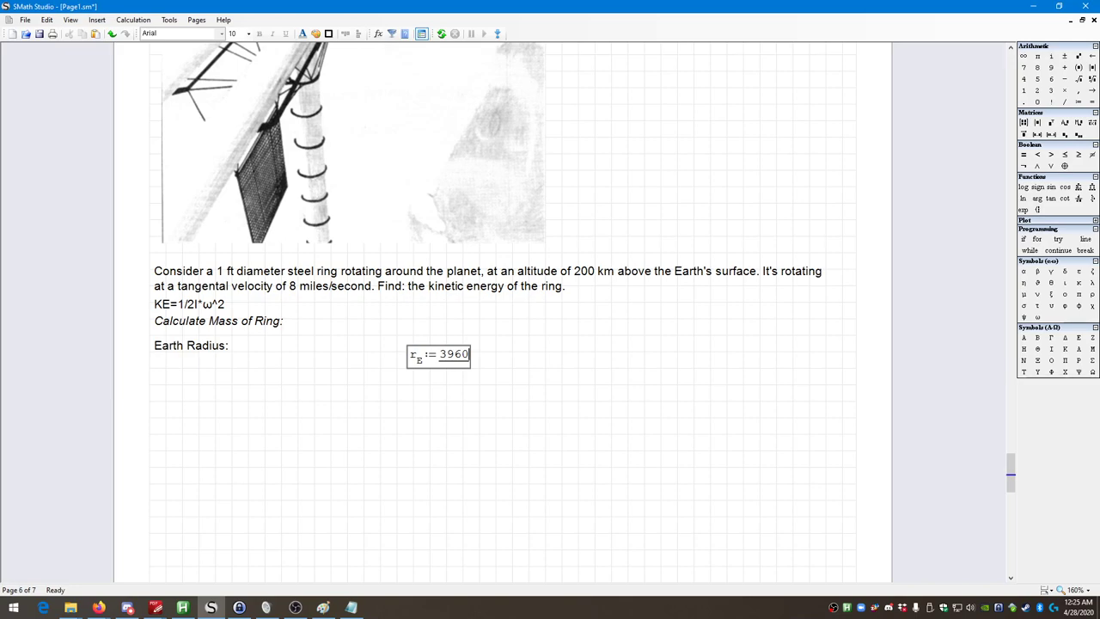
{"action": "type", "text": "*mi"}
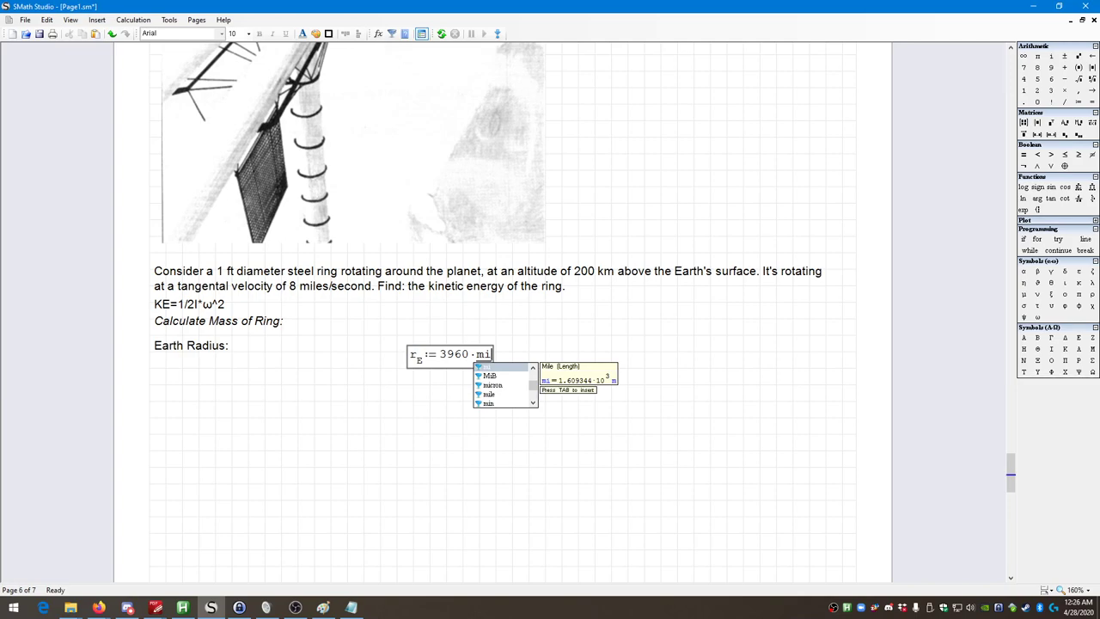
{"action": "key", "text": "Escape"}
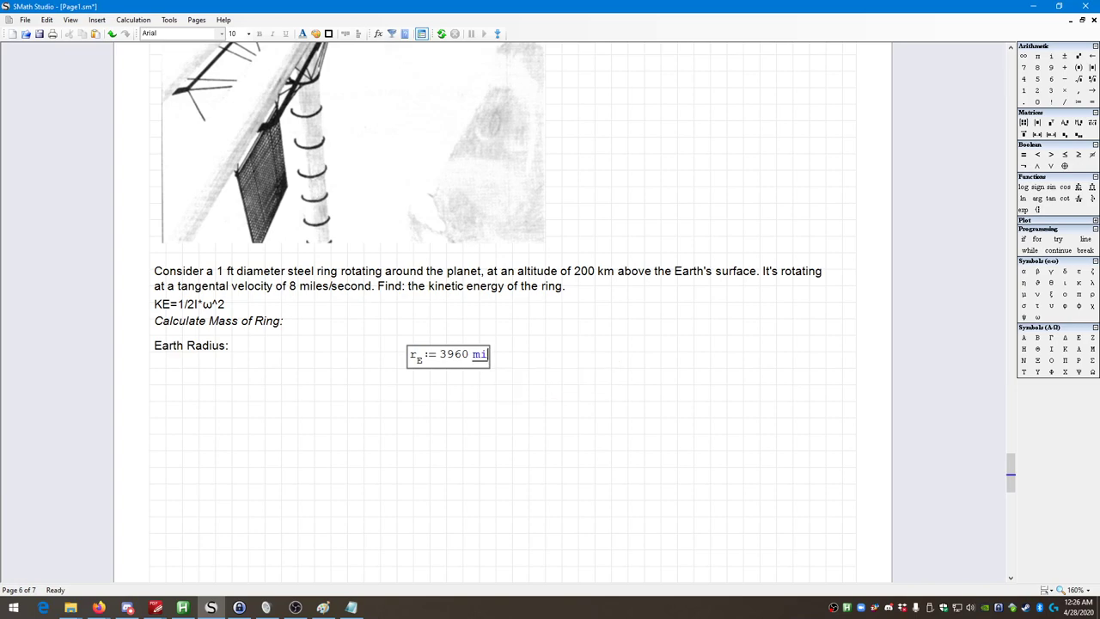
{"action": "left_click", "coordinate": [466, 412]}
{"action": "left_click_drag", "start_coordinate": [508, 406], "coordinate": [464, 355]}
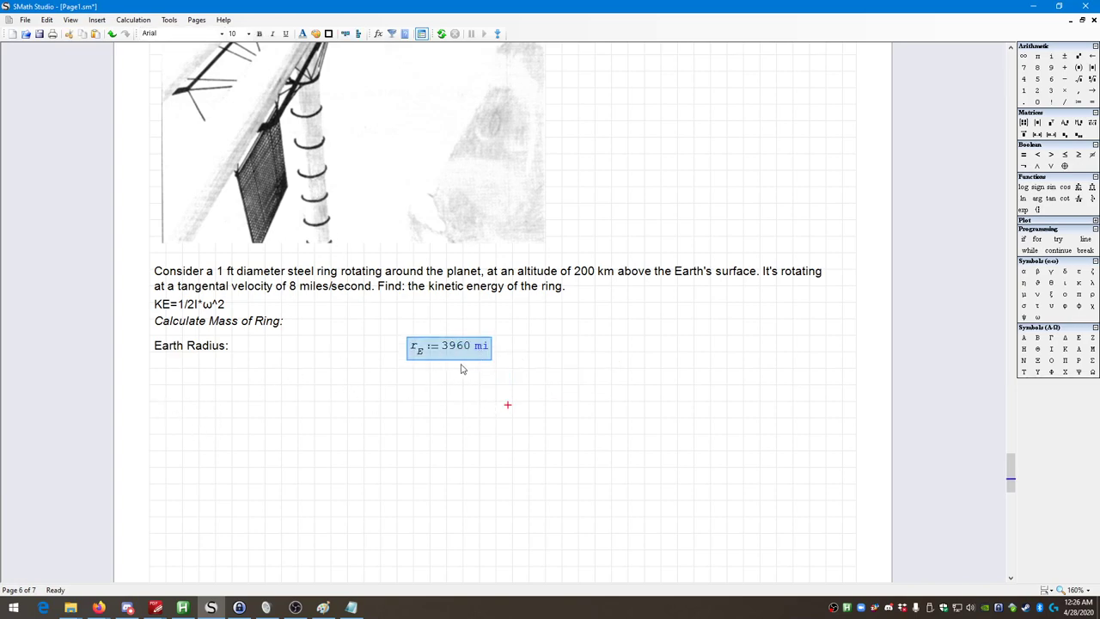
Step: Add the text label "Ring Altitude:" below the Earth Radius label
{"action": "left_click", "coordinate": [160, 374]}
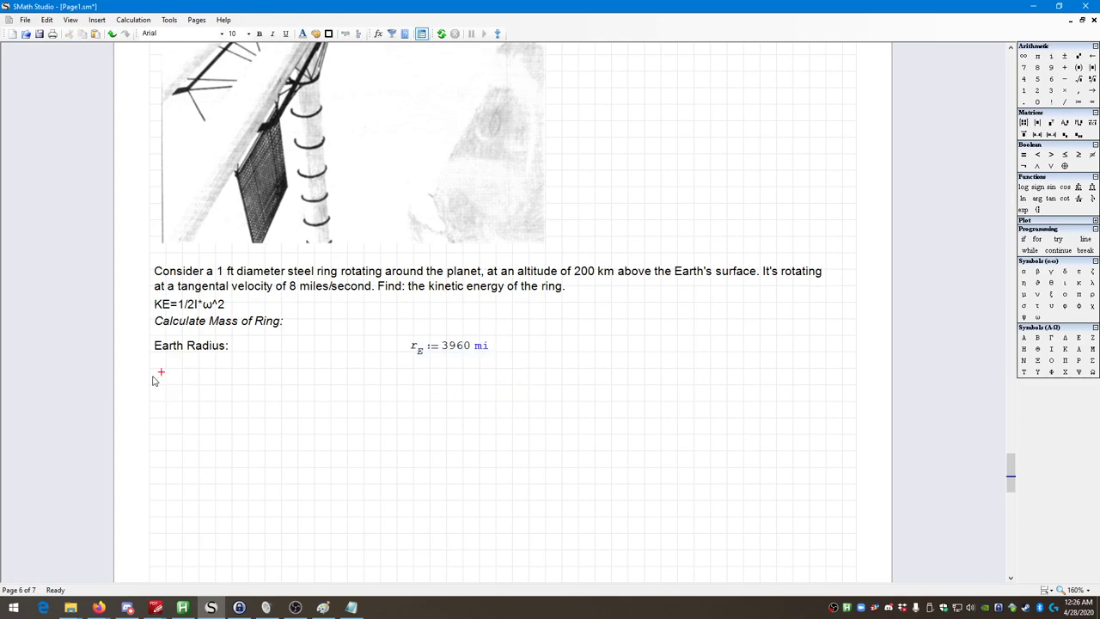
{"action": "left_click", "coordinate": [152, 376]}
{"action": "type", "text": "\""}
{"action": "type", "text": "Ring Altit"}
{"action": "type", "text": "ude:"}
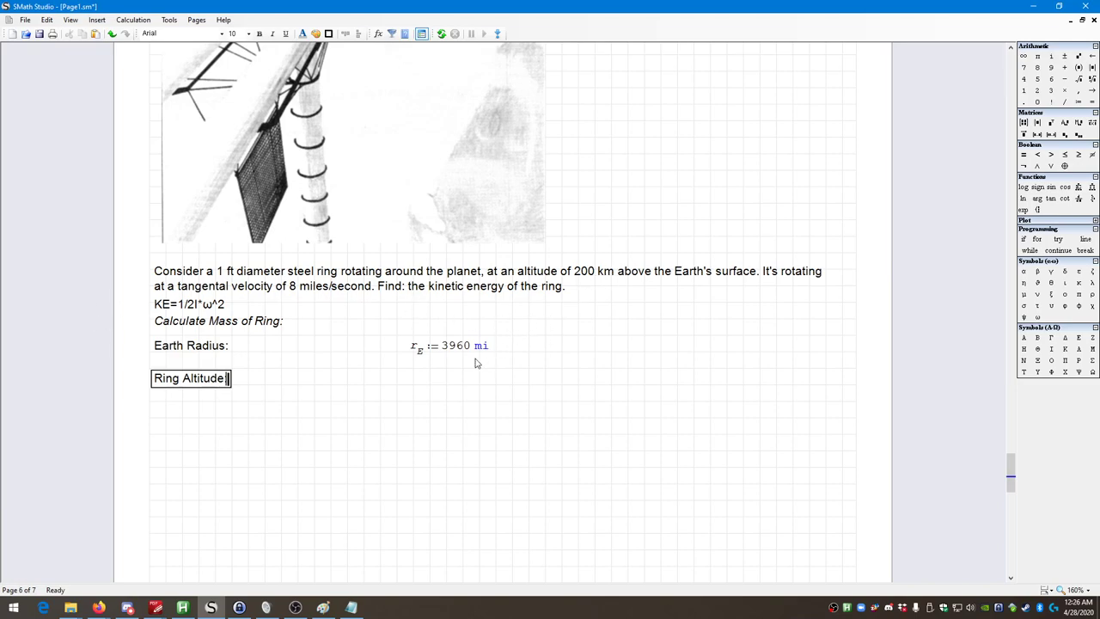
Step: Define a with subscript r as 200 km beside the Ring Altitude label and line it up with the label
{"action": "left_click", "coordinate": [410, 380]}
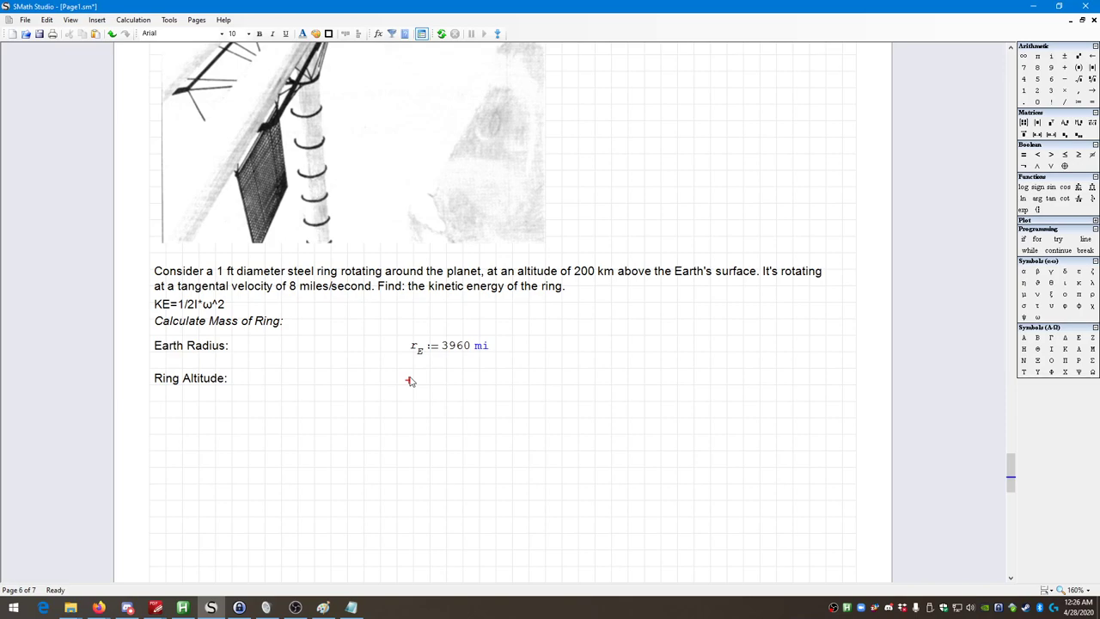
{"action": "type", "text": "a"}
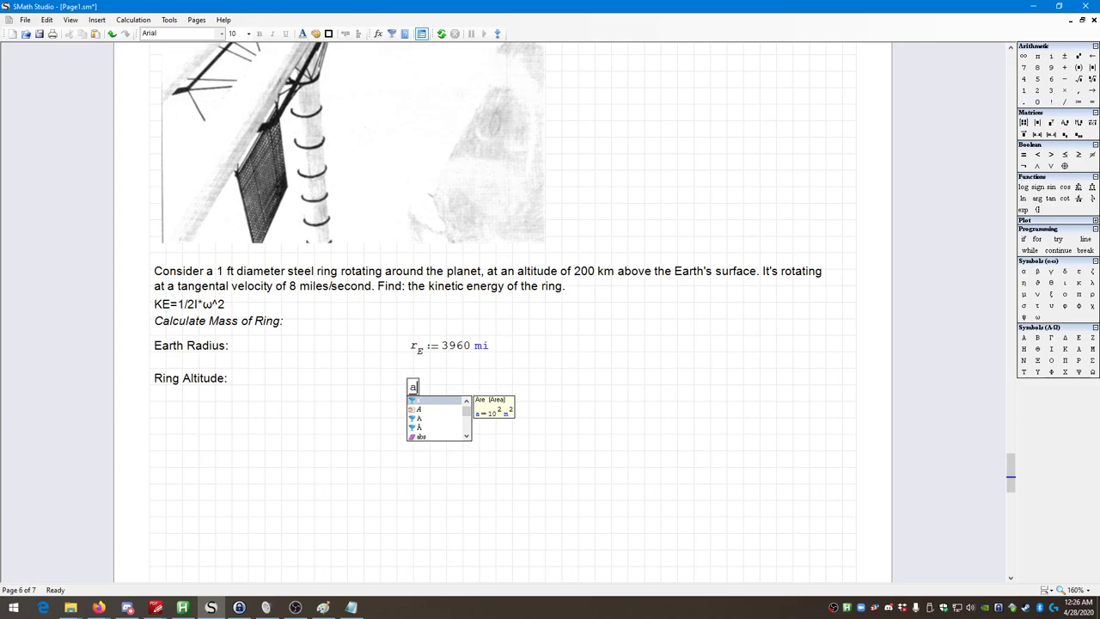
{"action": "key", "text": "BackSpace"}
{"action": "type", "text": "a.r:"}
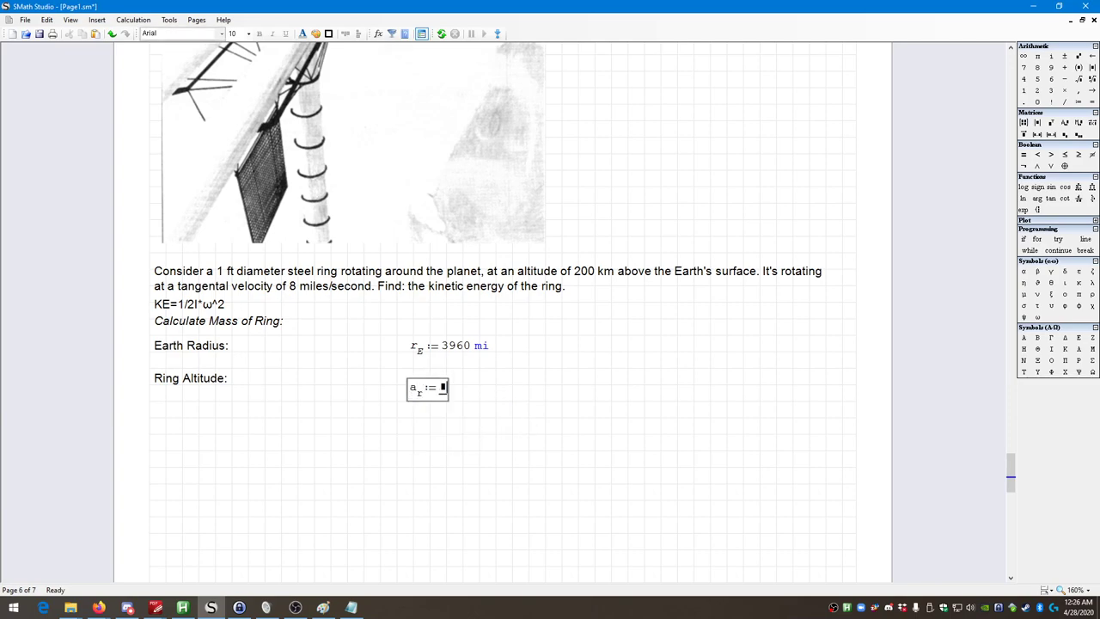
{"action": "type", "text": "200"}
{"action": "left_click", "coordinate": [415, 388]}
{"action": "key", "text": "End"}
{"action": "type", "text": "k"}
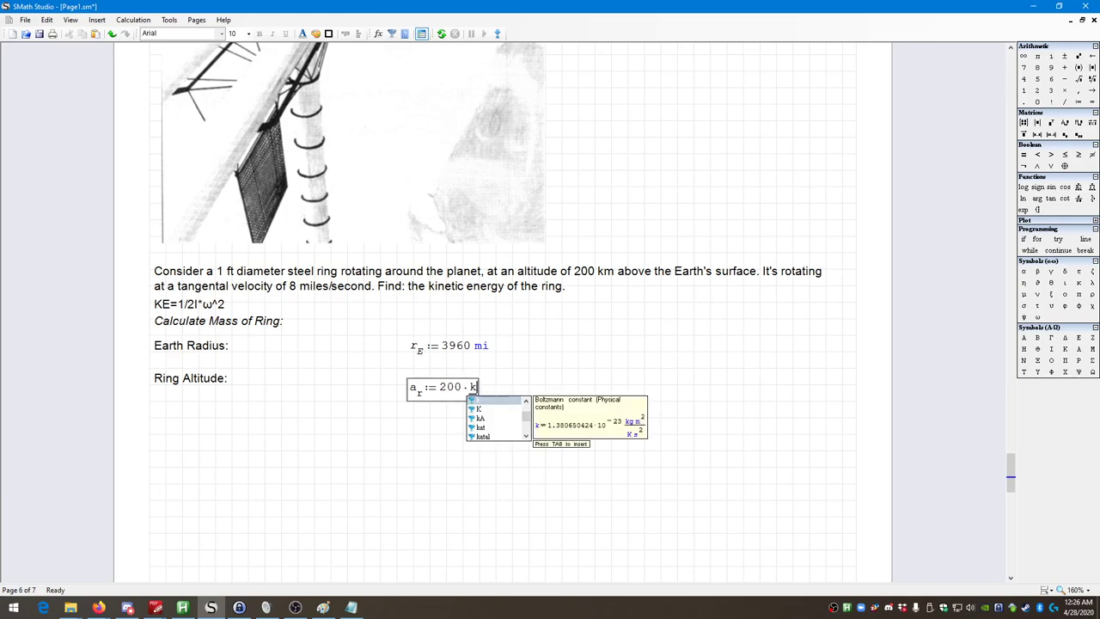
{"action": "type", "text": "m"}
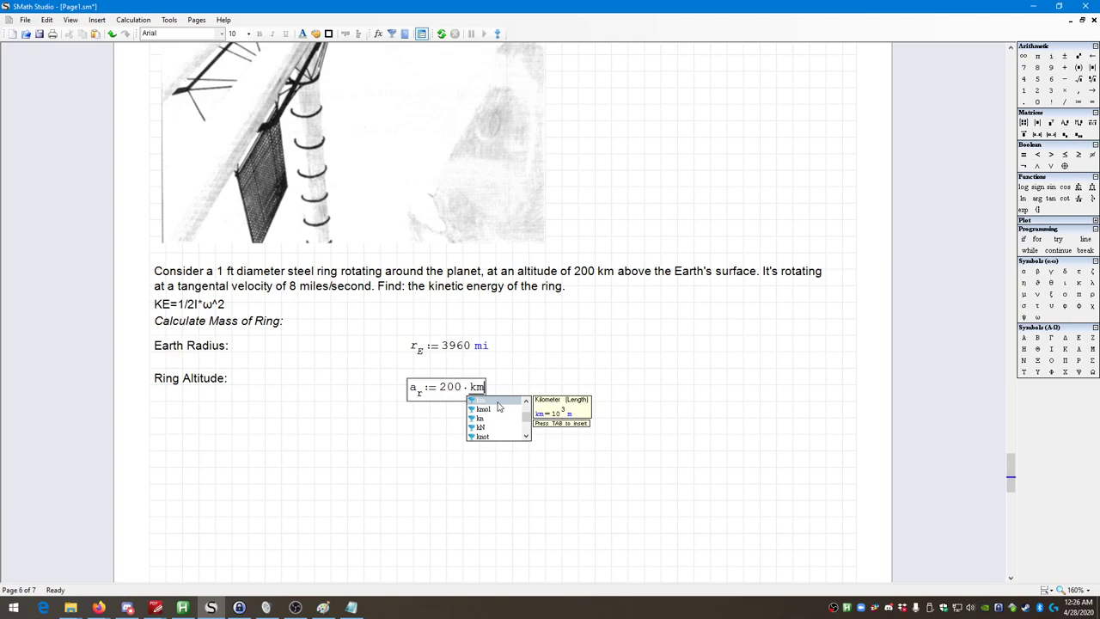
{"action": "double_click", "coordinate": [499, 403]}
{"action": "left_click_drag", "start_coordinate": [435, 401], "coordinate": [550, 446]}
{"action": "mouse_move", "coordinate": [456, 388]}
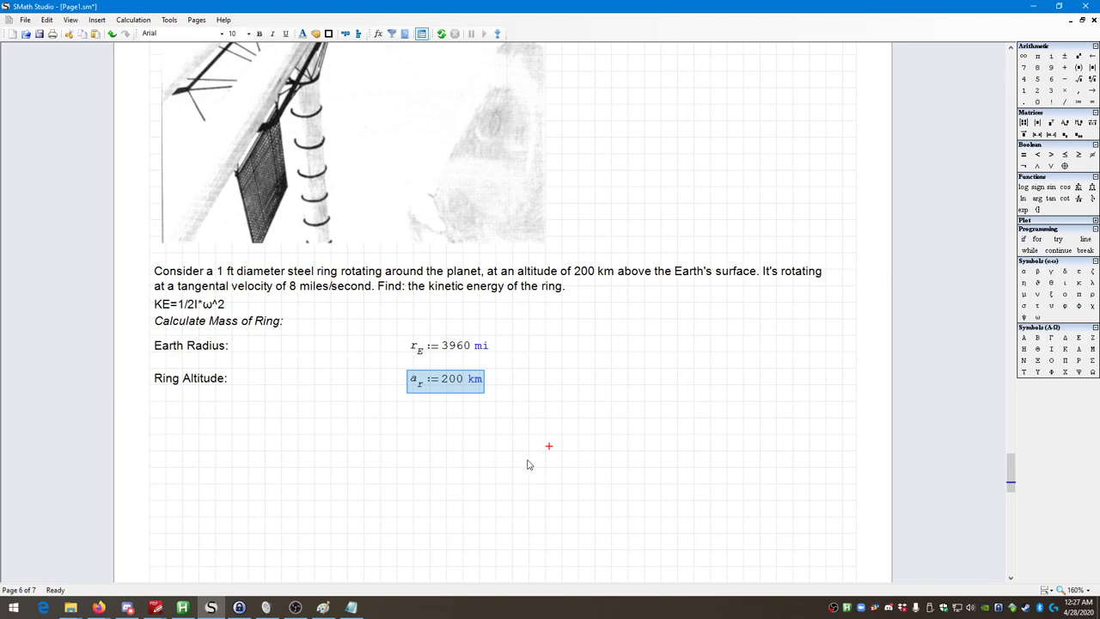
Step: Add the text label "Ring Radius:" below the Ring Altitude label and move it up slightly to even the spacing
{"action": "left_click", "coordinate": [164, 418]}
{"action": "key", "text": "Left"}
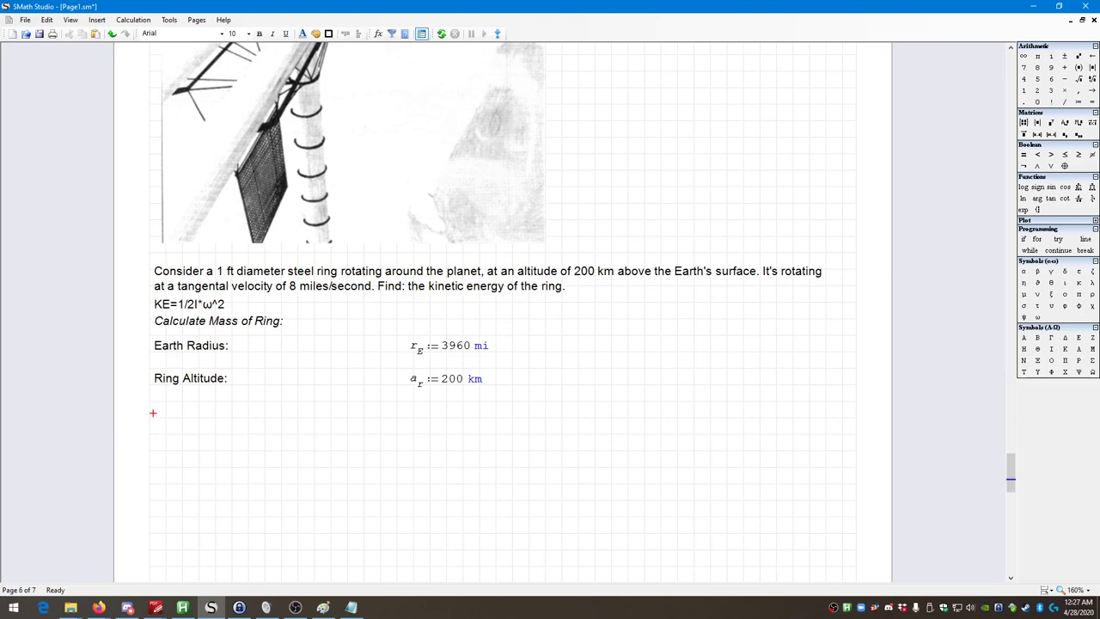
{"action": "key", "text": "quotedbl"}
{"action": "type", "text": "Ring Rad"}
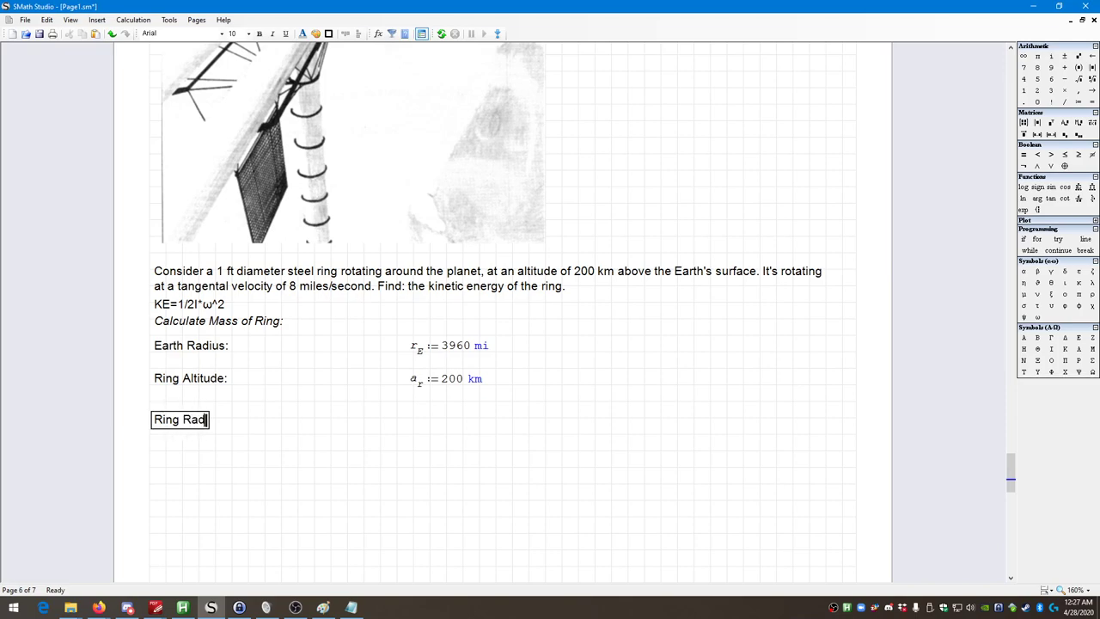
{"action": "type", "text": "ius:"}
{"action": "left_click", "coordinate": [409, 426]}
{"action": "left_click_drag", "start_coordinate": [409, 429], "coordinate": [245, 430]}
{"action": "key", "text": "Up"}
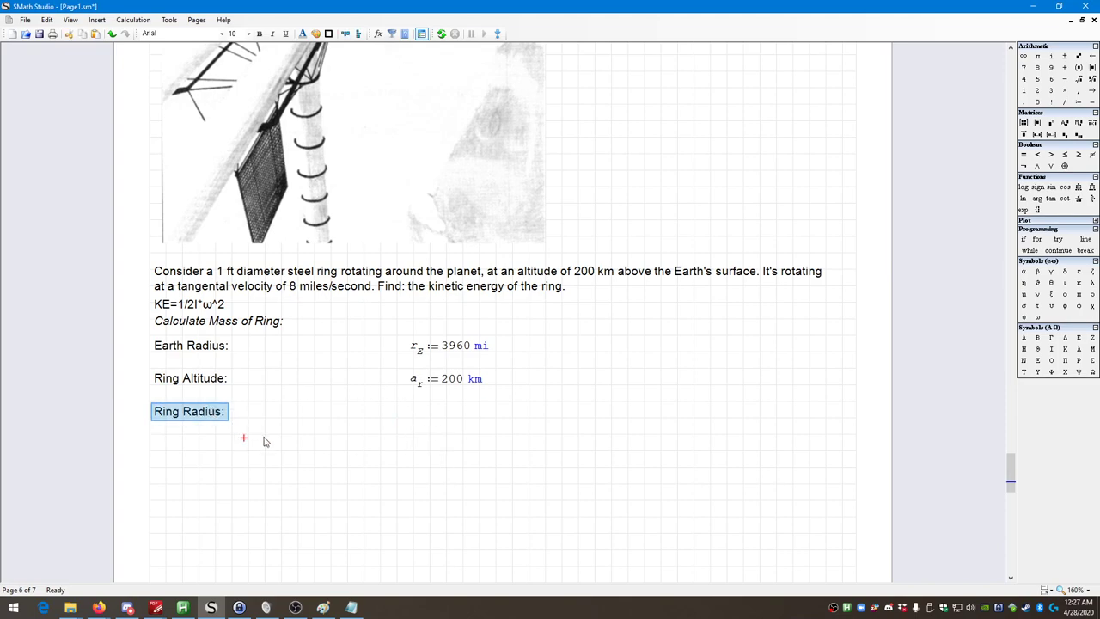
{"action": "left_click", "coordinate": [411, 410]}
{"action": "left_click", "coordinate": [411, 413]}
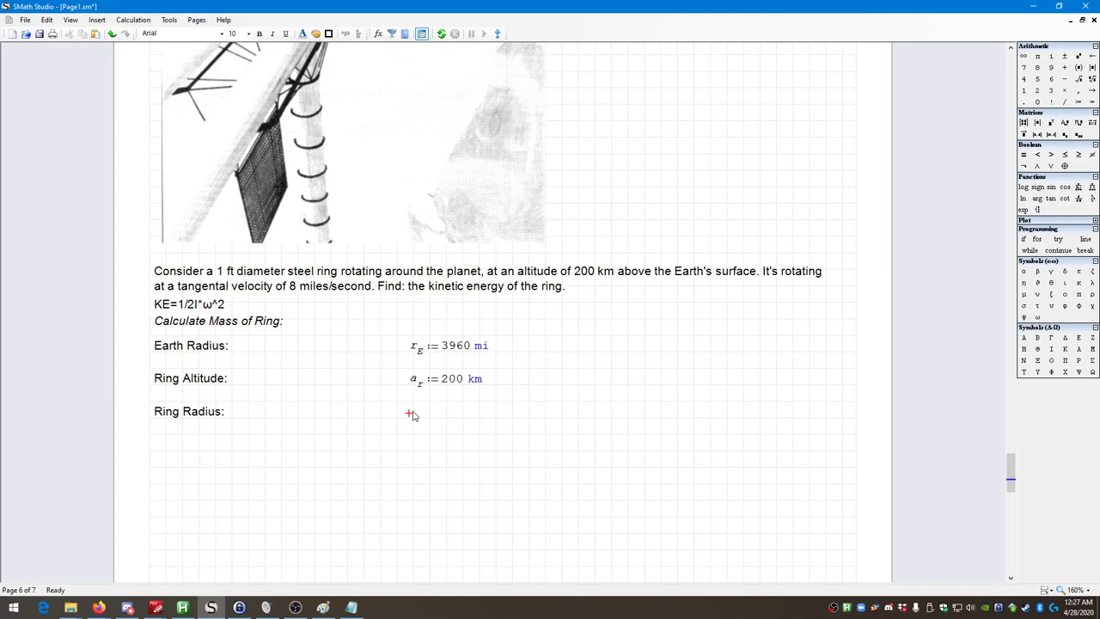
{"action": "type", "text": "R"}
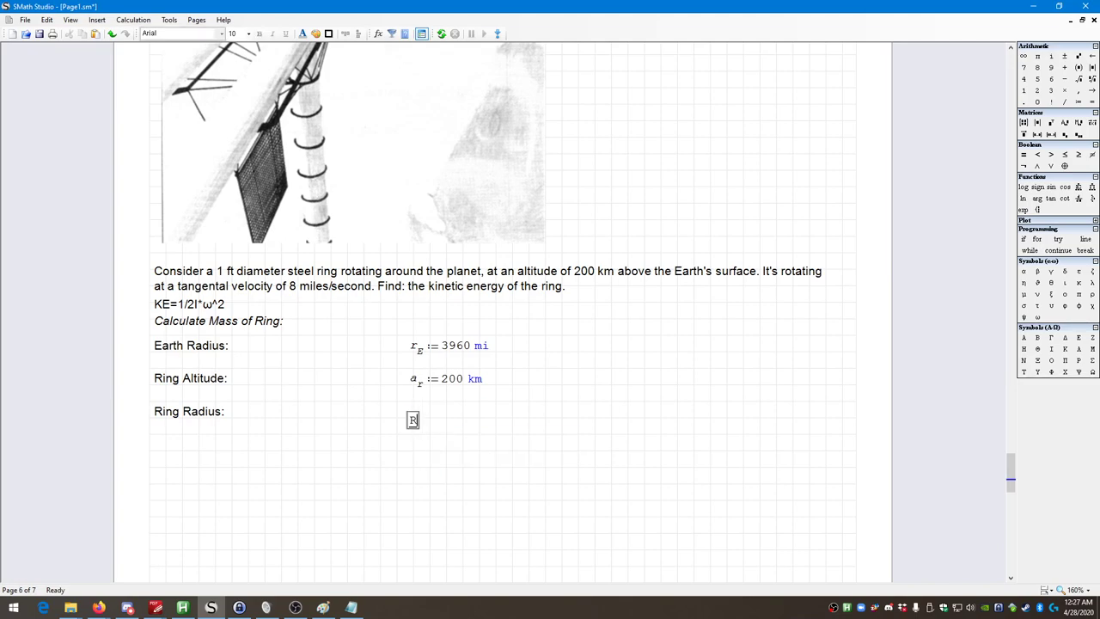
{"action": "key", "text": "BackSpace"}
{"action": "type", "text": "r:"}
{"action": "type", "text": "r"}
{"action": "key", "text": "BackSpace"}
{"action": "key", "text": "BackSpace"}
{"action": "key", "text": "BackSpace"}
{"action": "key", "text": "BackSpace"}
{"action": "type", "text": "r "}
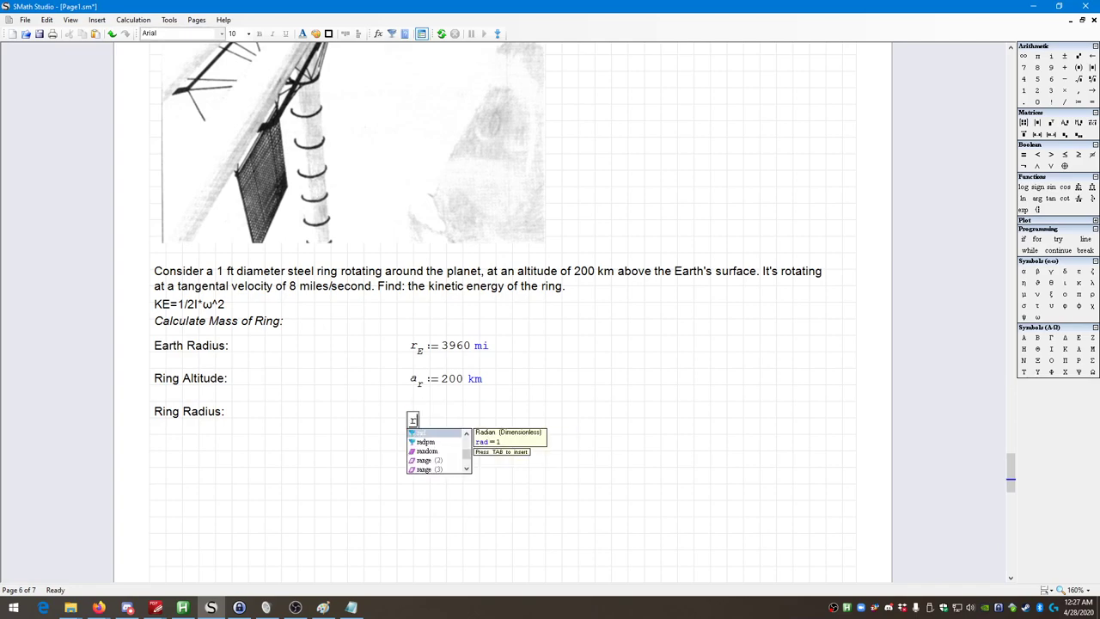
{"action": "type", "text": ":="}
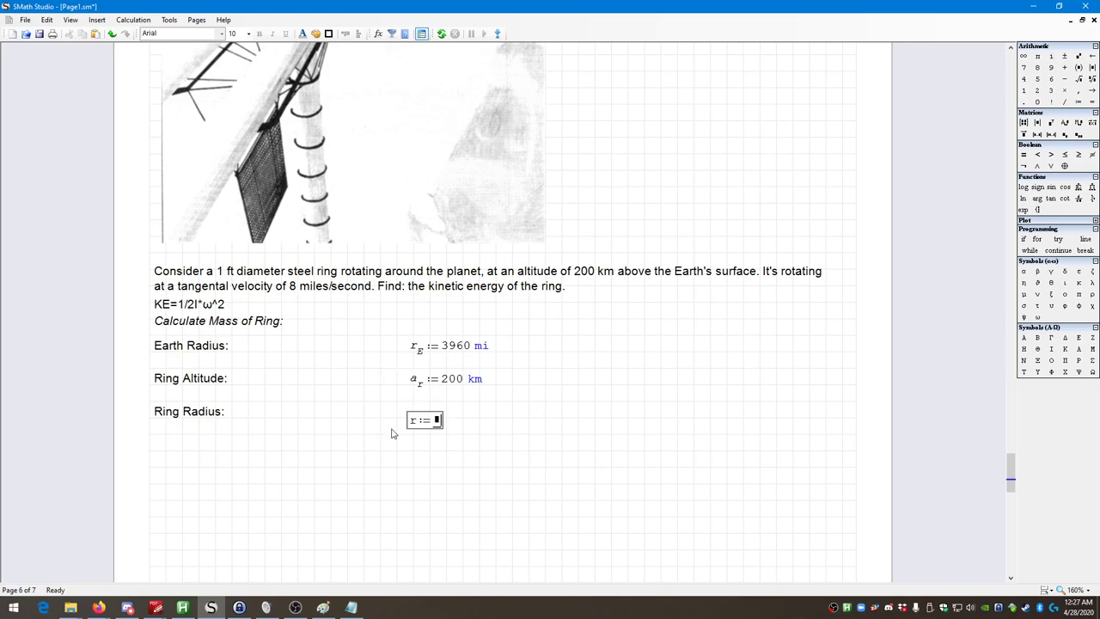
{"action": "key", "text": "BackSpace"}
{"action": "key", "text": "BackSpace"}
{"action": "key", "text": "BackSpace"}
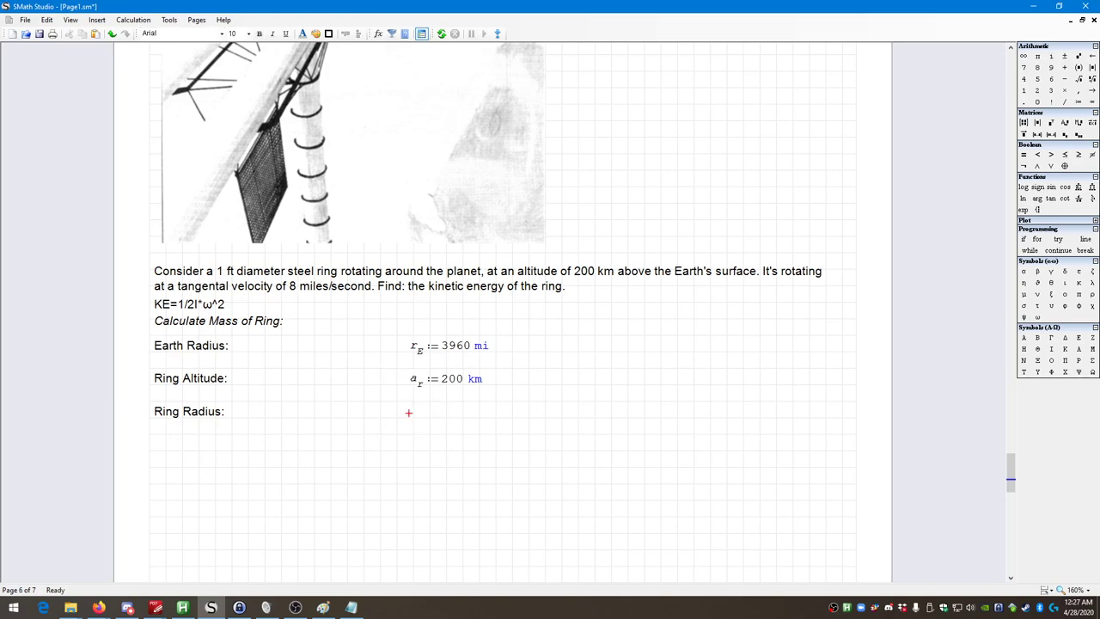
Step: Define r as the Earth radius plus the ring altitude beside the Ring Radius label and evaluate it
{"action": "type", "text": "r "}
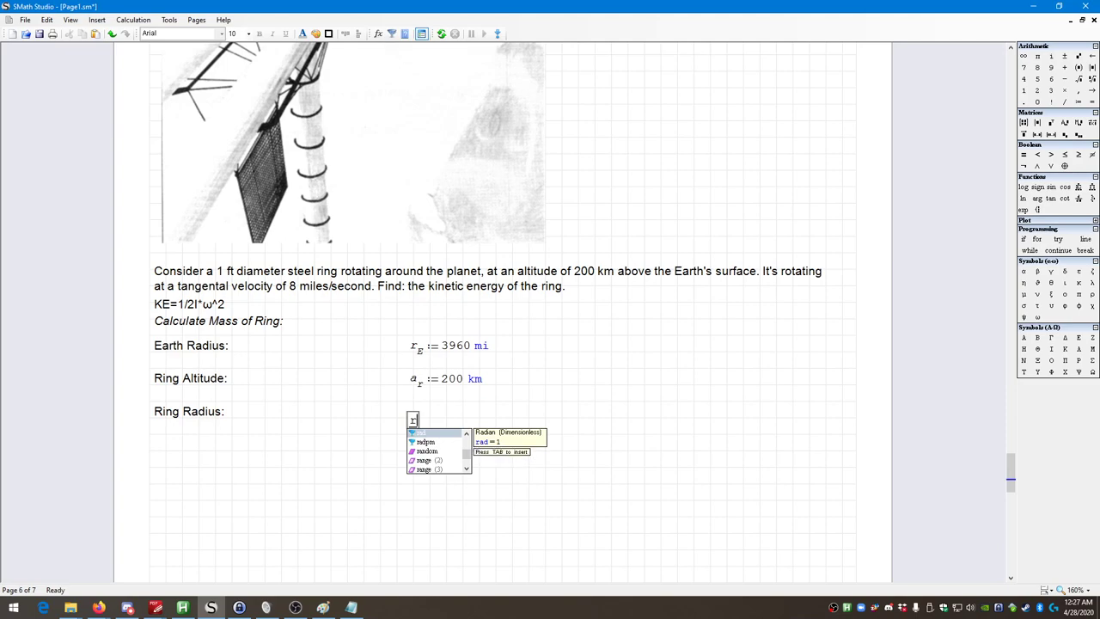
{"action": "type", "text": ":= "}
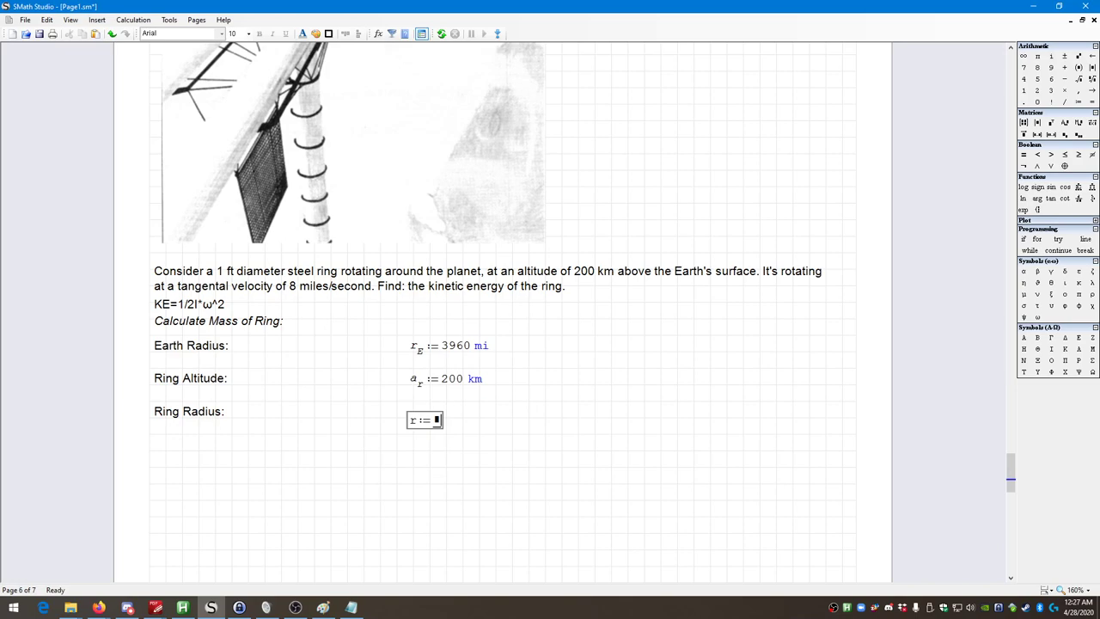
{"action": "type", "text": "r"}
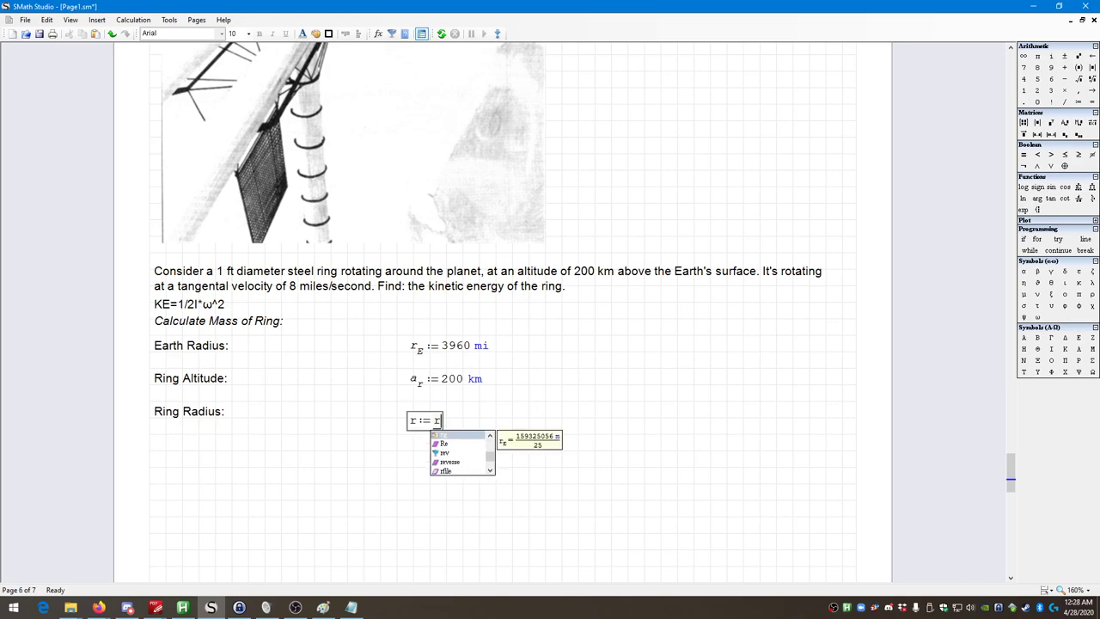
{"action": "type", "text": ".E"}
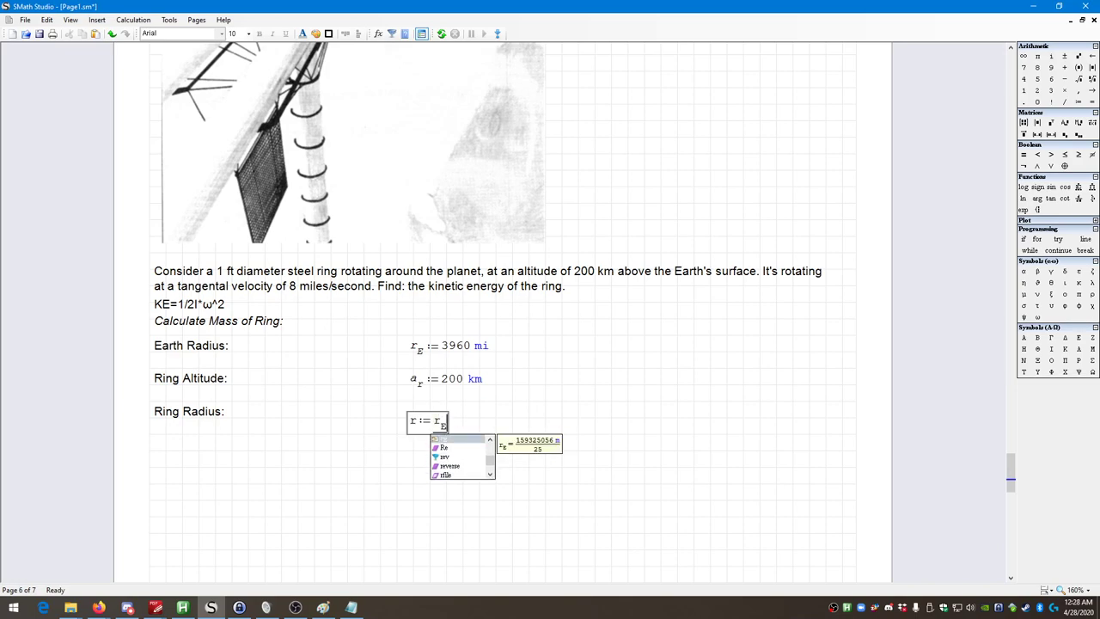
{"action": "left_click", "coordinate": [461, 441]}
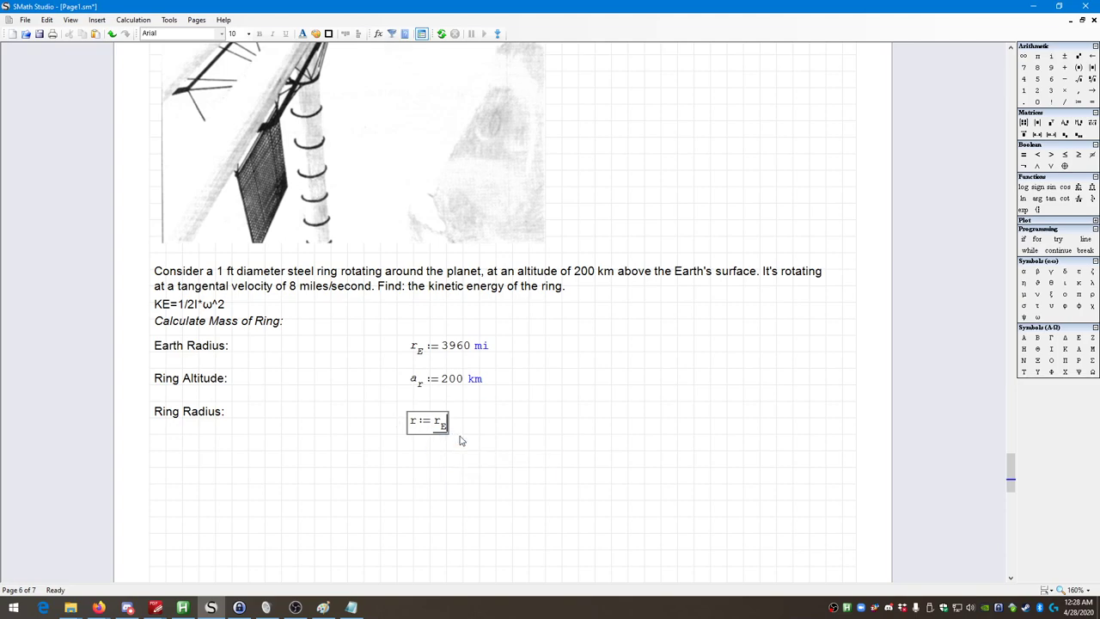
{"action": "type", "text": "+"}
{"action": "type", "text": "a.r"}
{"action": "key", "text": "space"}
{"action": "type", "text": "= 6.573·10^6 m"}
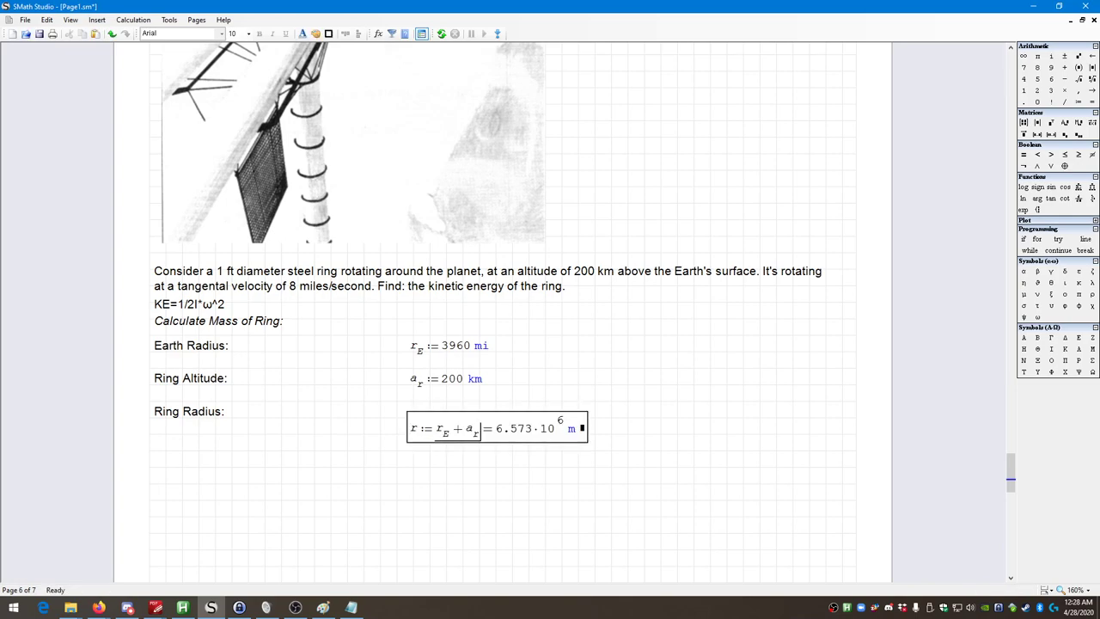
Step: Show the ring radius result in mi and line the definition up with its label
{"action": "left_click", "coordinate": [581, 428]}
{"action": "type", "text": "i"}
{"action": "key", "text": "Return"}
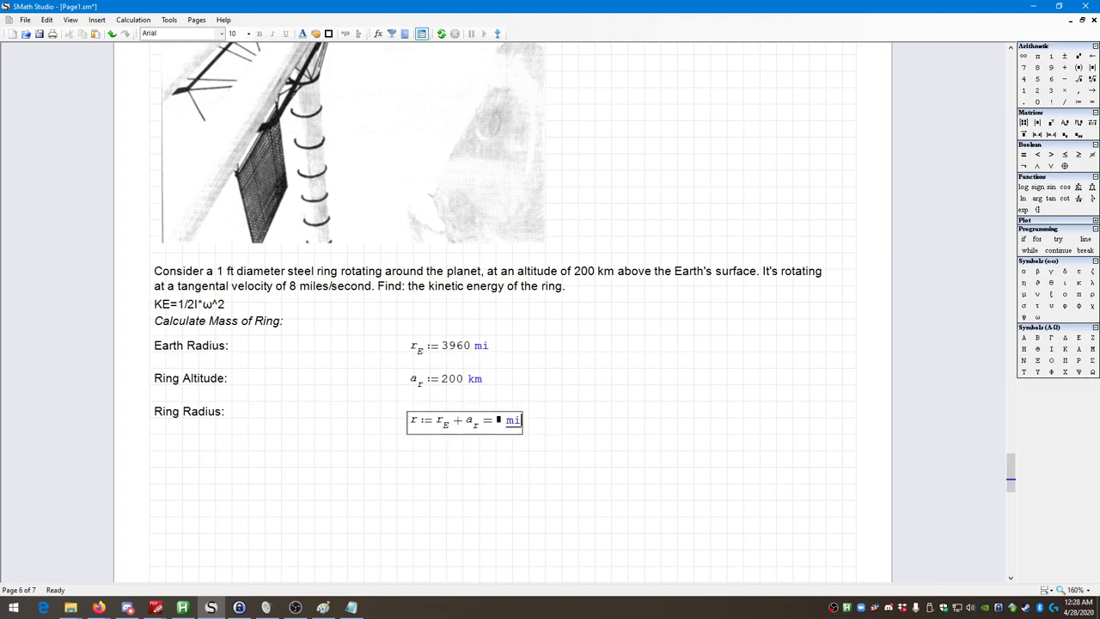
{"action": "key", "text": "Return"}
{"action": "left_click_drag", "start_coordinate": [524, 453], "coordinate": [482, 423]}
Step: Set the ring radius result to 0 decimal places
{"action": "right_click", "coordinate": [535, 416]}
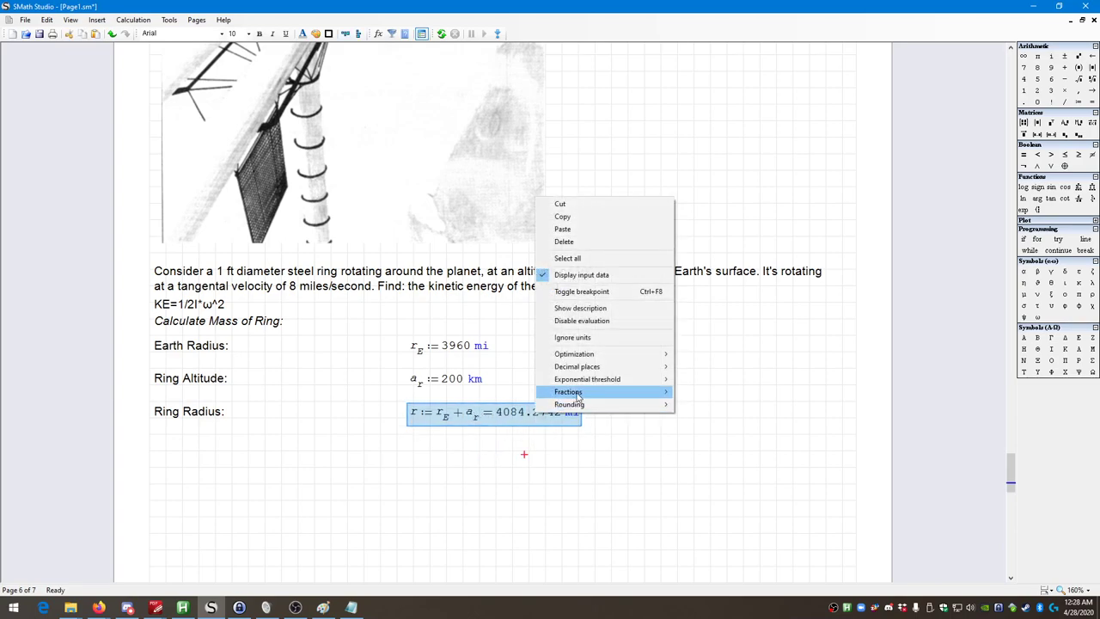
{"action": "mouse_move", "coordinate": [583, 396]}
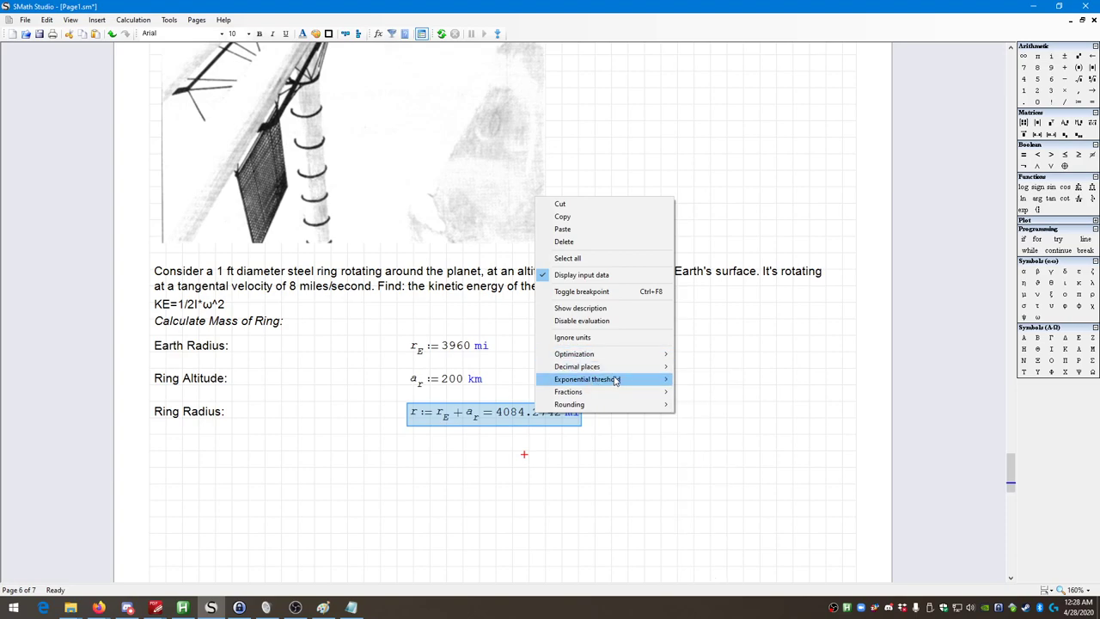
{"action": "mouse_move", "coordinate": [605, 382]}
{"action": "mouse_move", "coordinate": [657, 367]}
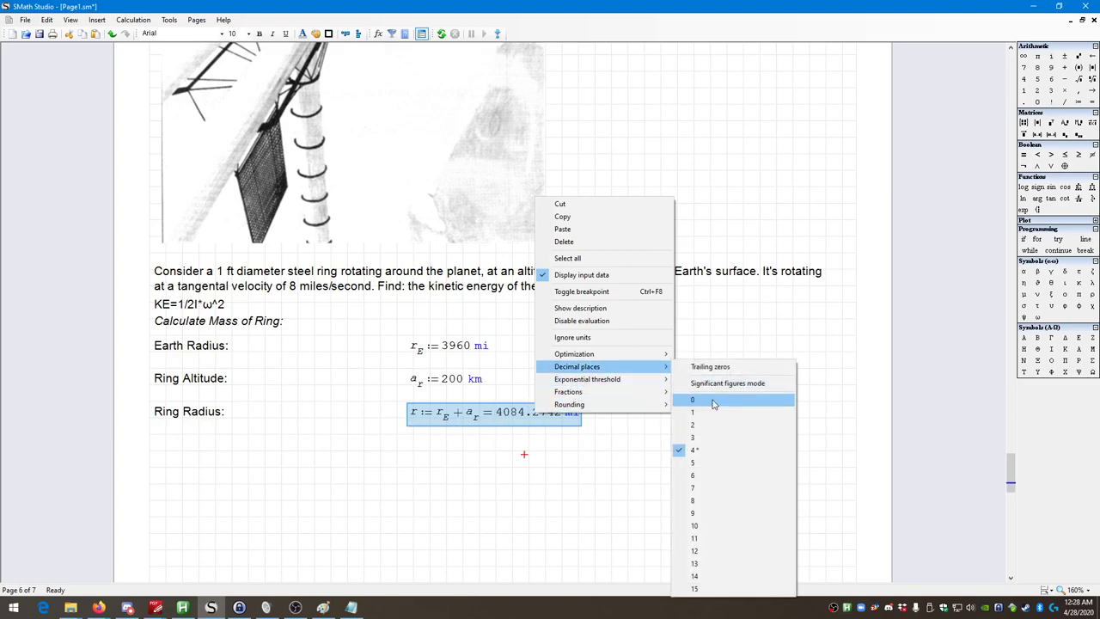
{"action": "left_click", "coordinate": [712, 401]}
{"action": "left_click", "coordinate": [588, 497]}
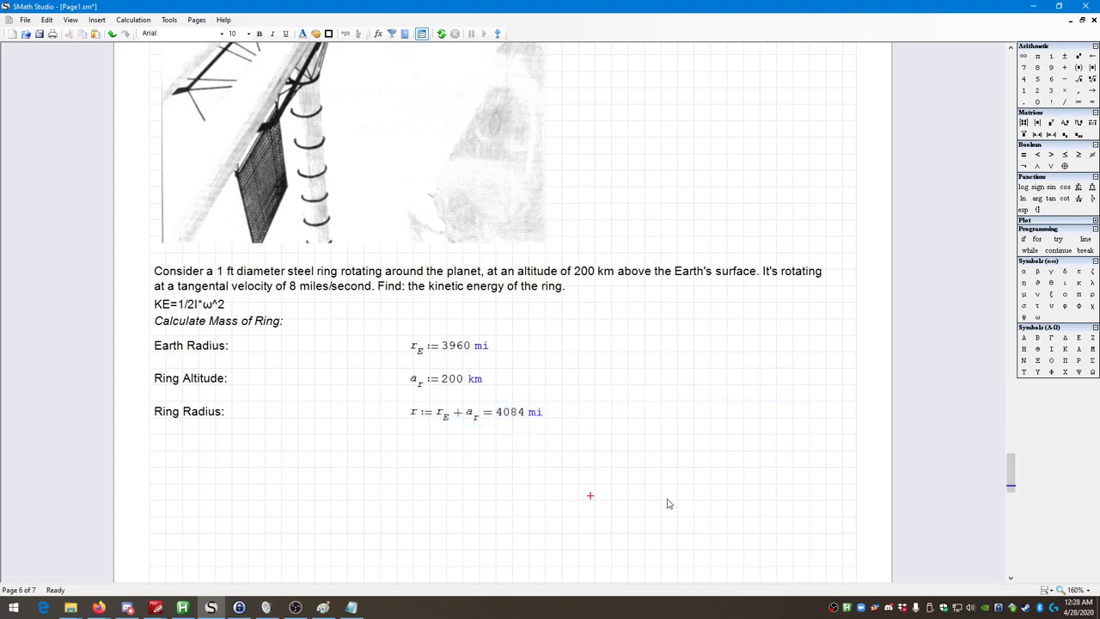
{"action": "left_click", "coordinate": [664, 495]}
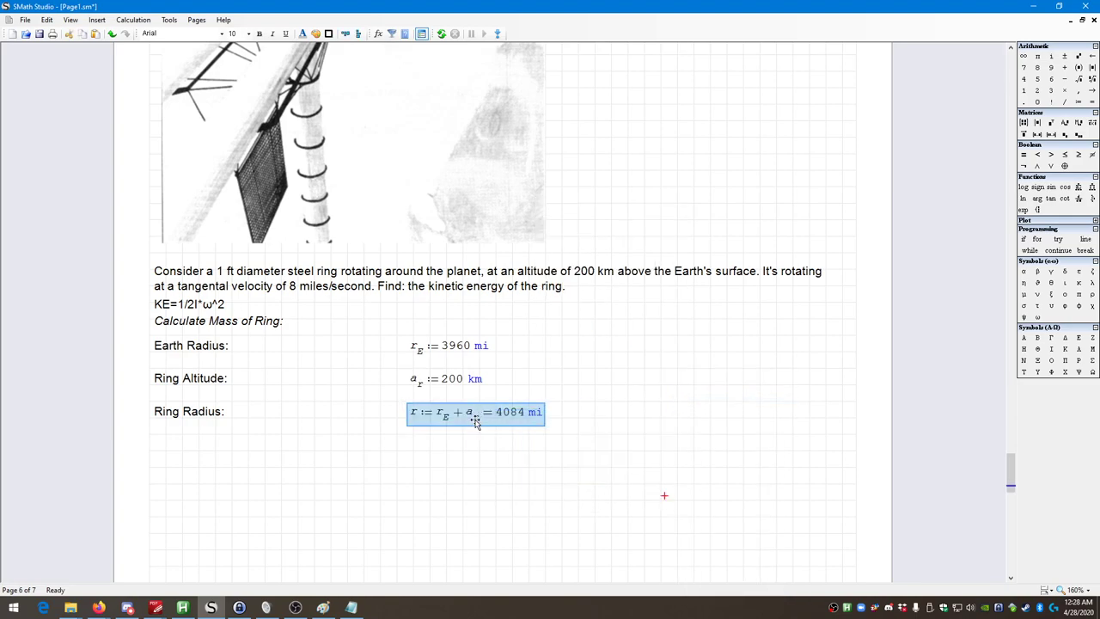
Step: Add the text label "Ring Volume:" below the Ring Radius label and align it with the labels above
{"action": "left_click", "coordinate": [161, 441]}
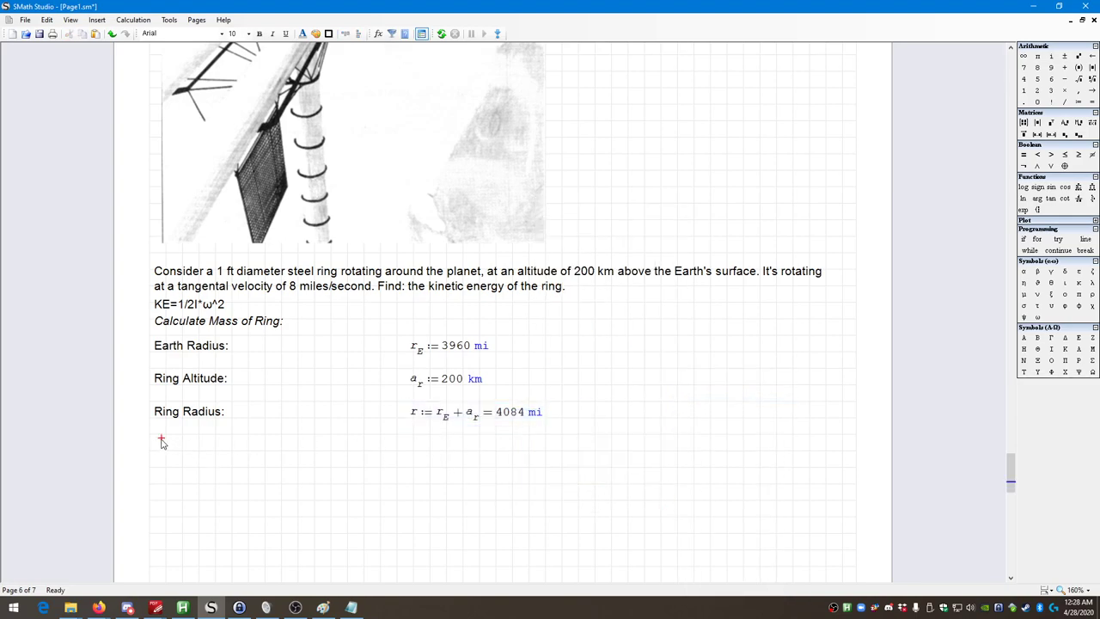
{"action": "key", "text": "Left"}
{"action": "key", "text": "Up"}
{"action": "type", "text": "Ring Voum"}
{"action": "key", "text": "BackSpace"}
{"action": "key", "text": "BackSpace"}
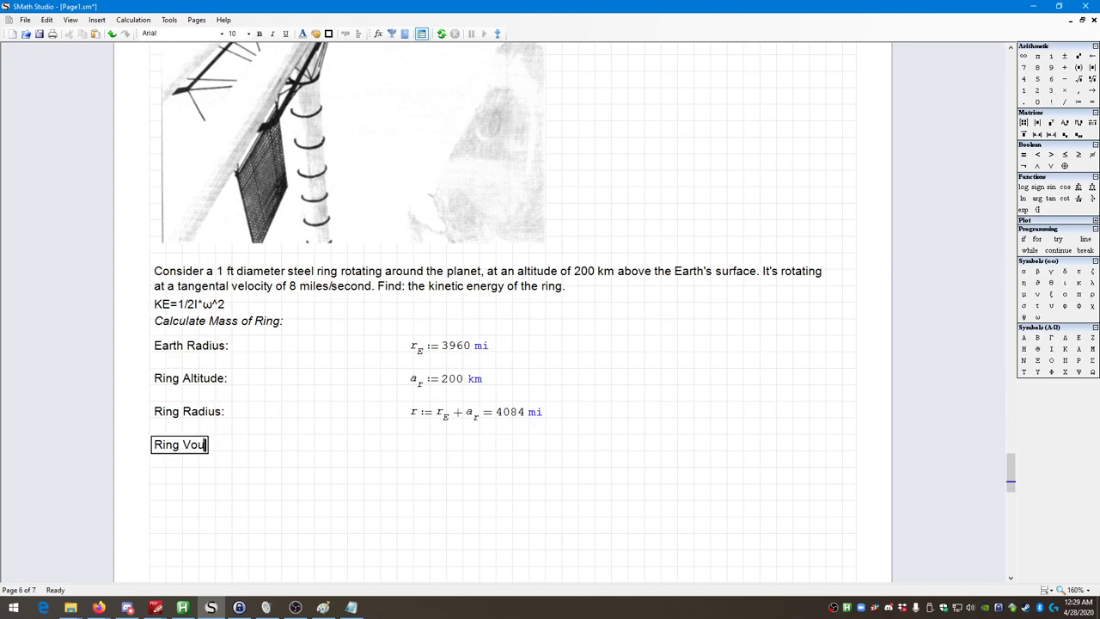
{"action": "type", "text": "lume:"}
{"action": "left_click", "coordinate": [285, 486]}
{"action": "left_click_drag", "start_coordinate": [285, 486], "coordinate": [151, 435]}
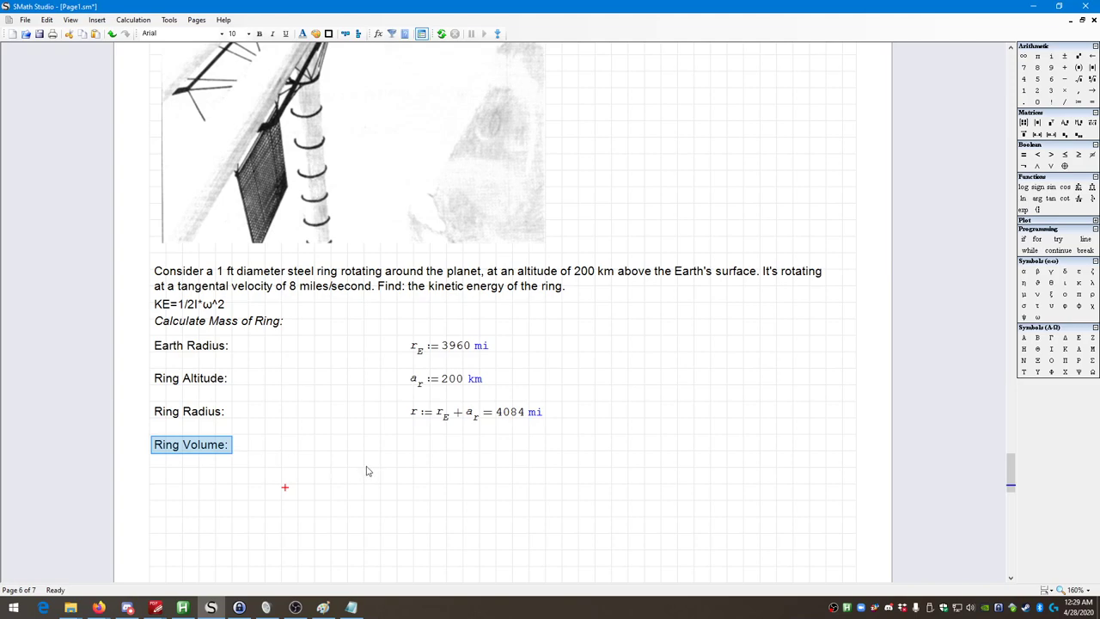
Step: Reword the Ring Volume label as "Ring Cross-Sectional Area:"
{"action": "left_click", "coordinate": [229, 443]}
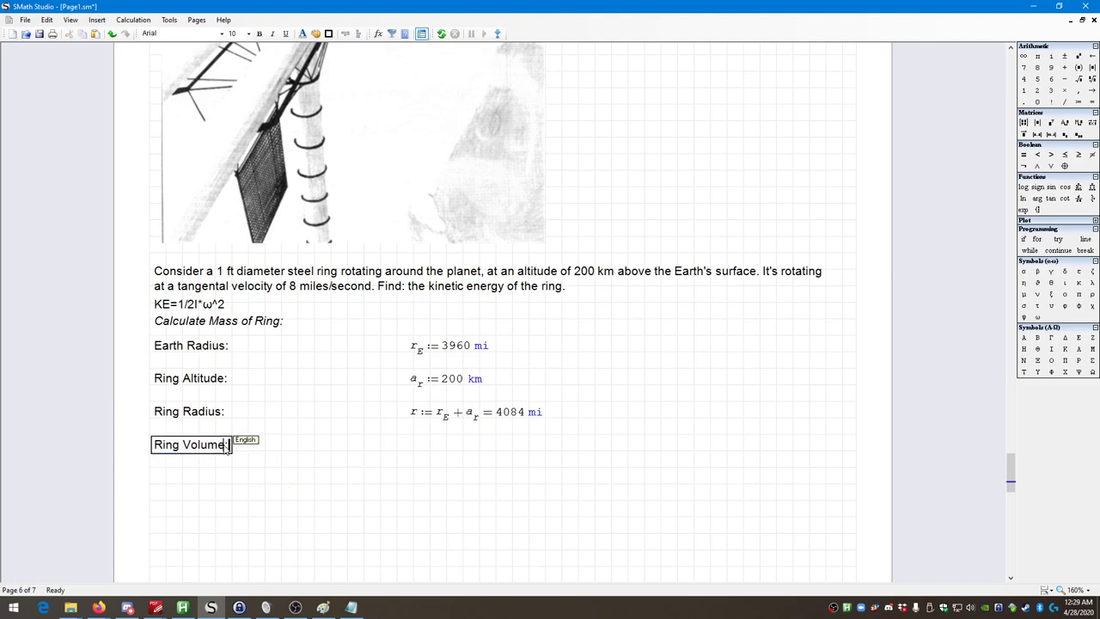
{"action": "left_click_drag", "start_coordinate": [228, 444], "coordinate": [183, 445]}
{"action": "type", "text": "C"}
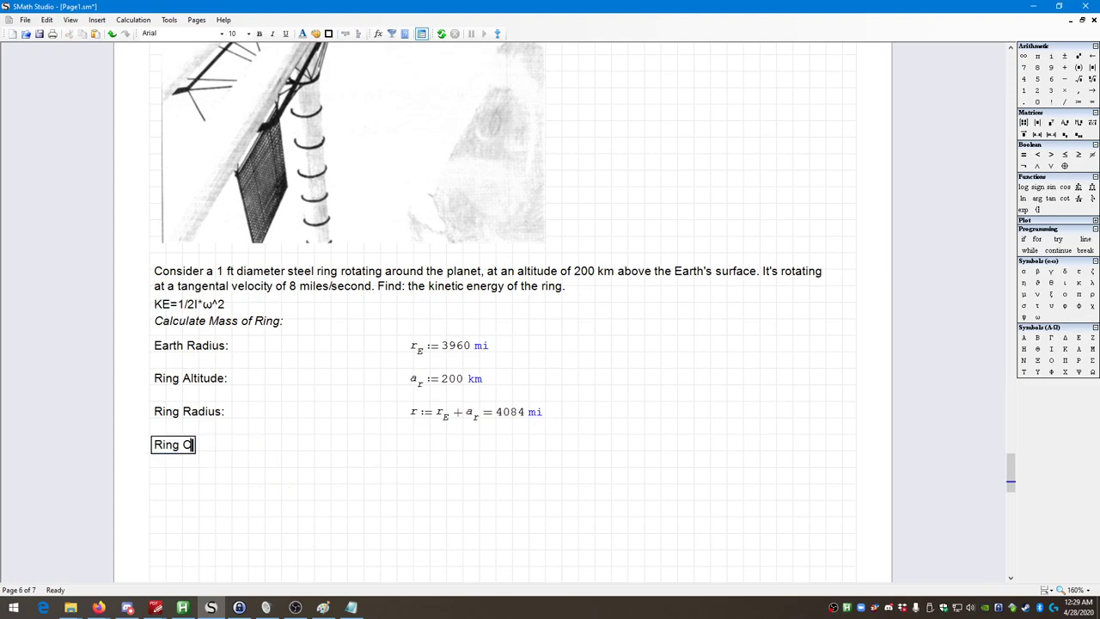
{"action": "type", "text": "ross-Sectional Area:"}
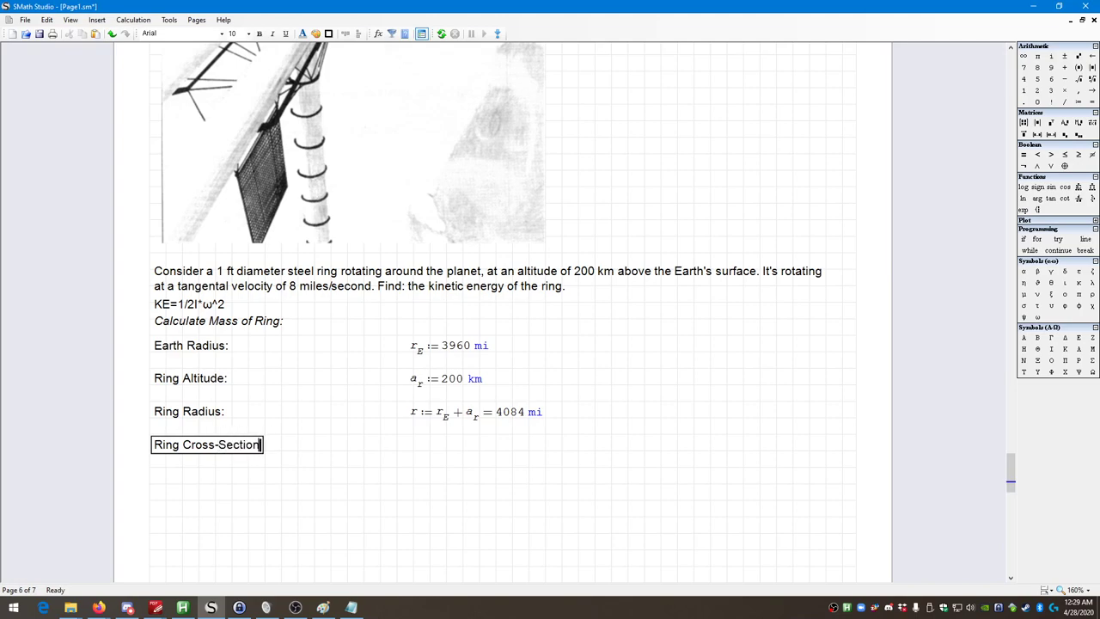
{"action": "left_click", "coordinate": [342, 396]}
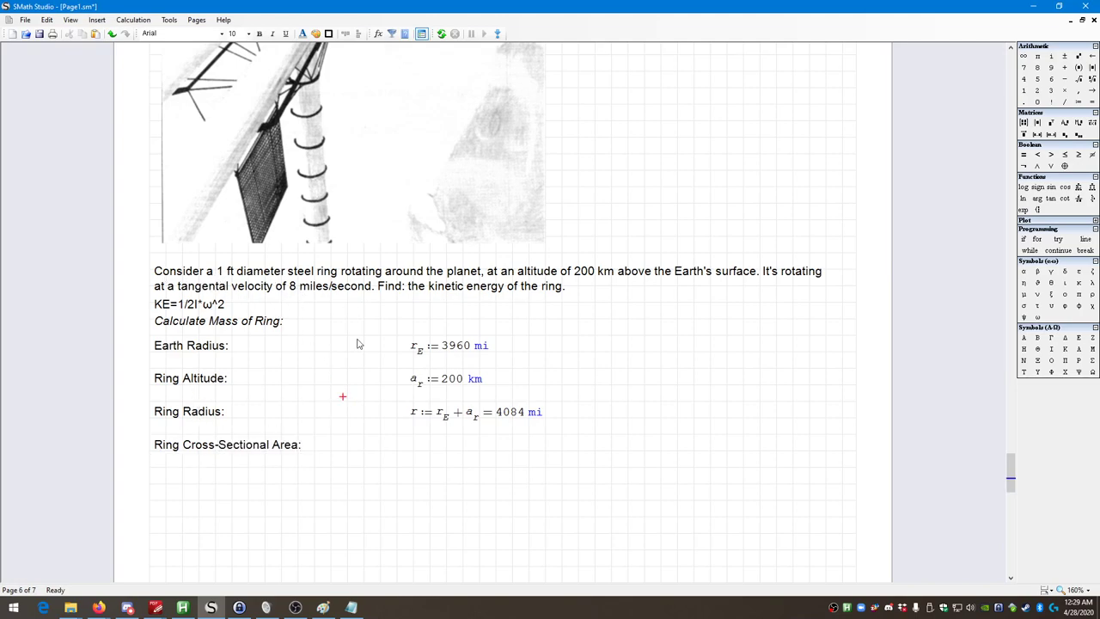
Step: Begin a definition of A as π times an empty factor beside the Ring Cross-Sectional Area label
{"action": "left_click", "coordinate": [408, 445]}
{"action": "type", "text": "A:="}
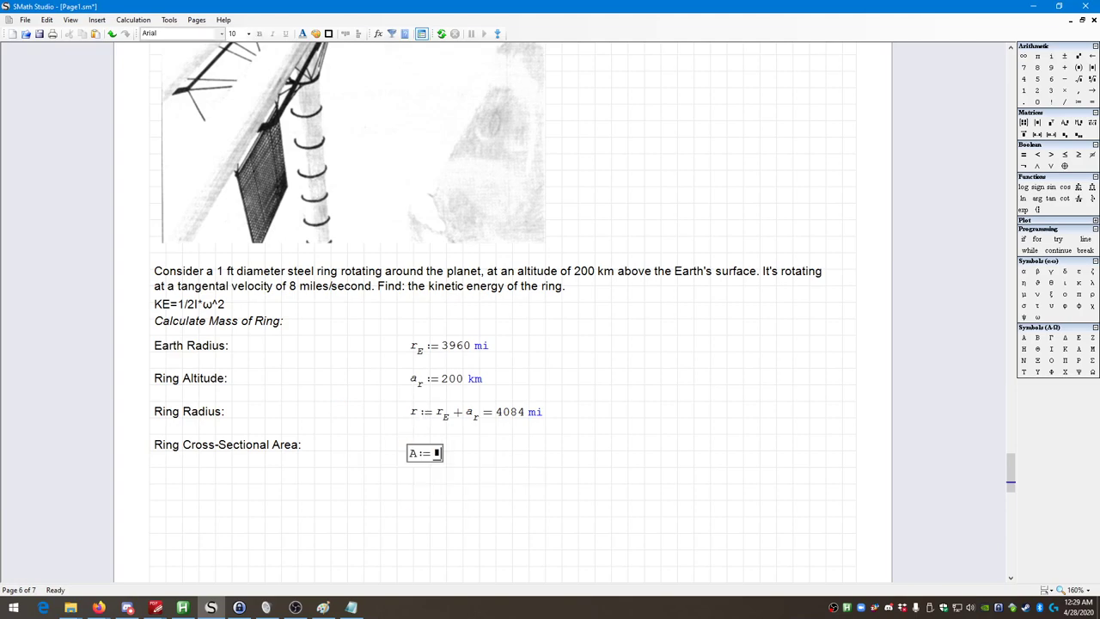
{"action": "left_click", "coordinate": [1065, 366]}
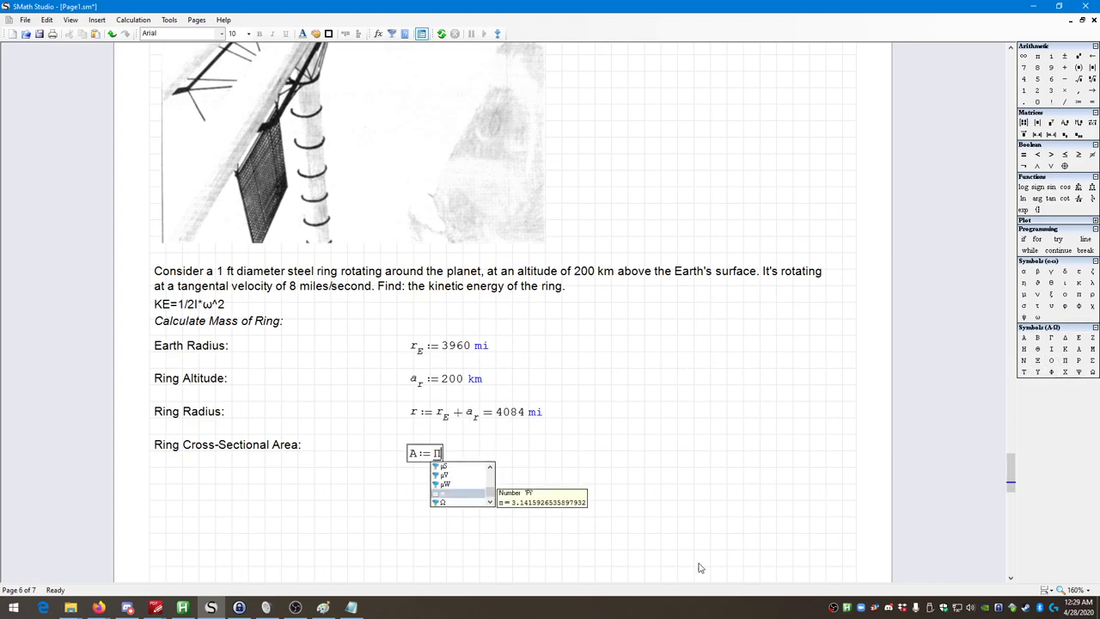
{"action": "double_click", "coordinate": [460, 494]}
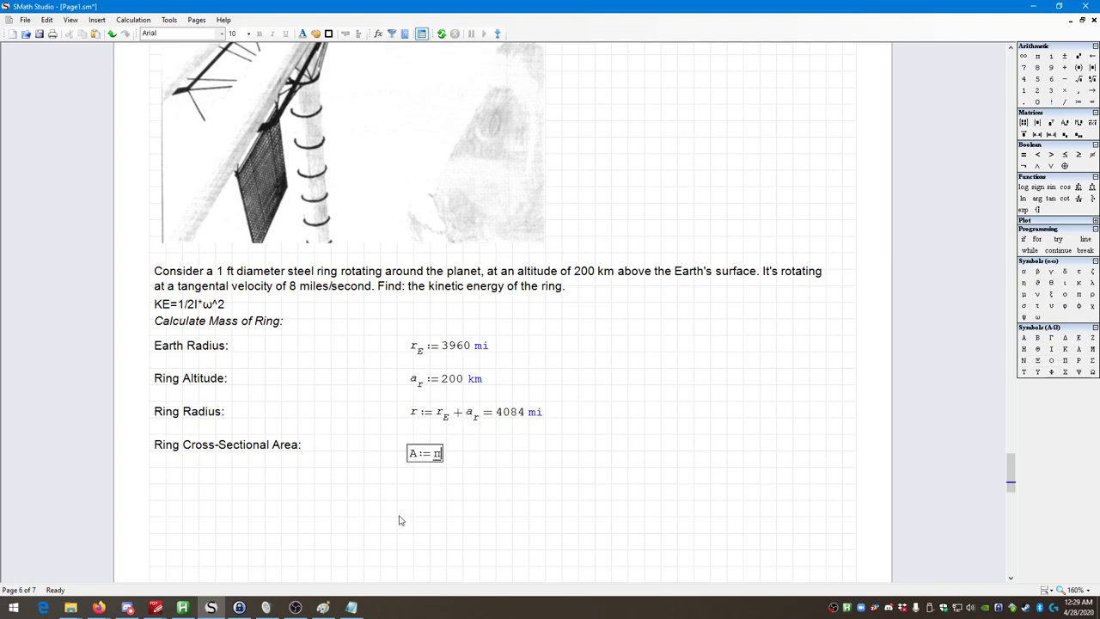
{"action": "type", "text": "*"}
Step: Insert blank space above the Ring Cross-Sectional Area row to make room for another entry
{"action": "left_click", "coordinate": [237, 432]}
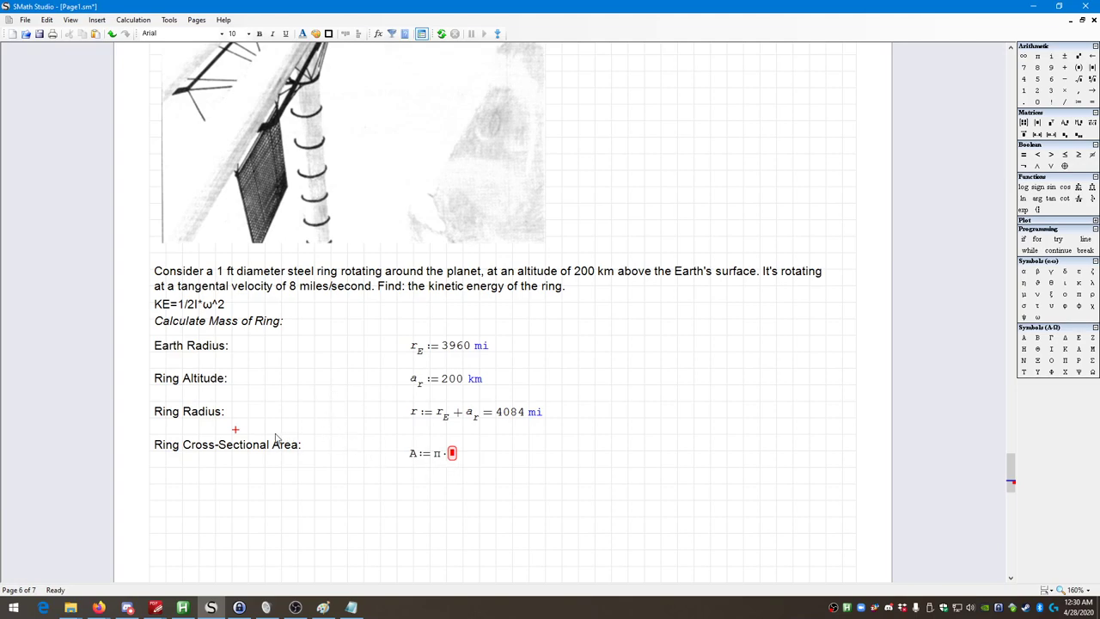
{"action": "left_click", "coordinate": [213, 434]}
{"action": "key", "text": "Return"}
Step: Add the text label "Ring Cross-Section Diameter:" in the blank row and align it with the other labels
{"action": "left_click", "coordinate": [163, 442]}
{"action": "type", "text": "Ri"}
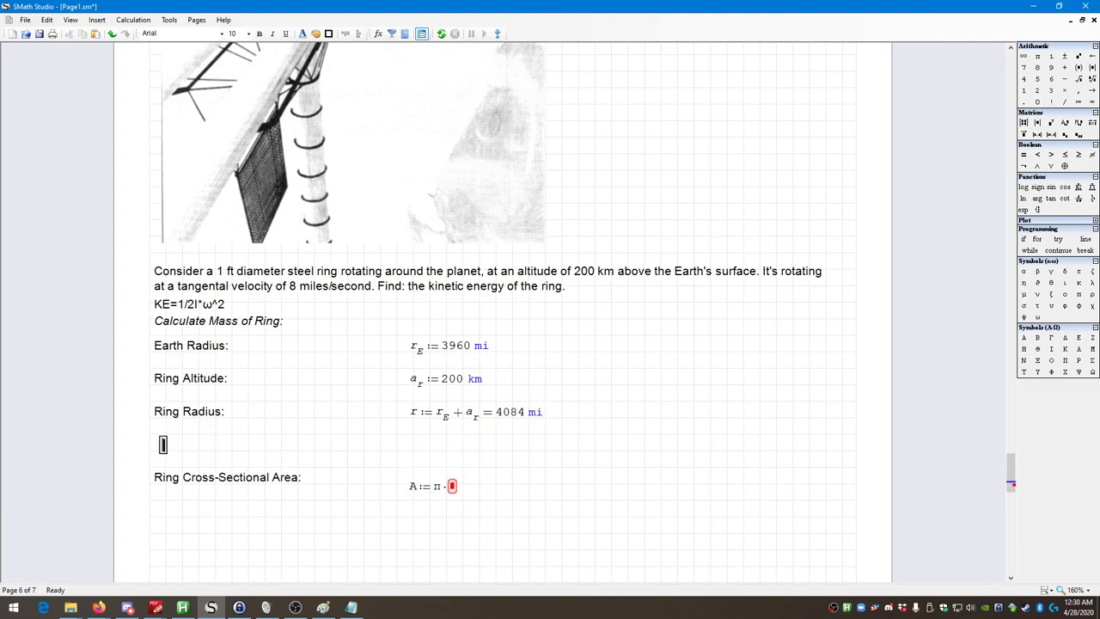
{"action": "type", "text": "ng Cro"}
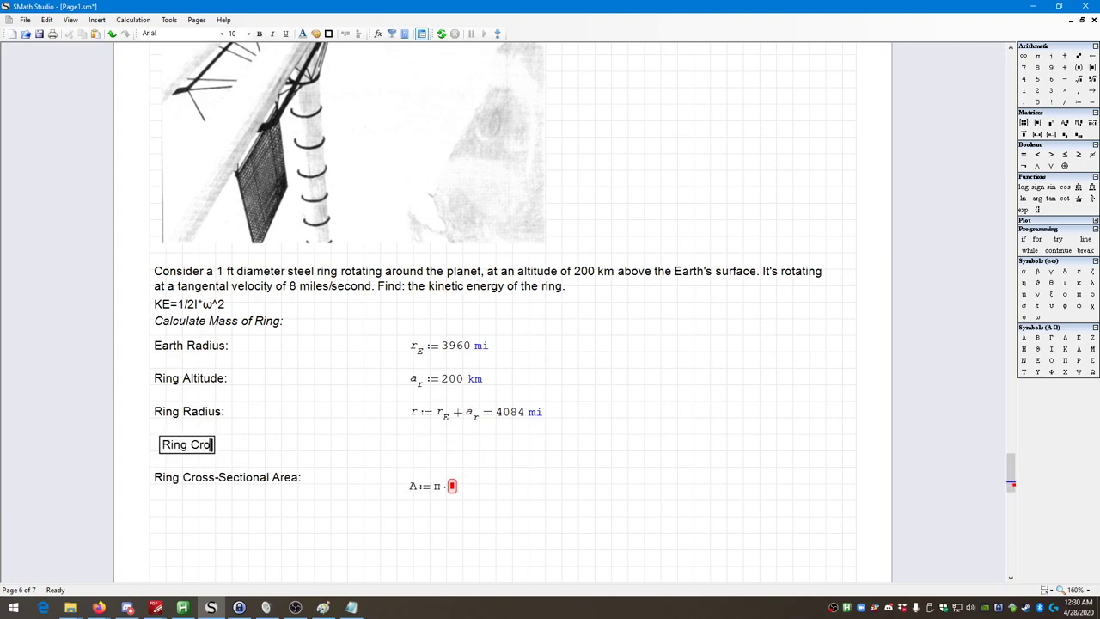
{"action": "type", "text": "ss-Section DIam"}
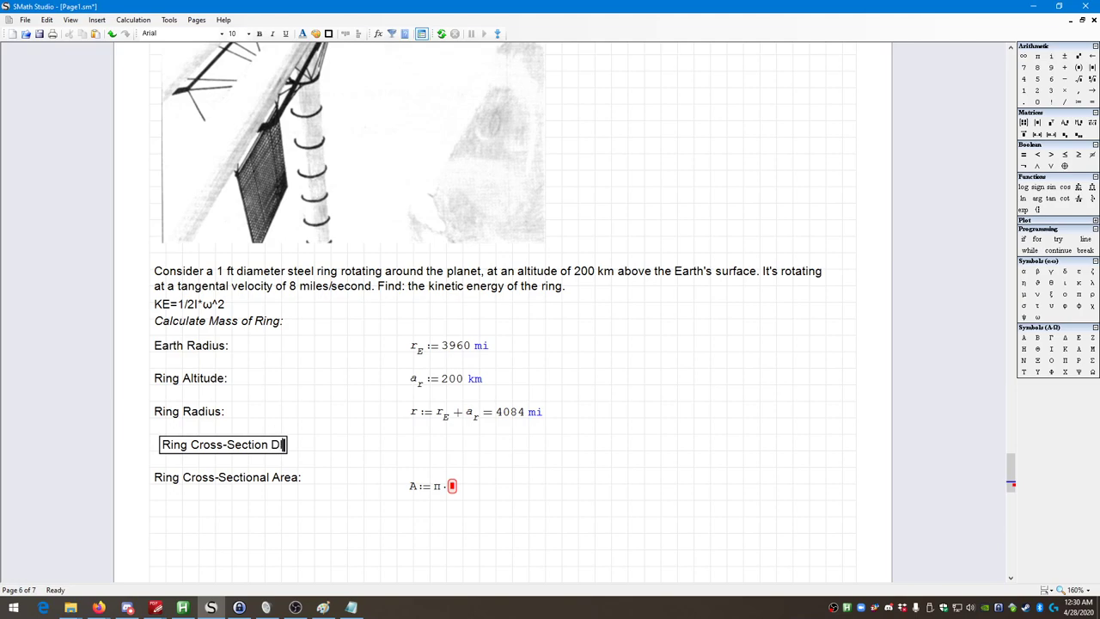
{"action": "key", "text": "BackSpace"}
{"action": "key", "text": "BackSpace"}
{"action": "key", "text": "BackSpace"}
{"action": "type", "text": "iameter:"}
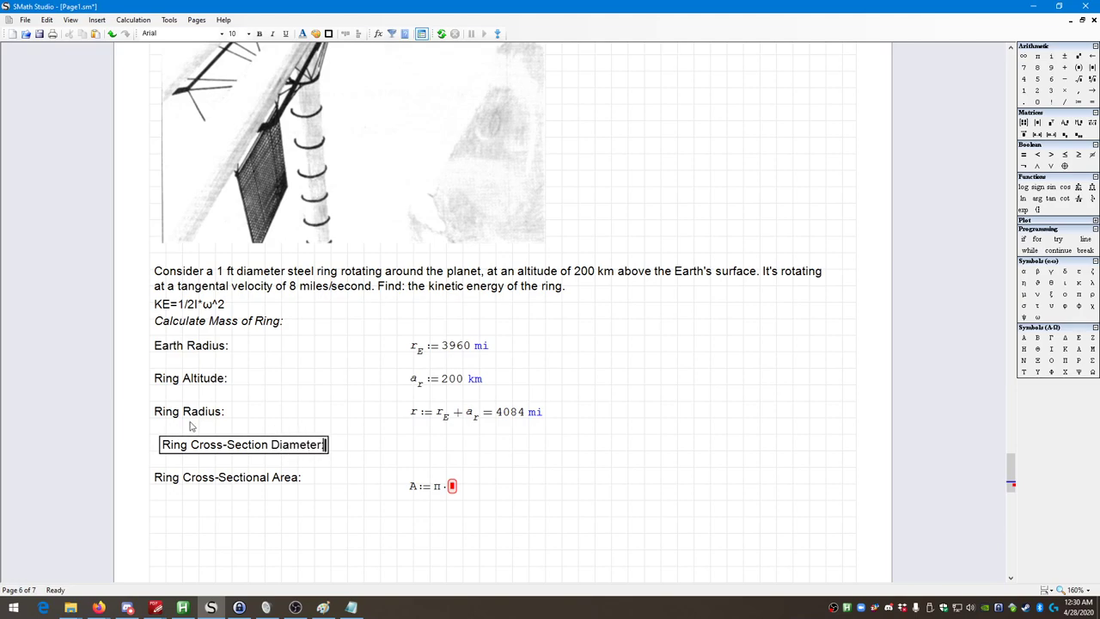
{"action": "left_click", "coordinate": [358, 461]}
{"action": "left_click_drag", "start_coordinate": [359, 462], "coordinate": [307, 452]}
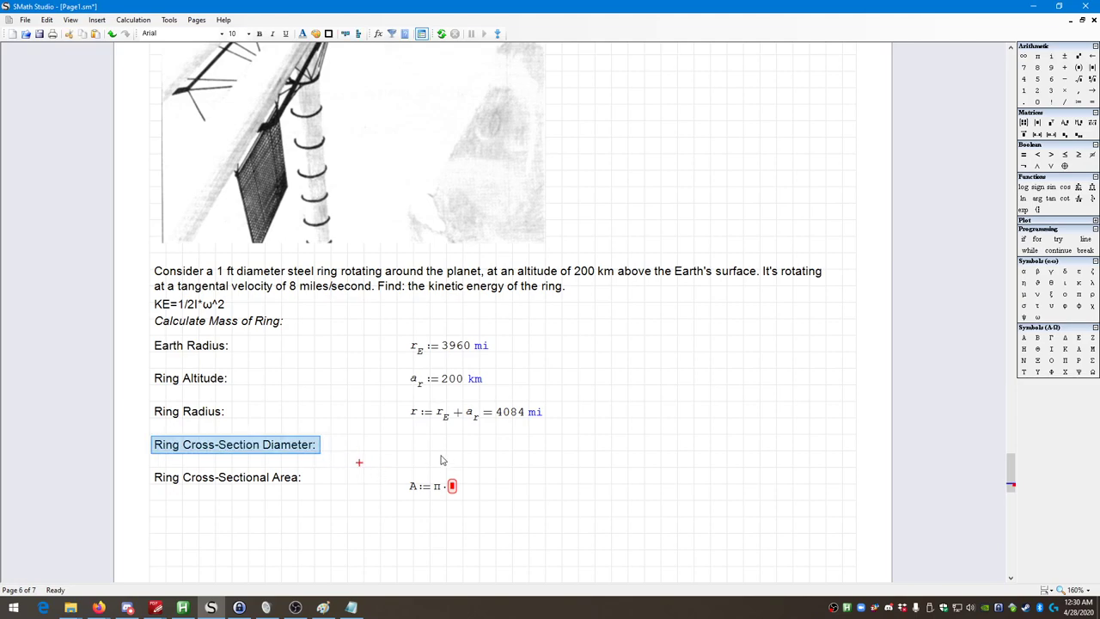
Step: Define d with subscript r as 1 ft beside the Ring Cross-Section Diameter label
{"action": "left_click", "coordinate": [410, 444]}
{"action": "type", "text": "d.r"}
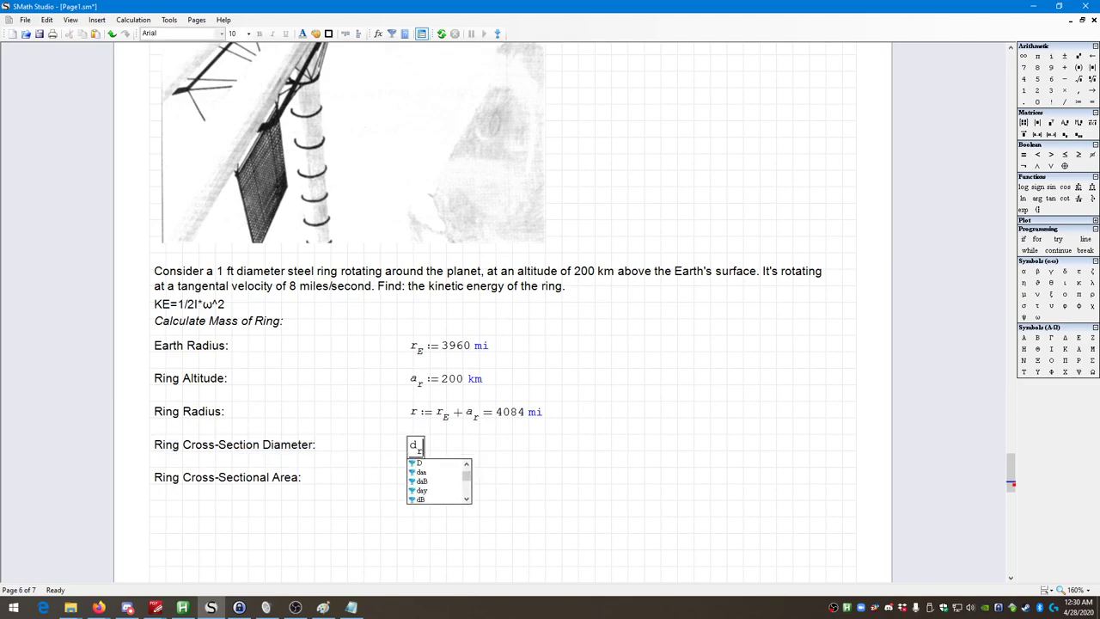
{"action": "type", "text": ":=1"}
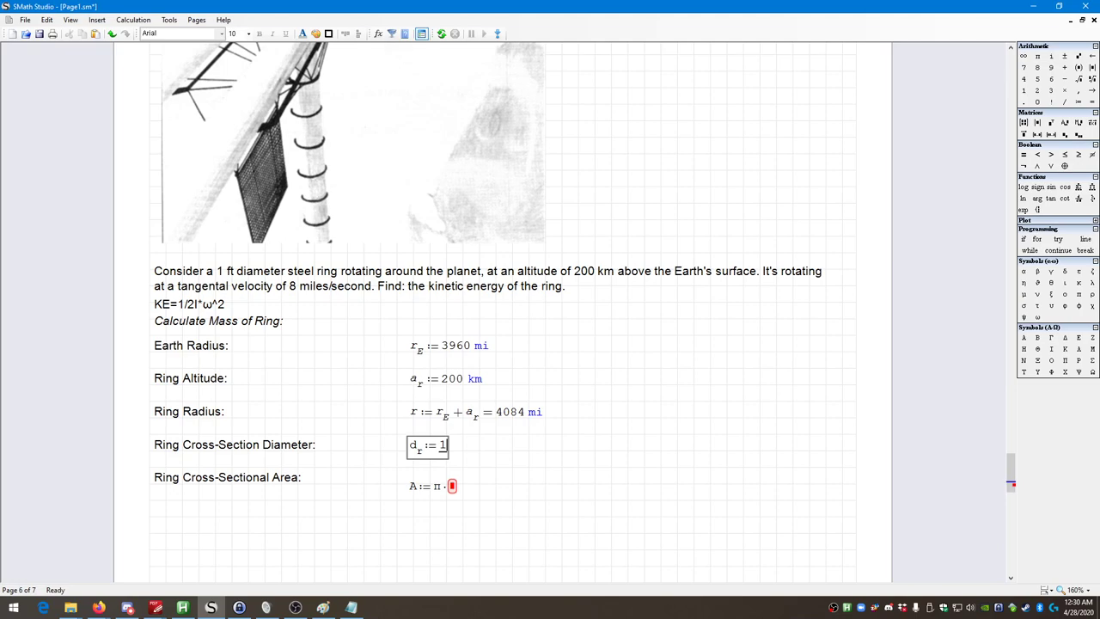
{"action": "type", "text": "ft"}
{"action": "key", "text": "Return"}
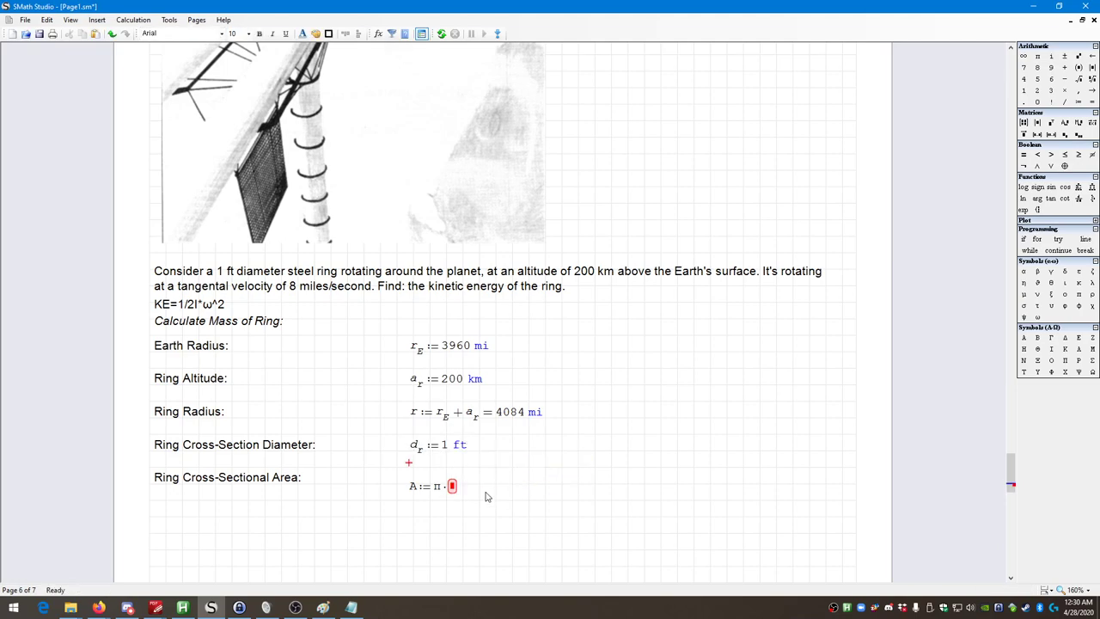
Step: Align the A definition with its label, complete it as π times d_r squared over 4, and evaluate it
{"action": "left_click_drag", "start_coordinate": [500, 521], "coordinate": [398, 490]}
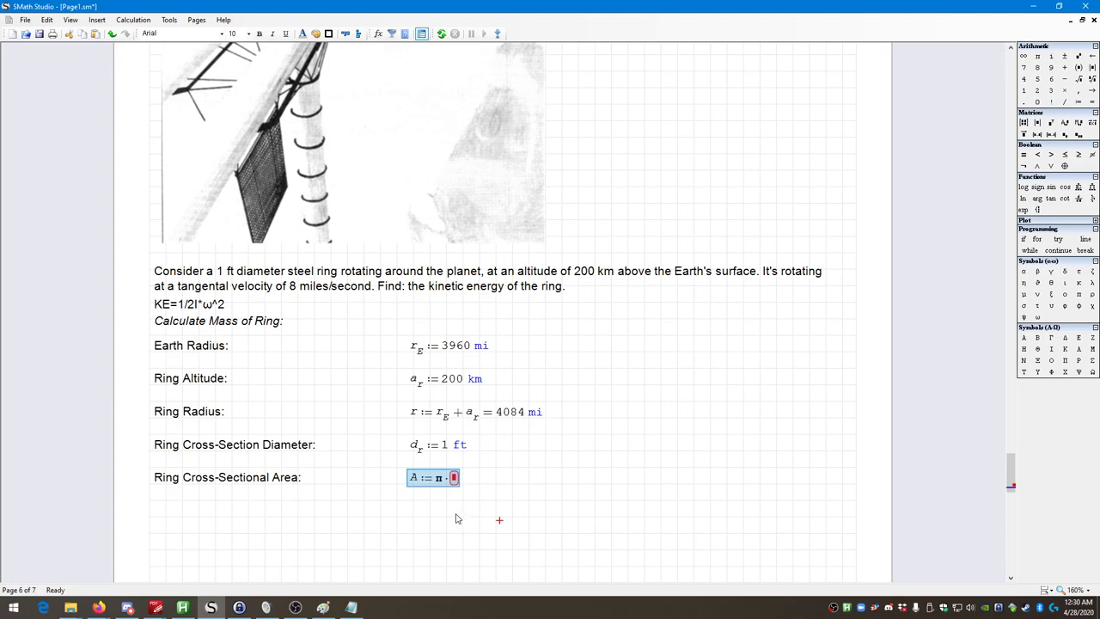
{"action": "left_click", "coordinate": [453, 477]}
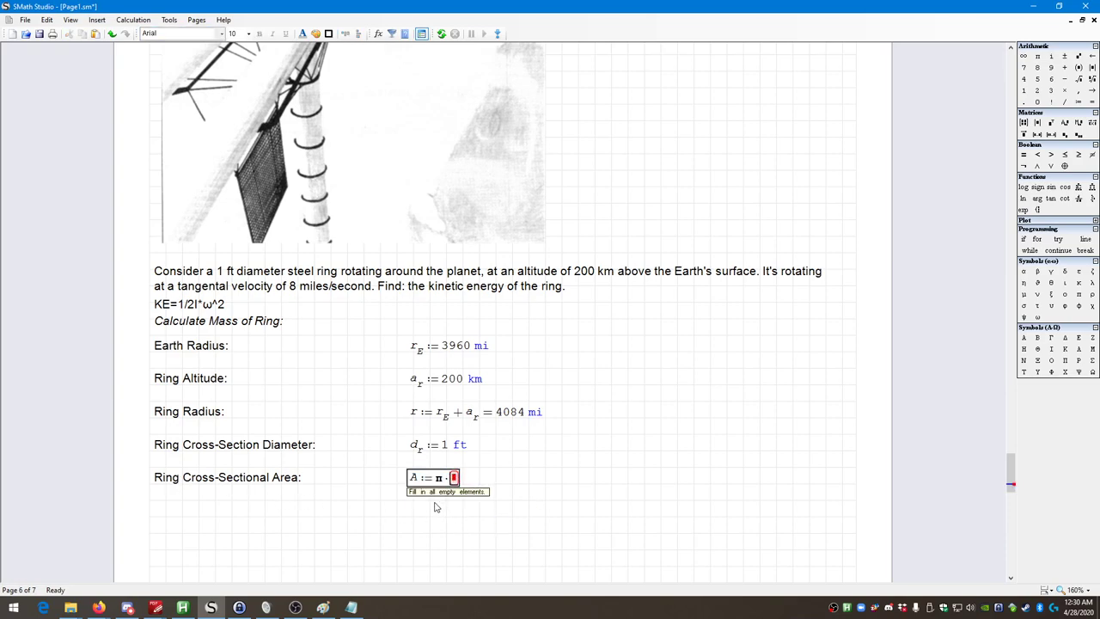
{"action": "type", "text": "d.r"}
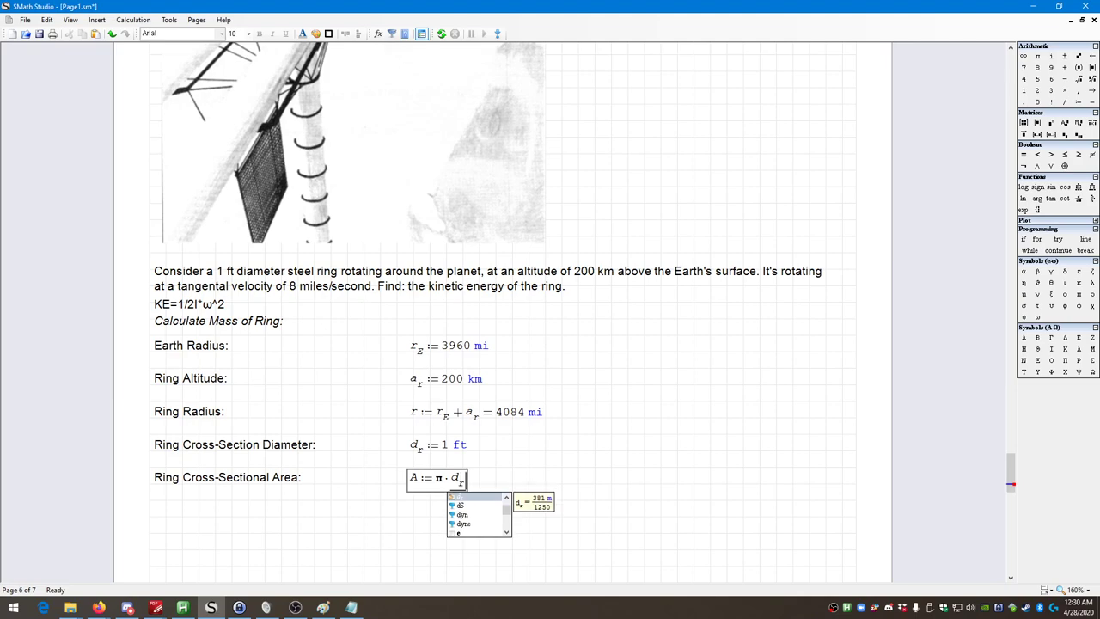
{"action": "type", "text": "^2"}
{"action": "key", "text": "space"}
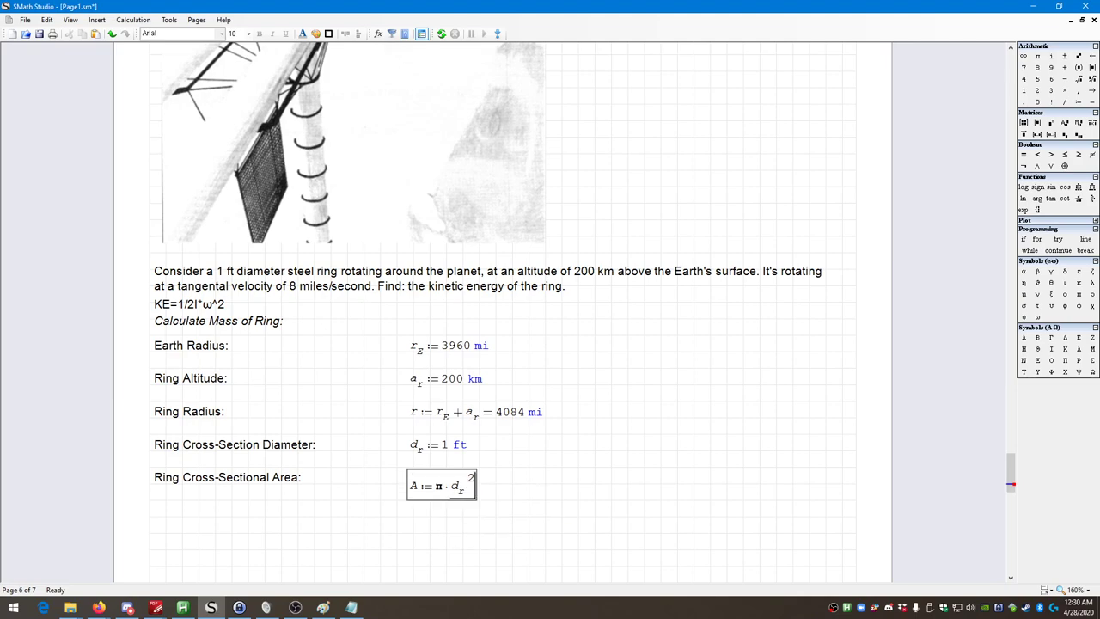
{"action": "type", "text": "/4"}
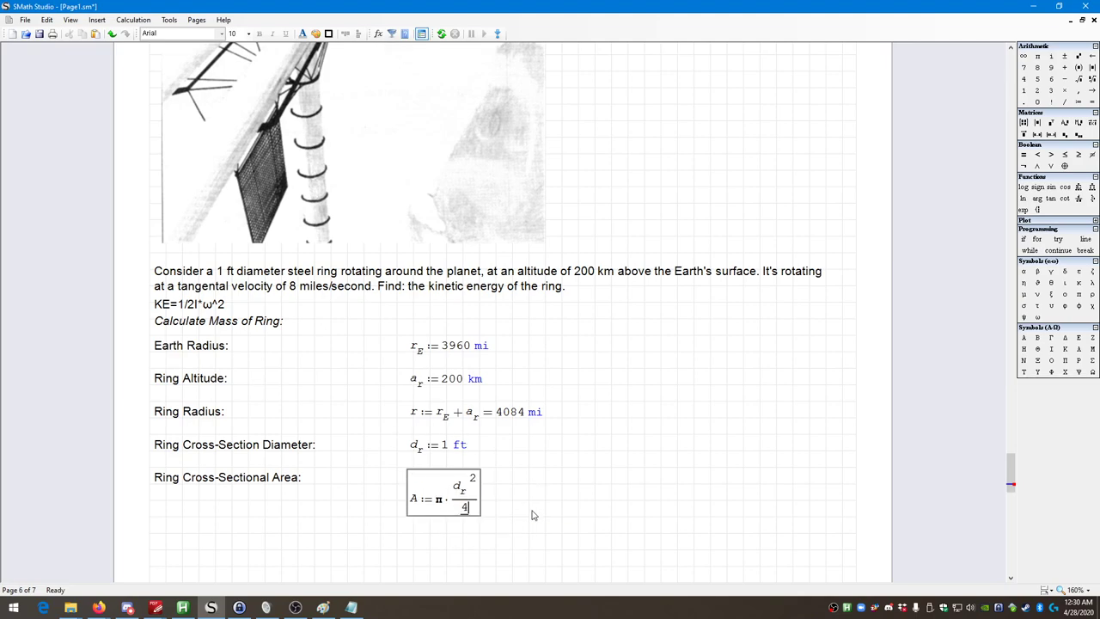
{"action": "key", "text": "space"}
{"action": "type", "text": "= 0.073 m^2"}
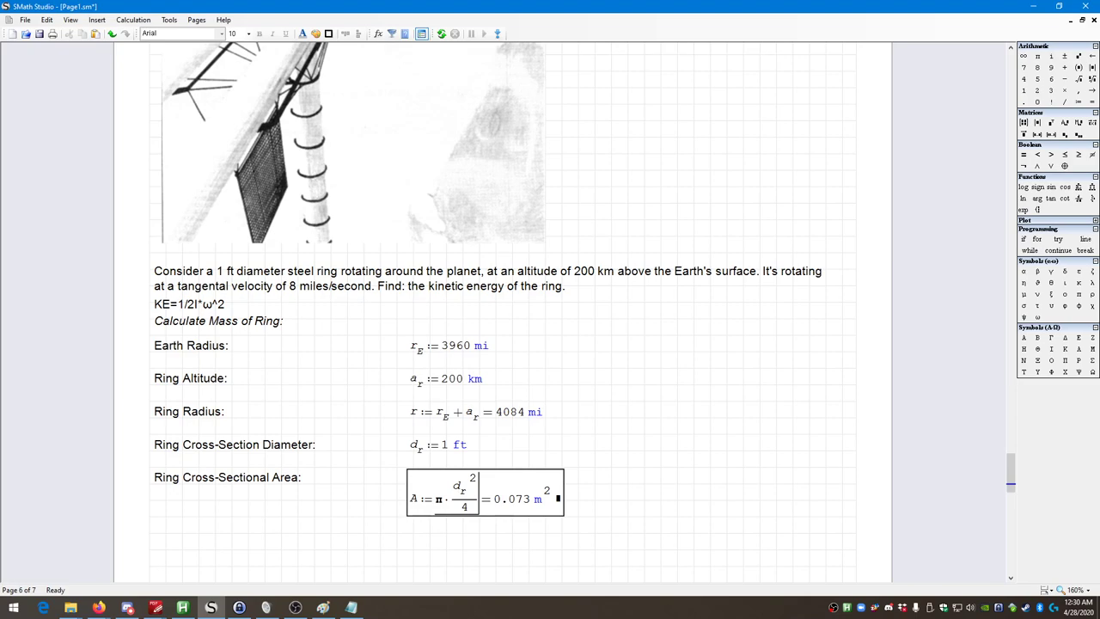
Step: Show the cross-sectional area result in in^2 and move the A definition up in line with its label
{"action": "left_click", "coordinate": [559, 498]}
{"action": "type", "text": "in"}
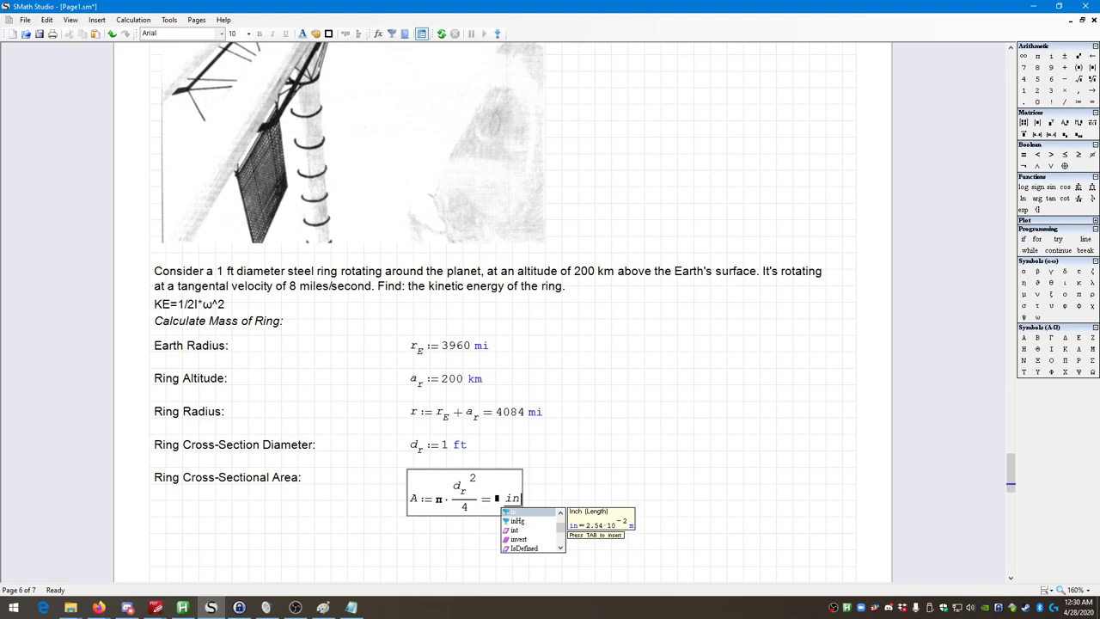
{"action": "key", "text": "Tab"}
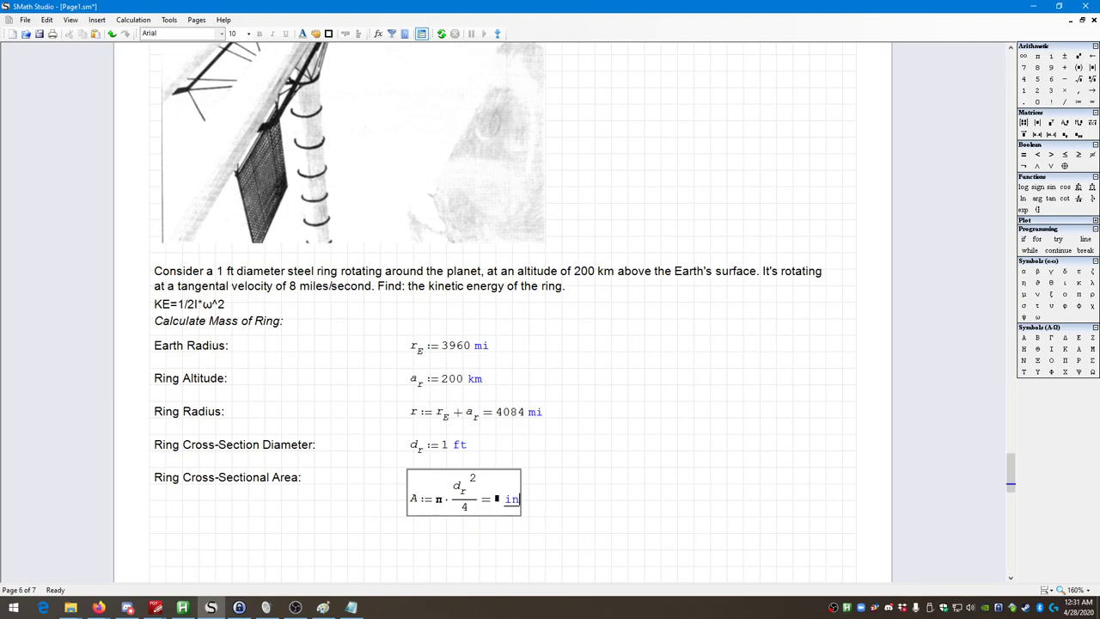
{"action": "type", "text": "^2"}
{"action": "left_click_drag", "start_coordinate": [596, 513], "coordinate": [611, 530]}
{"action": "left_click_drag", "start_coordinate": [536, 516], "coordinate": [524, 502]}
Step: Set the cross-sectional area result to 2 decimal places
{"action": "right_click", "coordinate": [535, 481]}
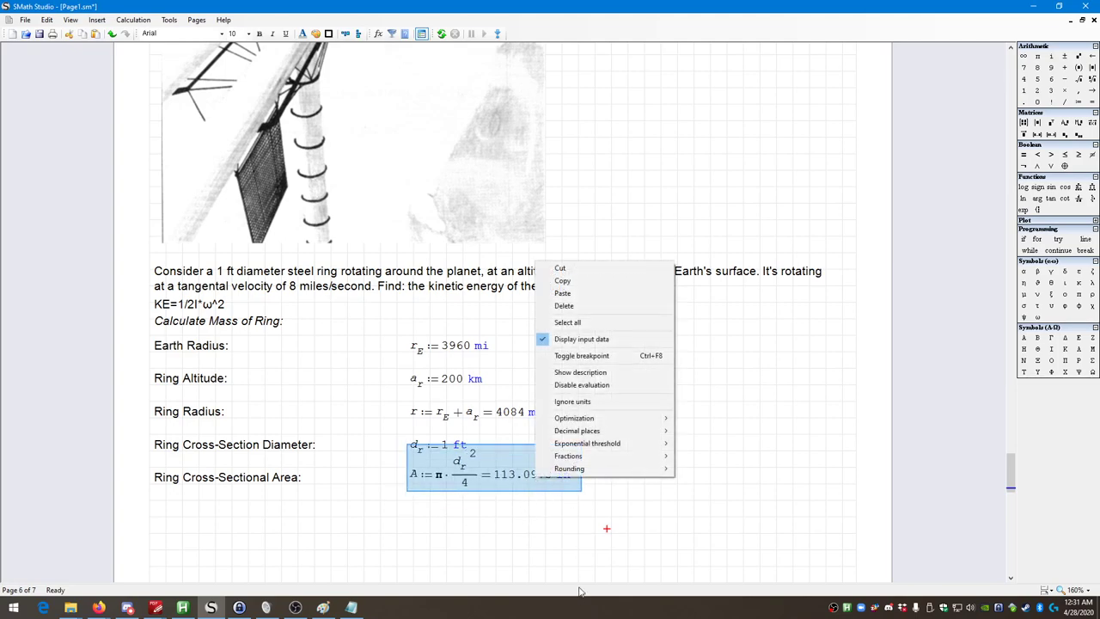
{"action": "mouse_move", "coordinate": [615, 432]}
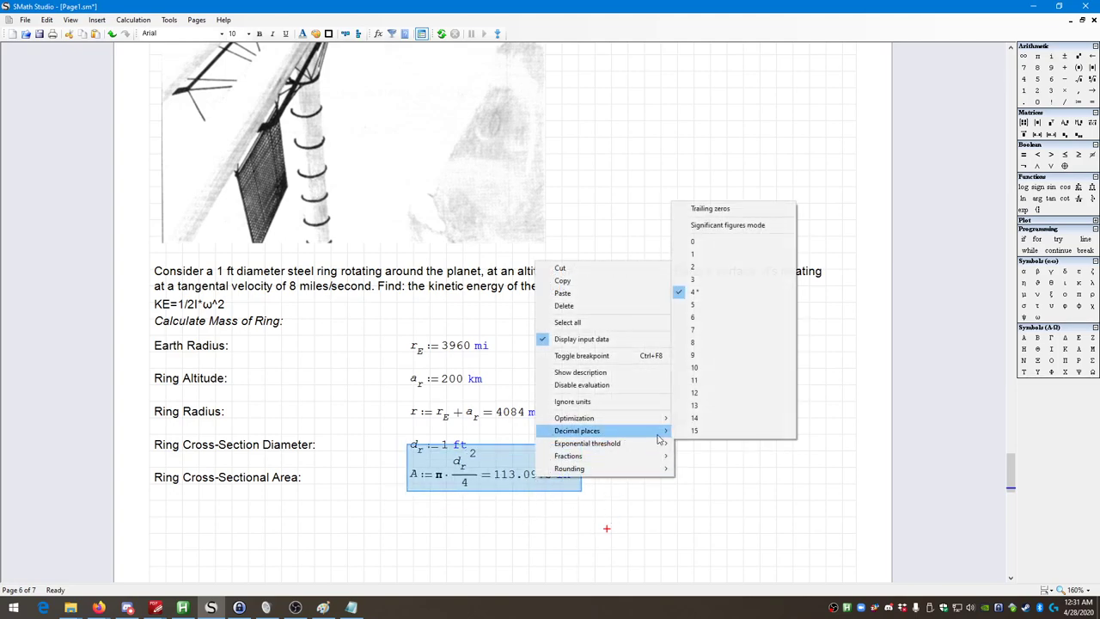
{"action": "left_click", "coordinate": [700, 271]}
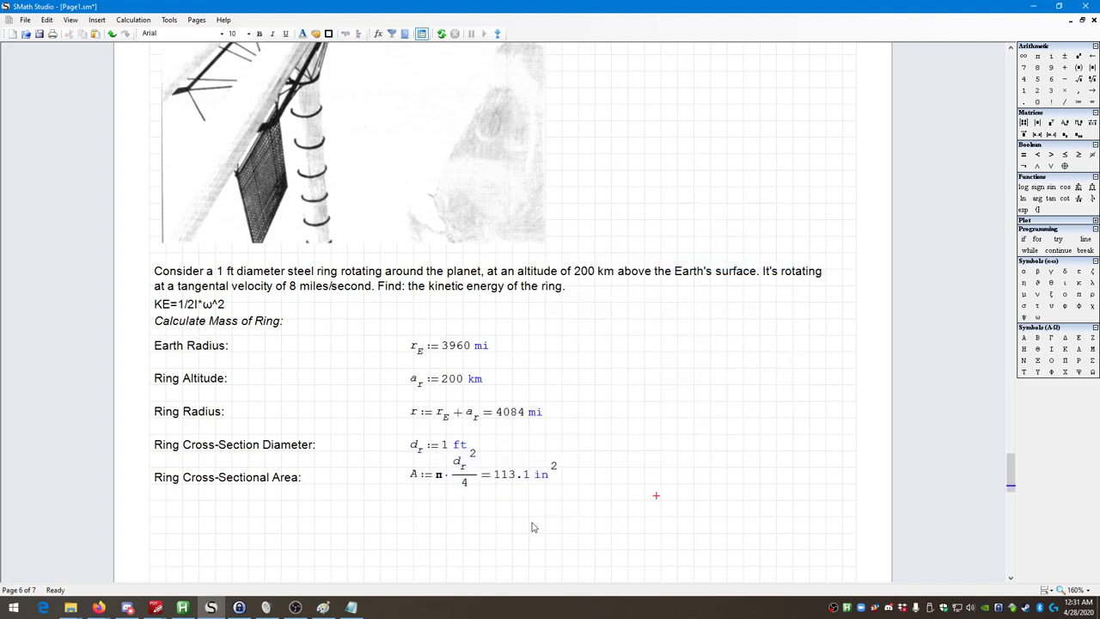
Step: Shift the Ring Cross-Sectional Area label and its definition slightly down together to clear the row above
{"action": "left_click_drag", "start_coordinate": [574, 520], "coordinate": [238, 483]}
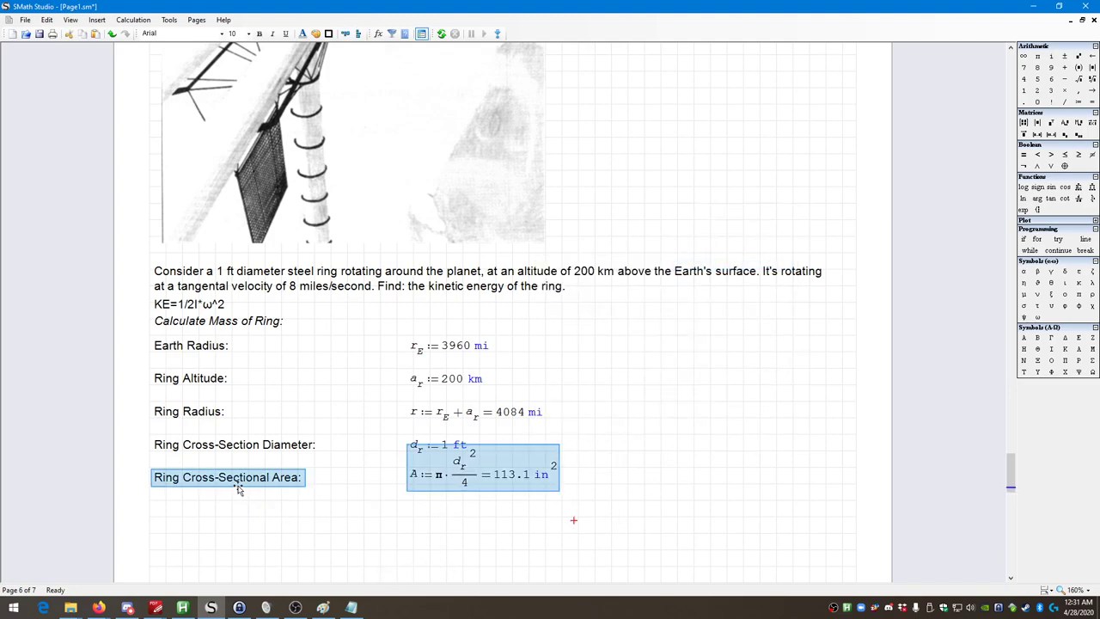
{"action": "left_click", "coordinate": [170, 513]}
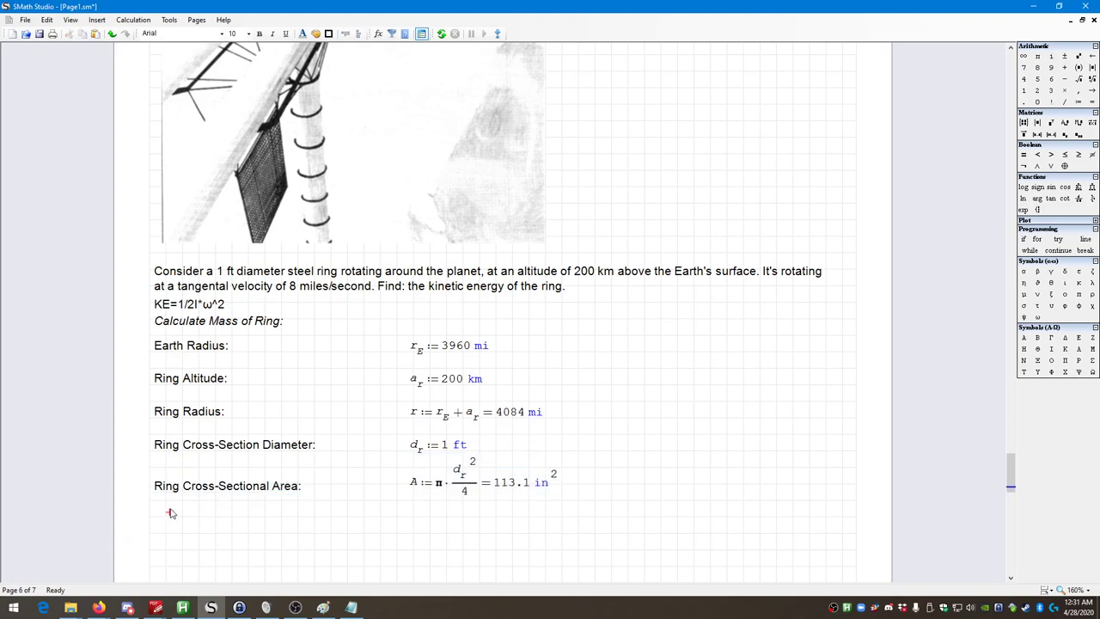
{"action": "left_click", "coordinate": [153, 512]}
Step: Review the orbital ring illustration, the problem statement and the ring definitions below them
{"action": "scroll", "coordinate": [510, 481], "scroll_direction": "up", "scroll_amount": 5}
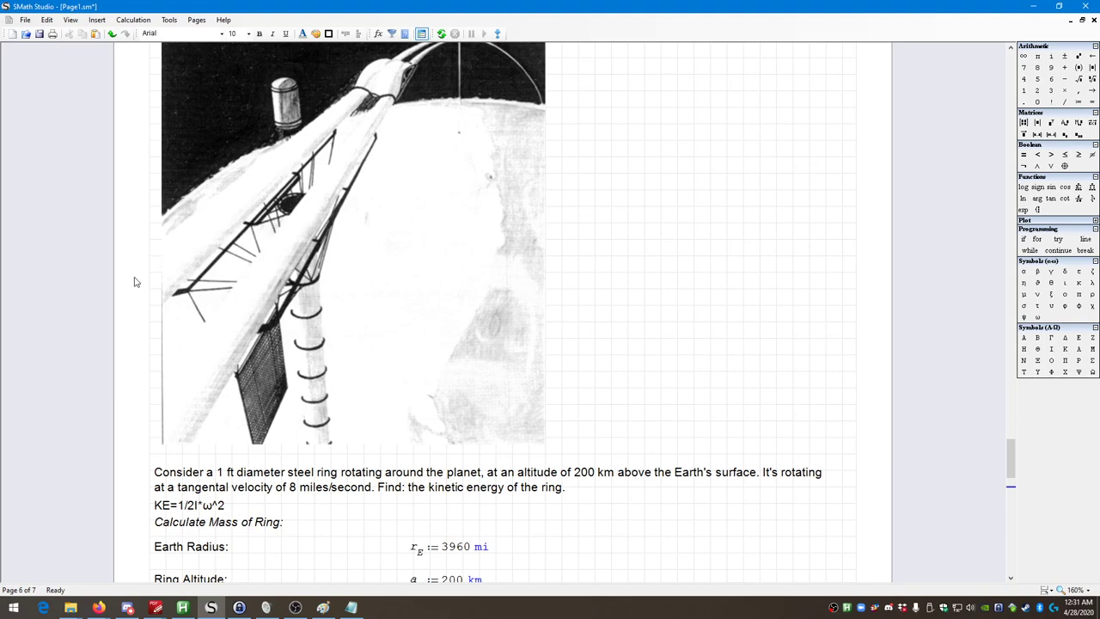
{"action": "scroll", "coordinate": [272, 316], "scroll_direction": "down", "scroll_amount": 3}
{"action": "scroll", "coordinate": [272, 320], "scroll_direction": "down", "scroll_amount": 2}
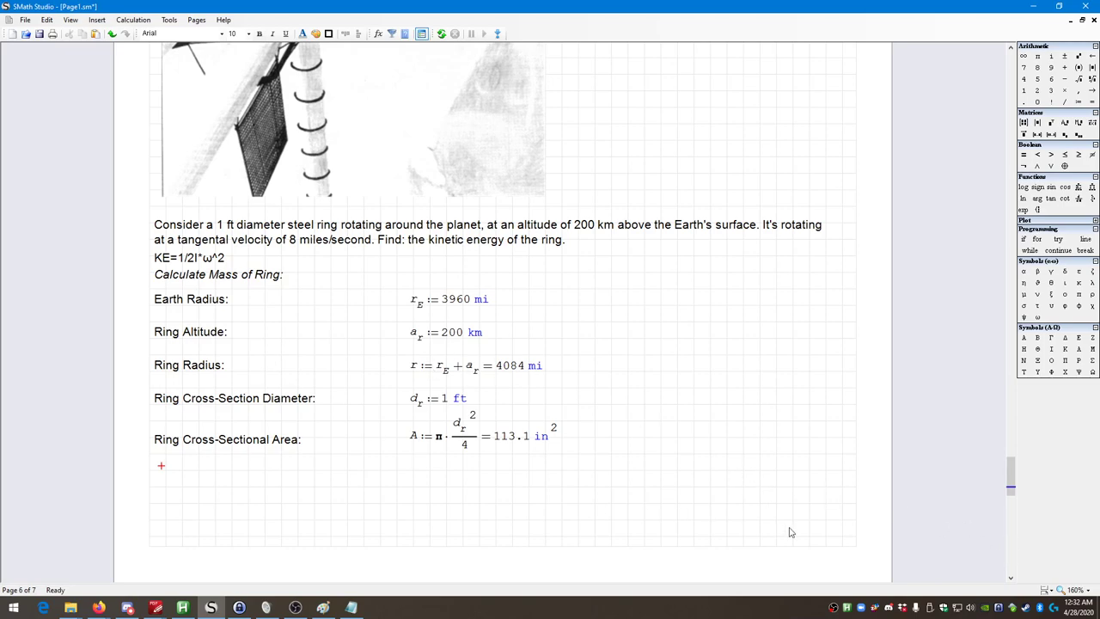
{"action": "scroll", "coordinate": [769, 534], "scroll_direction": "up", "scroll_amount": 2}
{"action": "scroll", "coordinate": [769, 534], "scroll_direction": "up", "scroll_amount": 3}
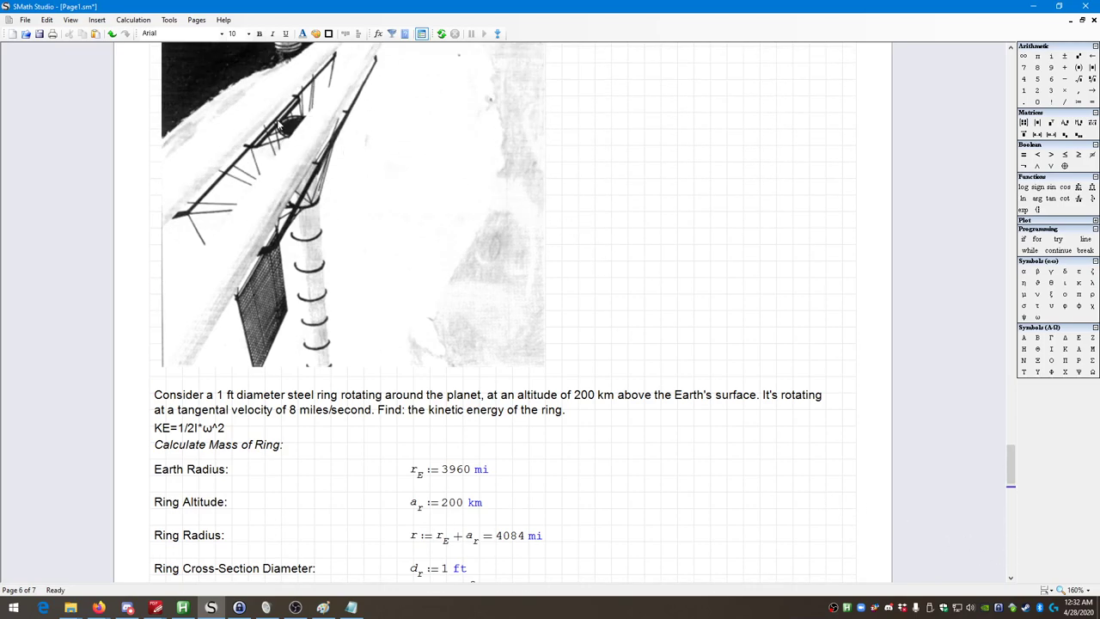
{"action": "scroll", "coordinate": [280, 213], "scroll_direction": "down", "scroll_amount": 2}
{"action": "scroll", "coordinate": [279, 213], "scroll_direction": "up", "scroll_amount": 1}
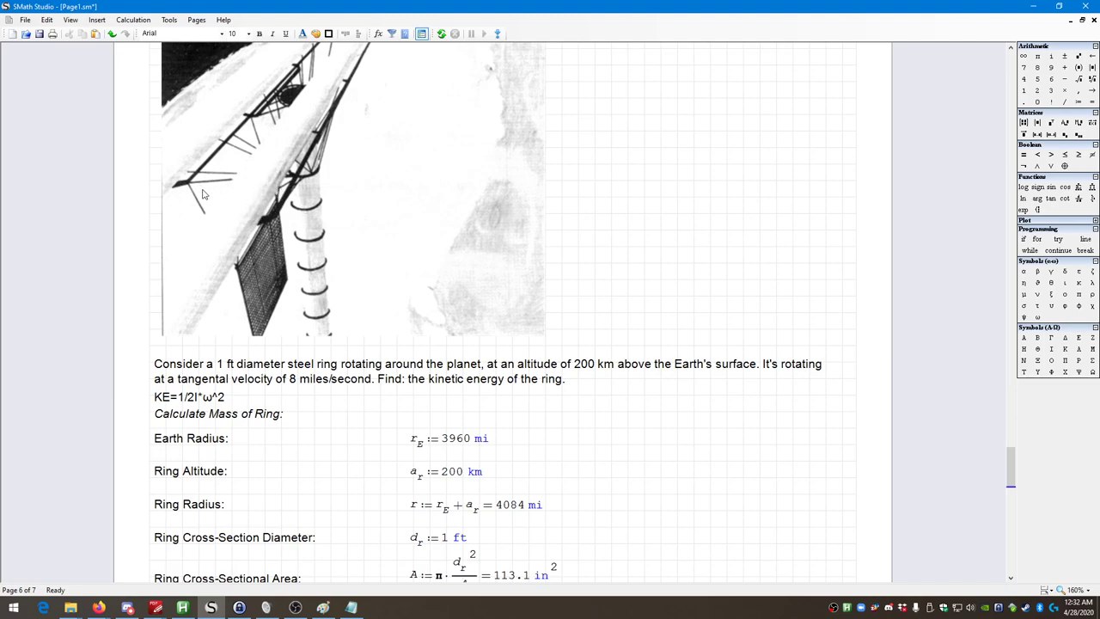
{"action": "scroll", "coordinate": [370, 370], "scroll_direction": "down", "scroll_amount": 3}
{"action": "scroll", "coordinate": [382, 386], "scroll_direction": "down", "scroll_amount": 3}
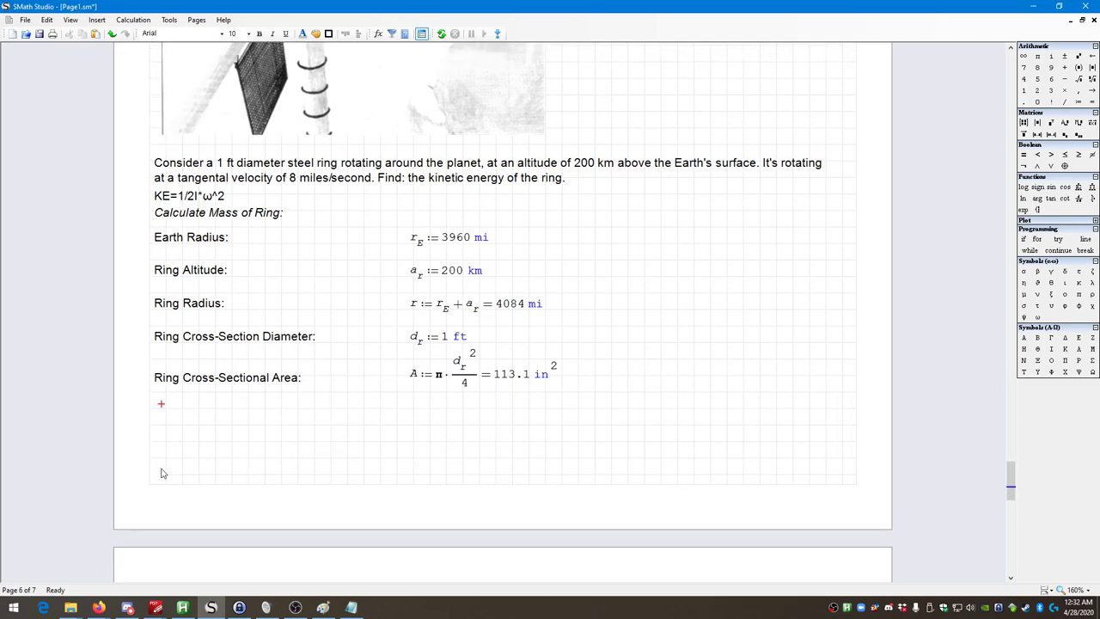
Step: Add the text label "Ring Length:" in the blank row below the Ring Cross-Sectional Area label
{"action": "left_click", "coordinate": [153, 403]}
{"action": "mouse_move", "coordinate": [482, 384]}
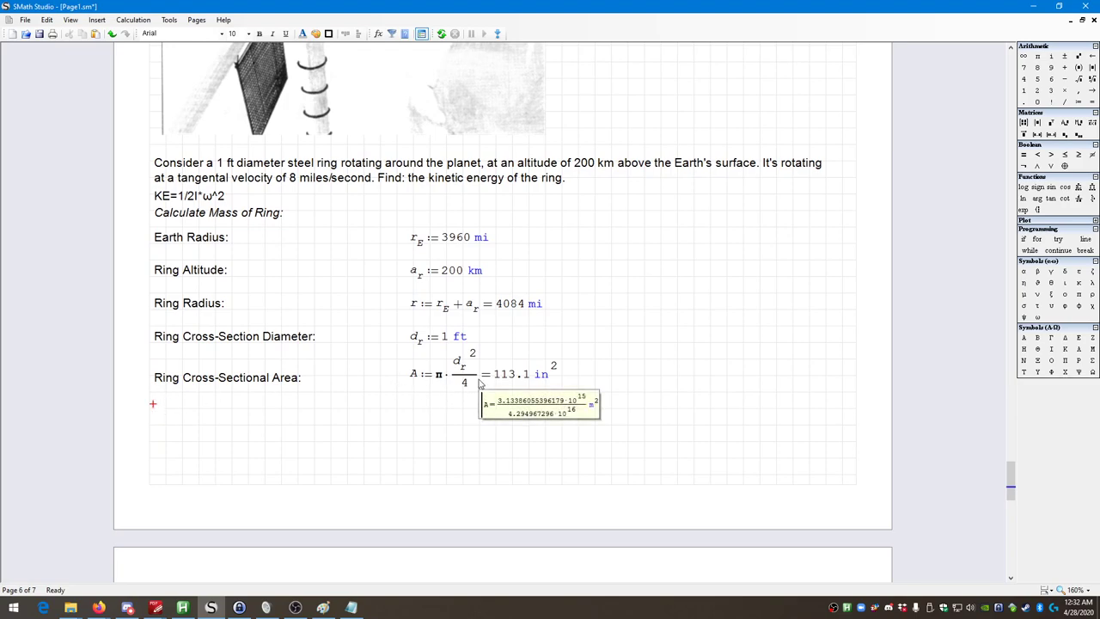
{"action": "type", "text": "\"Ring"}
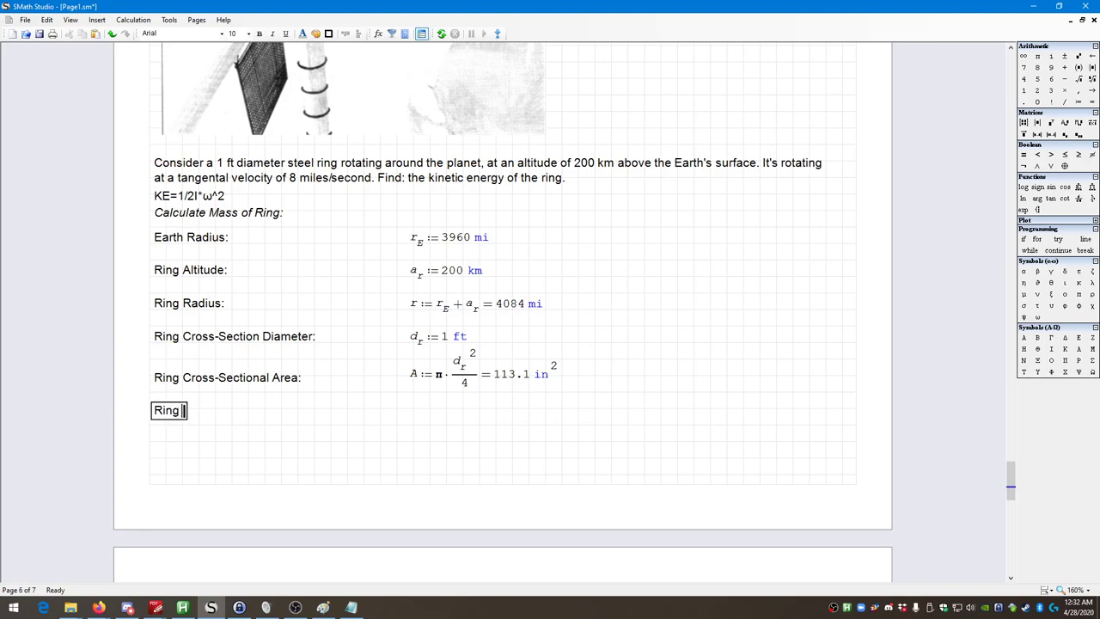
{"action": "type", "text": " C"}
{"action": "key", "text": "BackSpace"}
{"action": "type", "text": "Leng"}
{"action": "key", "text": "BackSpace"}
{"action": "key", "text": "BackSpace"}
{"action": "key", "text": "BackSpace"}
{"action": "type", "text": "ength'"}
{"action": "key", "text": "BackSpace"}
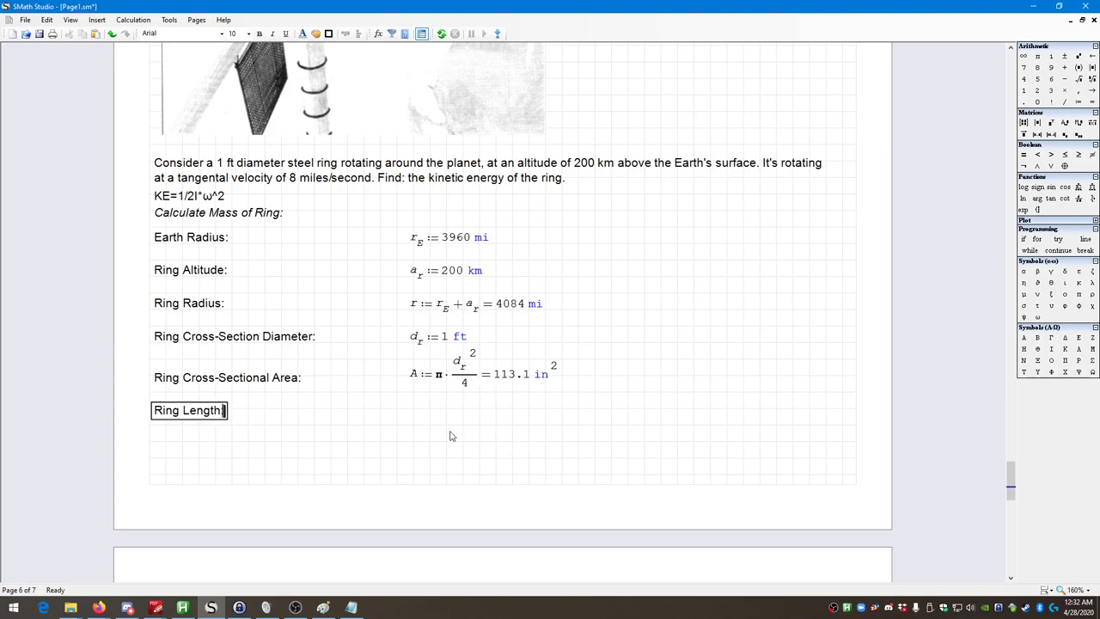
{"action": "type", "text": ":"}
Step: Define L as 2·π·r beside the Ring Length label and evaluate it
{"action": "left_click", "coordinate": [410, 404]}
{"action": "type", "text": "L:"}
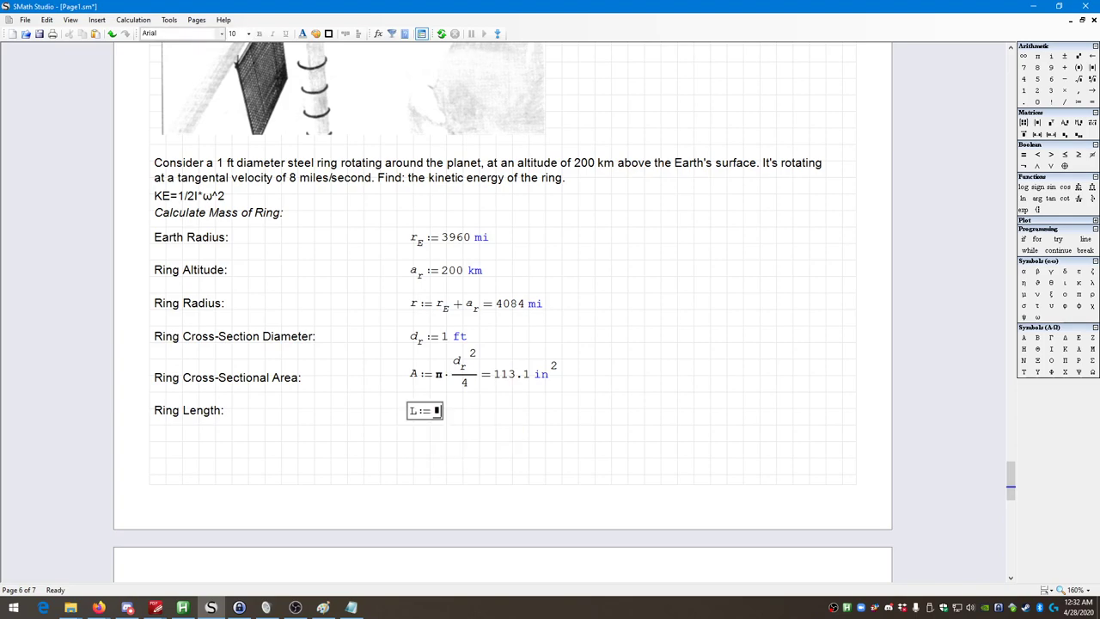
{"action": "type", "text": "w"}
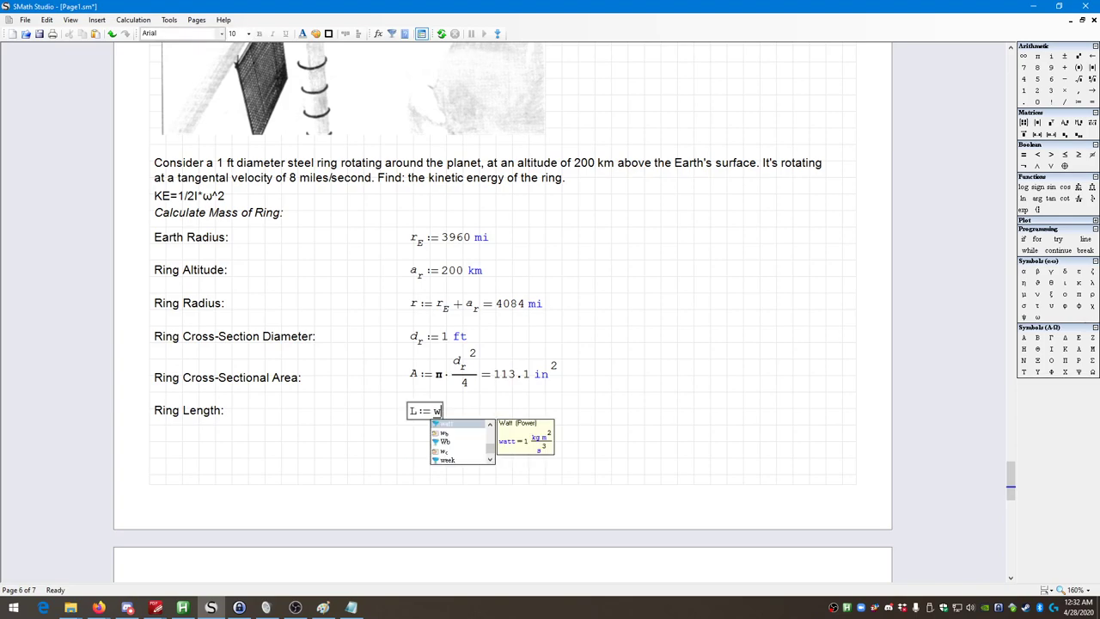
{"action": "type", "text": "*pi"}
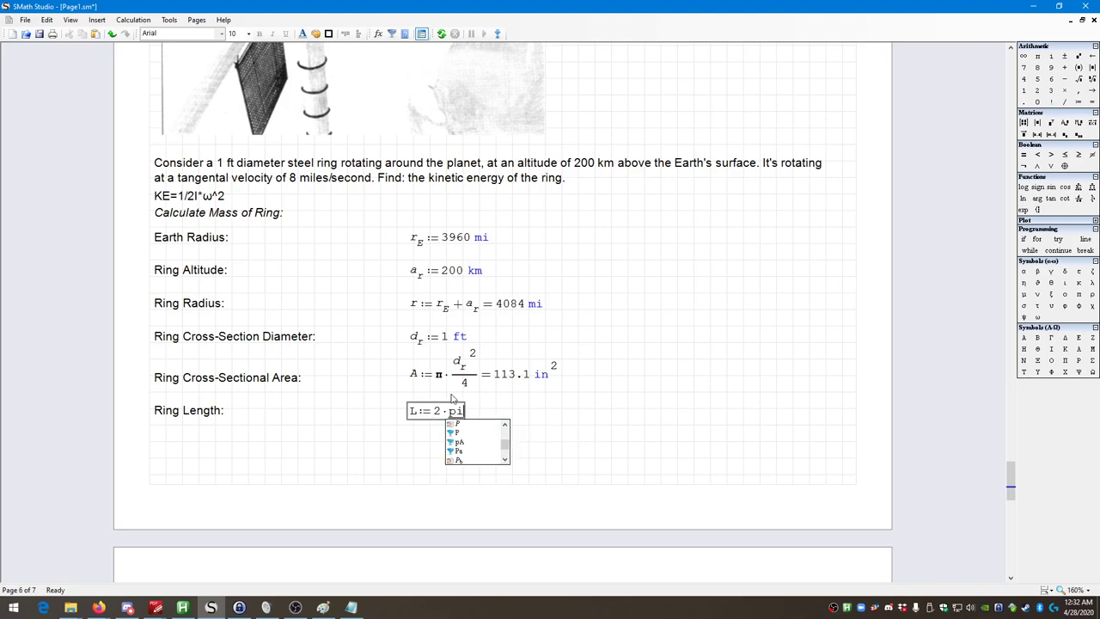
{"action": "key", "text": "BackSpace"}
{"action": "key", "text": "BackSpace"}
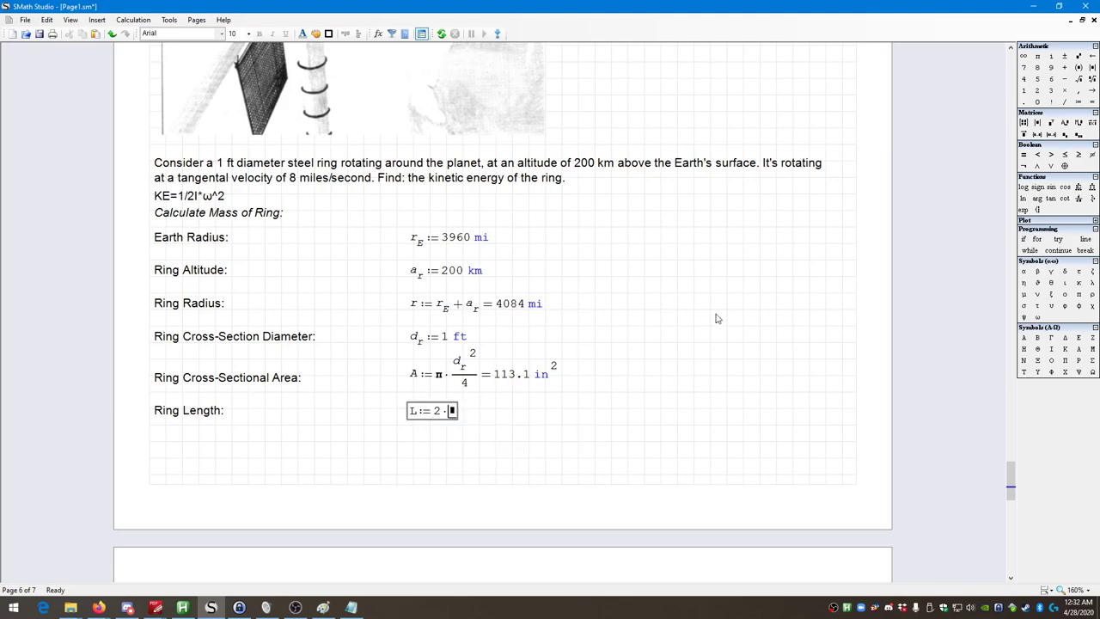
{"action": "left_click", "coordinate": [1080, 295]}
{"action": "type", "text": "*r"}
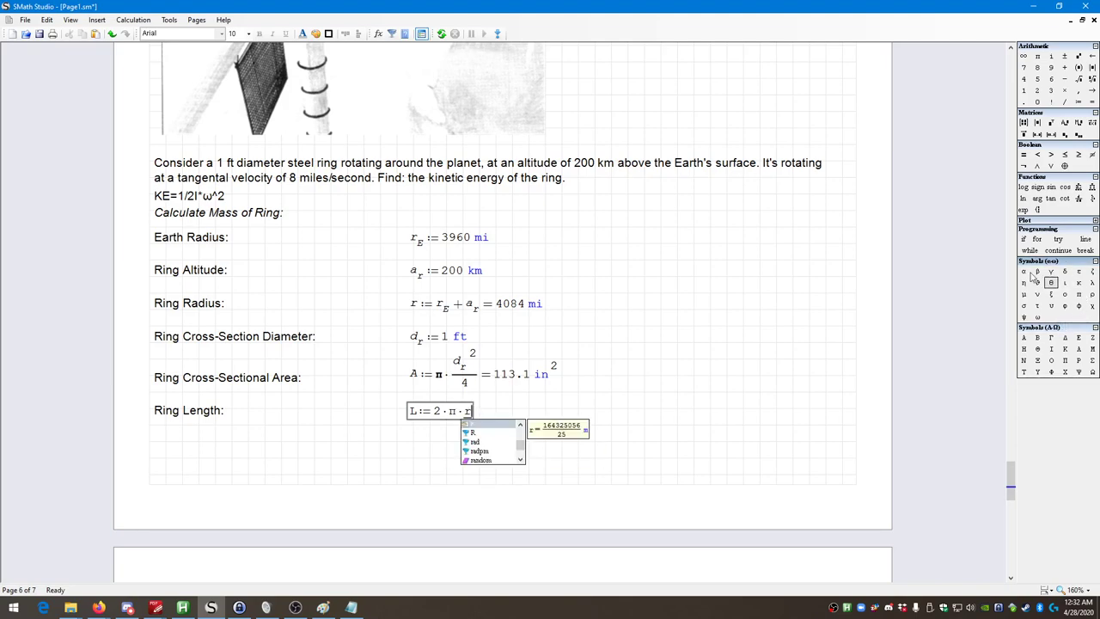
{"action": "key", "text": "Escape"}
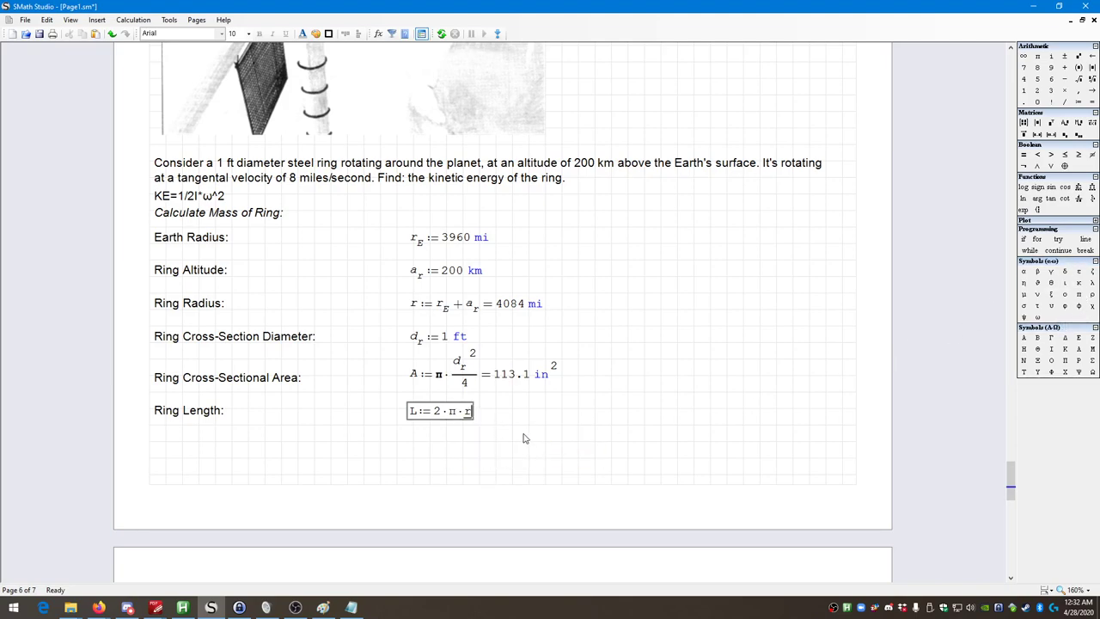
{"action": "type", "text": "= 4.1299 · 10^7 m"}
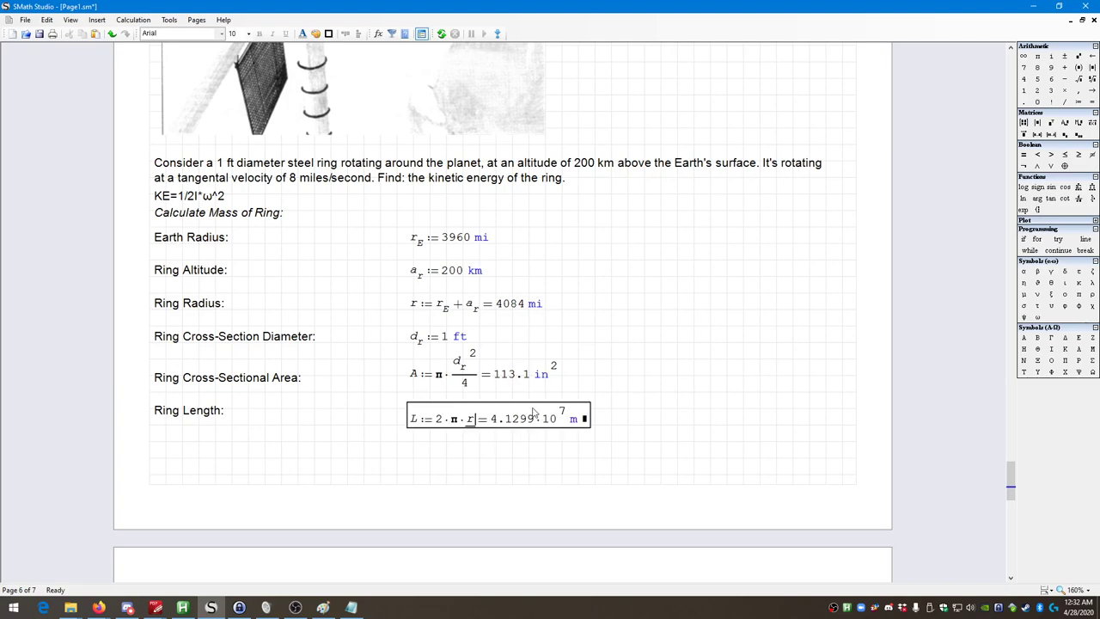
Step: Set the display unit of the ring length result to nm
{"action": "left_click", "coordinate": [583, 420]}
{"action": "key", "text": "BackSpace"}
{"action": "type", "text": "nm"}
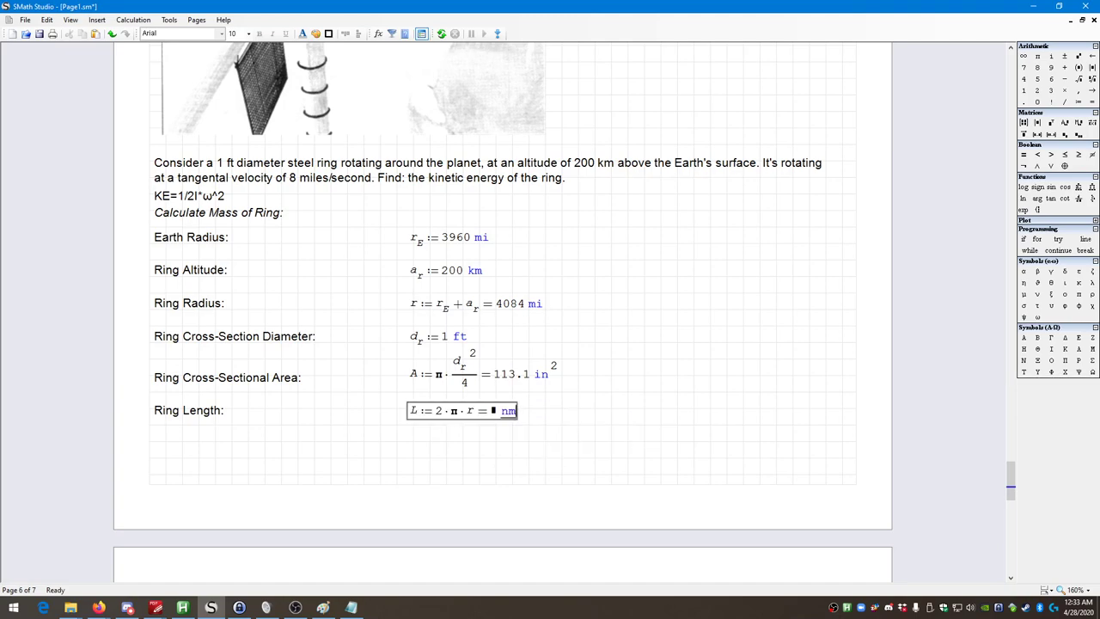
{"action": "key", "text": "Return"}
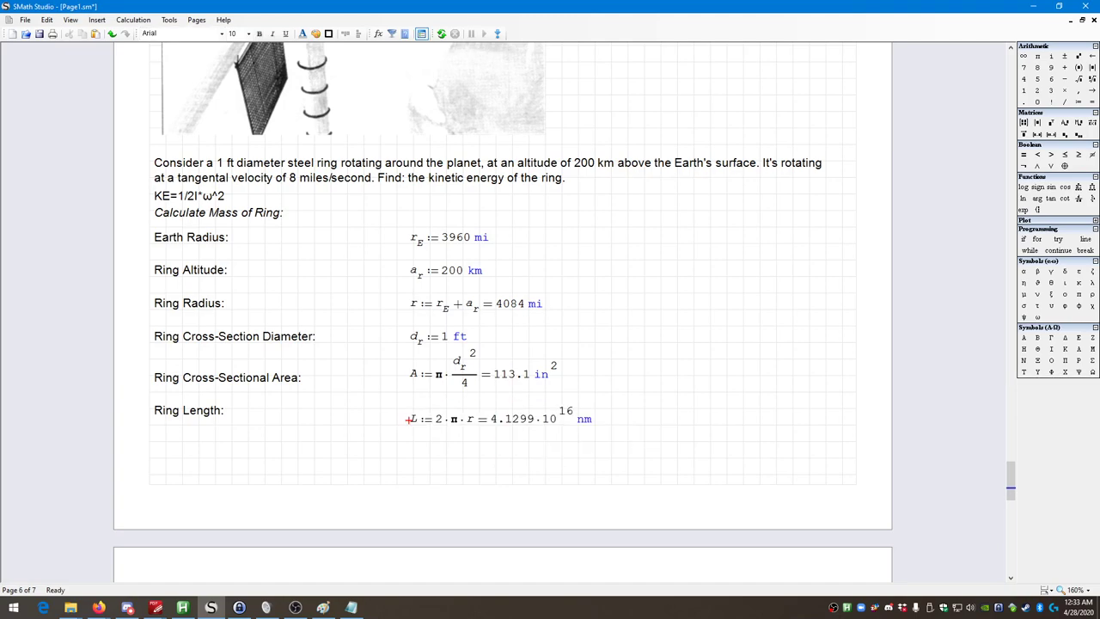
Step: Move the L definition up in line with the Ring Length label and select both together
{"action": "left_click_drag", "start_coordinate": [486, 424], "coordinate": [650, 483]}
{"action": "key", "text": "Down"}
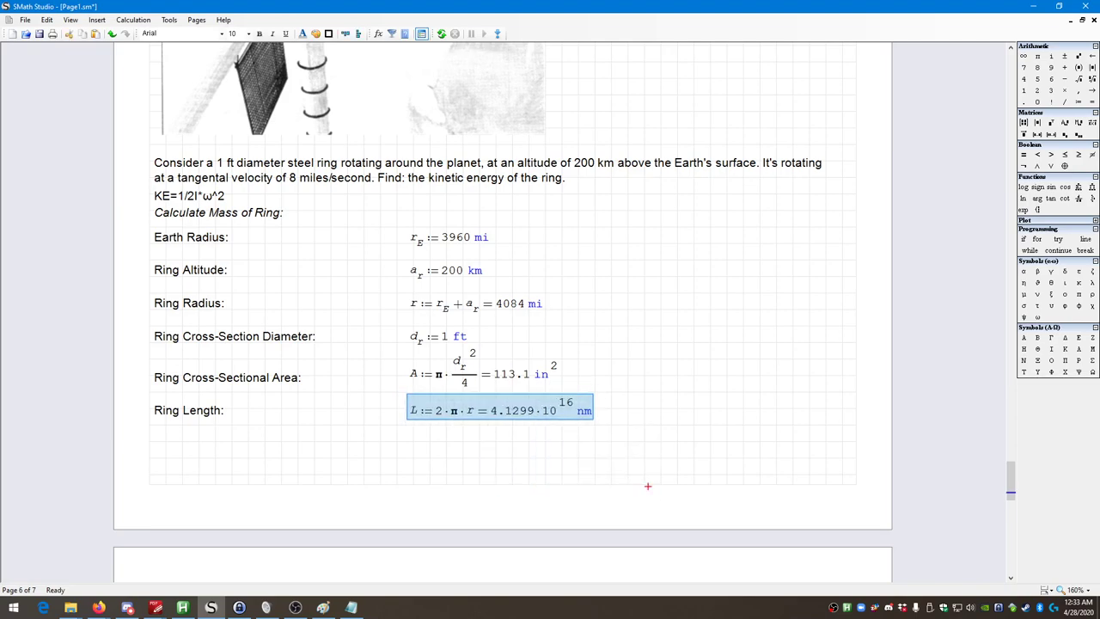
{"action": "left_click_drag", "start_coordinate": [658, 459], "coordinate": [152, 392]}
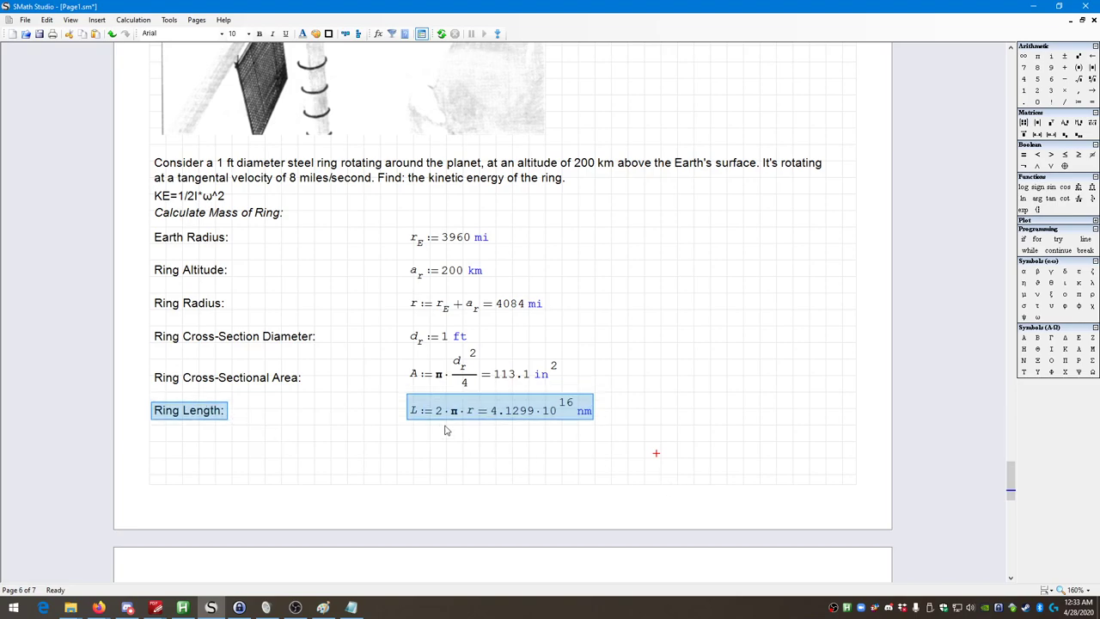
Step: Push the E_c formula on the next page down to free blank space below the Ring Length row
{"action": "scroll", "coordinate": [516, 439], "scroll_direction": "up", "scroll_amount": 1}
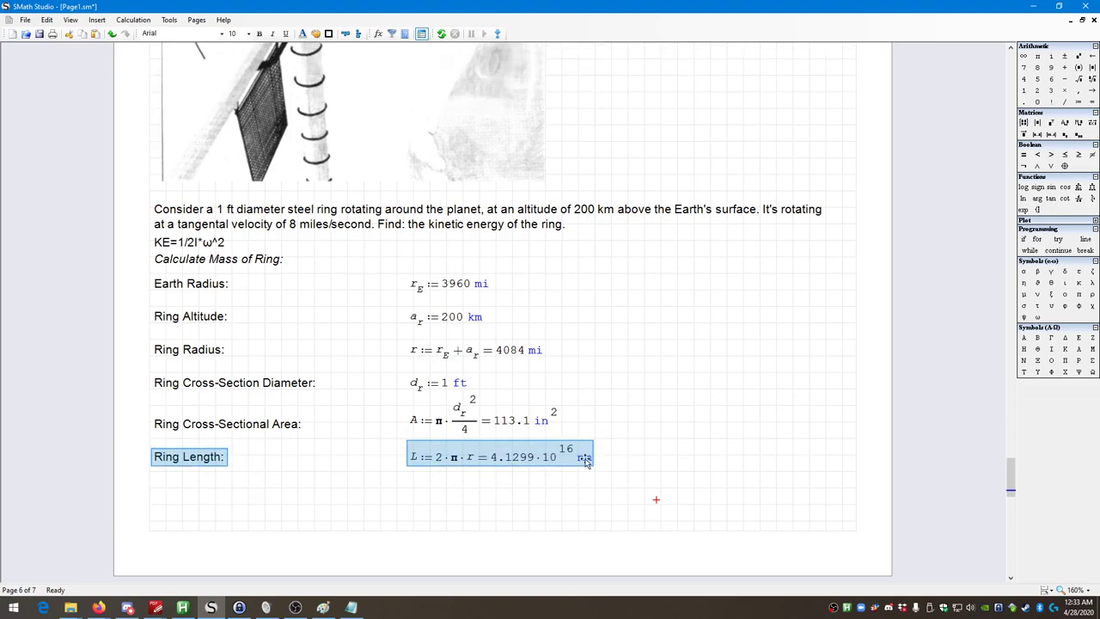
{"action": "left_click", "coordinate": [706, 434]}
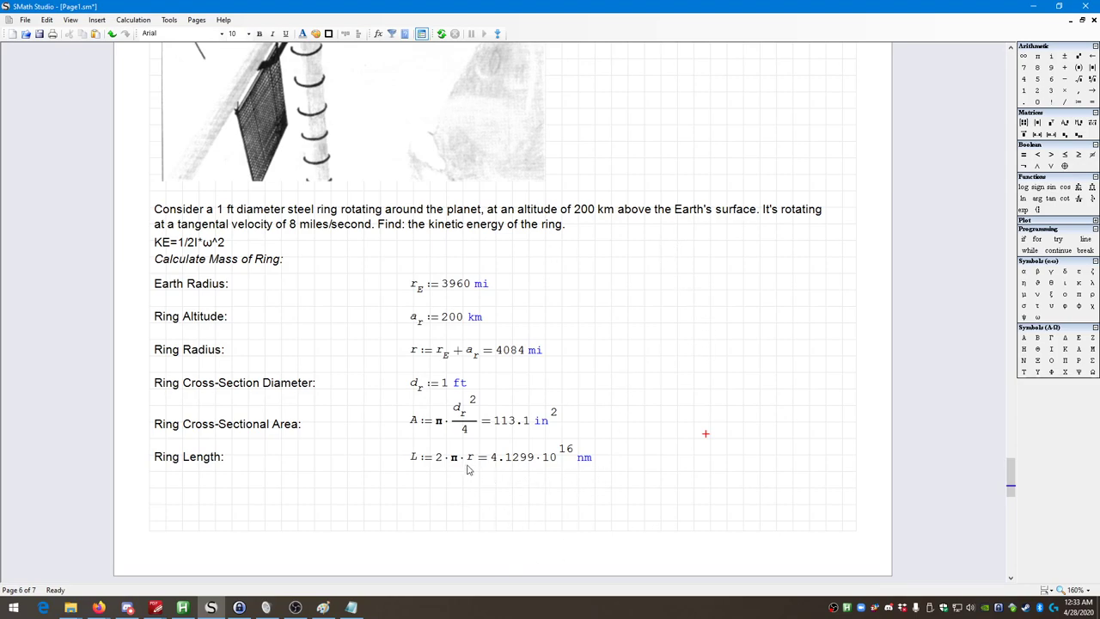
{"action": "left_click", "coordinate": [326, 526]}
{"action": "scroll", "coordinate": [293, 538], "scroll_direction": "down", "scroll_amount": 1}
{"action": "scroll", "coordinate": [292, 538], "scroll_direction": "down", "scroll_amount": 2}
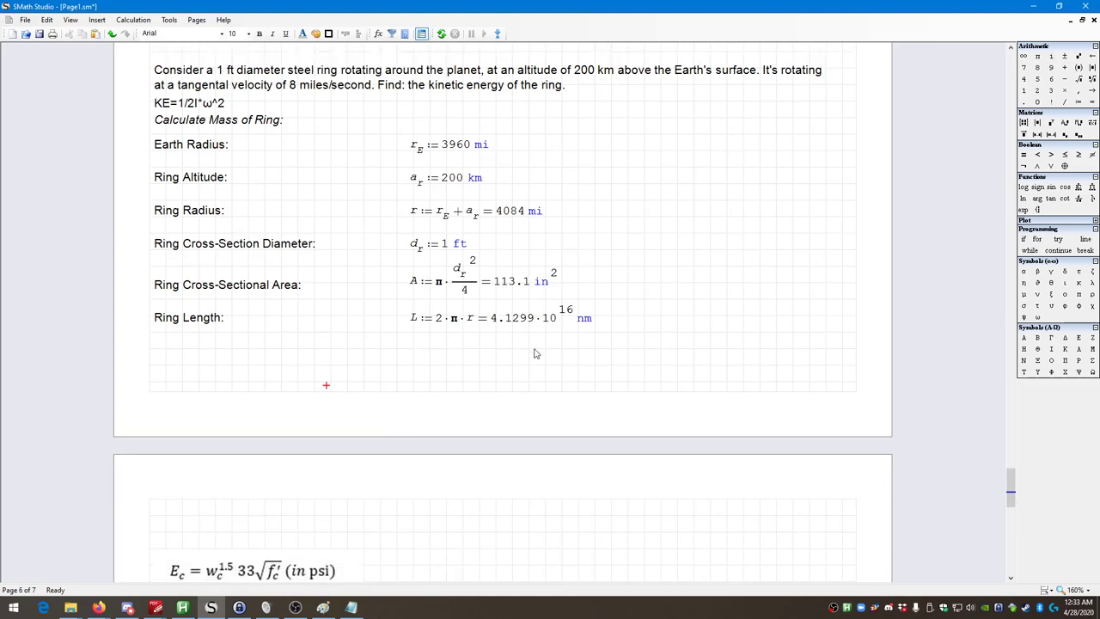
{"action": "left_click", "coordinate": [159, 344]}
{"action": "left_click_drag", "start_coordinate": [212, 526], "coordinate": [212, 601]}
{"action": "scroll", "coordinate": [270, 430], "scroll_direction": "down", "scroll_amount": 3}
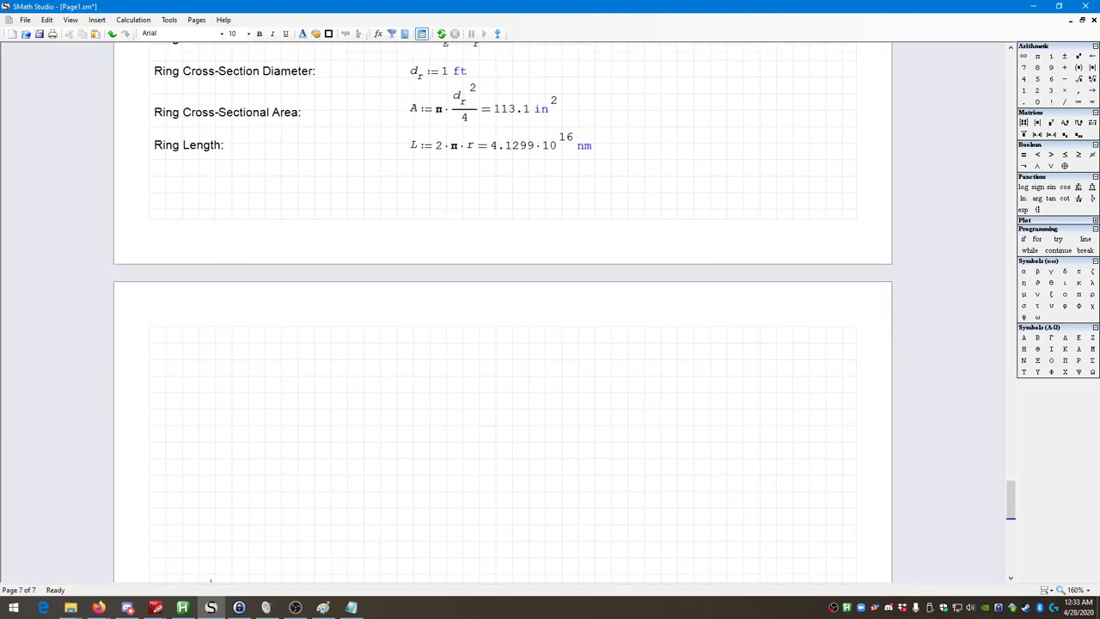
Step: Add the text label "Ring Volume:" directly below the Ring Length label
{"action": "scroll", "coordinate": [226, 408], "scroll_direction": "up", "scroll_amount": 5}
{"action": "left_click", "coordinate": [154, 366]}
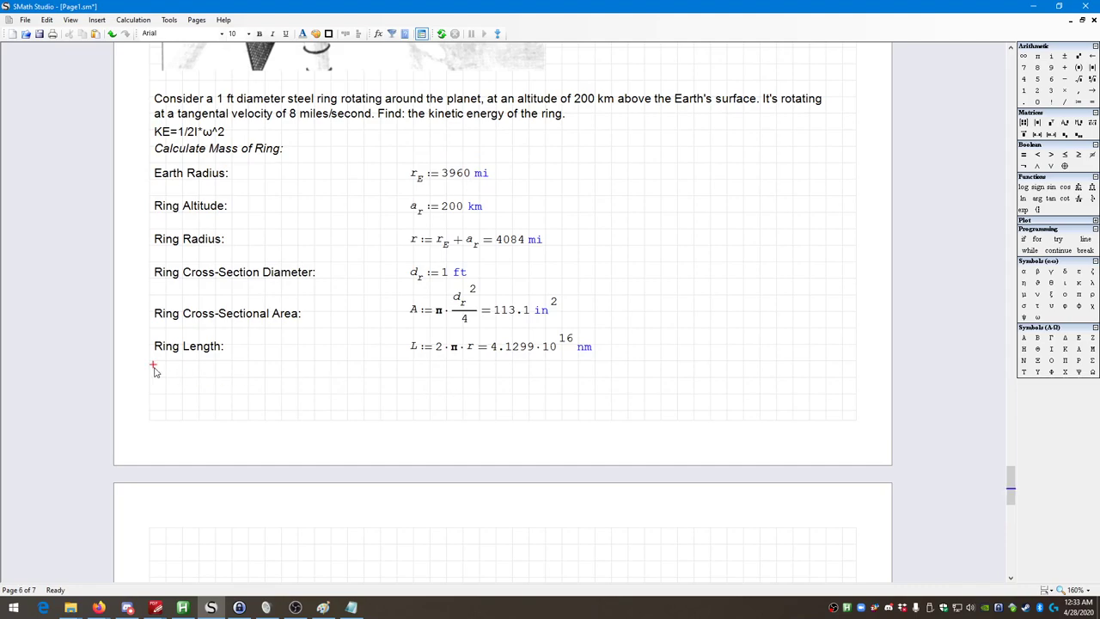
{"action": "key", "text": "quotedbl"}
{"action": "type", "text": "Ring Volume"}
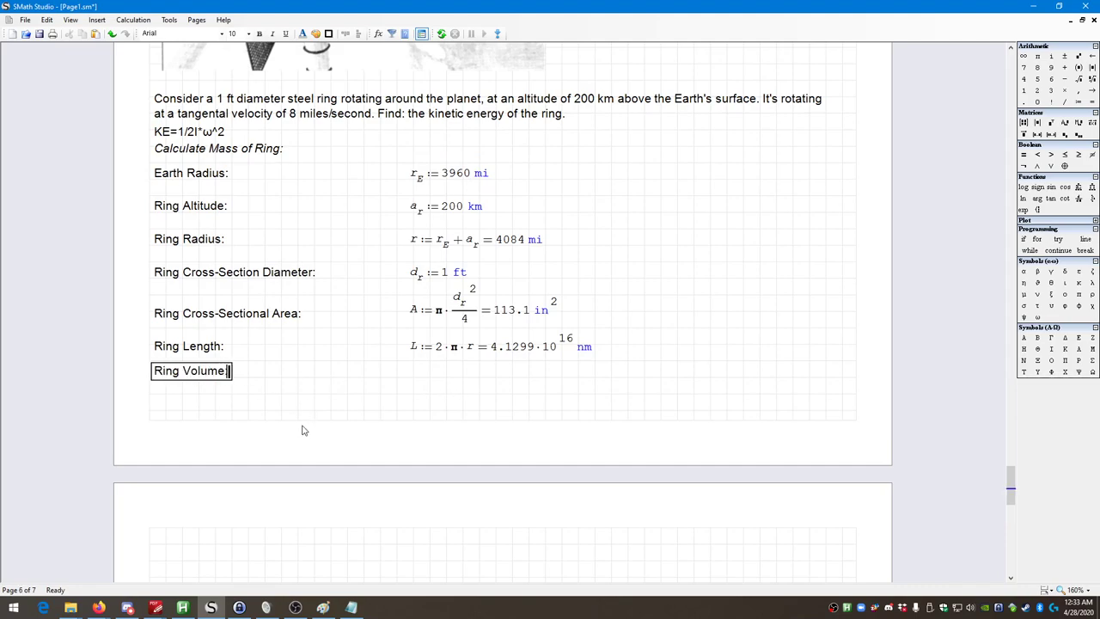
{"action": "type", "text": ":"}
{"action": "left_click_drag", "start_coordinate": [285, 421], "coordinate": [151, 362]}
{"action": "scroll", "coordinate": [266, 331], "scroll_direction": "up", "scroll_amount": 3}
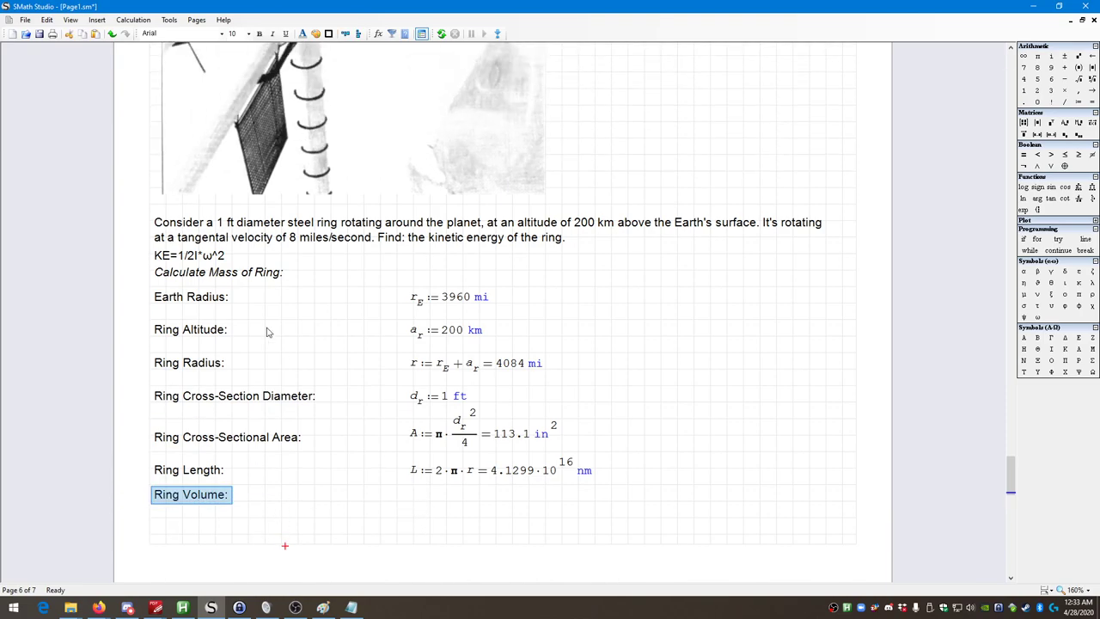
{"action": "scroll", "coordinate": [266, 332], "scroll_direction": "up", "scroll_amount": 1}
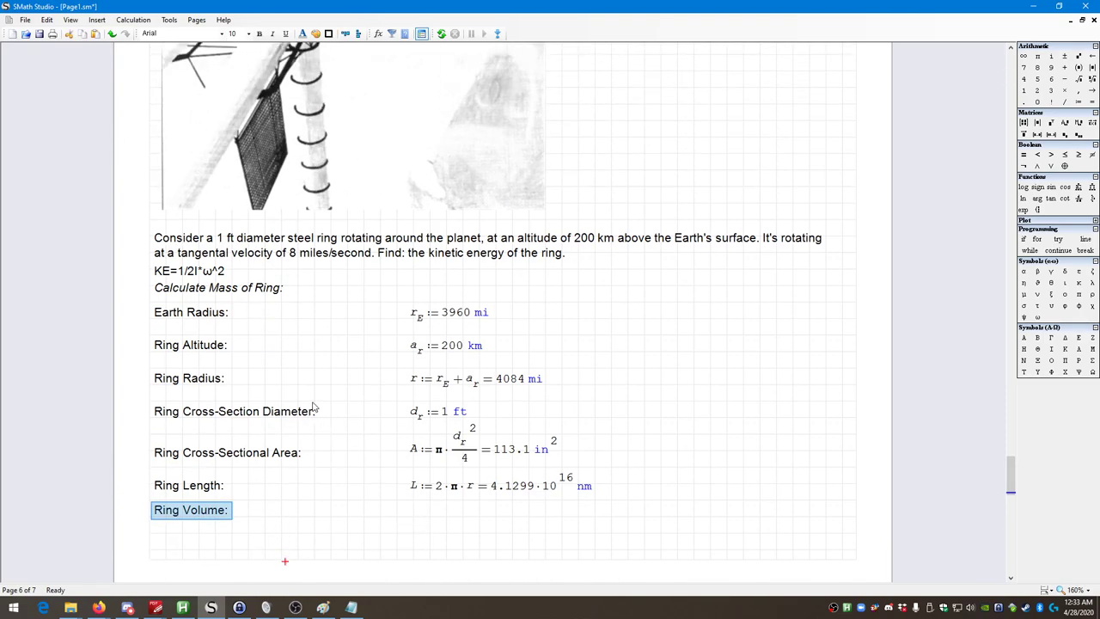
Step: Define V as A·L beside the Ring Volume label and evaluate it
{"action": "left_click", "coordinate": [416, 511]}
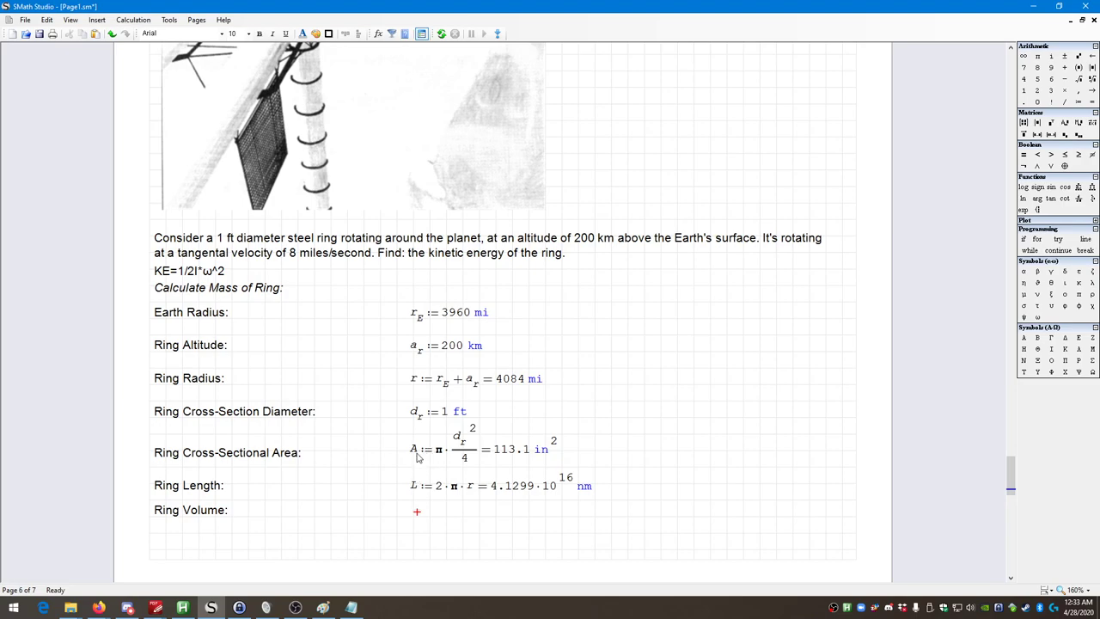
{"action": "mouse_move", "coordinate": [427, 478]}
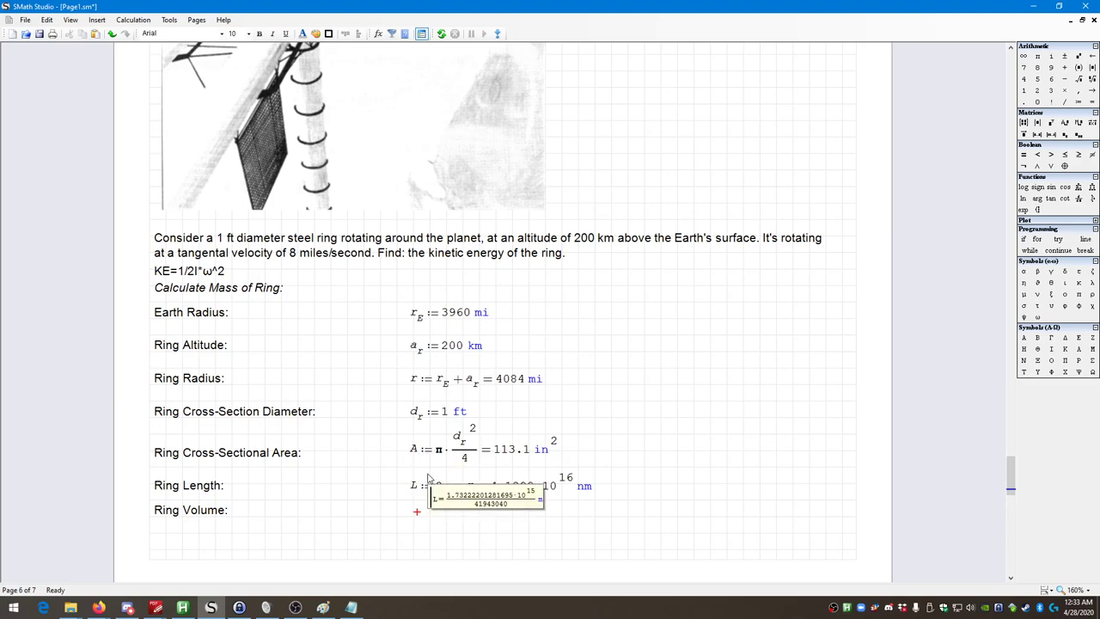
{"action": "type", "text": "V:"}
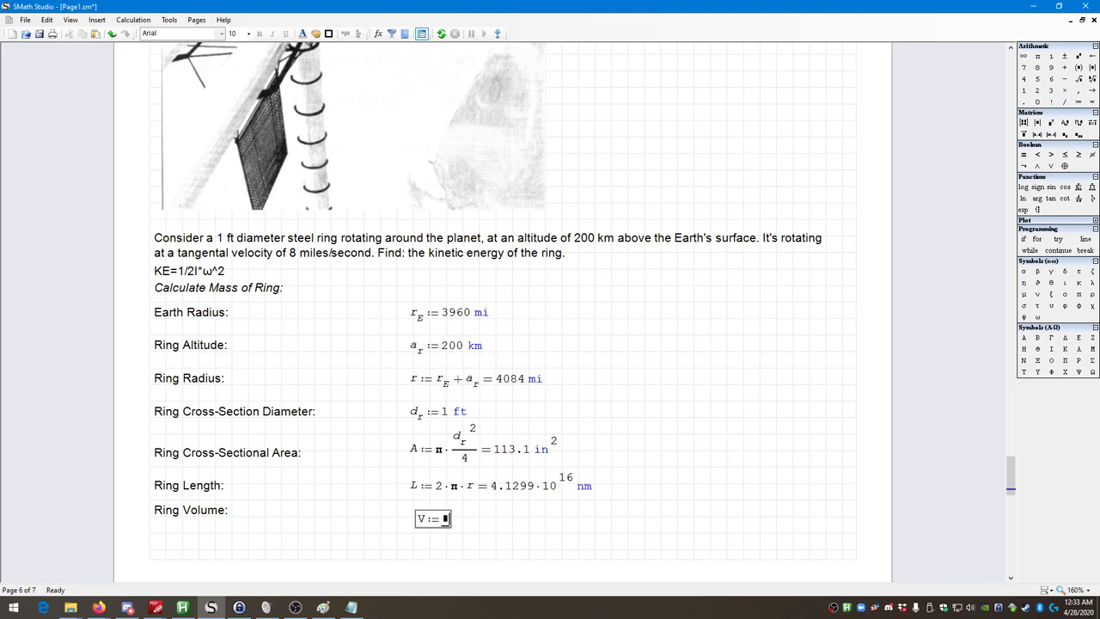
{"action": "type", "text": "A"}
{"action": "type", "text": "*"}
{"action": "type", "text": "L"}
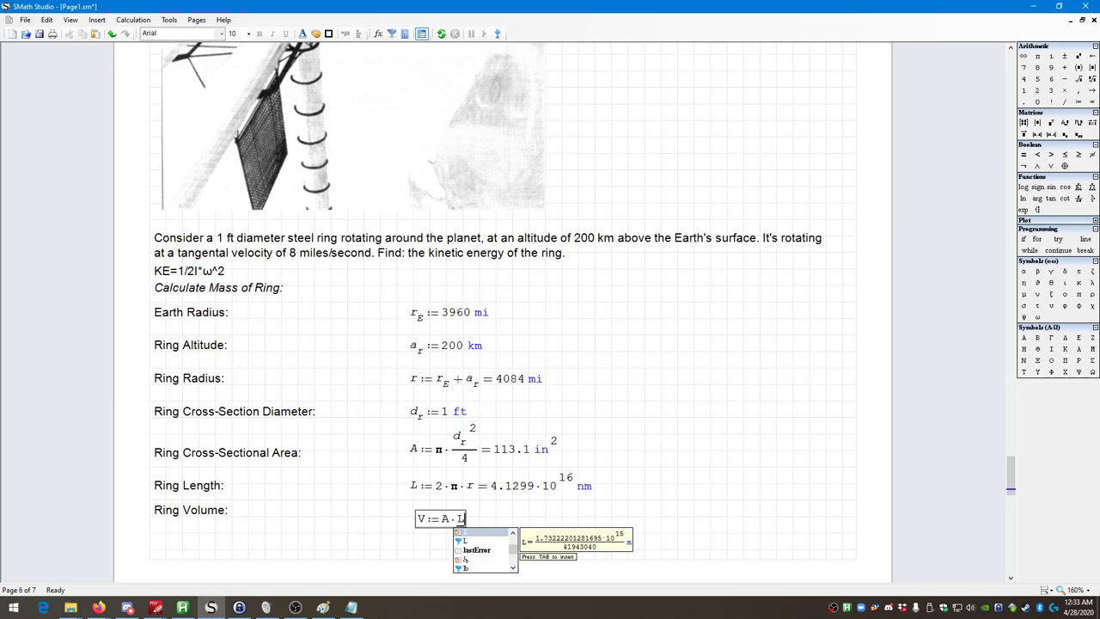
{"action": "type", "text": "=3.0134·10^6 m^3"}
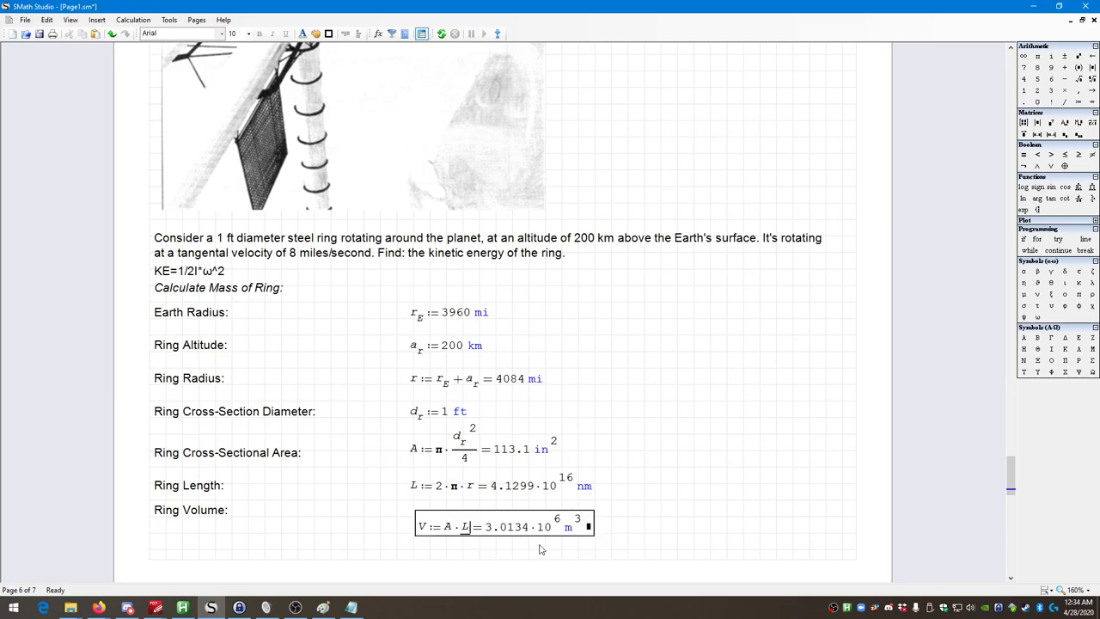
Step: Line up the V definition with the Ring Volume label and shift both down to match the row spacing
{"action": "left_click_drag", "start_coordinate": [688, 544], "coordinate": [573, 529]}
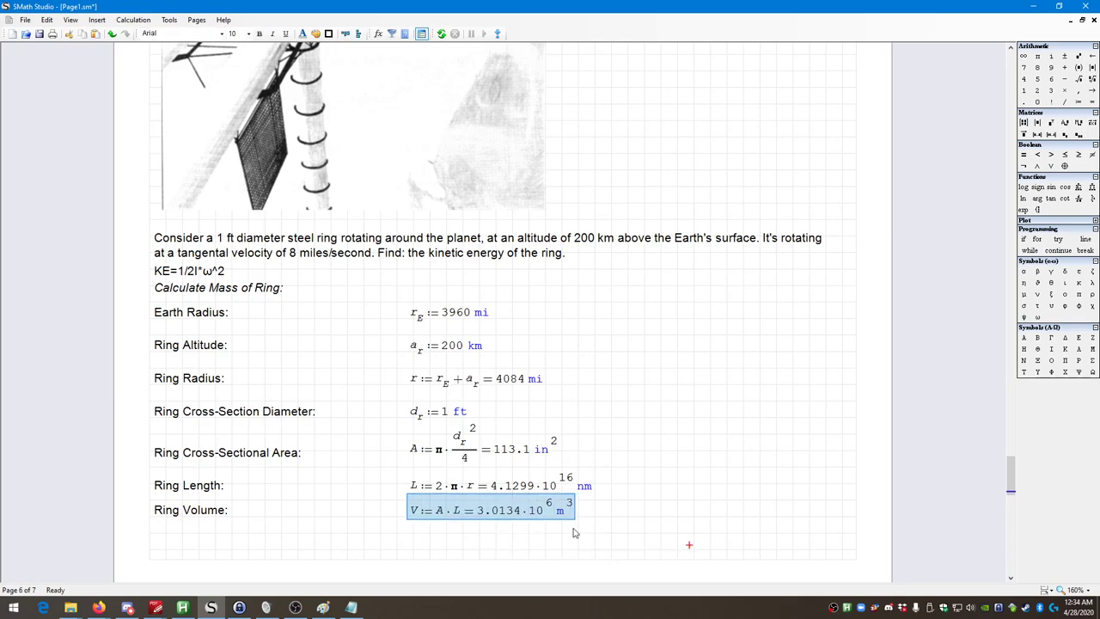
{"action": "left_click", "coordinate": [599, 548]}
{"action": "left_click_drag", "start_coordinate": [705, 545], "coordinate": [194, 519]}
{"action": "left_click", "coordinate": [266, 558]}
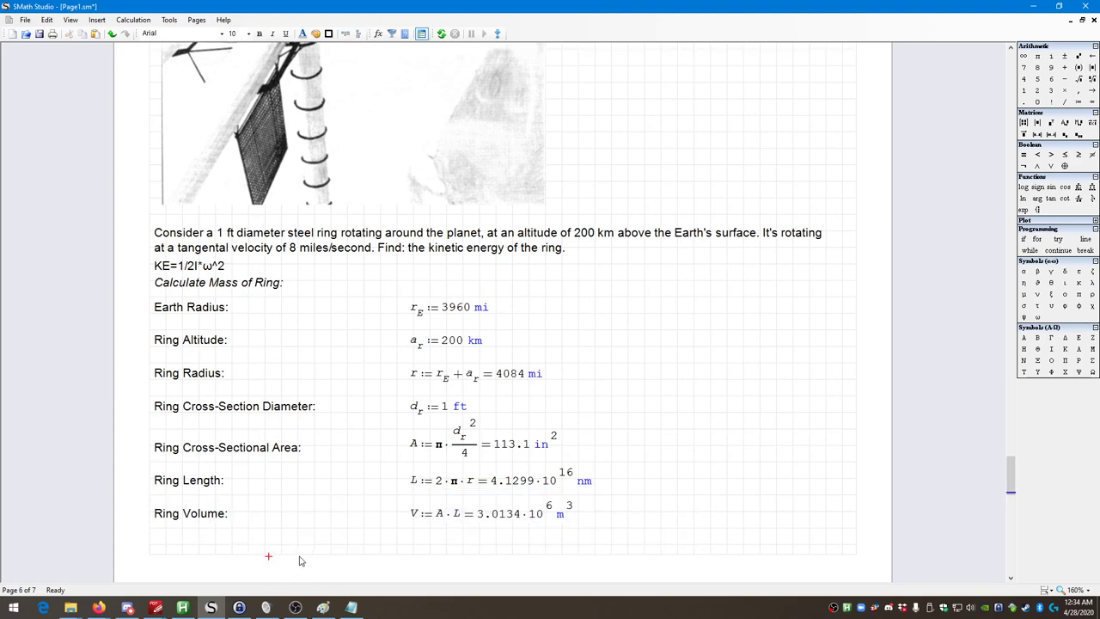
Step: Place the insertion point in the blank row below the Ring Volume label
{"action": "scroll", "coordinate": [318, 569], "scroll_direction": "up", "scroll_amount": 1}
{"action": "scroll", "coordinate": [532, 576], "scroll_direction": "down", "scroll_amount": 3}
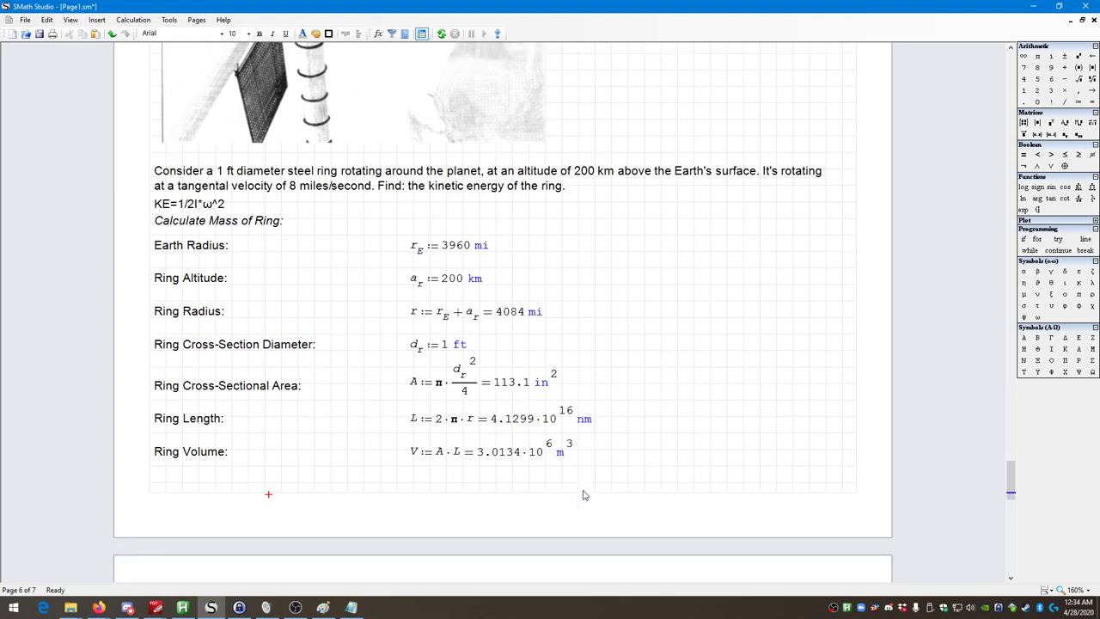
{"action": "left_click", "coordinate": [525, 481]}
{"action": "left_click", "coordinate": [157, 481]}
{"action": "key", "text": "Left"}
{"action": "scroll", "coordinate": [223, 480], "scroll_direction": "down", "scroll_amount": 1}
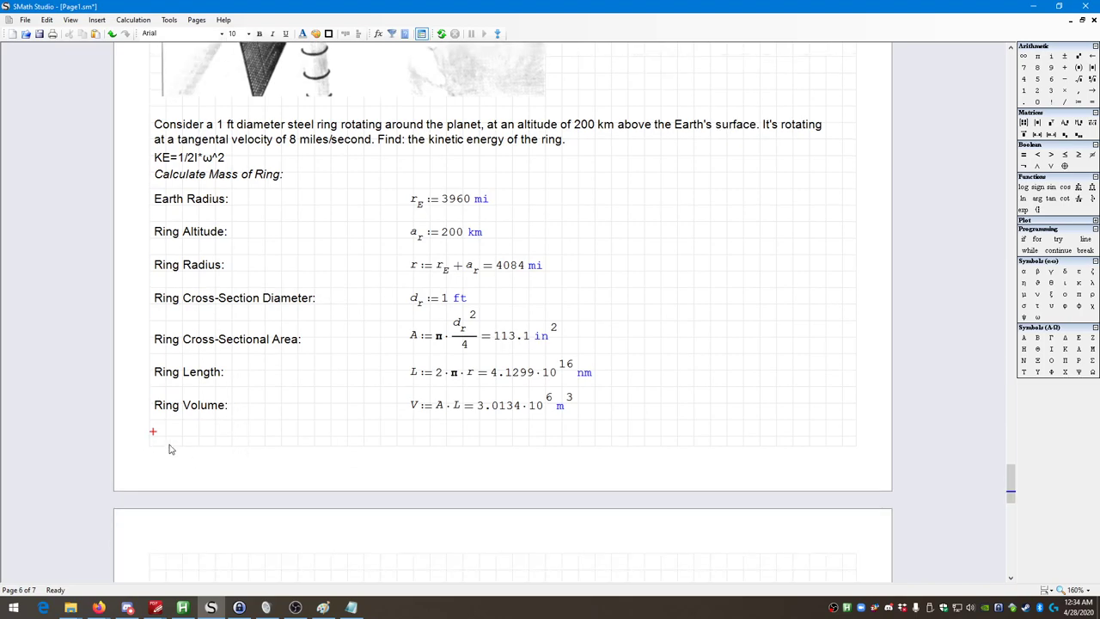
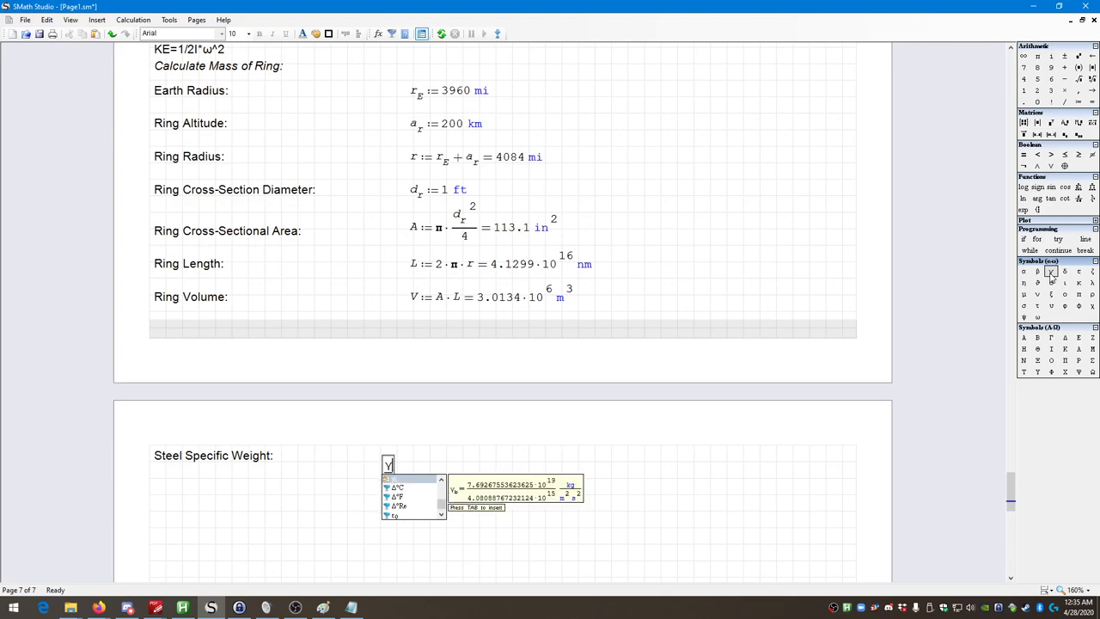
Step: Define γ with subscript s as 490·lb/ft^3 beside the Steel Specific Weight label
{"action": "type", "text": "s"}
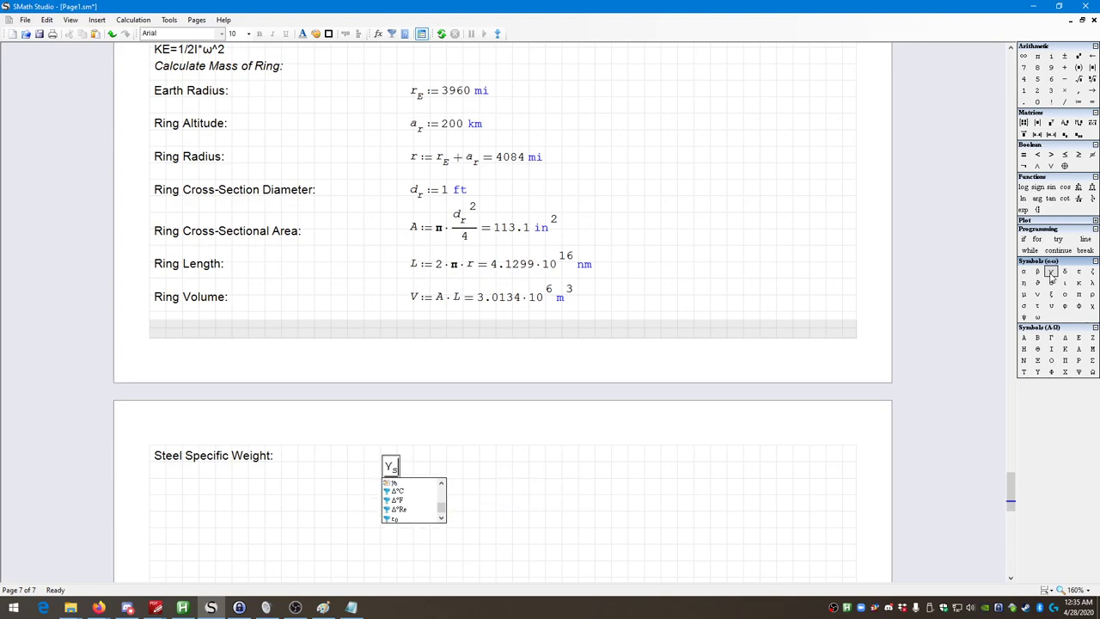
{"action": "type", "text": ":="}
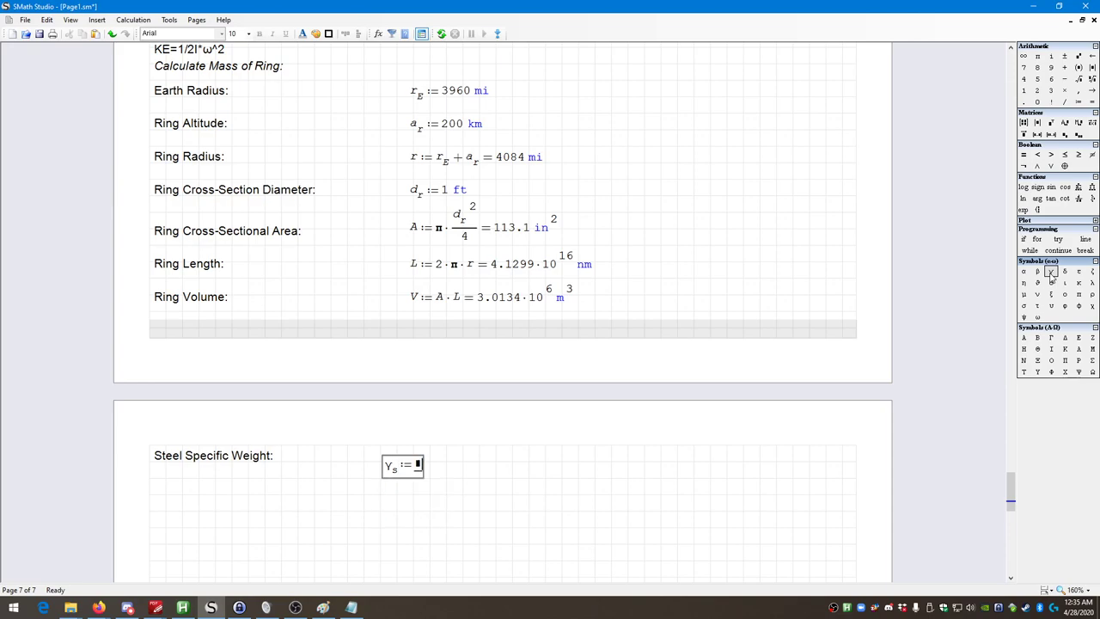
{"action": "type", "text": "490*lb/"}
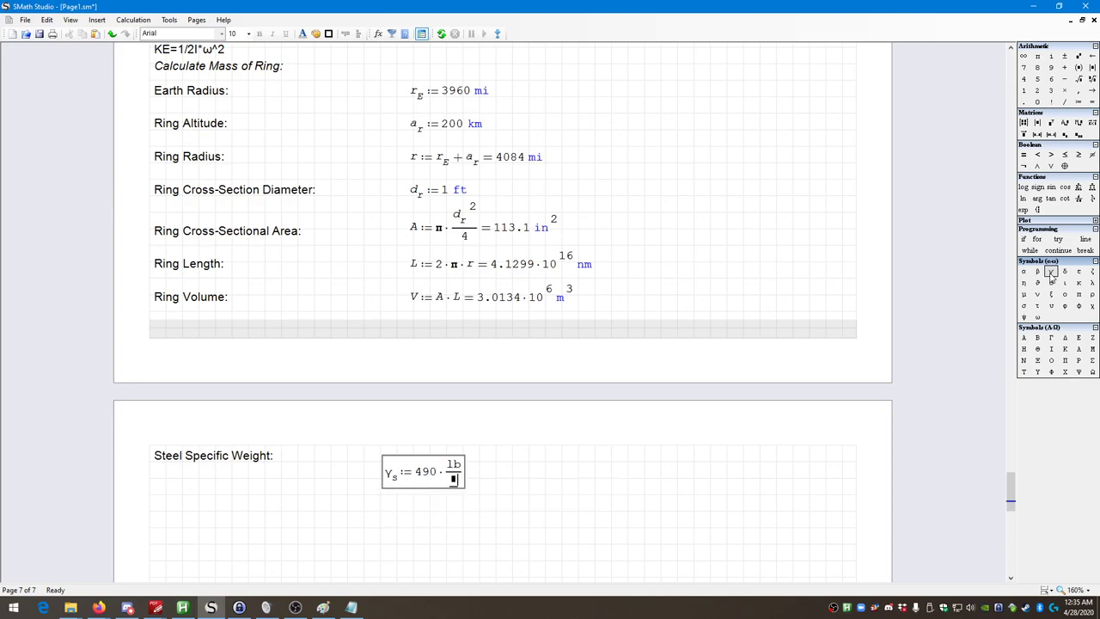
{"action": "type", "text": "ft^3"}
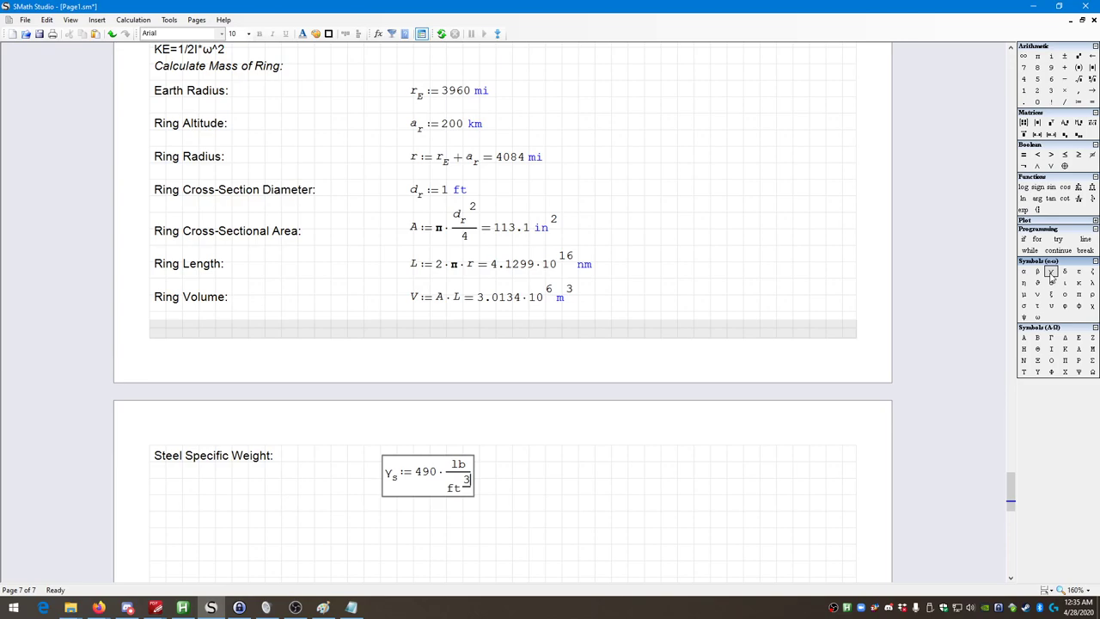
Step: Delete the lb/ft^3 unit from the steel specific weight definition, keeping the value 490
{"action": "key", "text": "BackSpace"}
{"action": "key", "text": "BackSpace"}
{"action": "key", "text": "BackSpace"}
{"action": "key", "text": "BackSpace"}
{"action": "key", "text": "BackSpace"}
{"action": "key", "text": "BackSpace"}
{"action": "key", "text": "BackSpace"}
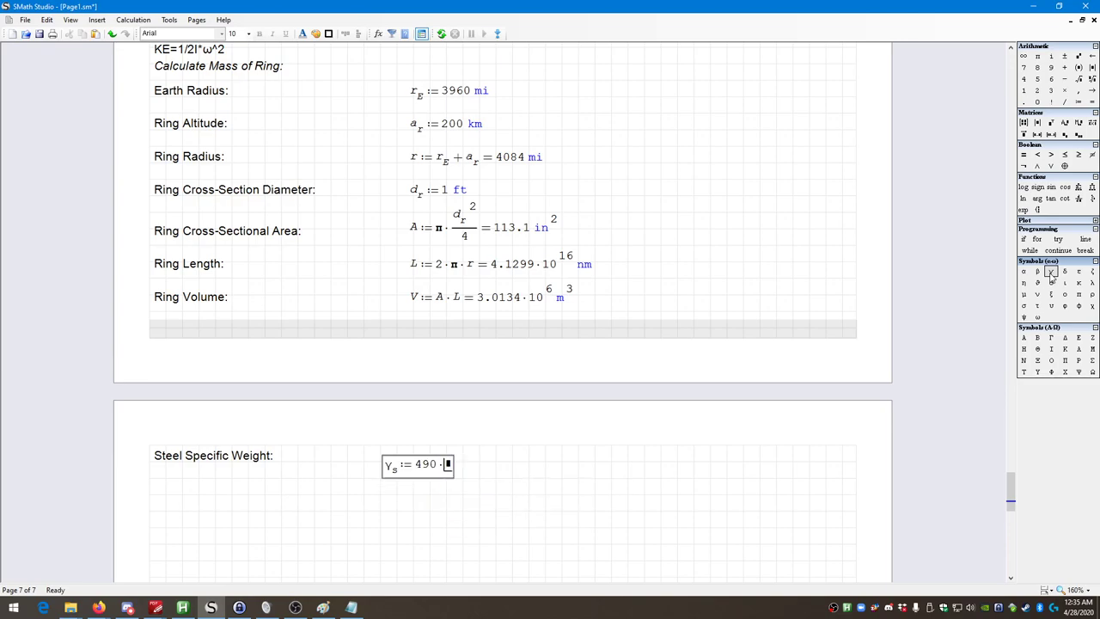
Step: Give the steel specific weight of 490 the pound-force unit lbf/ft^3
{"action": "type", "text": "lbf"}
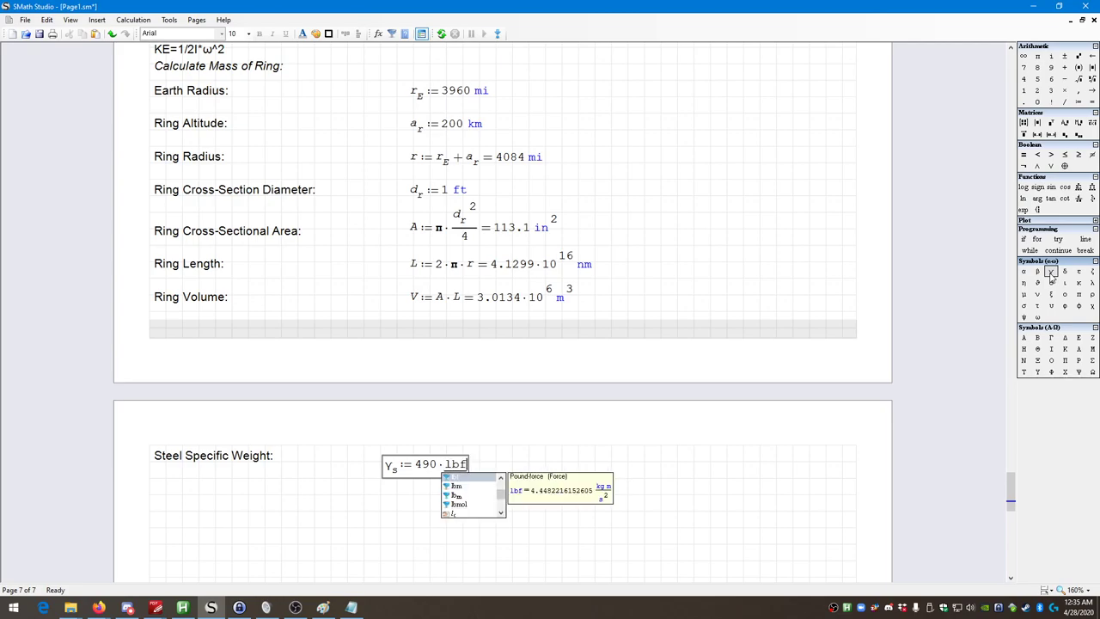
{"action": "key", "text": "BackSpace"}
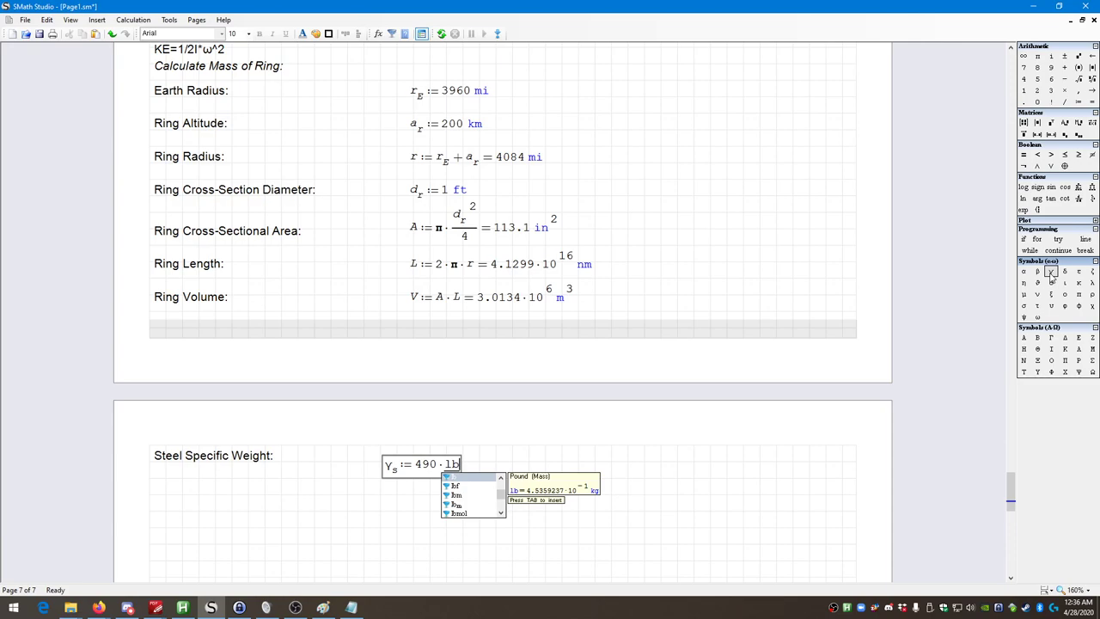
{"action": "type", "text": "f"}
{"action": "key", "text": "Tab"}
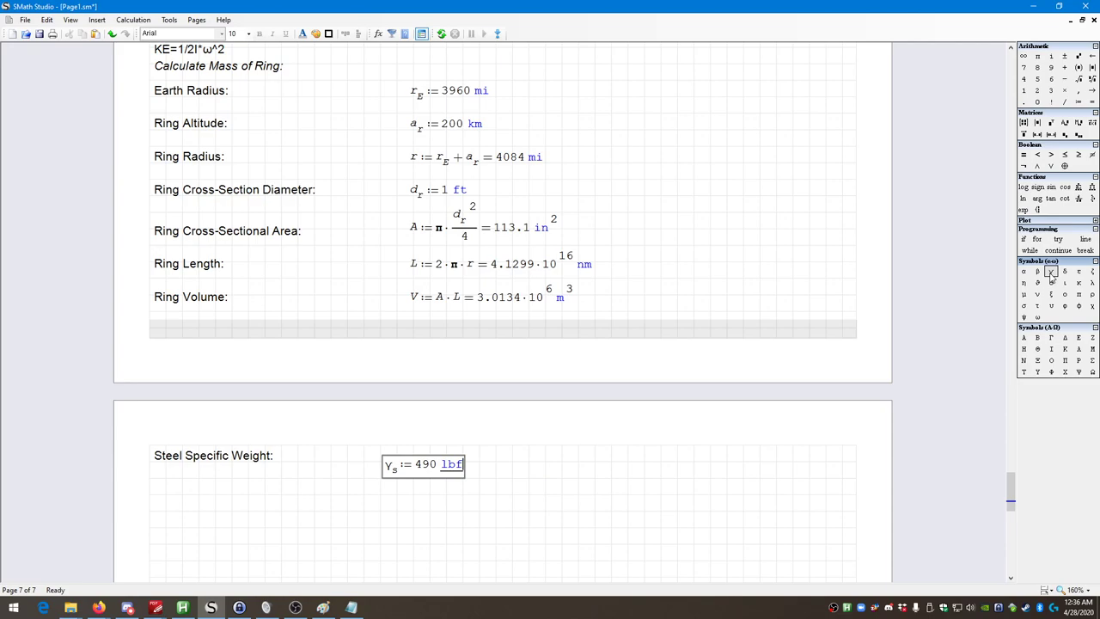
{"action": "key", "text": "BackSpace"}
{"action": "key", "text": "BackSpace"}
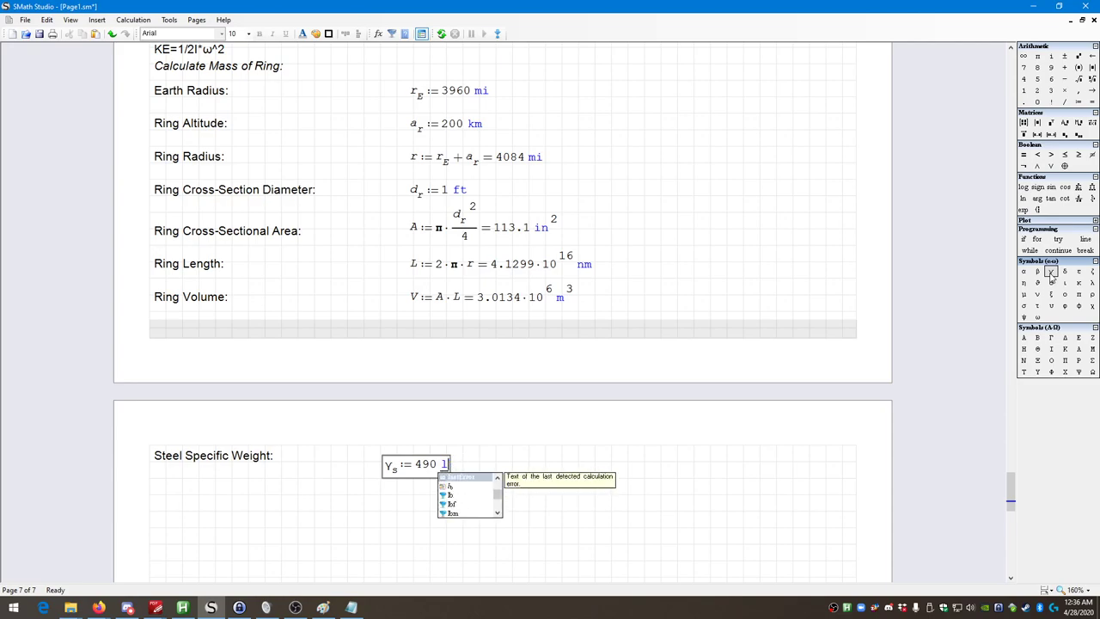
{"action": "type", "text": "bf"}
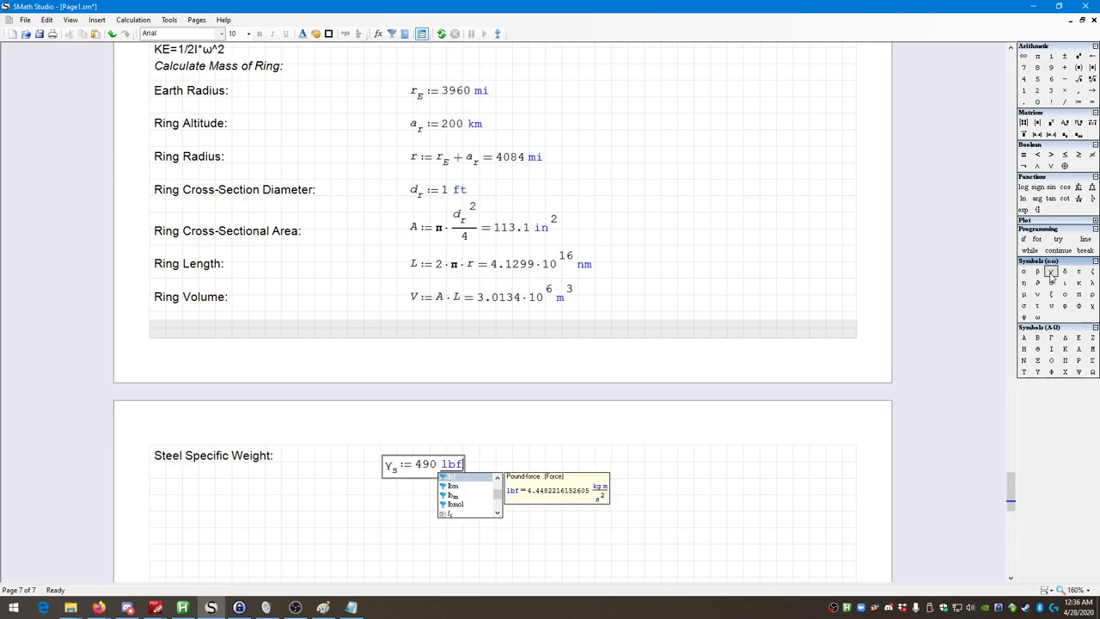
{"action": "key", "text": "Tab"}
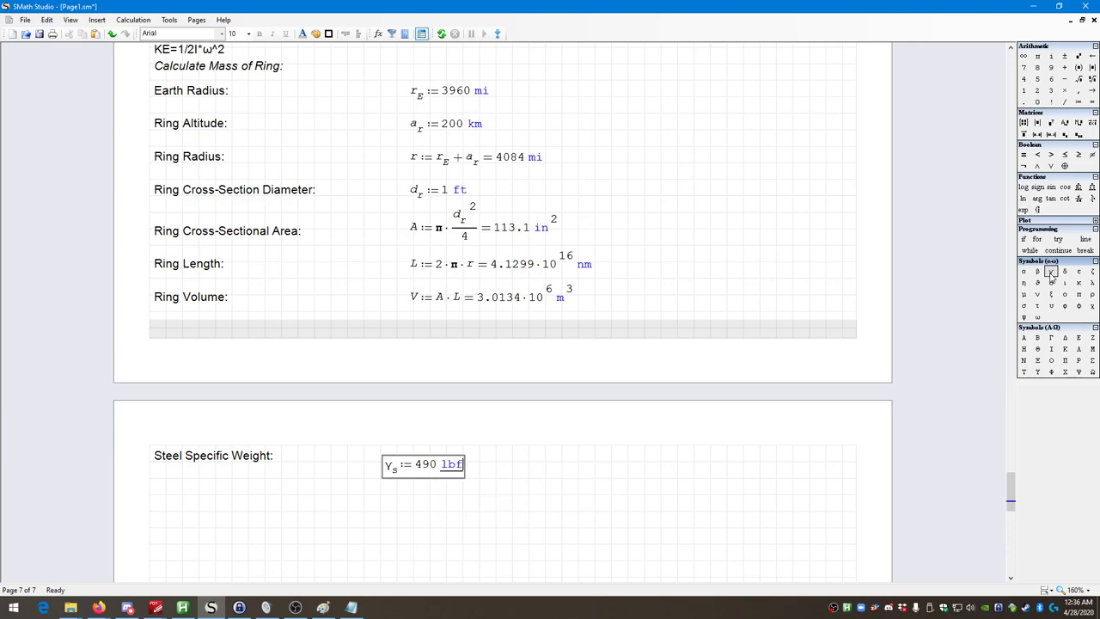
{"action": "type", "text": "/ft"}
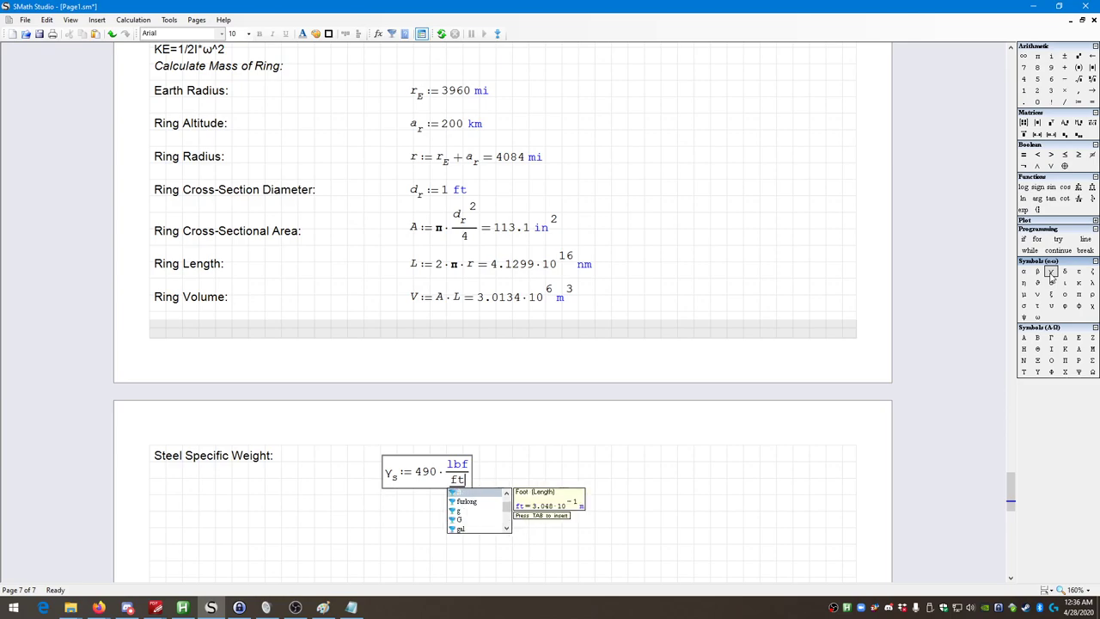
{"action": "key", "text": "Tab"}
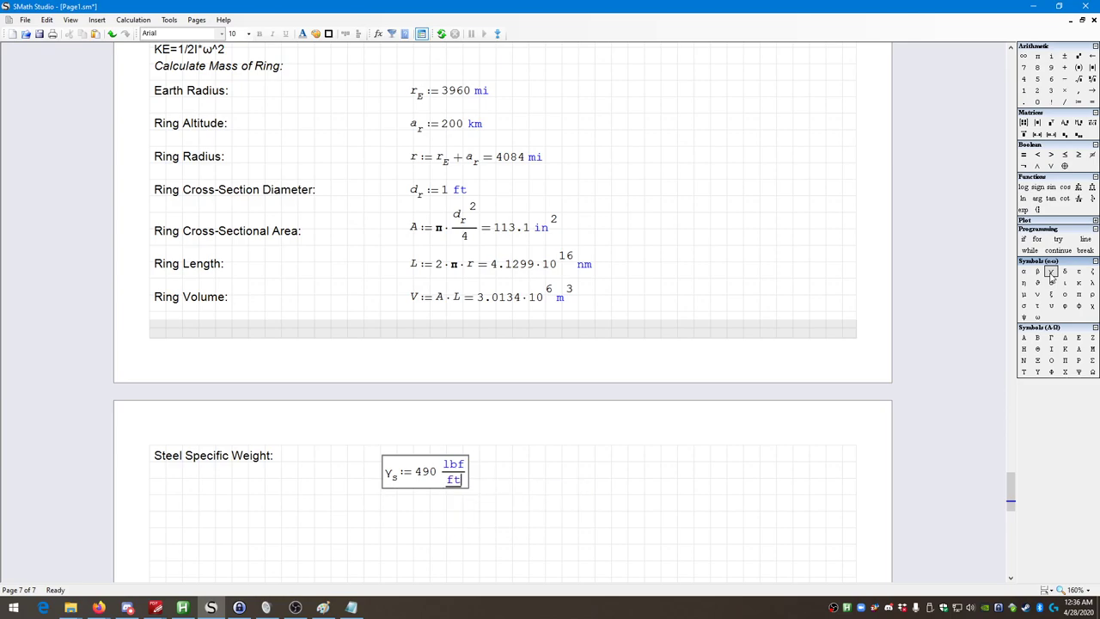
{"action": "type", "text": "^3"}
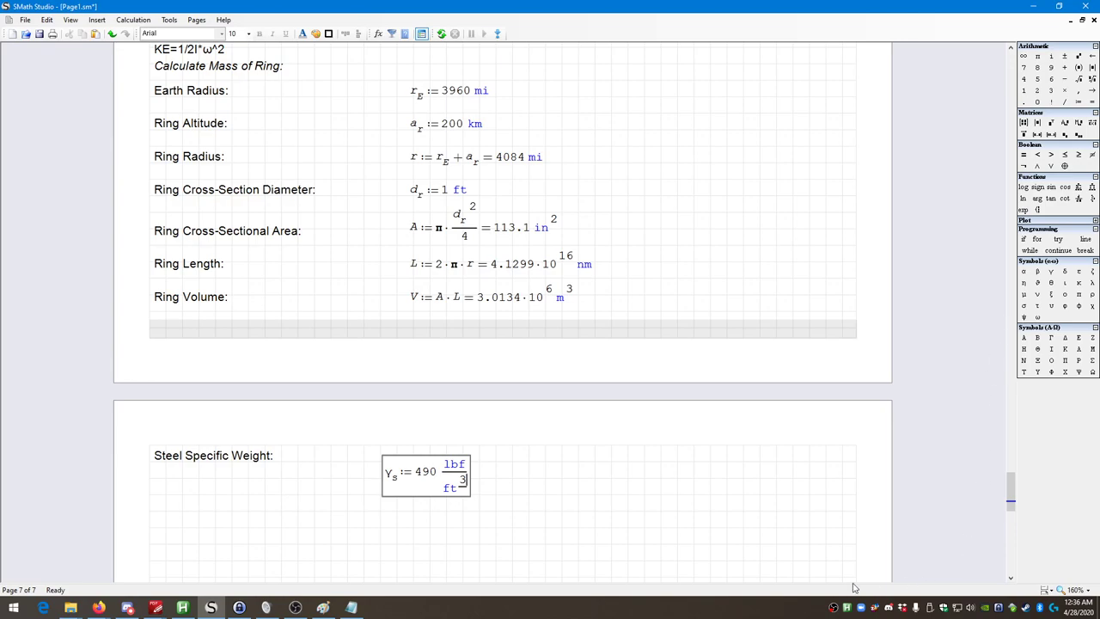
Step: Align the Steel Specific Weight label with the γs definition and evaluate γs numerically
{"action": "left_click_drag", "start_coordinate": [613, 540], "coordinate": [381, 426]}
{"action": "left_click", "coordinate": [300, 471]}
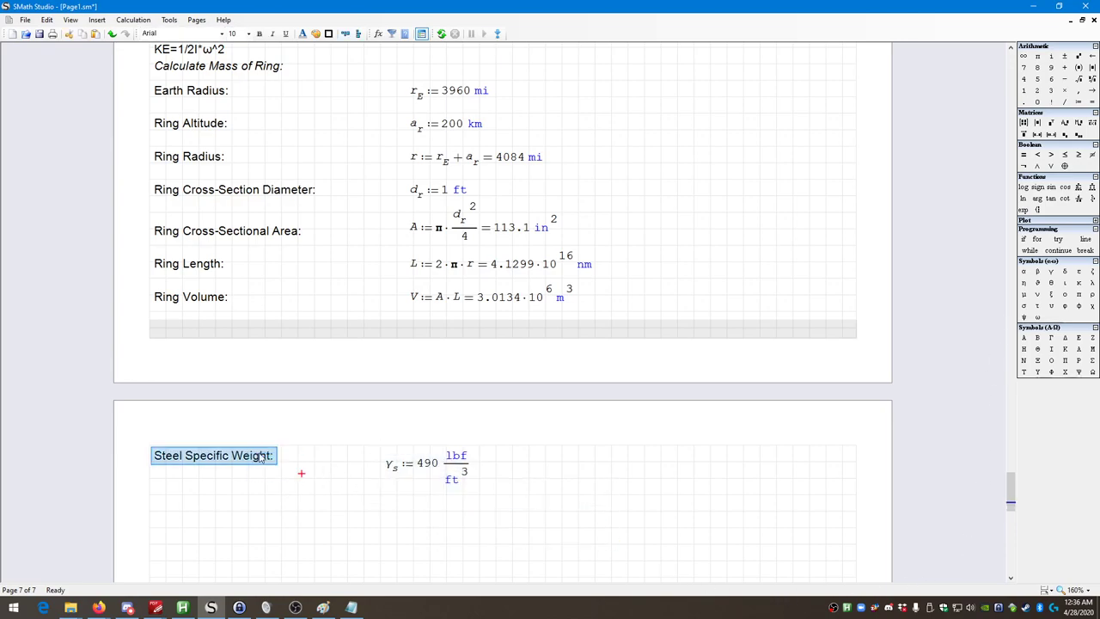
{"action": "left_click", "coordinate": [470, 465]}
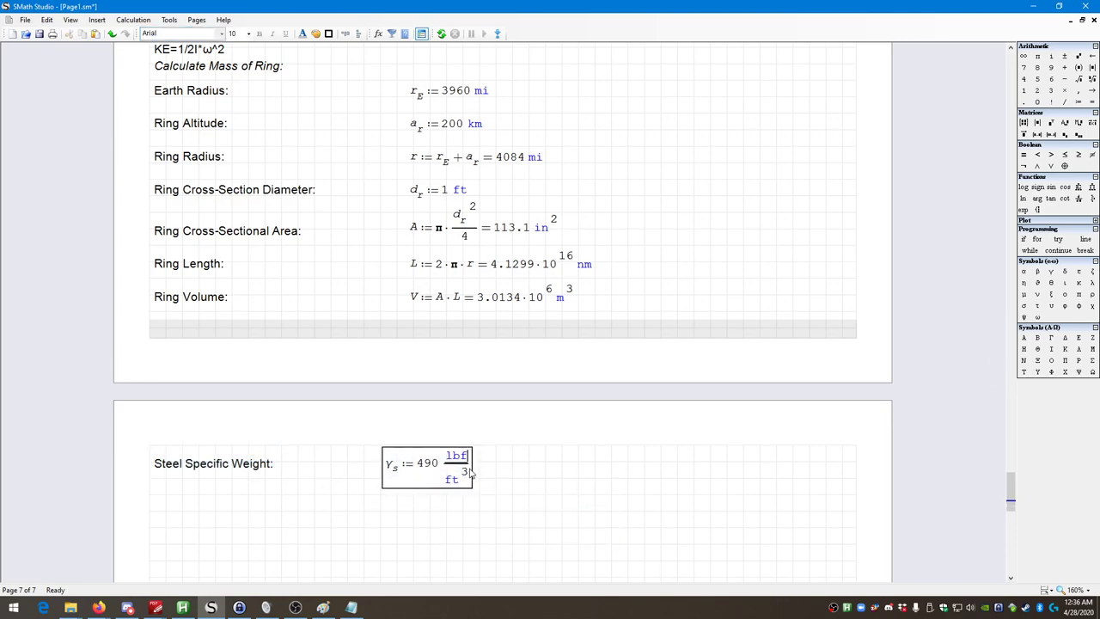
{"action": "key", "text": "Down"}
{"action": "type", "text": "="}
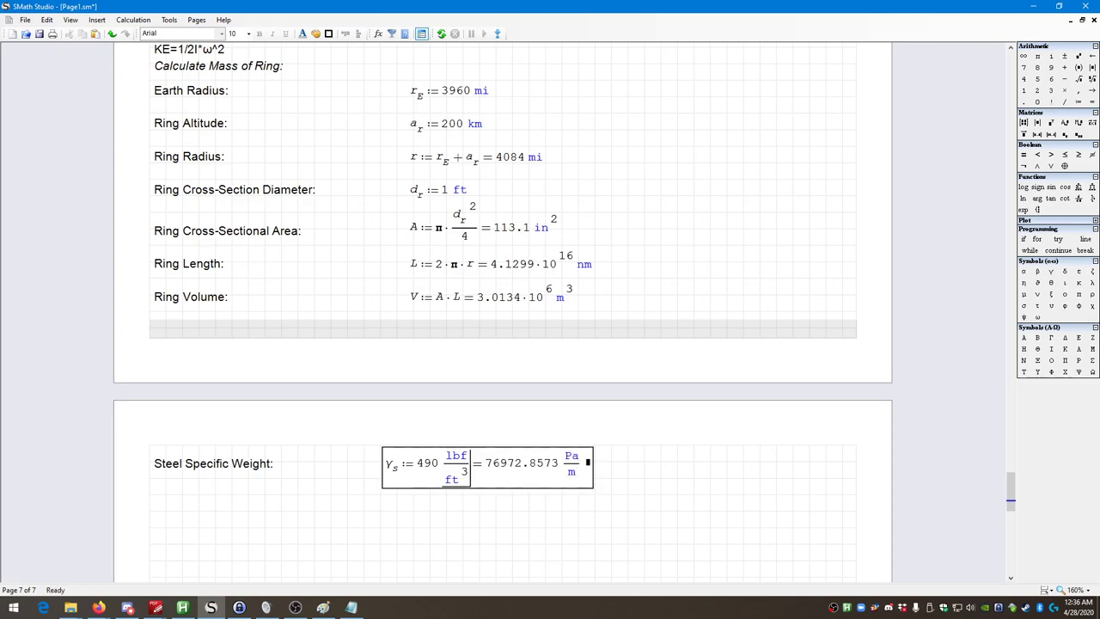
Step: Display the evaluated steel specific weight γs in N/m^3
{"action": "left_click", "coordinate": [588, 464]}
{"action": "type", "text": "N"}
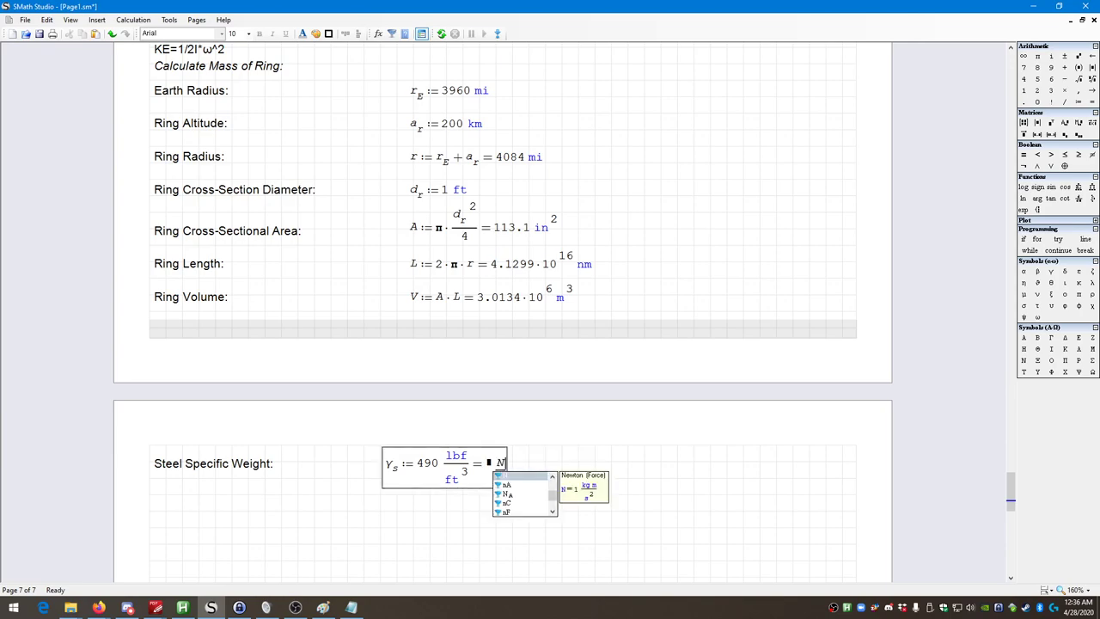
{"action": "type", "text": "/"}
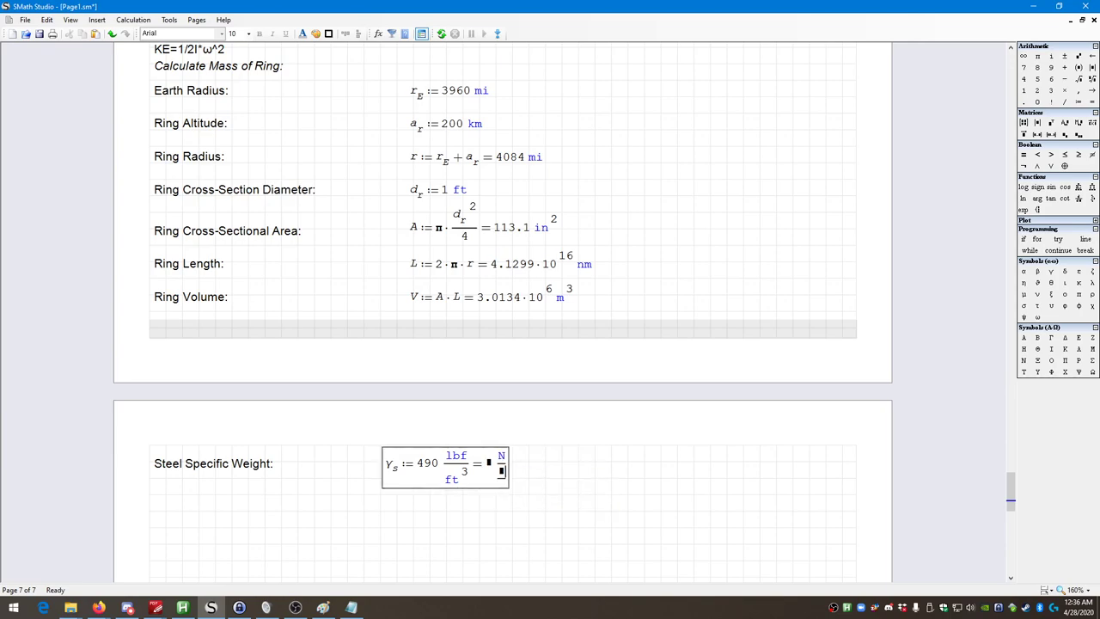
{"action": "type", "text": "m^3"}
{"action": "key", "text": "Return"}
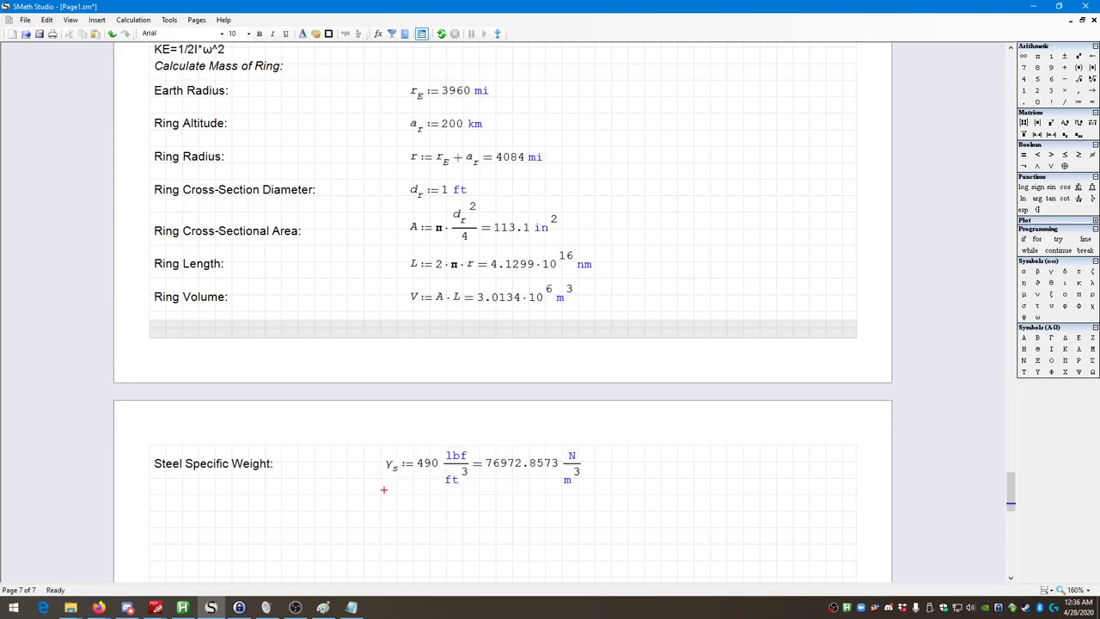
Step: Set the number of decimal places of the γs result to 0
{"action": "left_click", "coordinate": [537, 473]}
{"action": "left_click", "coordinate": [560, 469]}
{"action": "right_click", "coordinate": [559, 466]}
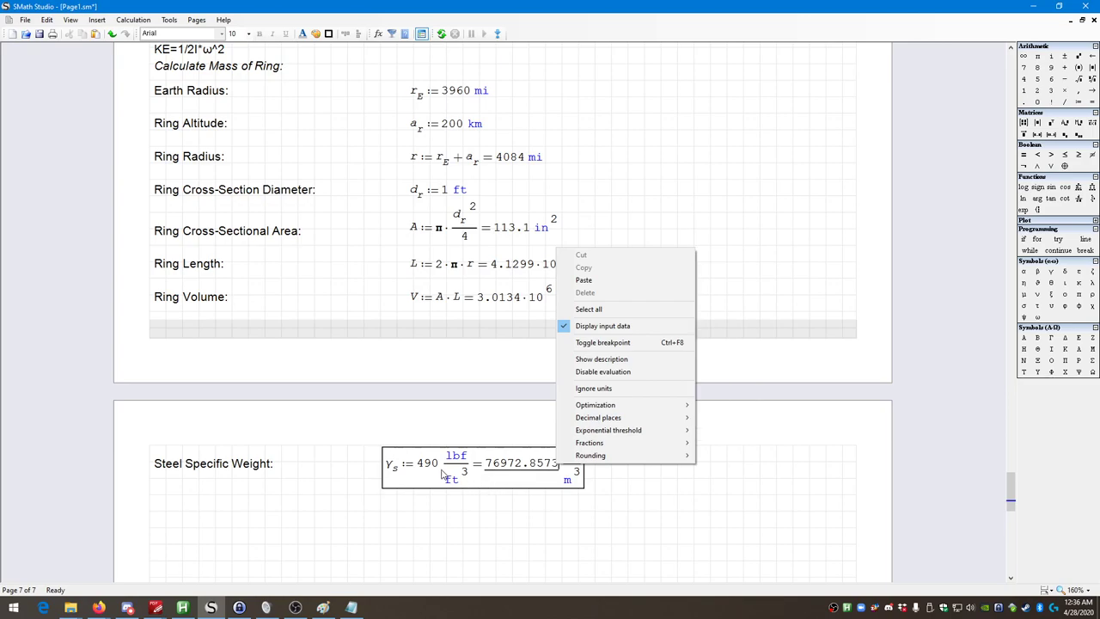
{"action": "mouse_move", "coordinate": [617, 417]}
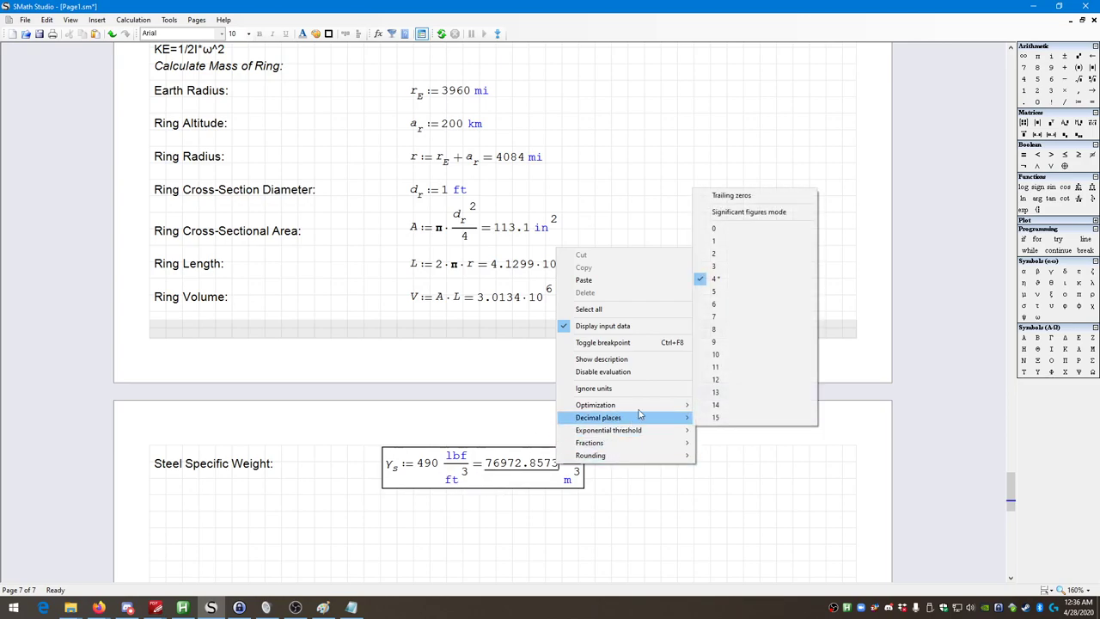
{"action": "left_click", "coordinate": [718, 255]}
{"action": "left_click", "coordinate": [541, 467]}
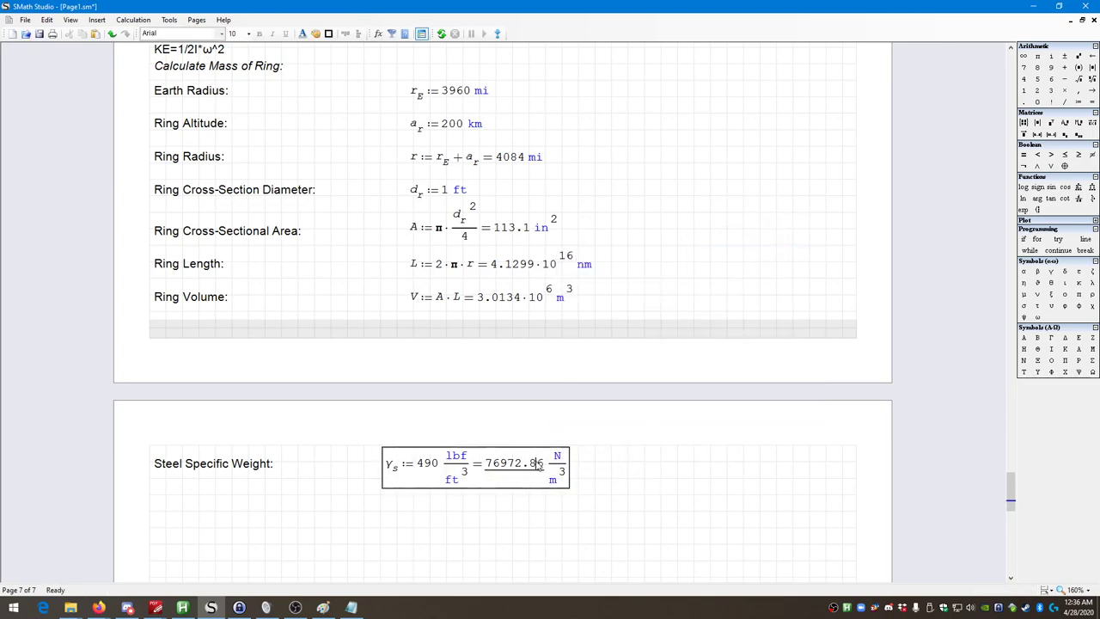
{"action": "right_click", "coordinate": [535, 462]}
{"action": "mouse_move", "coordinate": [593, 422]}
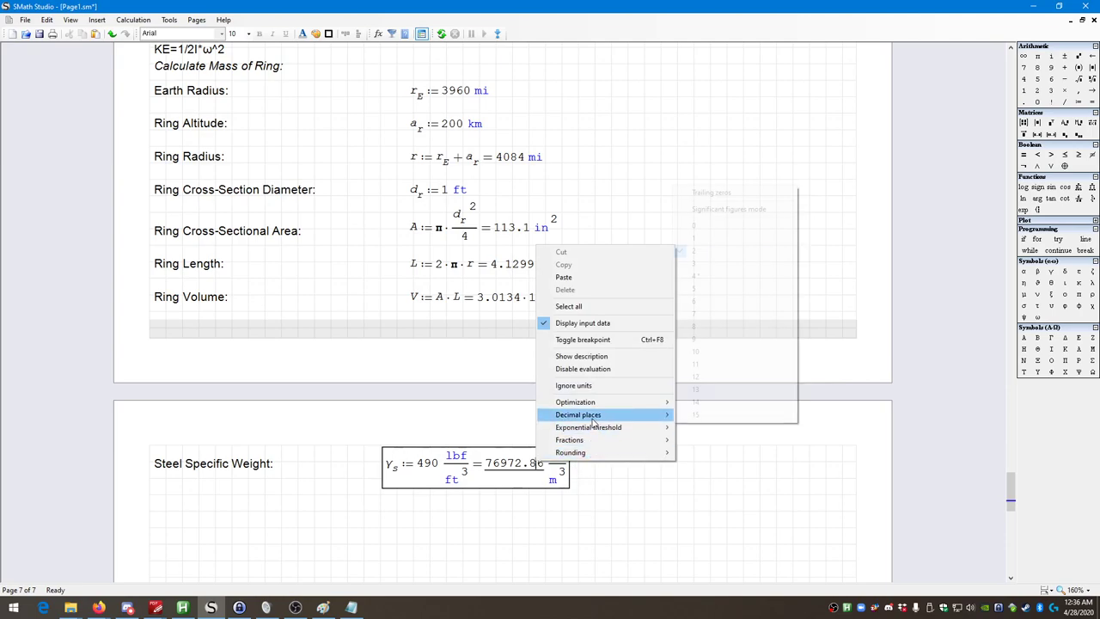
{"action": "left_click", "coordinate": [727, 227]}
{"action": "left_click", "coordinate": [541, 514]}
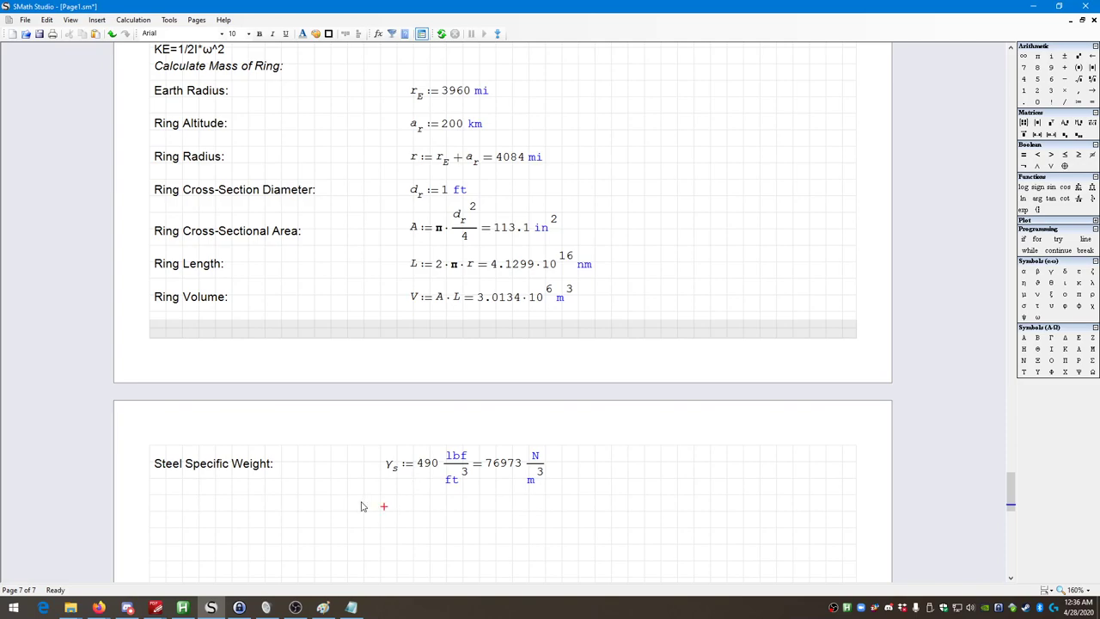
Step: Add the text label "Steel Density:" below the Steel Specific Weight label and move it up slightly to match the row spacing
{"action": "left_click", "coordinate": [160, 489]}
{"action": "left_click", "coordinate": [410, 508]}
{"action": "mouse_move", "coordinate": [422, 466]}
{"action": "left_click", "coordinate": [218, 532]}
{"action": "left_click", "coordinate": [147, 510]}
{"action": "scroll", "coordinate": [189, 513], "scroll_direction": "down", "scroll_amount": 3}
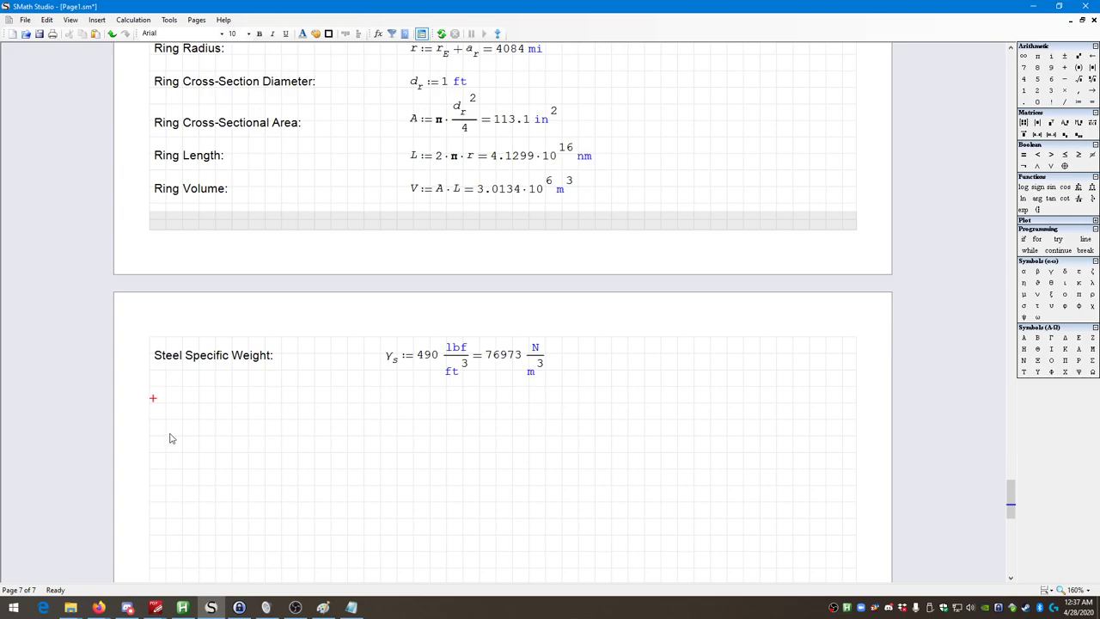
{"action": "key", "text": "quotedbl"}
{"action": "type", "text": "Steel Density:"}
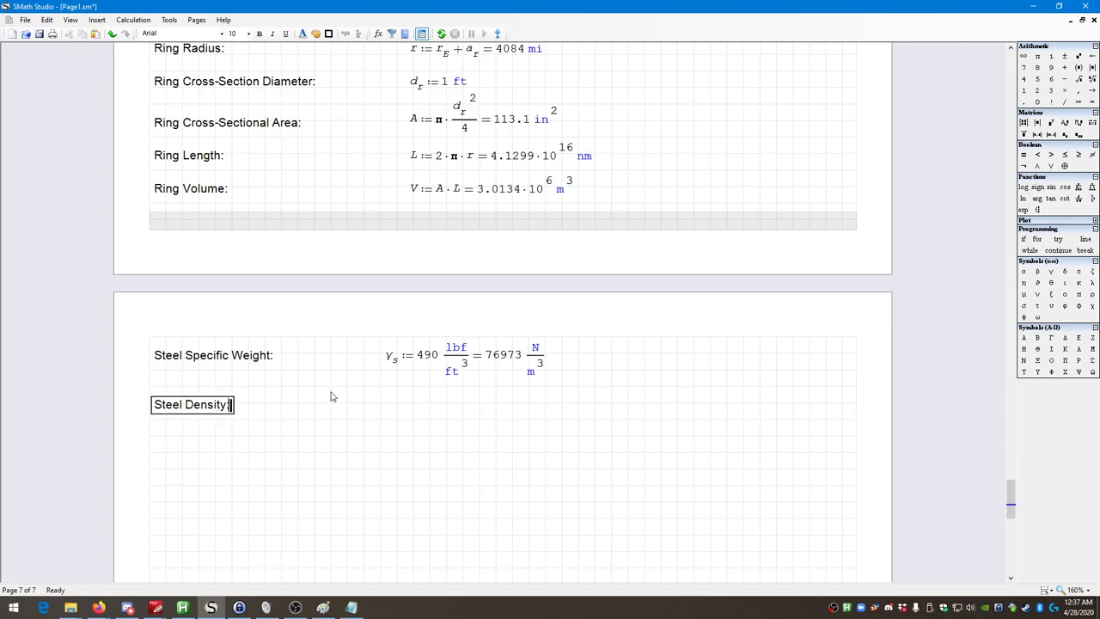
{"action": "left_click_drag", "start_coordinate": [335, 456], "coordinate": [179, 395]}
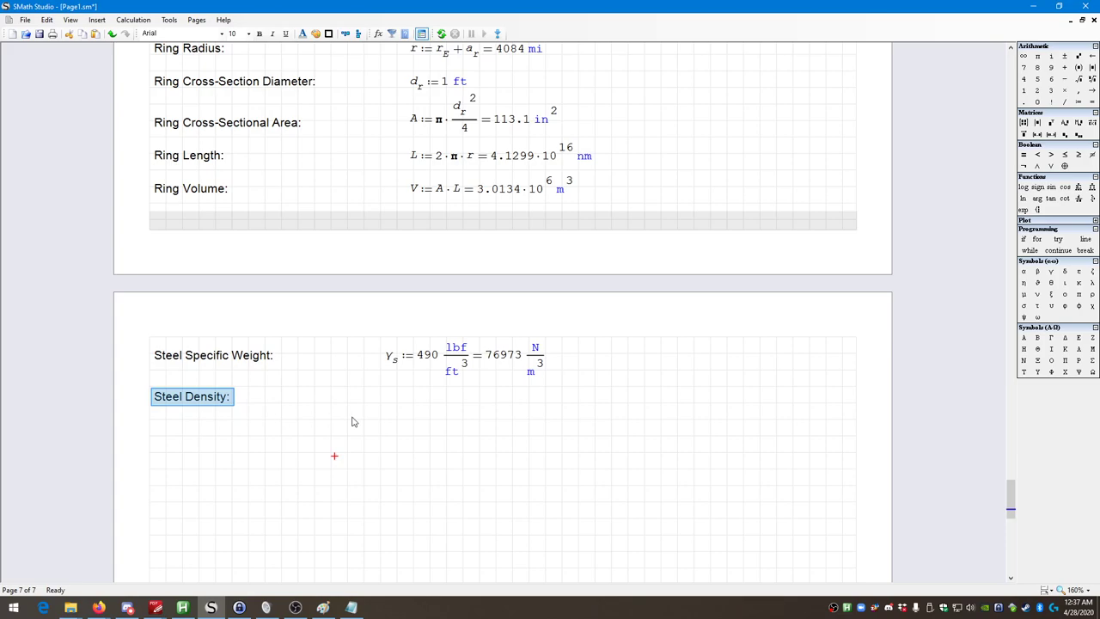
Step: Start a definition of ρ with subscript s beside the Steel Density label, leaving its value empty
{"action": "left_click", "coordinate": [385, 400]}
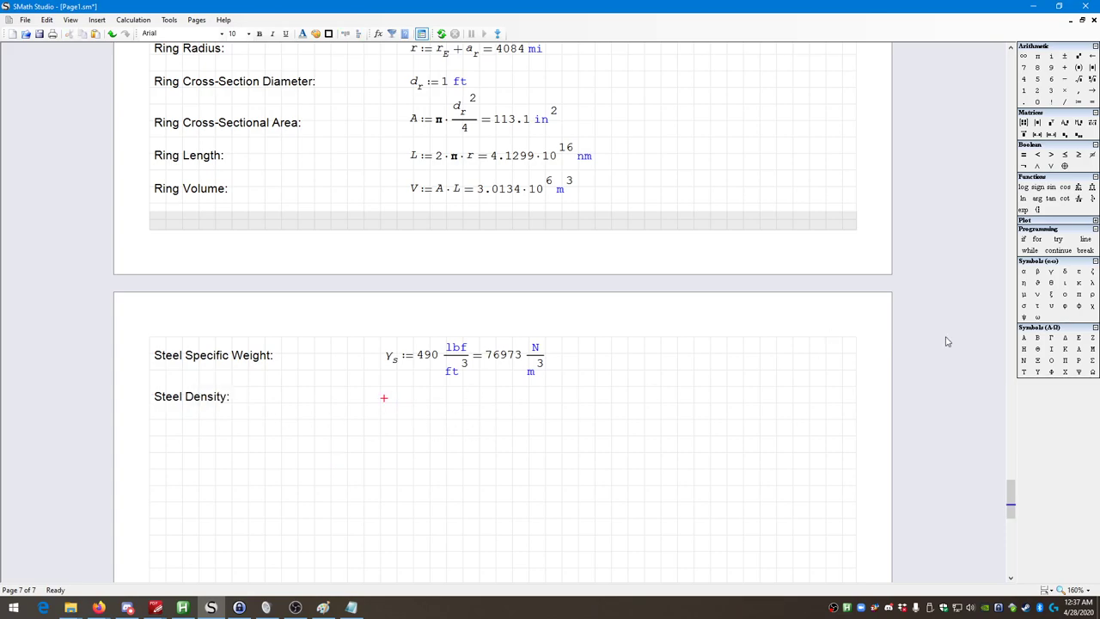
{"action": "left_click", "coordinate": [1092, 294]}
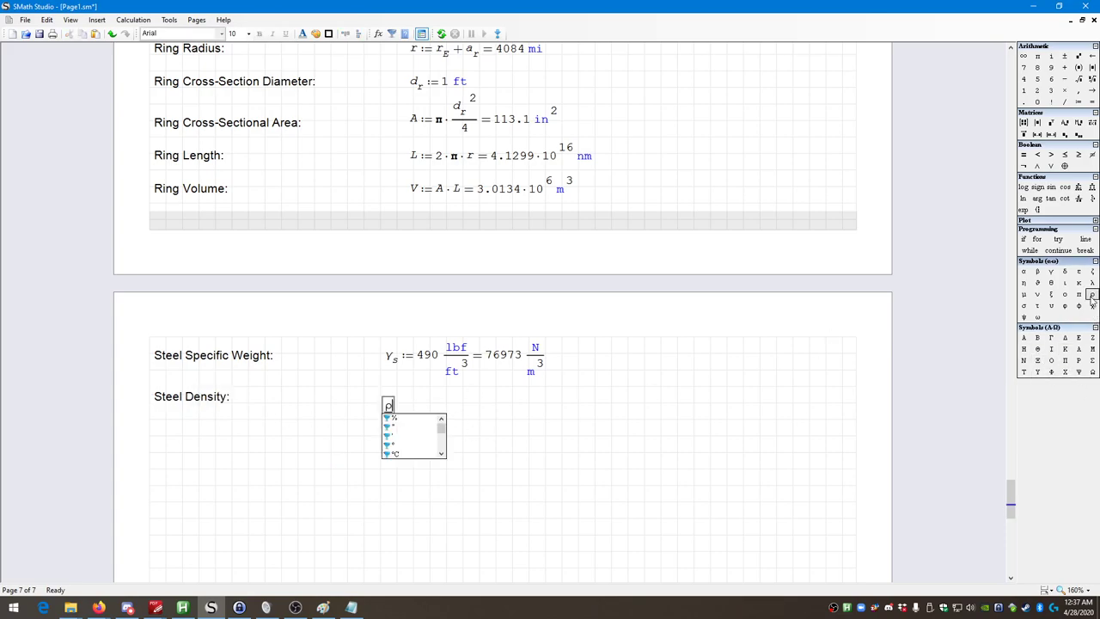
{"action": "type", "text": ".s:"}
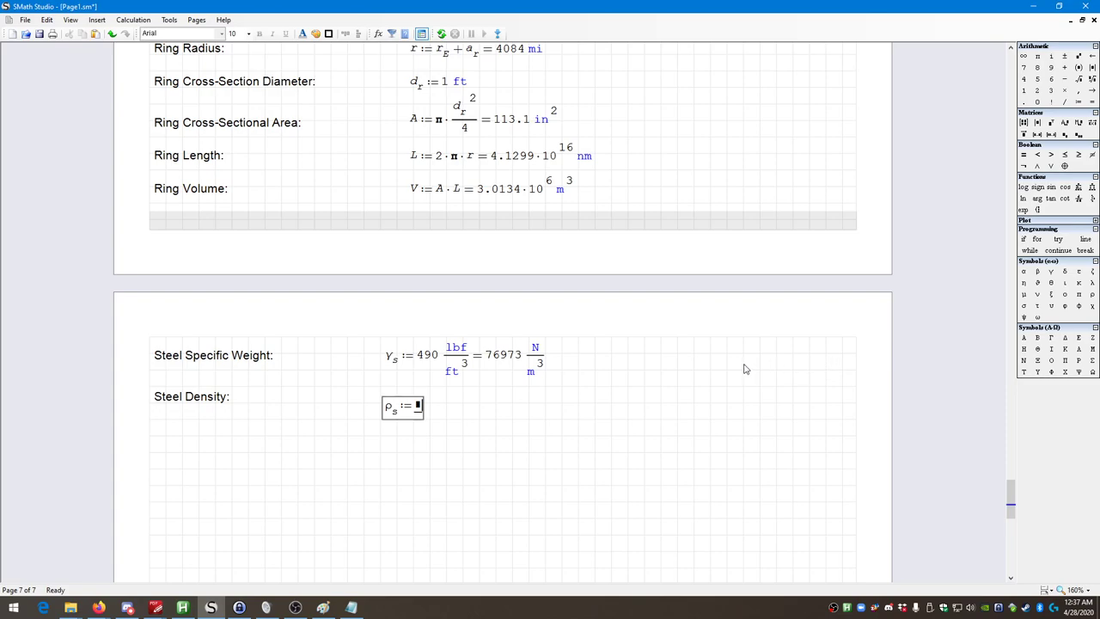
Step: Add the text note "γ=ρ*g" in the blank area beyond the steel specific weight definition
{"action": "left_click", "coordinate": [697, 348]}
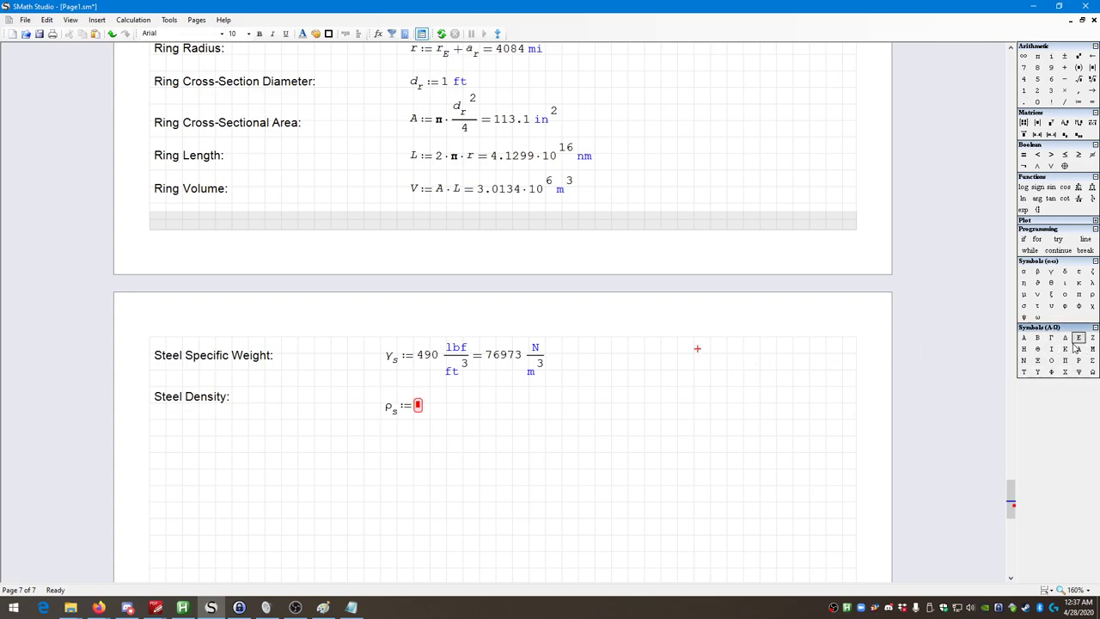
{"action": "key", "text": "quotedbl"}
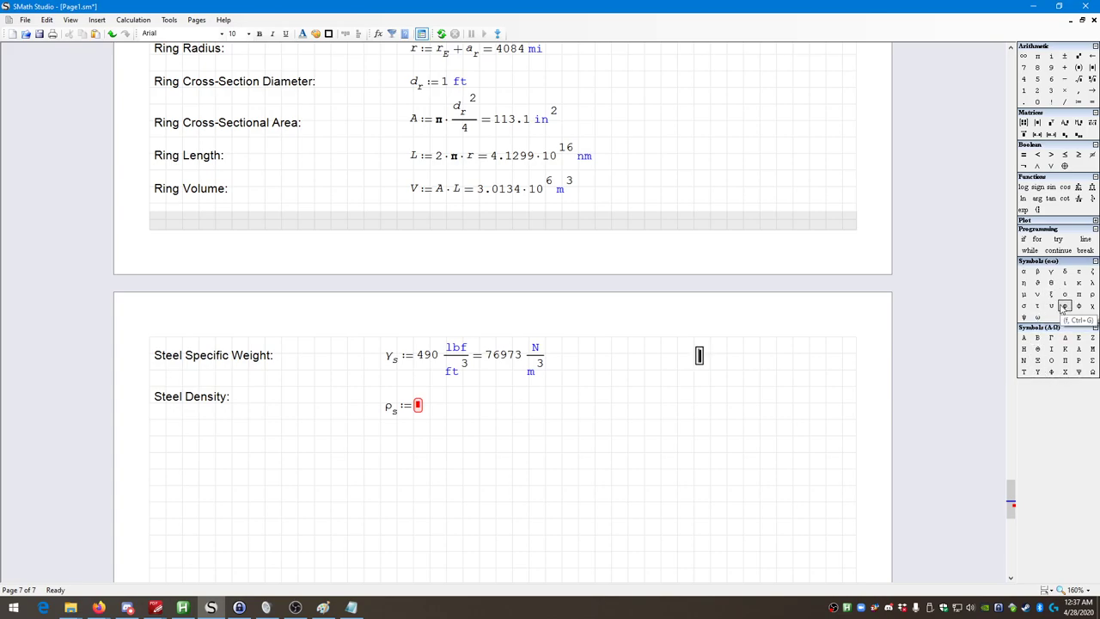
{"action": "left_click", "coordinate": [1051, 272]}
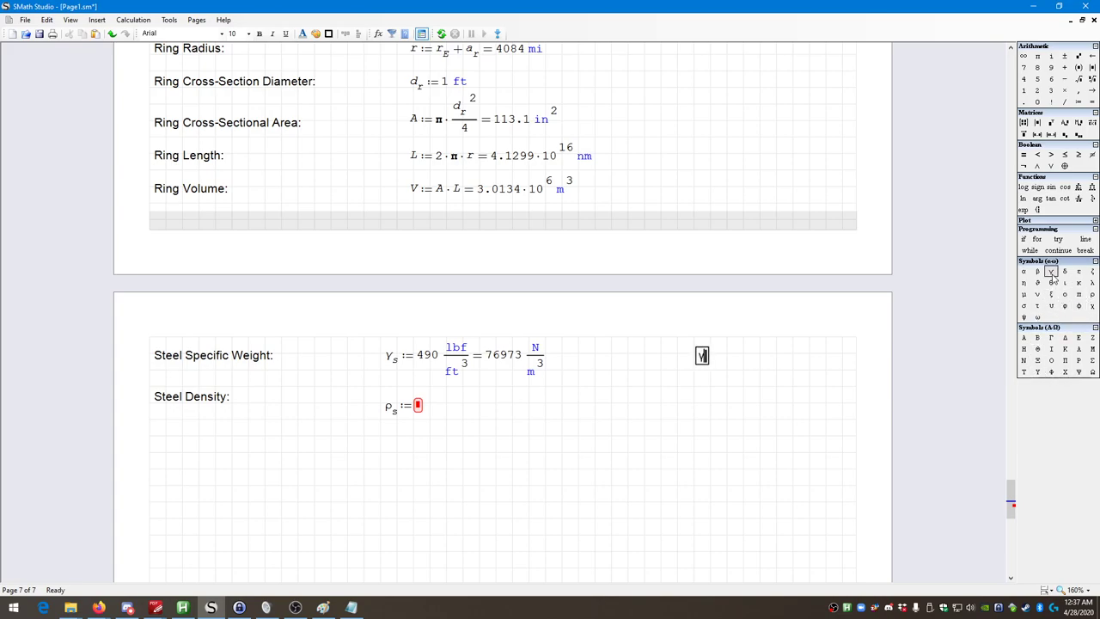
{"action": "type", "text": "="}
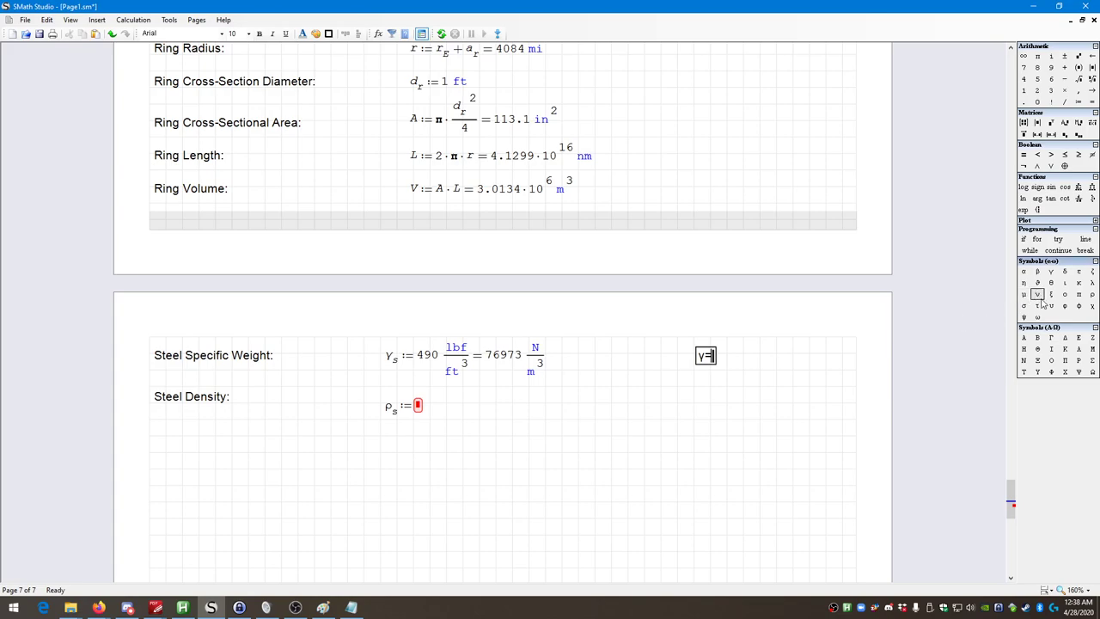
{"action": "left_click", "coordinate": [1090, 294]}
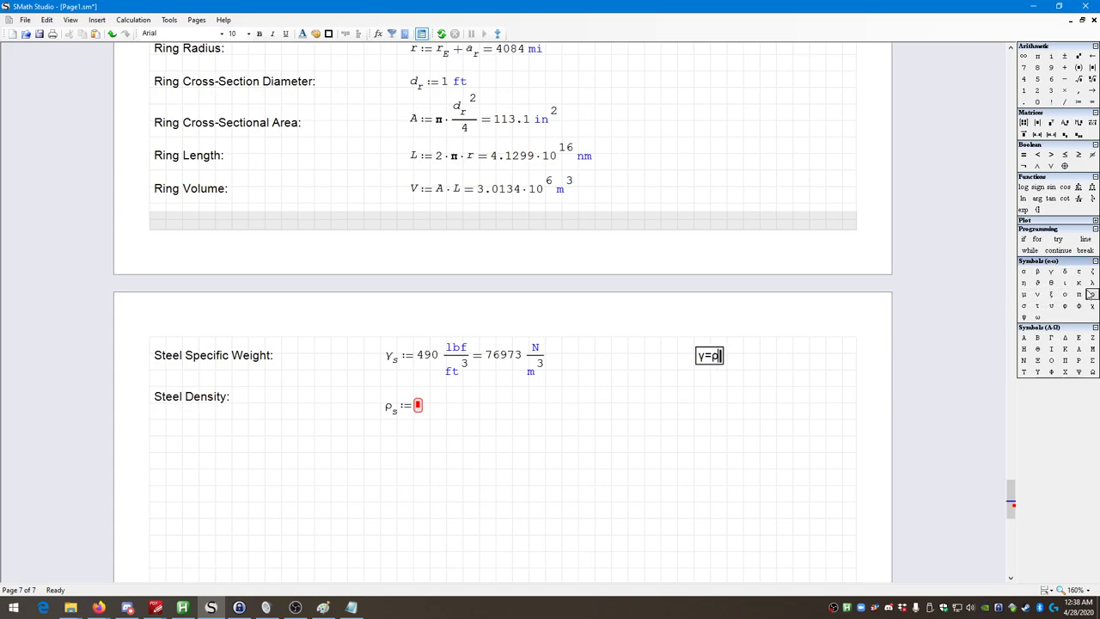
{"action": "type", "text": "*g"}
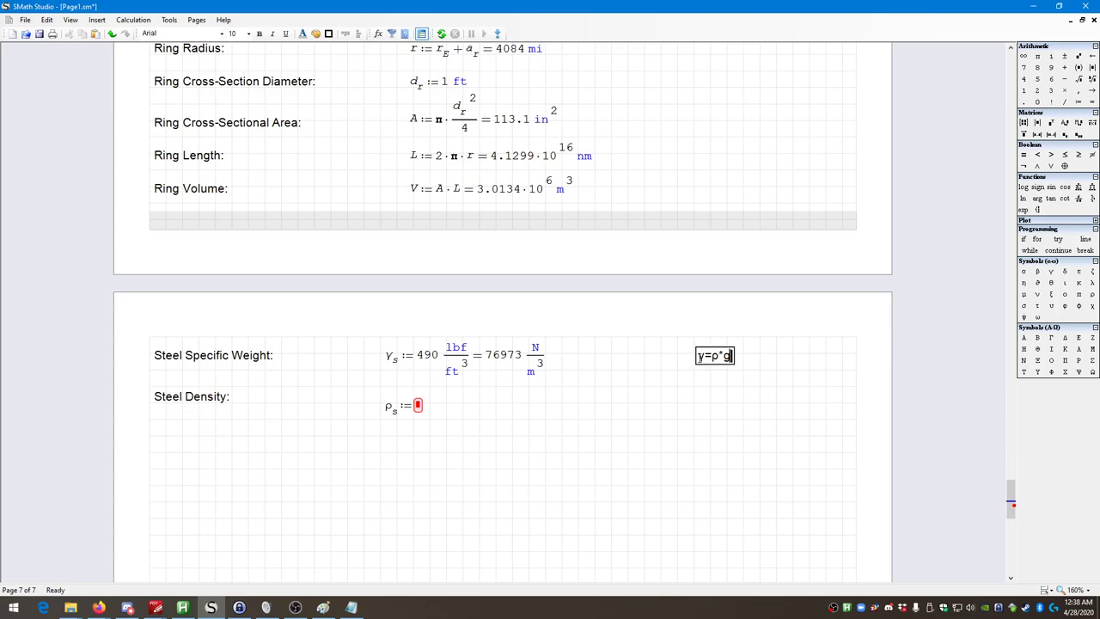
Step: Enter γ with subscript s as the numerator of a fraction in the empty ρs definition
{"action": "left_click", "coordinate": [419, 405]}
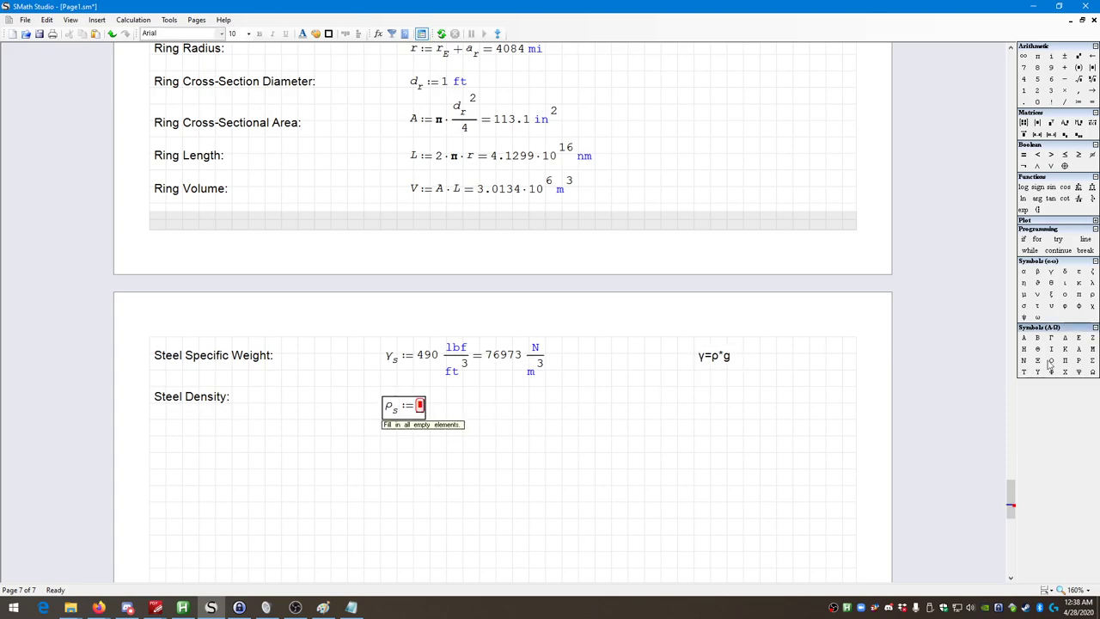
{"action": "left_click", "coordinate": [1050, 272]}
{"action": "type", "text": ".s"}
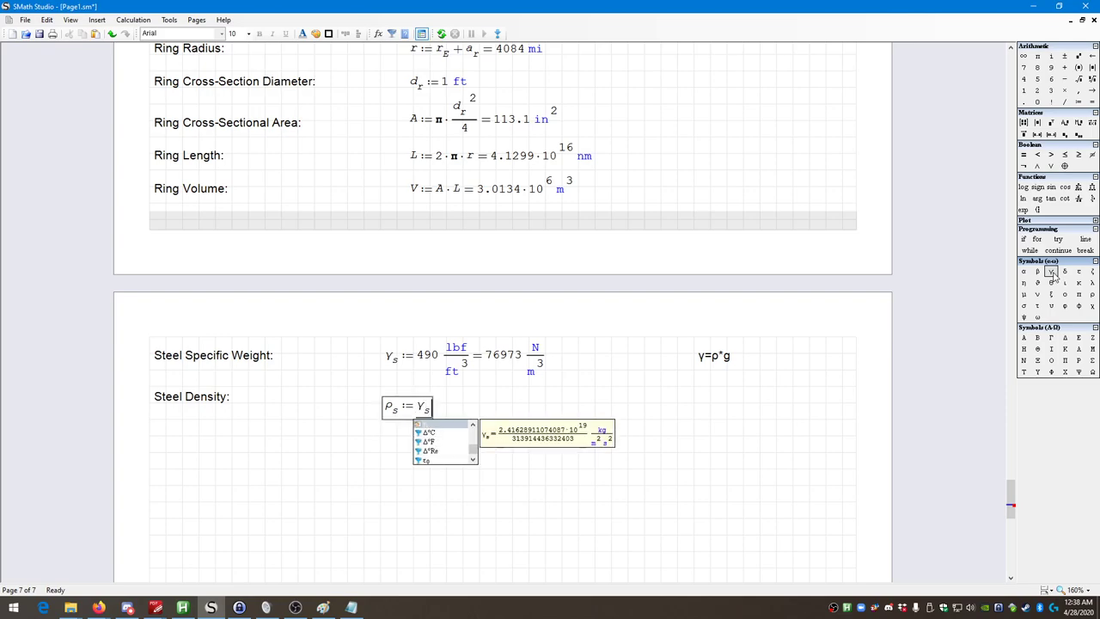
{"action": "type", "text": "/"}
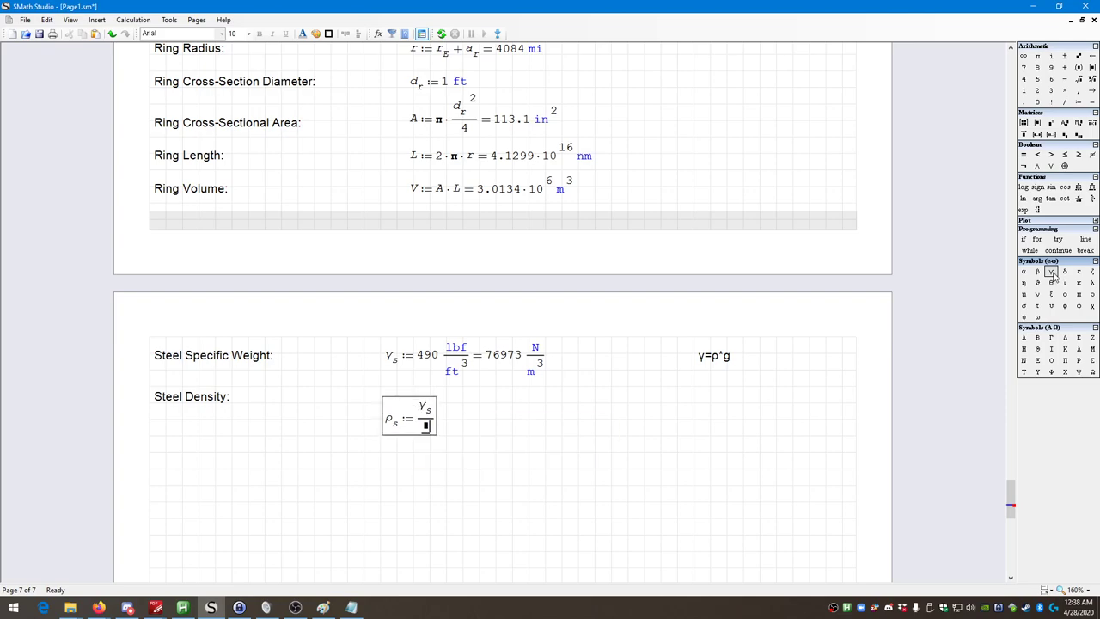
{"action": "type", "text": "g"}
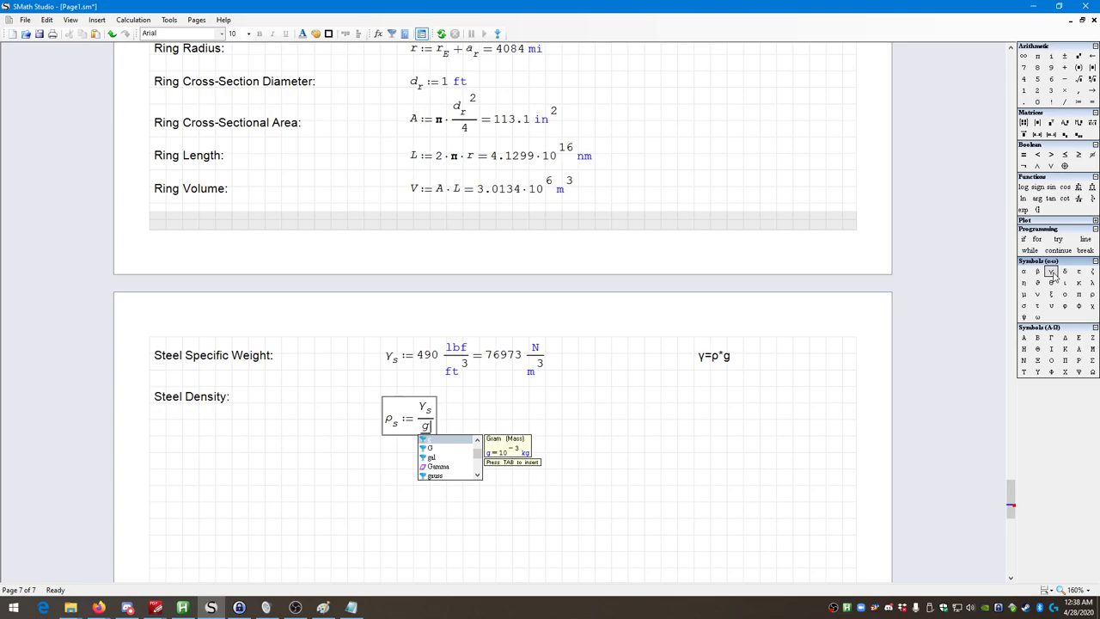
{"action": "key", "text": "BackSpace"}
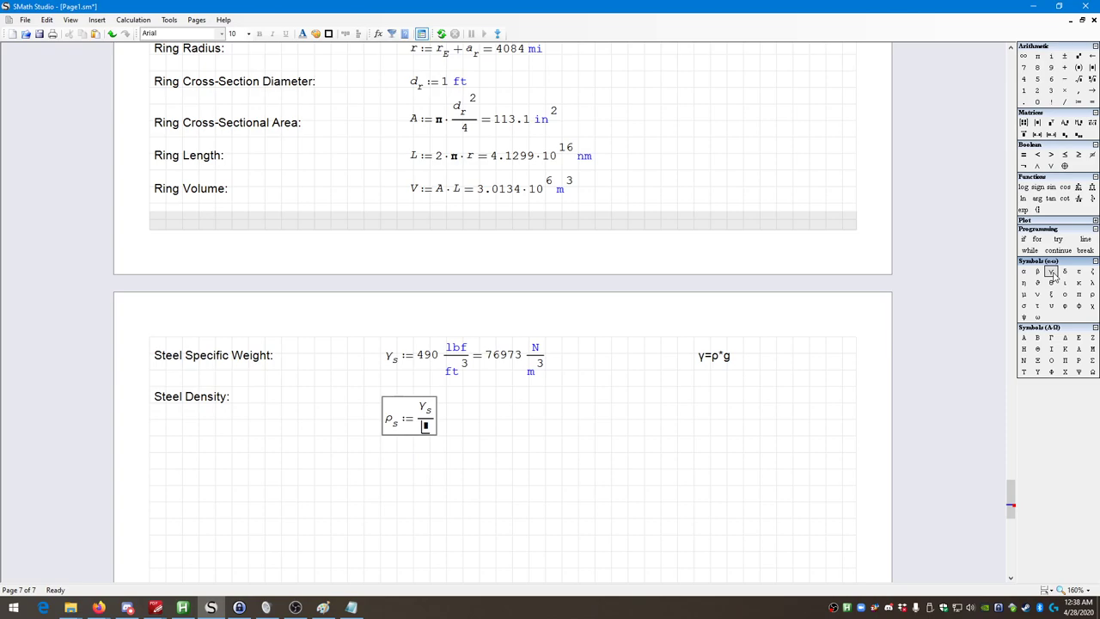
{"action": "type", "text": "9.8*m/"}
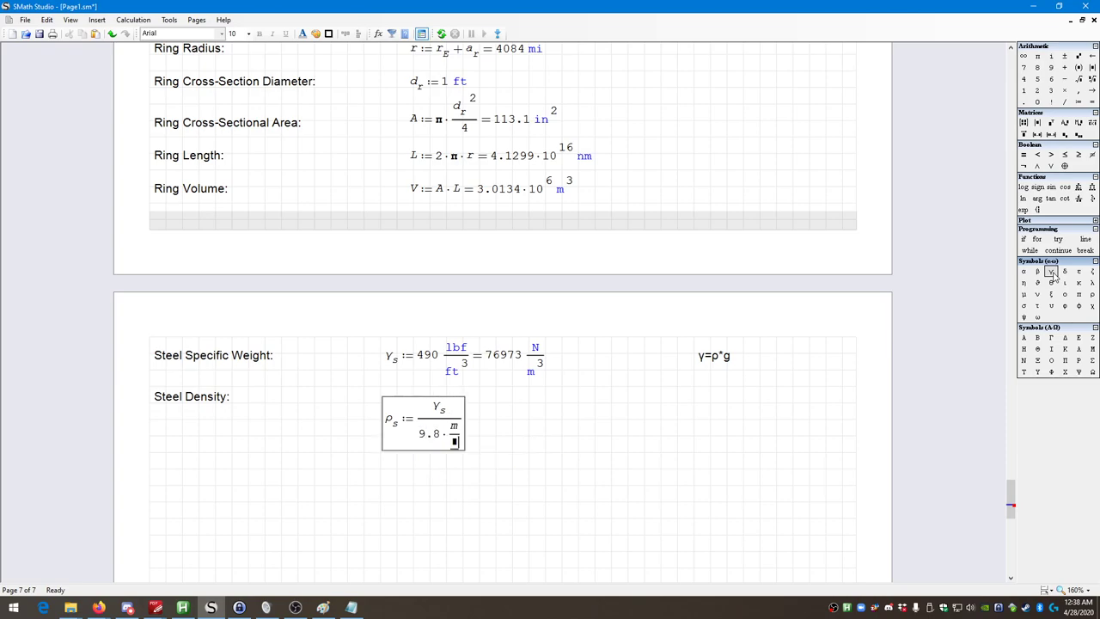
{"action": "key", "text": "BackSpace"}
{"action": "key", "text": "BackSpace"}
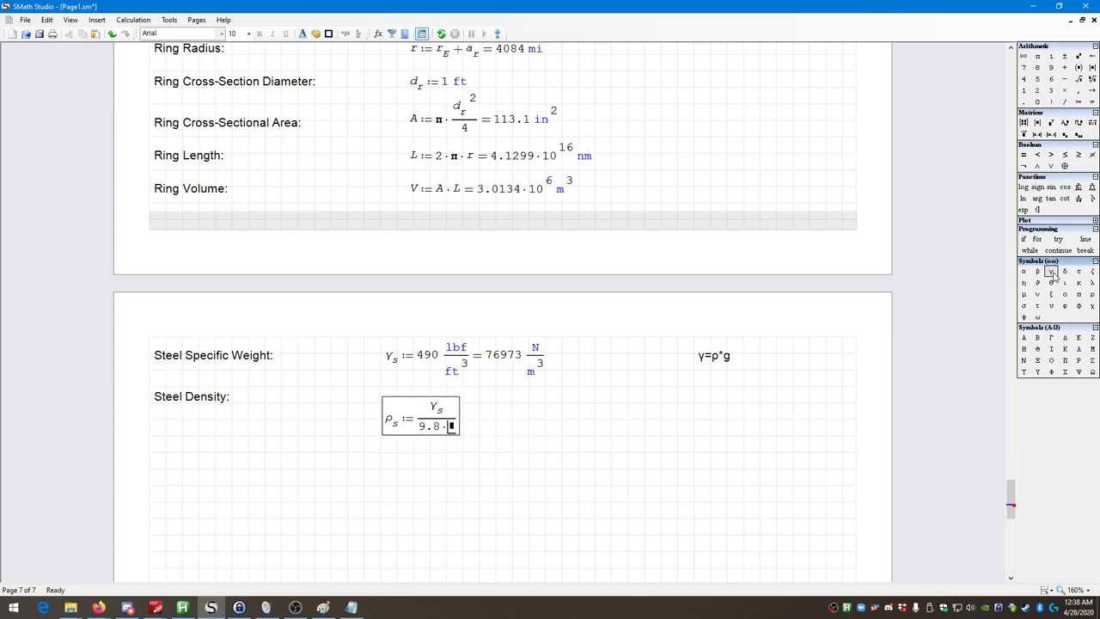
{"action": "type", "text": "m/s"}
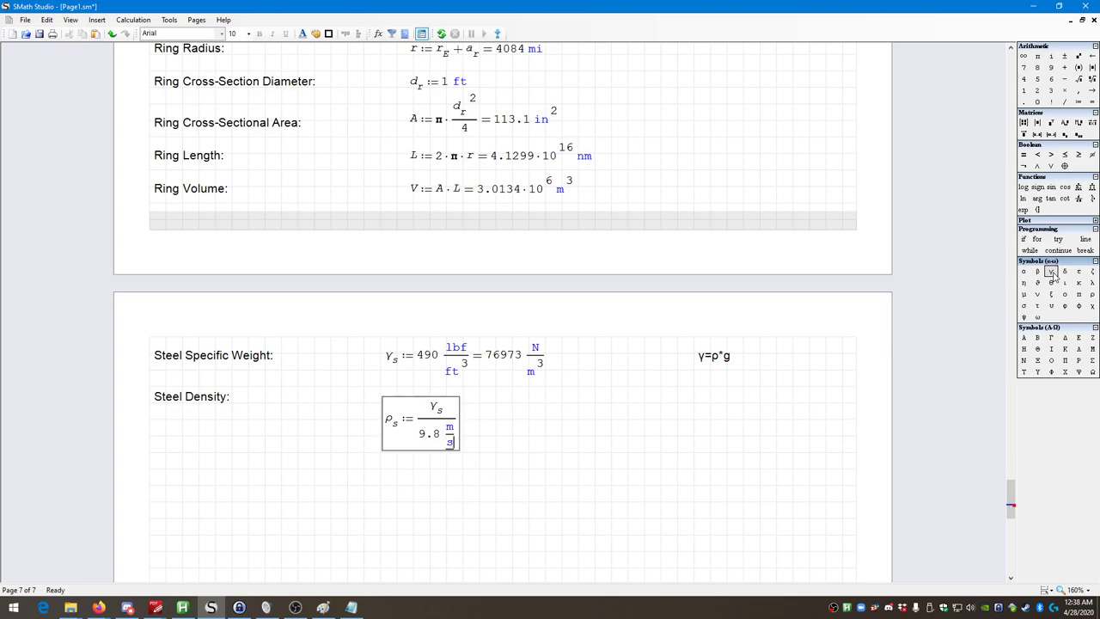
{"action": "type", "text": "^2"}
{"action": "key", "text": "space"}
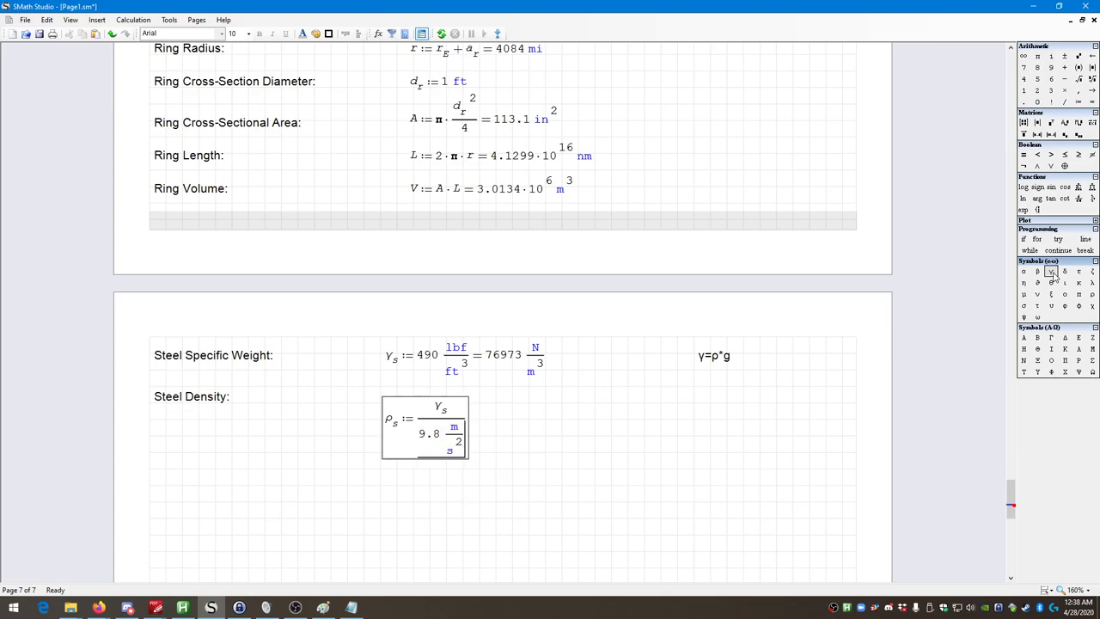
{"action": "key", "text": "BackSpace"}
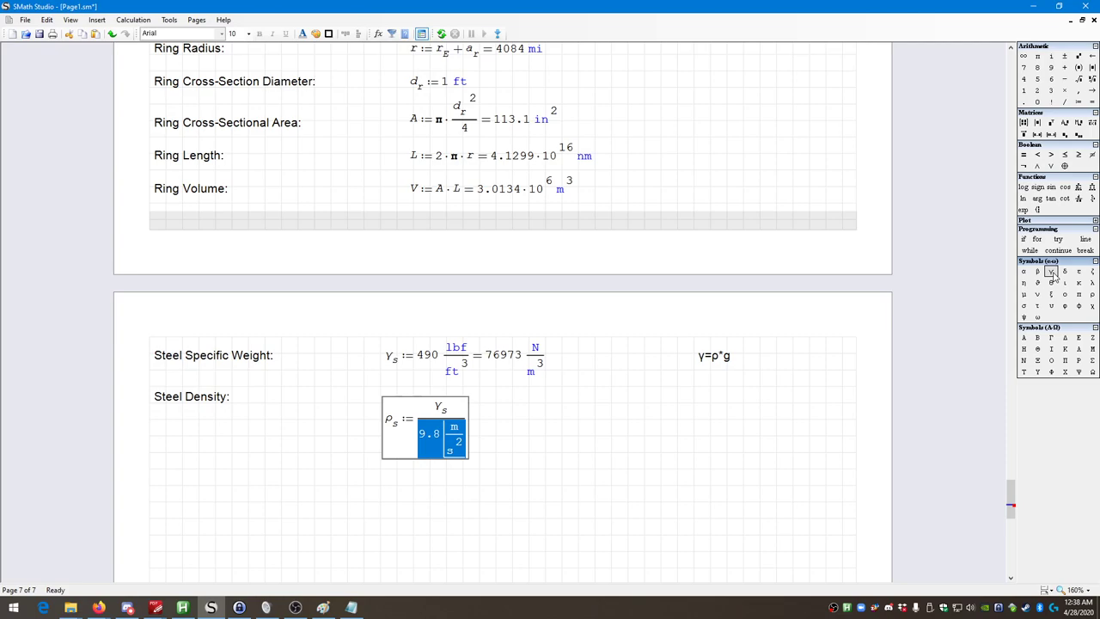
{"action": "key", "text": "BackSpace"}
Step: Enter 32.2 ft/s^2 as the denominator under γs to complete the steel density definition
{"action": "type", "text": "32.2"}
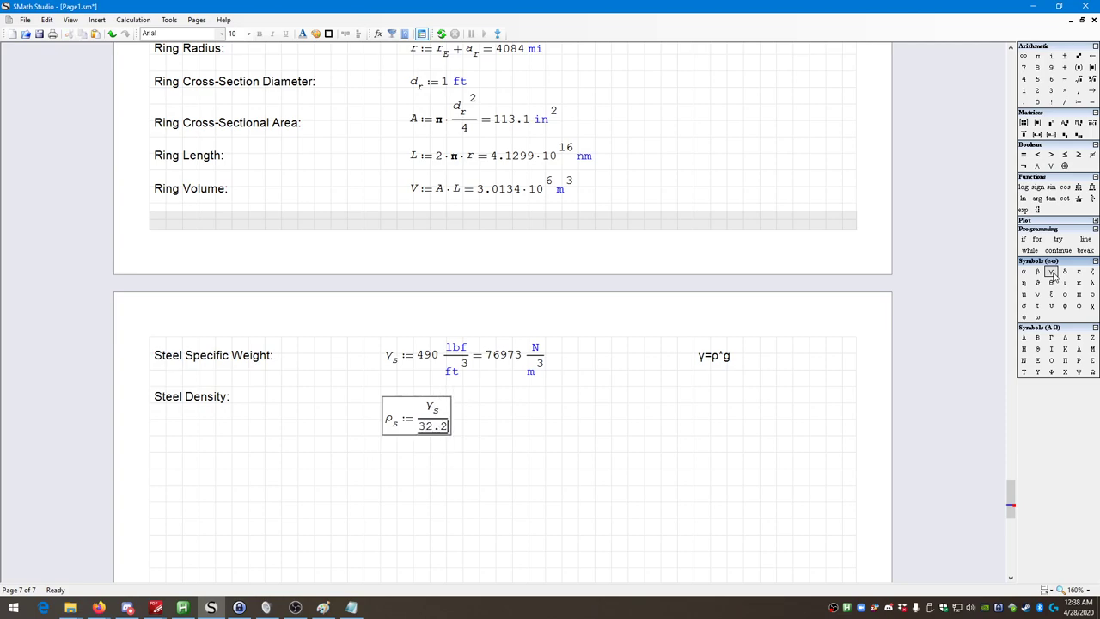
{"action": "type", "text": "*ft"}
{"action": "type", "text": "/"}
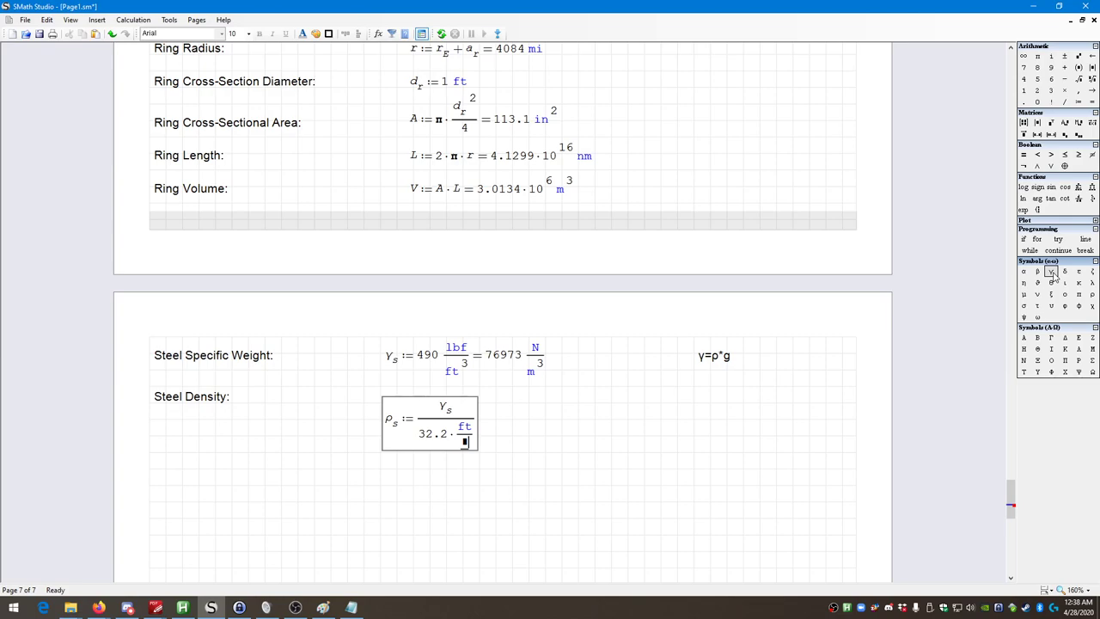
{"action": "type", "text": "s^2"}
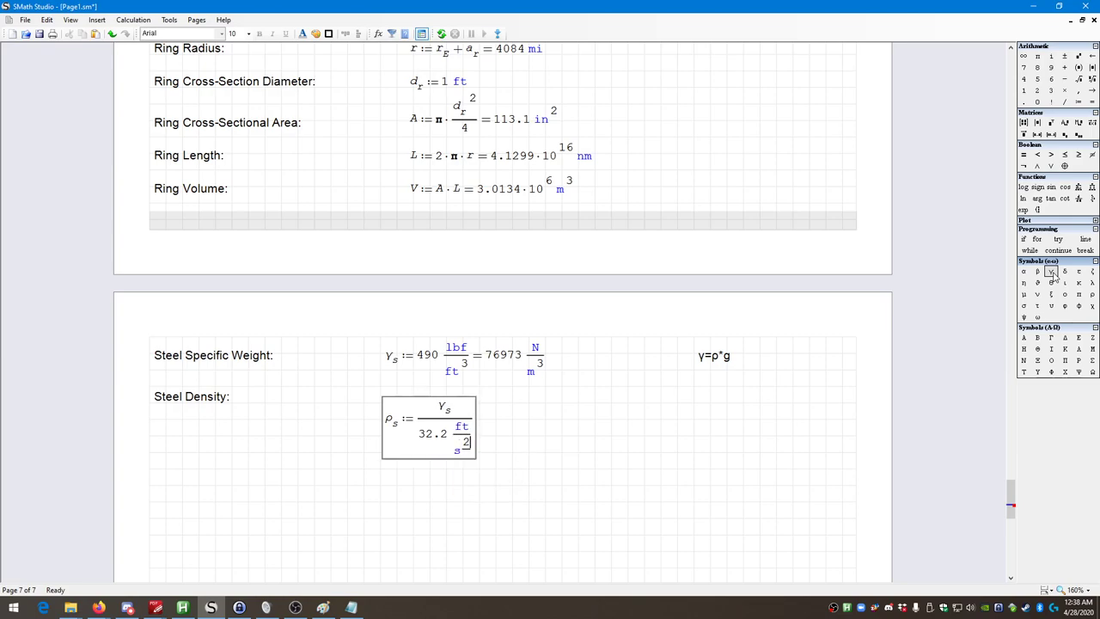
{"action": "key", "text": "Return"}
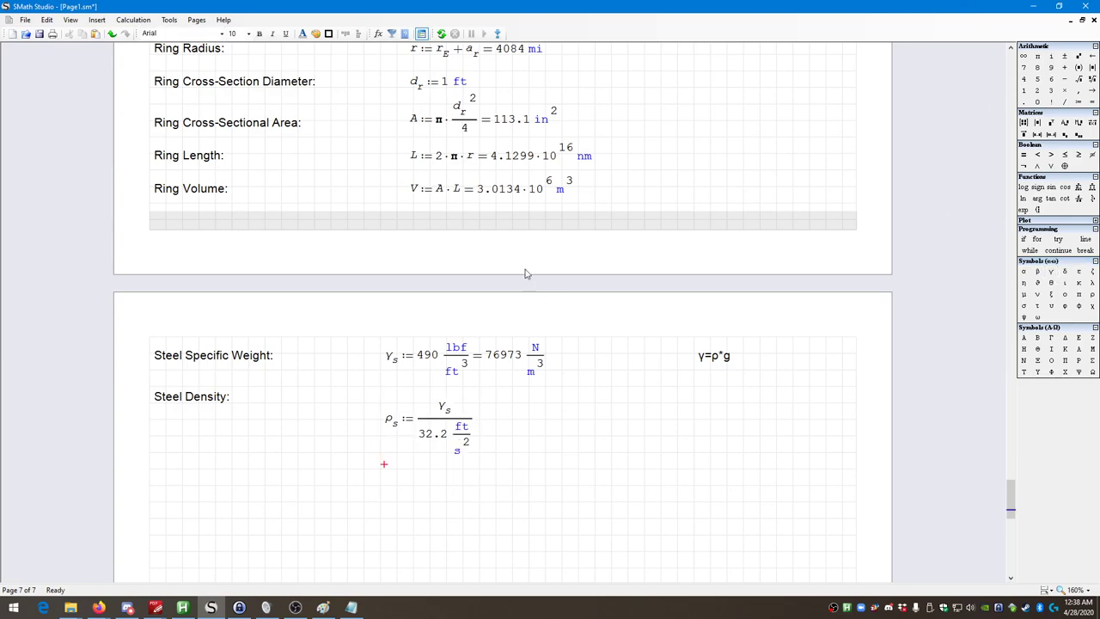
Step: Evaluate the ρs definition numerically and move the expression up level with the Steel Density label
{"action": "left_click", "coordinate": [476, 417]}
{"action": "left_click", "coordinate": [478, 421]}
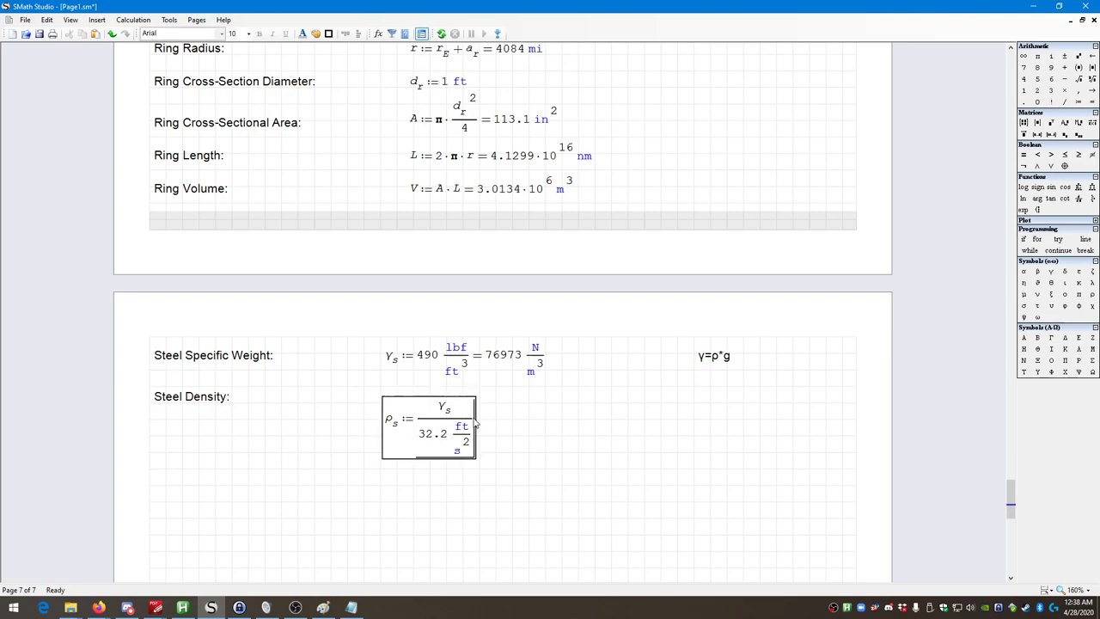
{"action": "type", "text": "= 7842.7211 kg/m^3"}
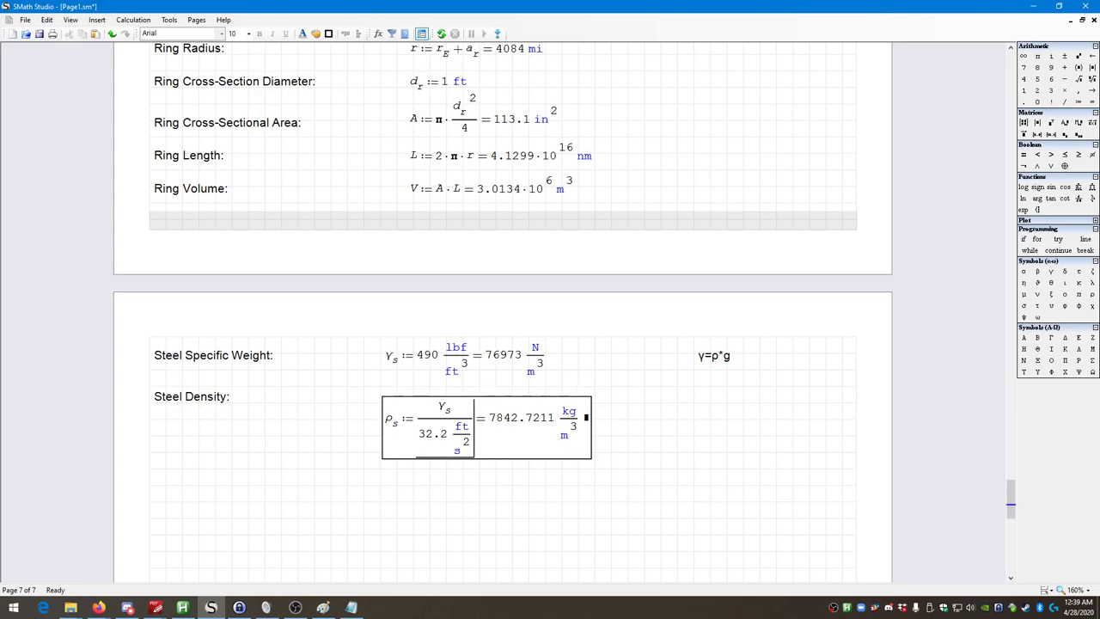
{"action": "left_click_drag", "start_coordinate": [649, 489], "coordinate": [454, 450]}
{"action": "key", "text": "Up"}
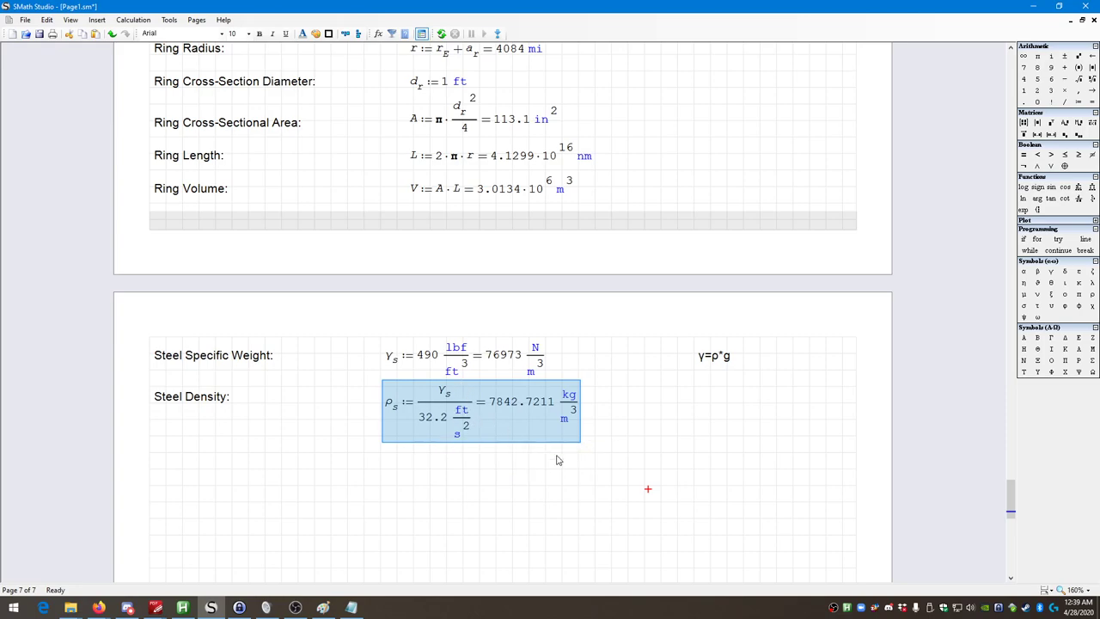
{"action": "left_click", "coordinate": [597, 425]}
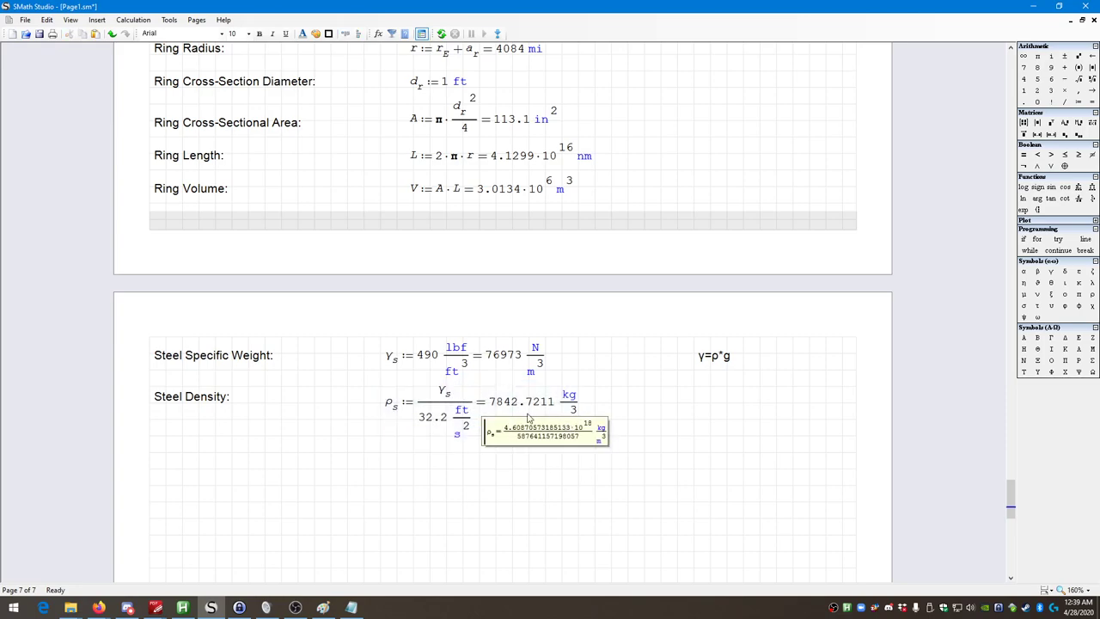
{"action": "left_click", "coordinate": [384, 490]}
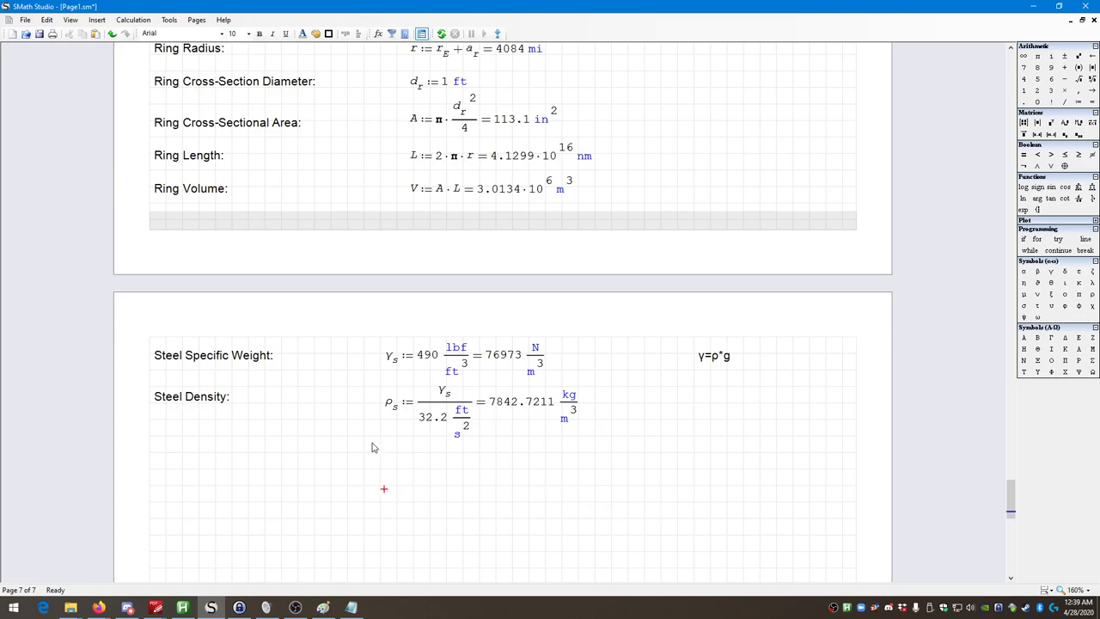
{"action": "scroll", "coordinate": [309, 430], "scroll_direction": "up", "scroll_amount": 1}
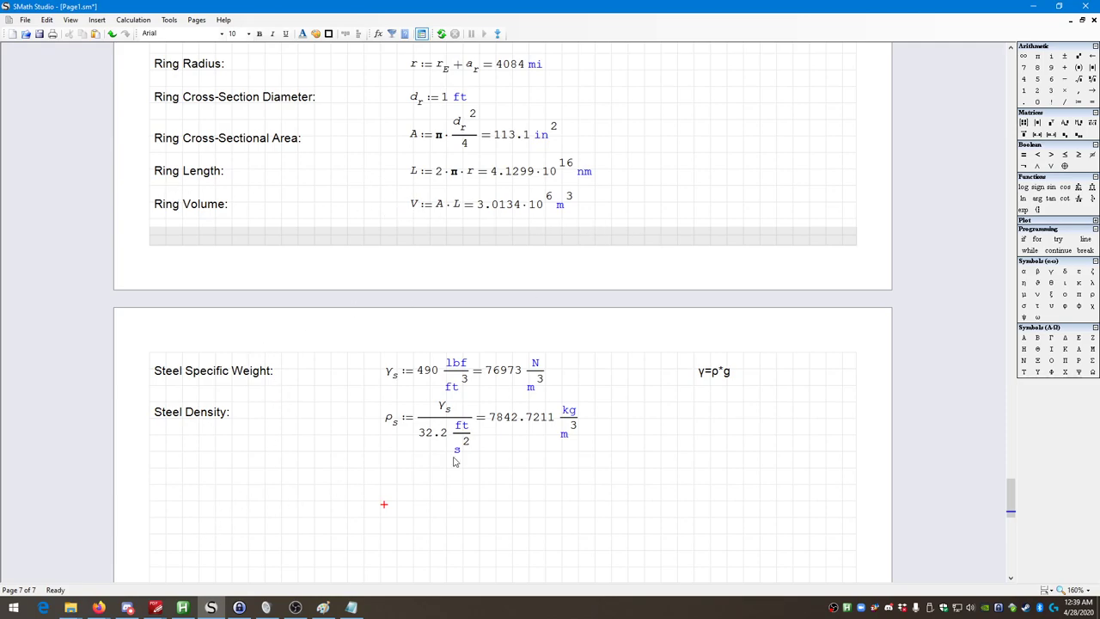
{"action": "left_click", "coordinate": [153, 482]}
{"action": "type", "text": "m "}
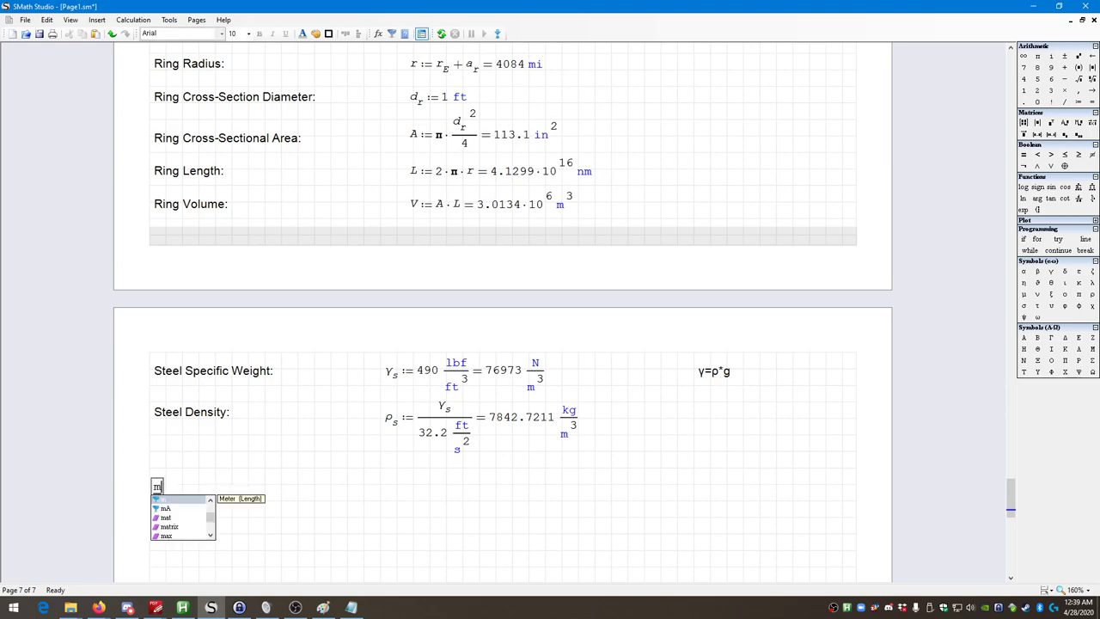
{"action": "type", "text": ":"}
{"action": "key", "text": "BackSpace"}
{"action": "key", "text": "BackSpace"}
{"action": "key", "text": "BackSpace"}
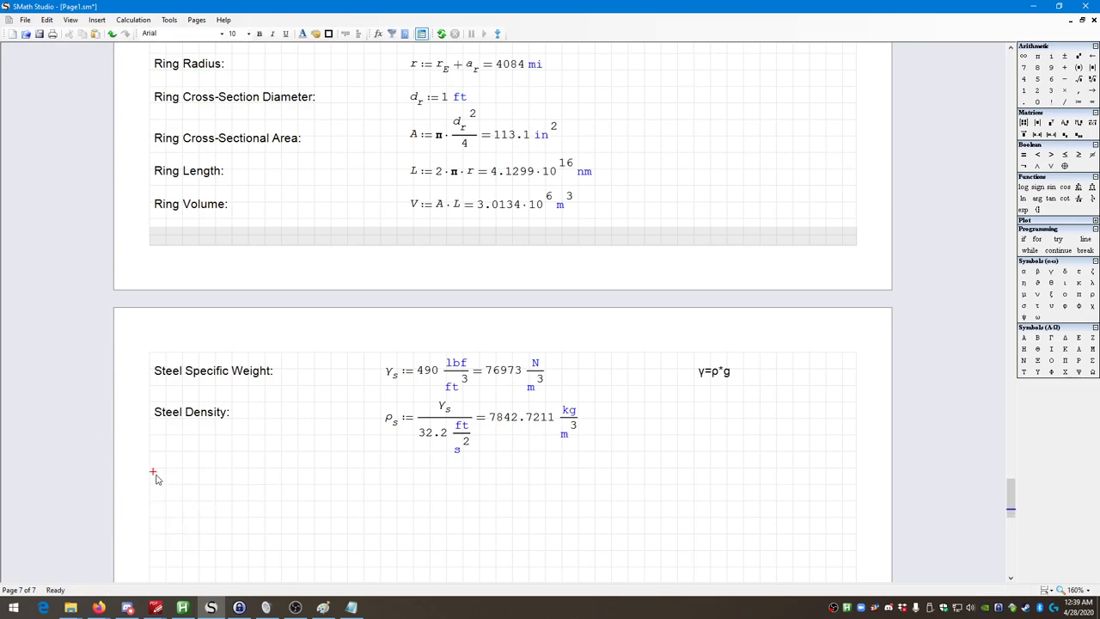
Step: Add the label "Mass:" below Steel Density and start a definition of m beside it
{"action": "type", "text": "\"Mass:"}
{"action": "left_click", "coordinate": [376, 485]}
{"action": "left_click", "coordinate": [386, 470]}
{"action": "type", "text": "m:"}
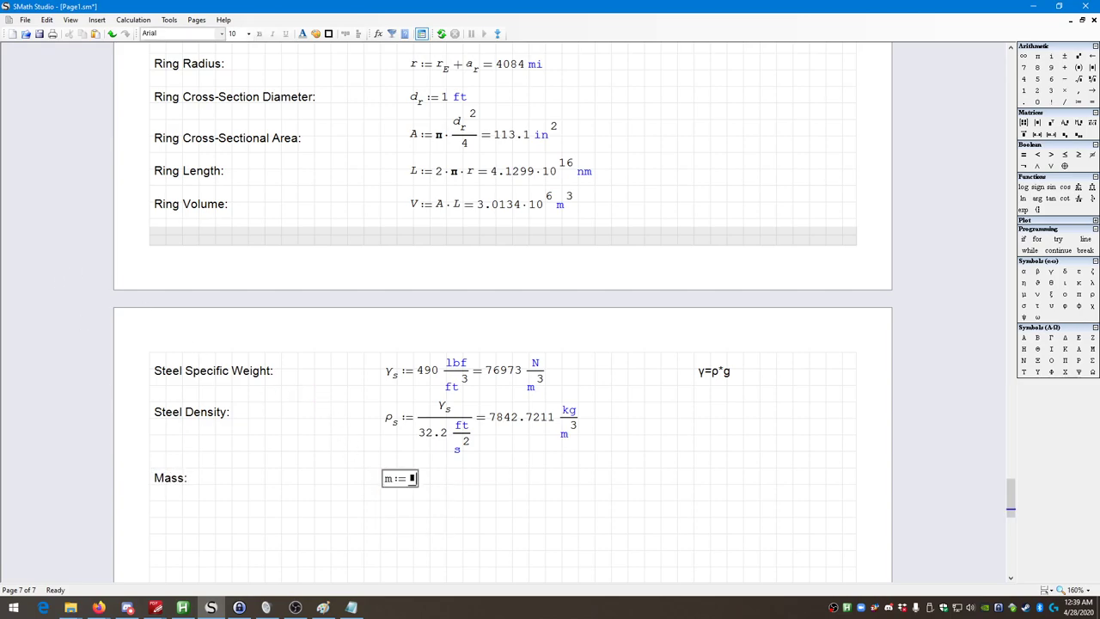
Step: Complete the mass definition as V·ρs with its numeric result, aligned with the Mass label
{"action": "type", "text": "V*"}
{"action": "left_click", "coordinate": [1092, 294]}
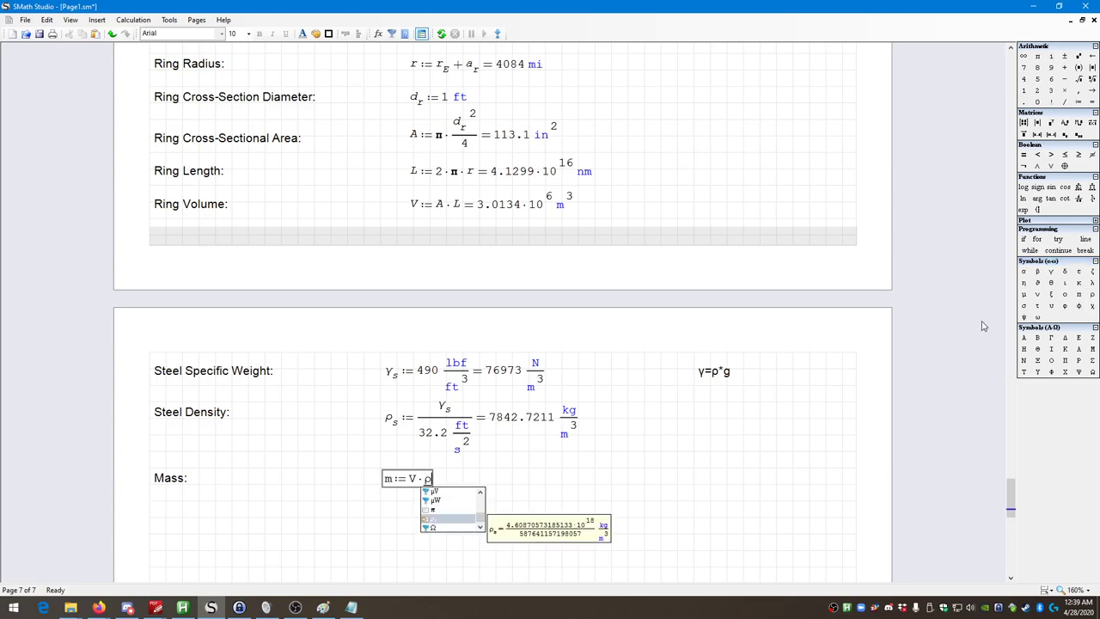
{"action": "type", "text": ".s"}
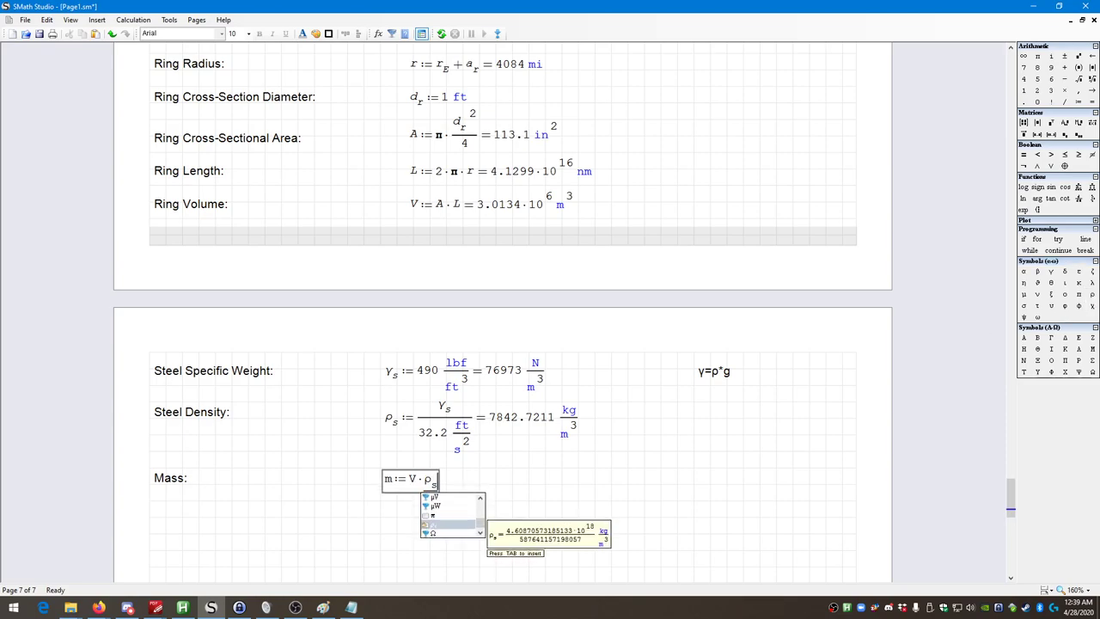
{"action": "type", "text": "= 2.3634 · 10^10 kg"}
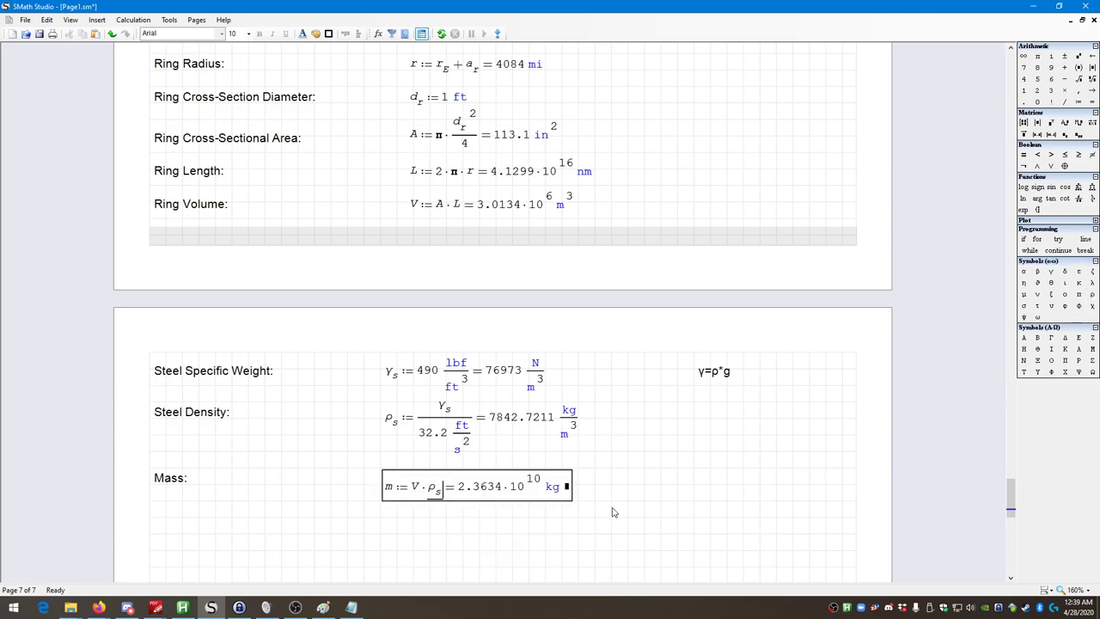
{"action": "left_click_drag", "start_coordinate": [623, 513], "coordinate": [535, 481]}
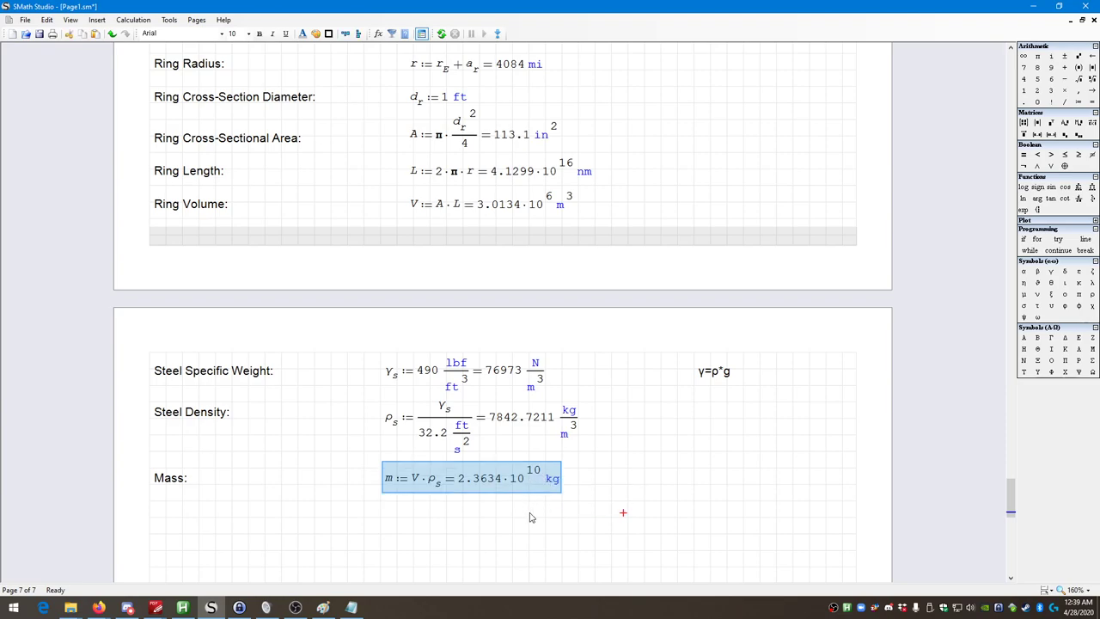
{"action": "left_click", "coordinate": [565, 489]}
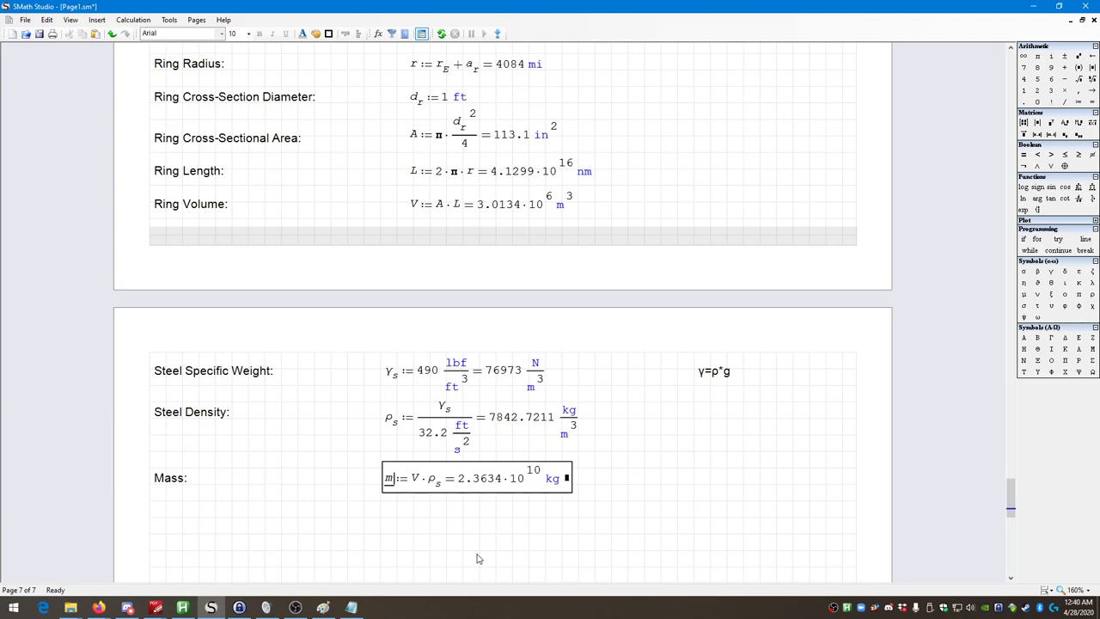
Step: Evaluate m on a separate line below the mass definition, with the result unit set to lbm
{"action": "scroll", "coordinate": [710, 536], "scroll_direction": "down", "scroll_amount": 1}
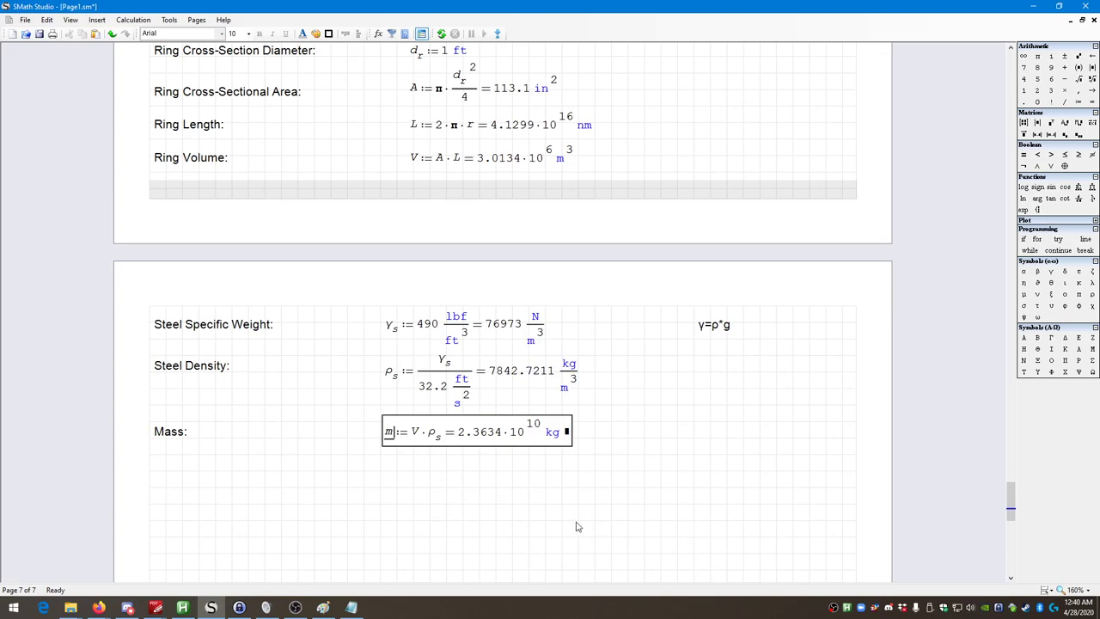
{"action": "left_click", "coordinate": [368, 483]}
{"action": "left_click", "coordinate": [556, 435]}
{"action": "left_click", "coordinate": [399, 469]}
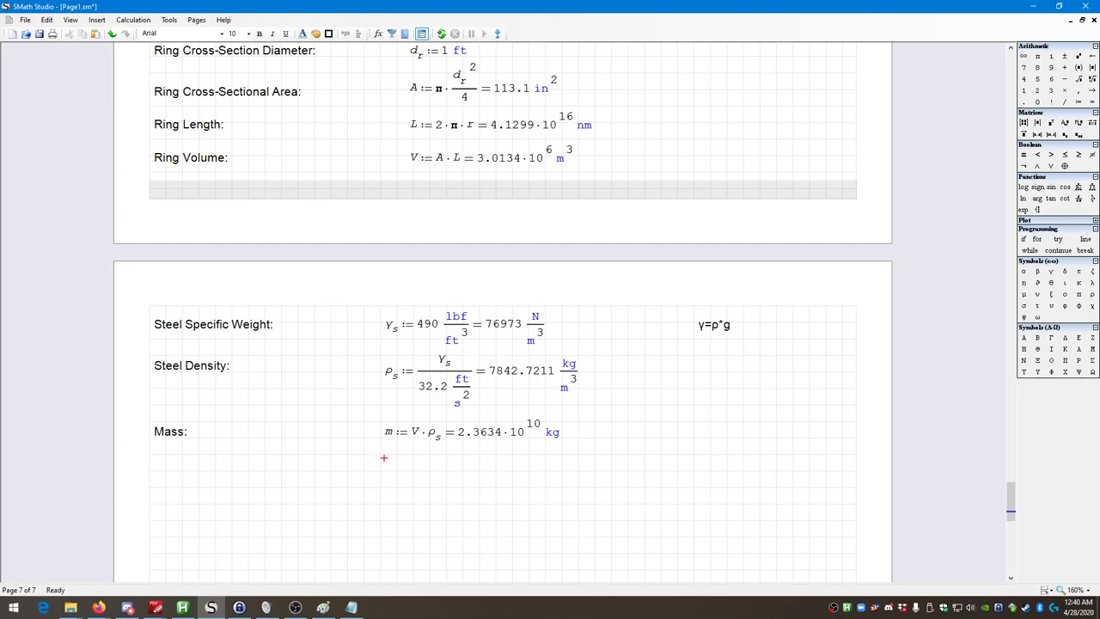
{"action": "left_click", "coordinate": [390, 475]}
{"action": "type", "text": "m"}
{"action": "key", "text": "BackSpace"}
{"action": "type", "text": "m "}
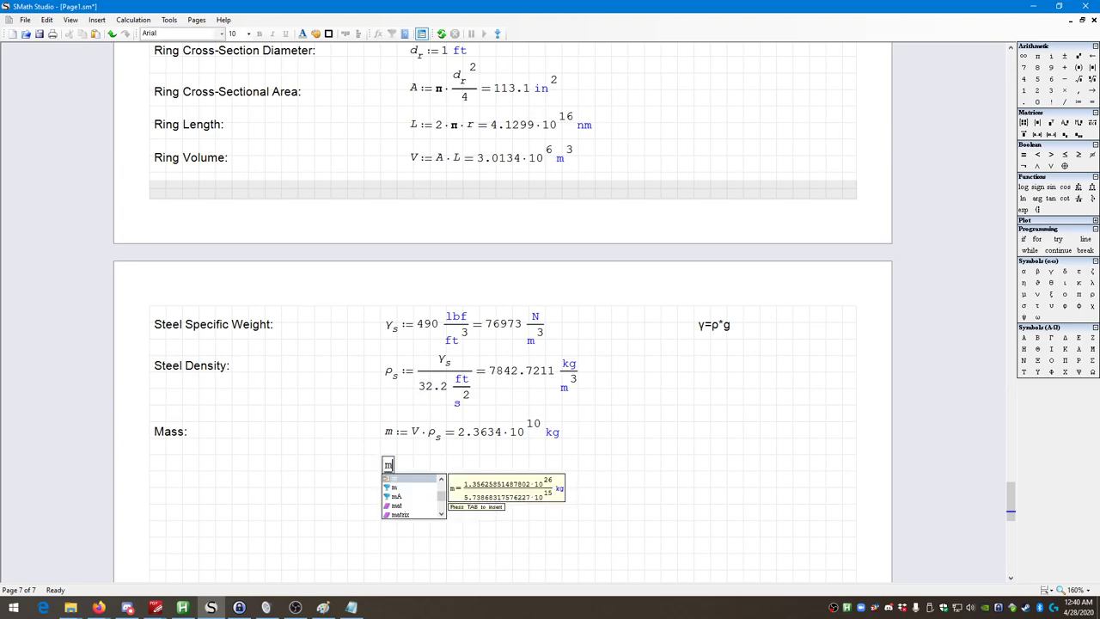
{"action": "type", "text": "= ■ "}
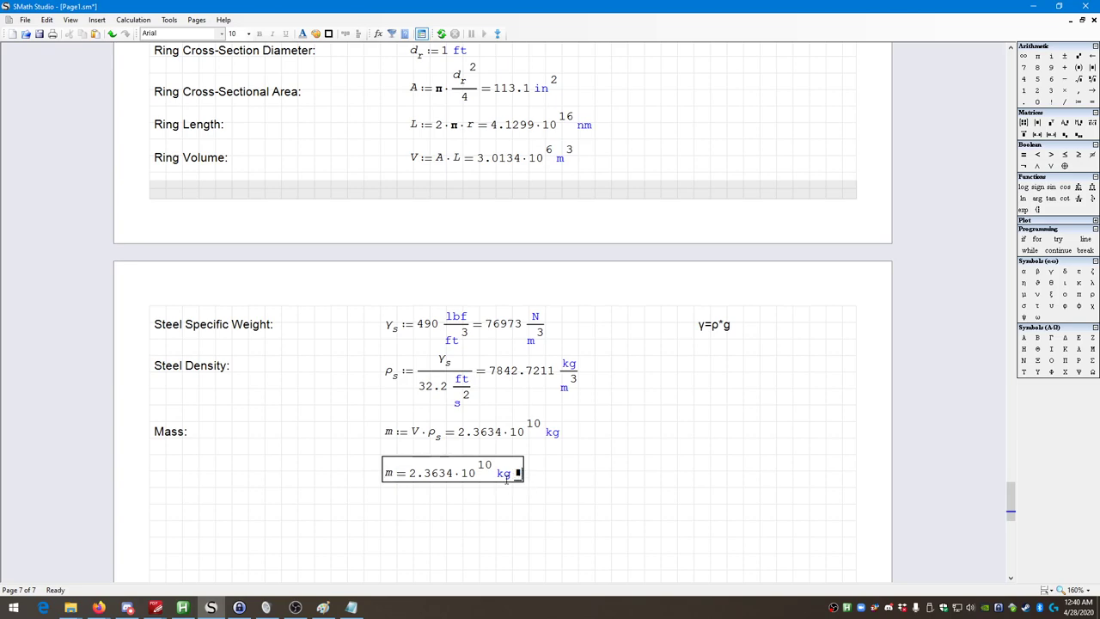
{"action": "type", "text": "lbm"}
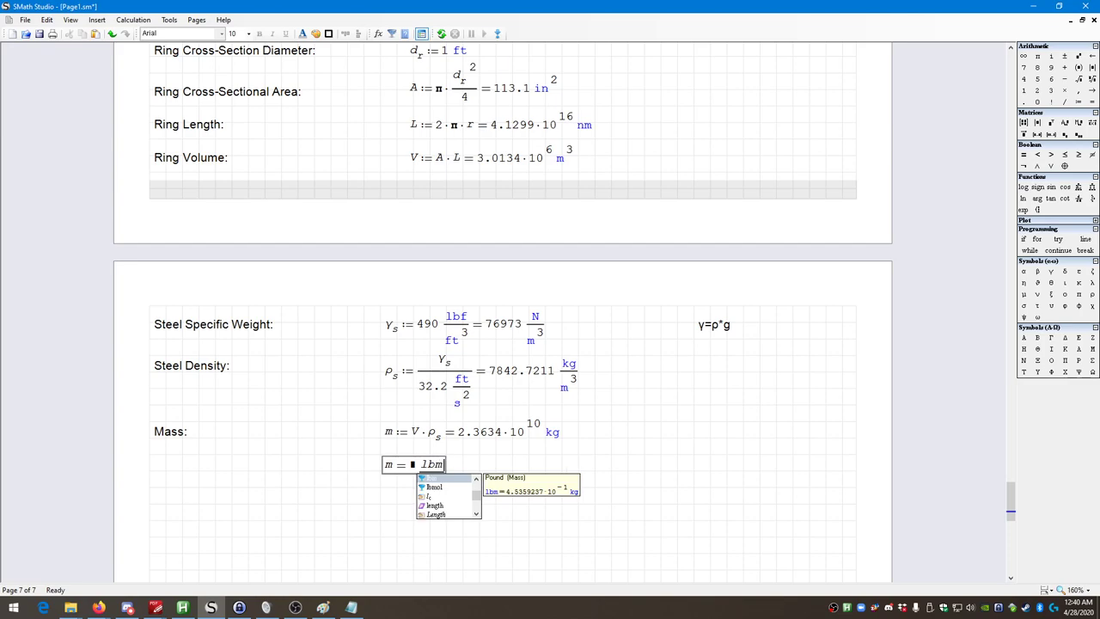
{"action": "key", "text": "Tab"}
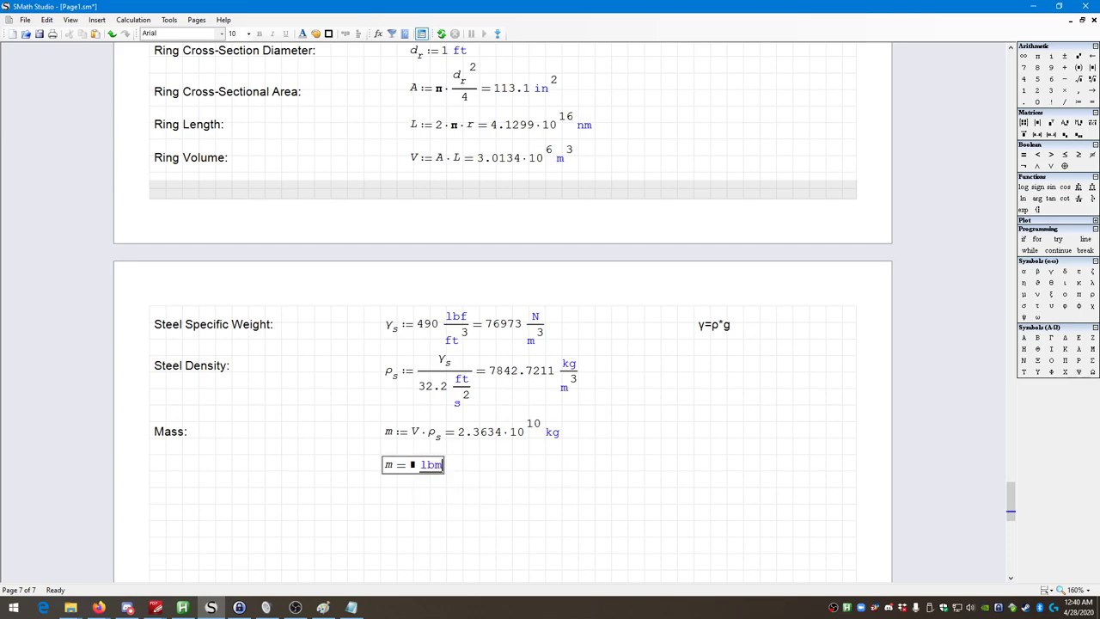
{"action": "key", "text": "Return"}
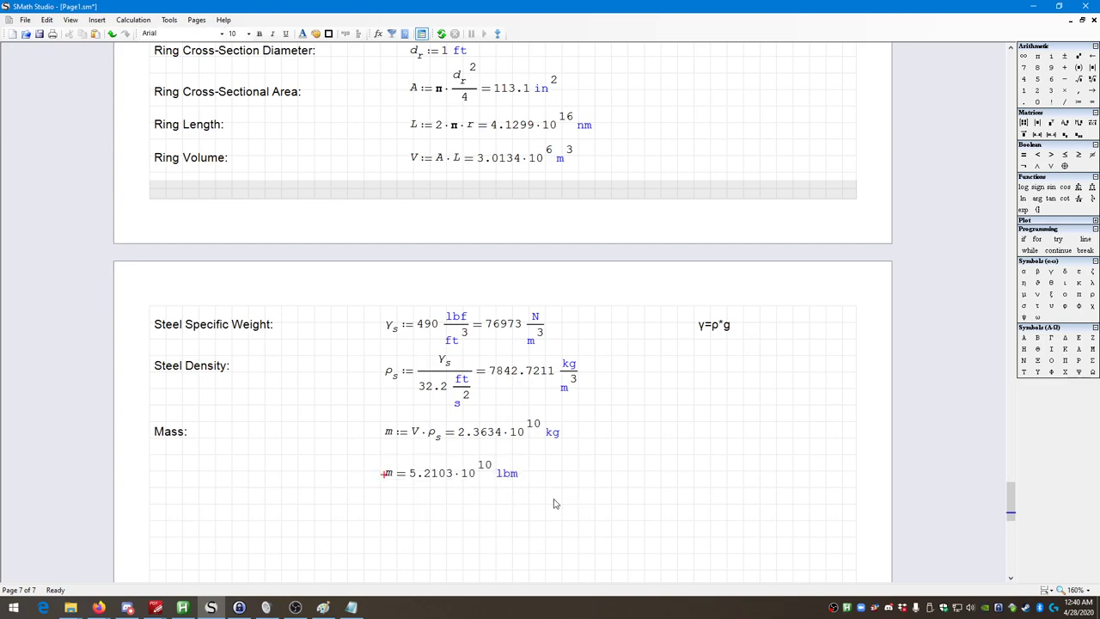
Step: Try dyne as the result unit of the second mass evaluation, and return the unit to lbm
{"action": "double_click", "coordinate": [507, 474]}
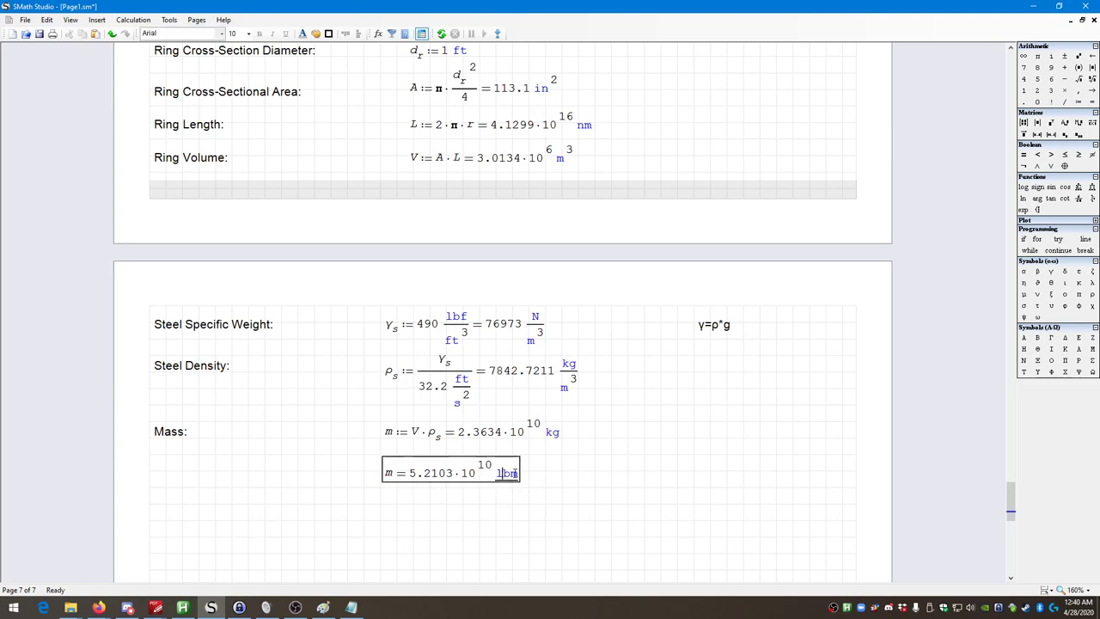
{"action": "type", "text": "dyne"}
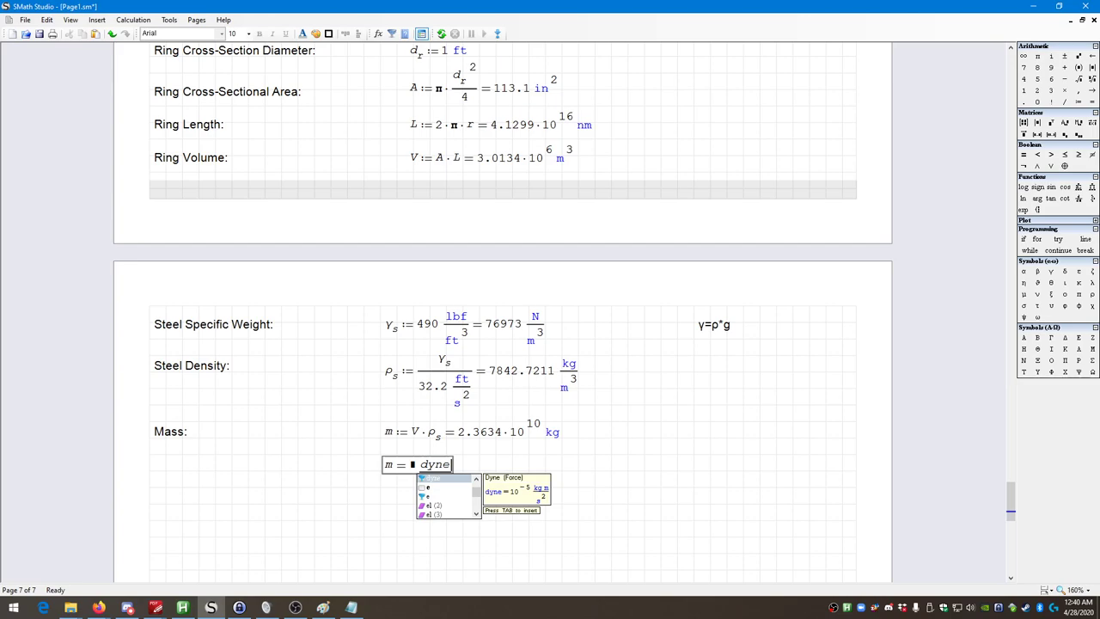
{"action": "key", "text": "BackSpace"}
{"action": "key", "text": "BackSpace"}
{"action": "key", "text": "BackSpace"}
{"action": "key", "text": "BackSpace"}
{"action": "type", "text": "lbm"}
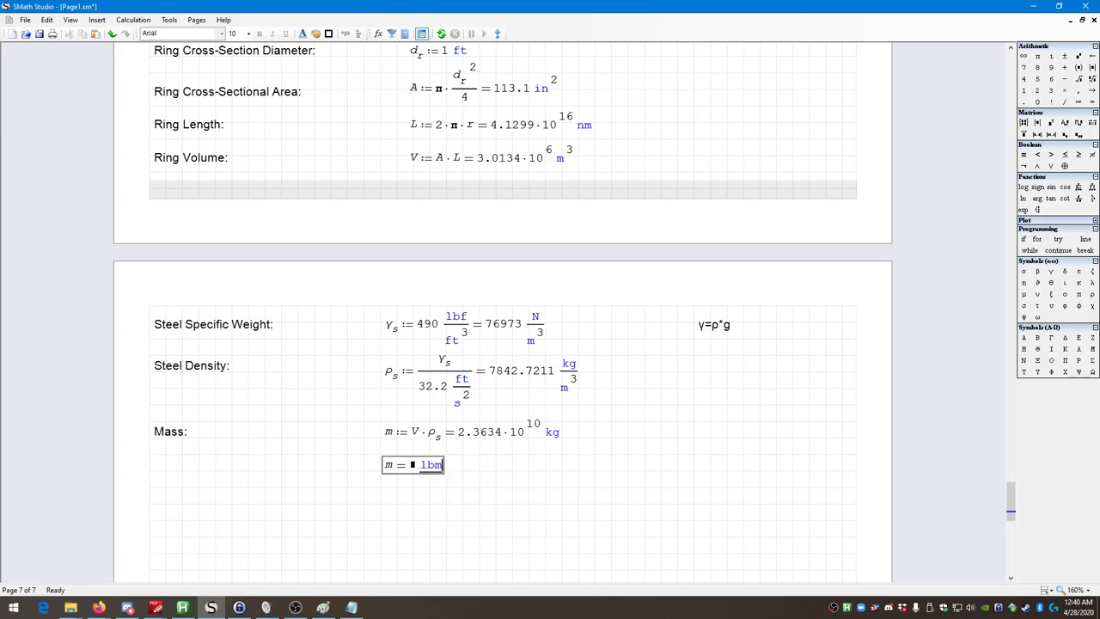
{"action": "key", "text": "Return"}
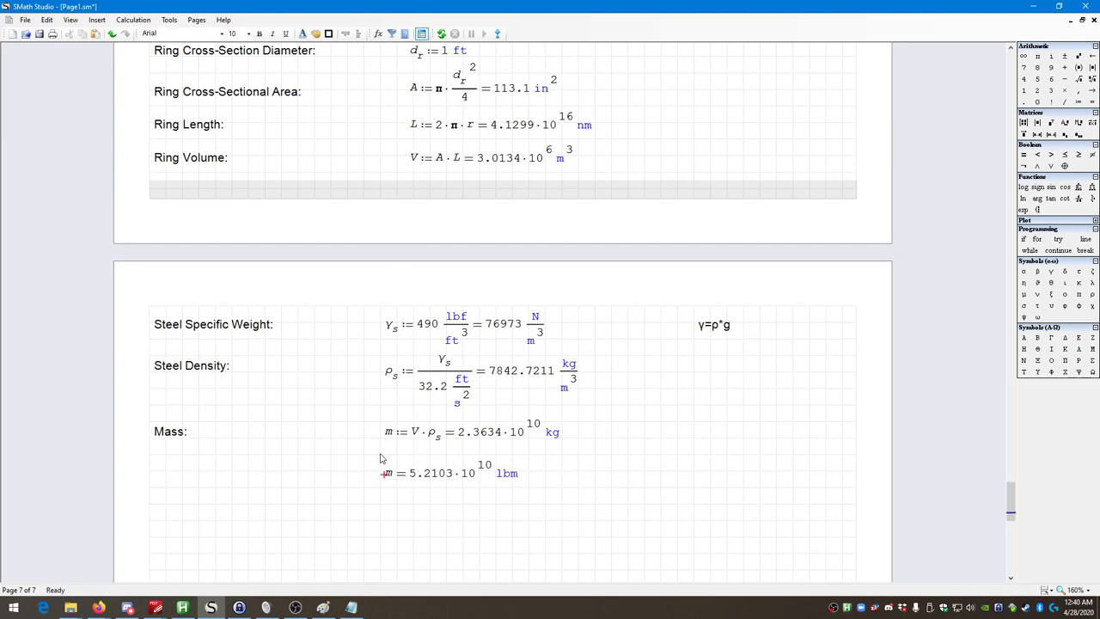
Step: Move the lbm mass evaluation up closer beneath the mass definition
{"action": "left_click_drag", "start_coordinate": [381, 453], "coordinate": [567, 499]}
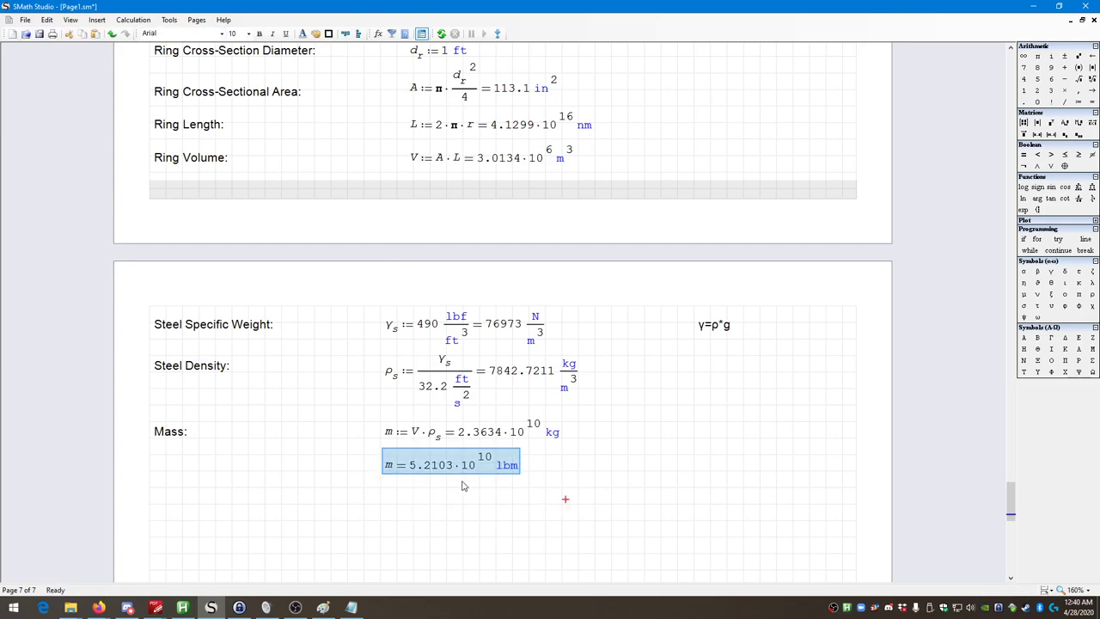
{"action": "left_click", "coordinate": [169, 502]}
{"action": "left_click", "coordinate": [155, 492]}
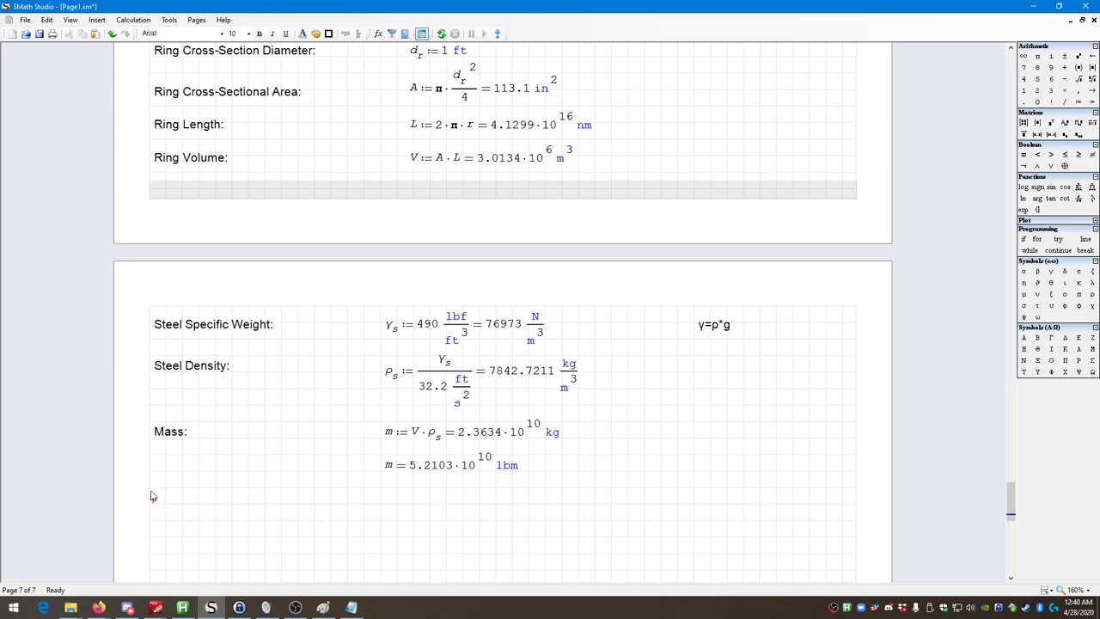
Step: Look over the ring geometry, steel properties and mass calculations, and the page area below them
{"action": "scroll", "coordinate": [279, 506], "scroll_direction": "down", "scroll_amount": 3}
{"action": "scroll", "coordinate": [279, 515], "scroll_direction": "up", "scroll_amount": 1}
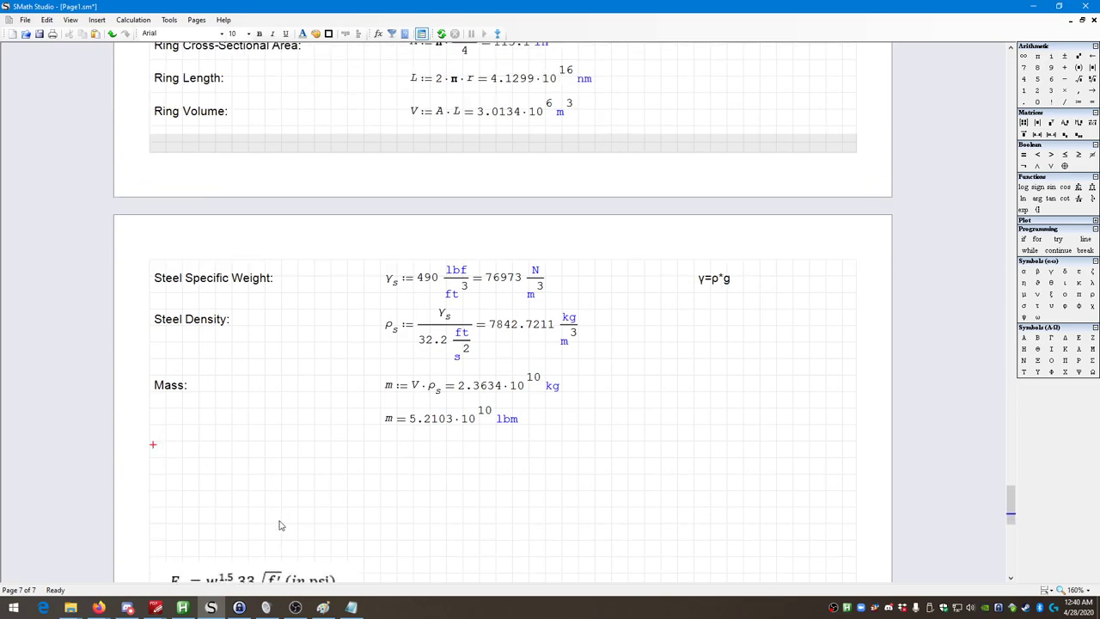
{"action": "scroll", "coordinate": [270, 567], "scroll_direction": "down", "scroll_amount": 6}
{"action": "scroll", "coordinate": [288, 462], "scroll_direction": "up", "scroll_amount": 4}
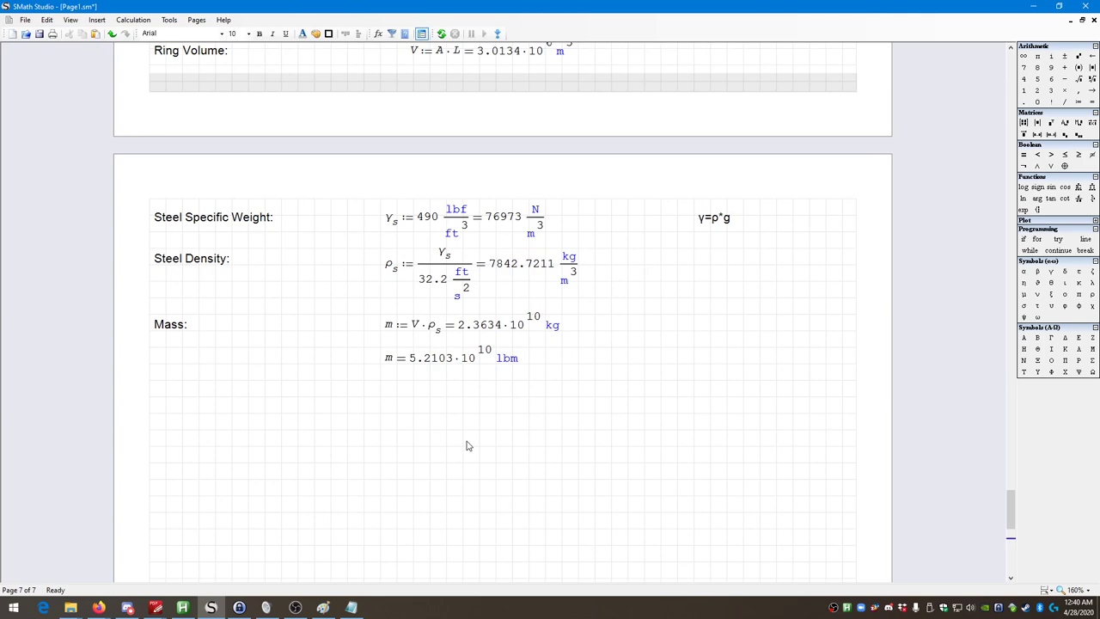
{"action": "scroll", "coordinate": [468, 445], "scroll_direction": "up", "scroll_amount": 6}
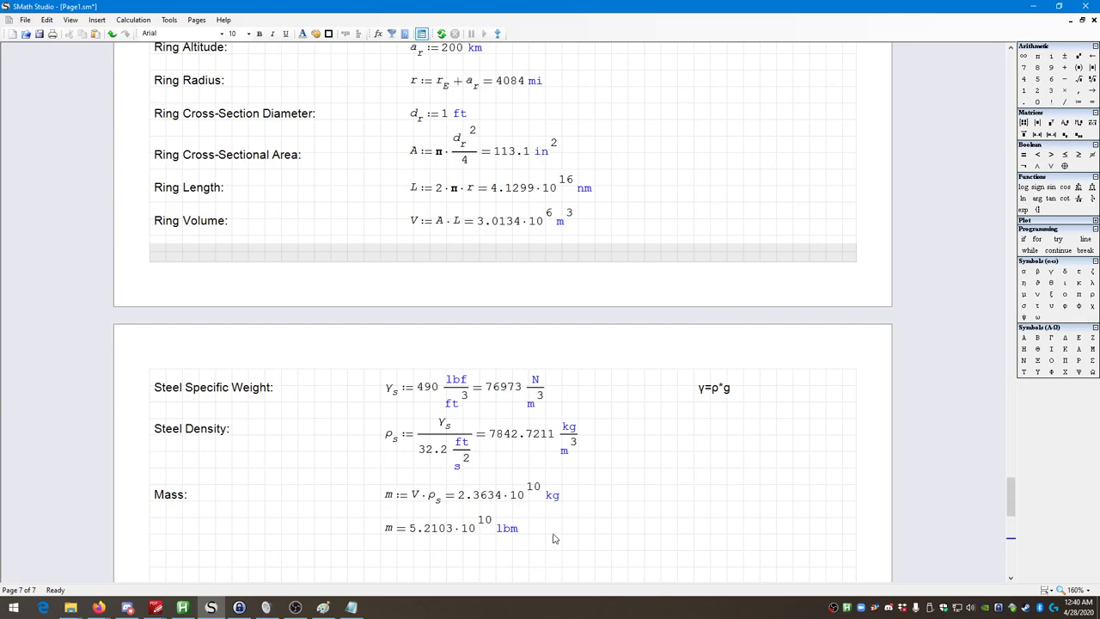
{"action": "scroll", "coordinate": [292, 479], "scroll_direction": "down", "scroll_amount": 3}
{"action": "left_click", "coordinate": [160, 488]}
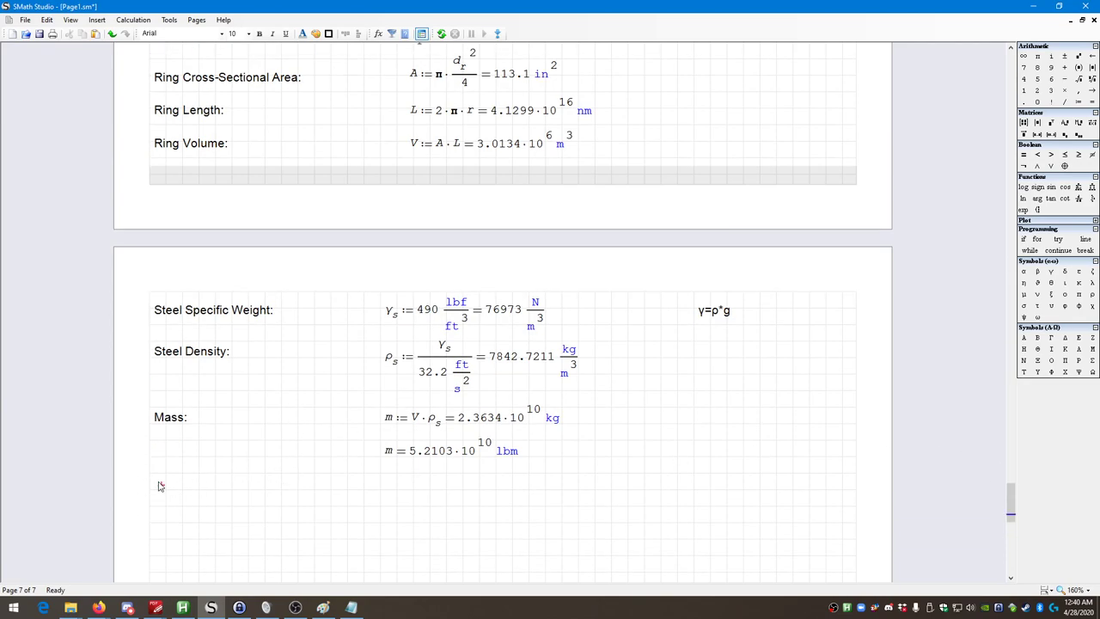
{"action": "scroll", "coordinate": [674, 506], "scroll_direction": "up", "scroll_amount": 3}
{"action": "scroll", "coordinate": [675, 507], "scroll_direction": "up", "scroll_amount": 3}
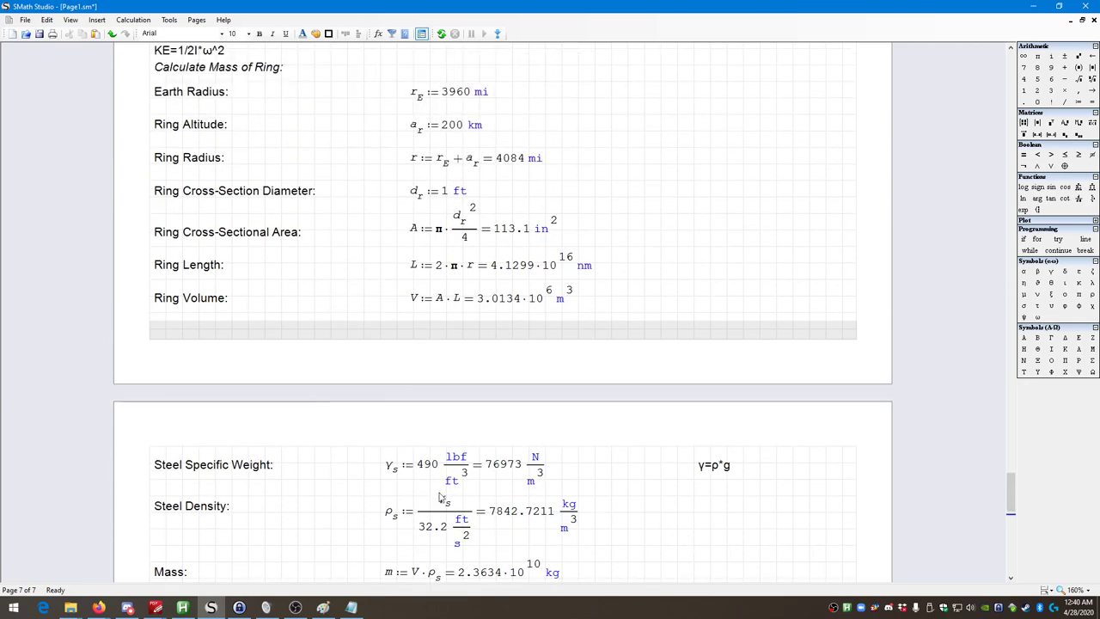
{"action": "scroll", "coordinate": [619, 503], "scroll_direction": "down", "scroll_amount": 6}
Step: Delete the separate lbm evaluation of m below the mass definition
{"action": "left_click_drag", "start_coordinate": [575, 477], "coordinate": [408, 447]}
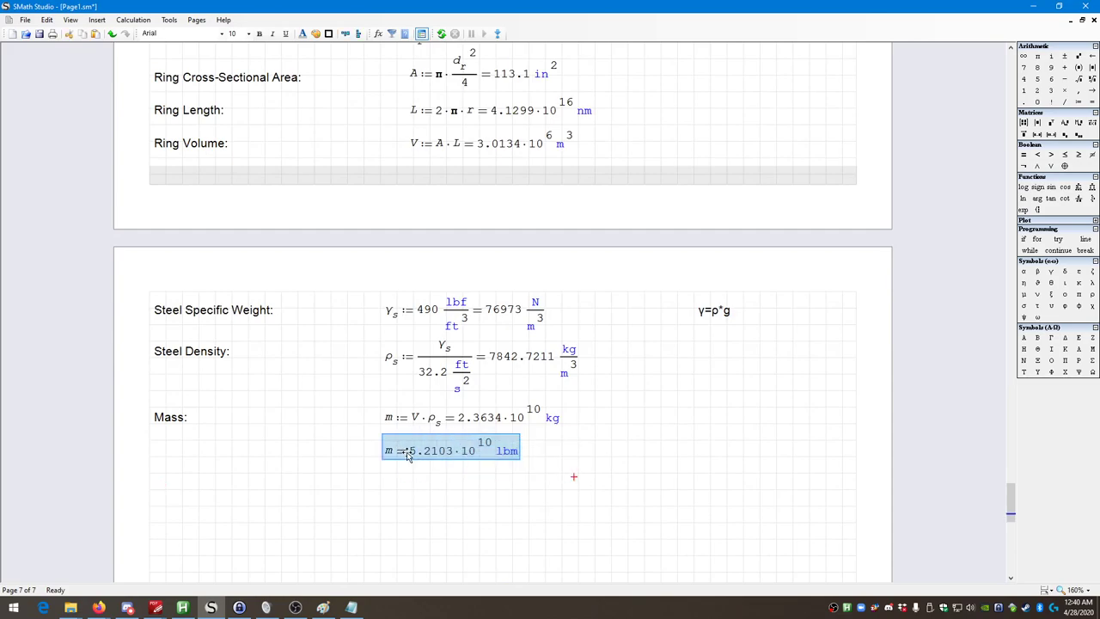
{"action": "key", "text": "Delete"}
{"action": "left_click", "coordinate": [161, 463]}
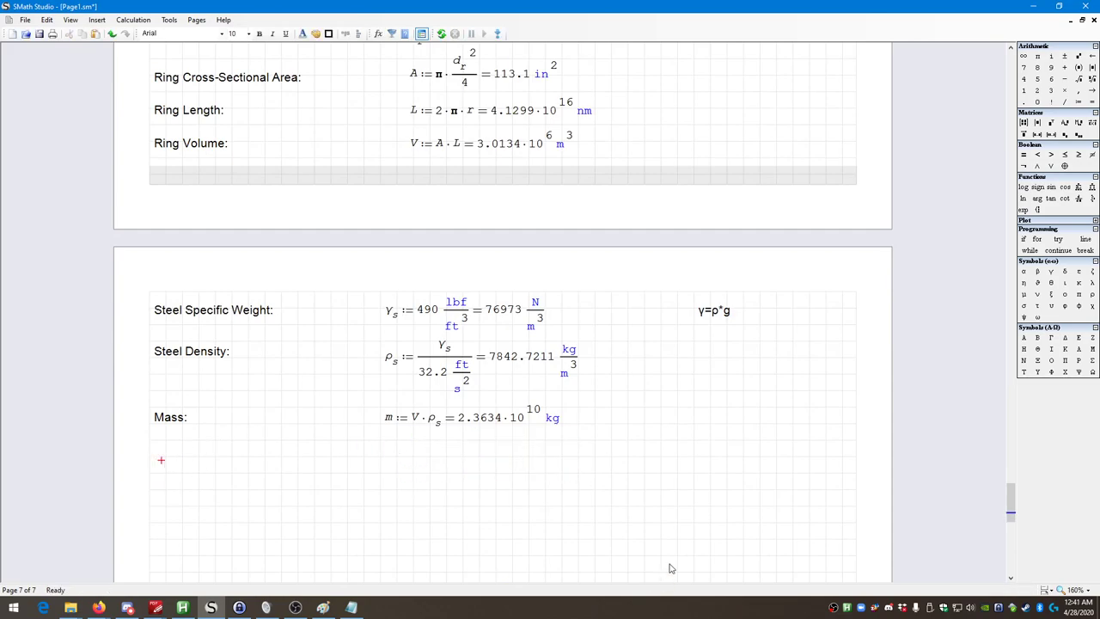
{"action": "scroll", "coordinate": [670, 554], "scroll_direction": "up", "scroll_amount": 2}
{"action": "scroll", "coordinate": [545, 462], "scroll_direction": "up", "scroll_amount": 10}
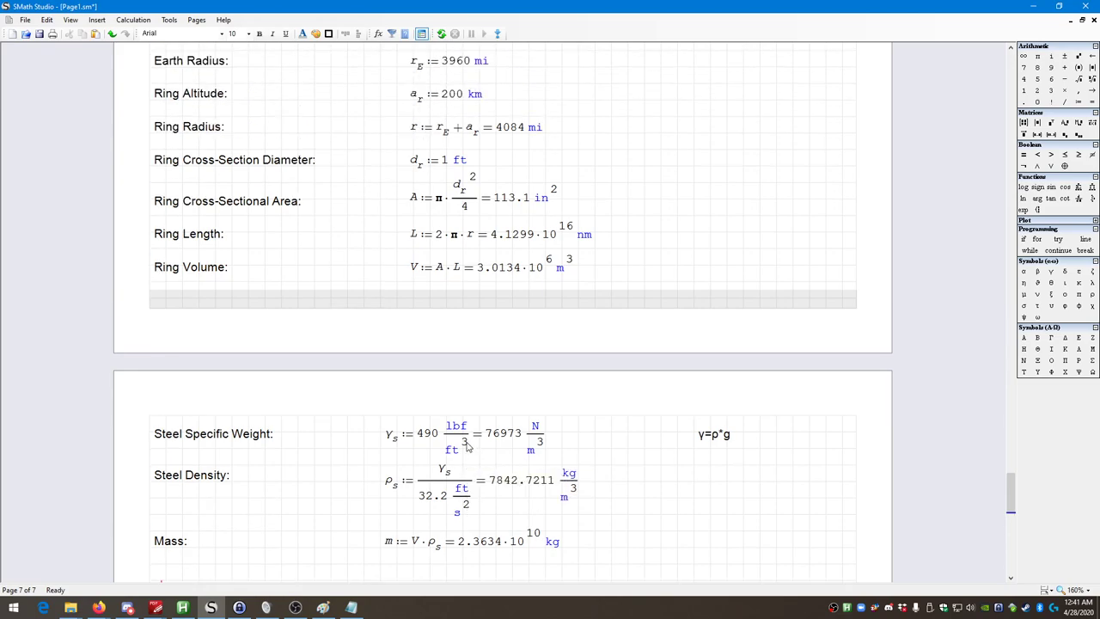
Step: Add the italic heading "Calculate the Kinetic Energy of the Ring" beneath the mass calculation, and move it up closer to the mass line
{"action": "scroll", "coordinate": [420, 440], "scroll_direction": "down", "scroll_amount": 11}
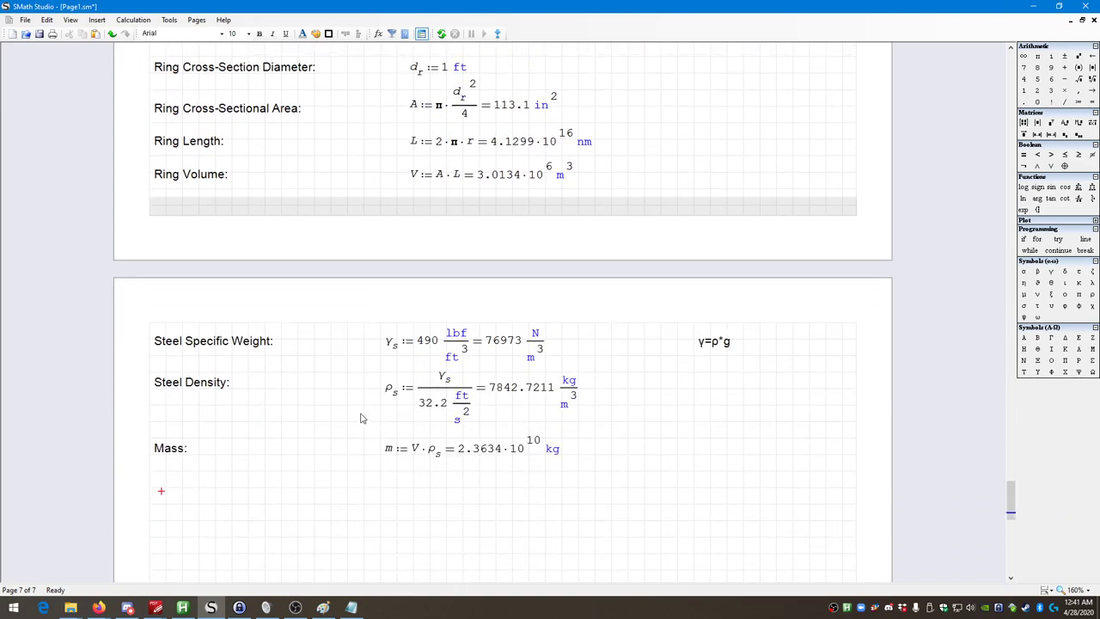
{"action": "key", "text": "quotedbl"}
{"action": "type", "text": "Calculate teh"}
{"action": "key", "text": "BackSpace"}
{"action": "key", "text": "BackSpace"}
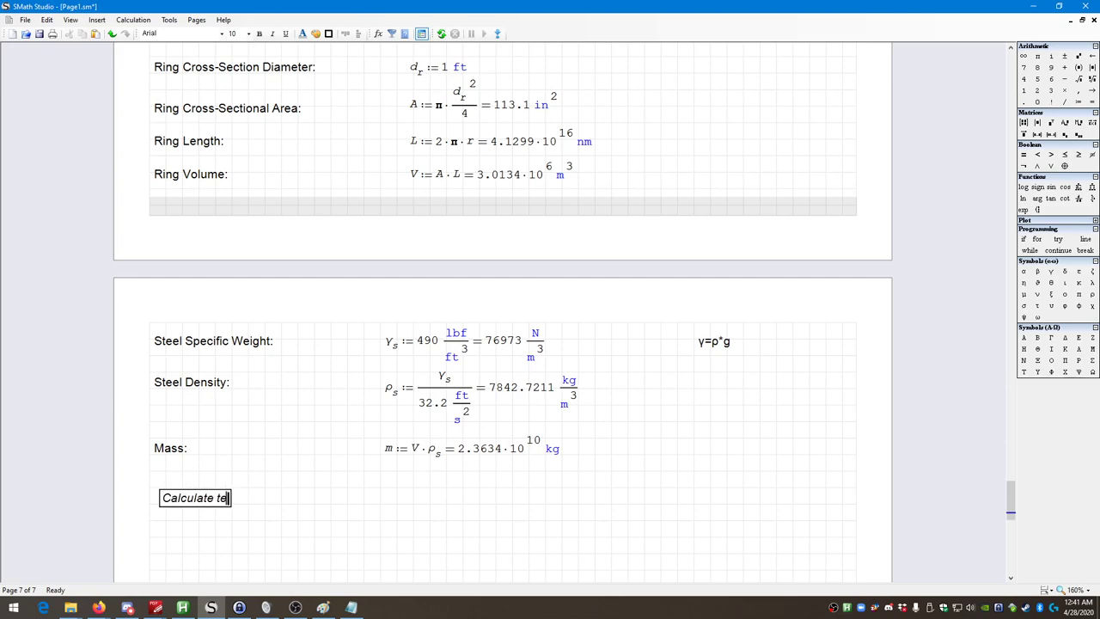
{"action": "type", "text": "he Kinetic En"}
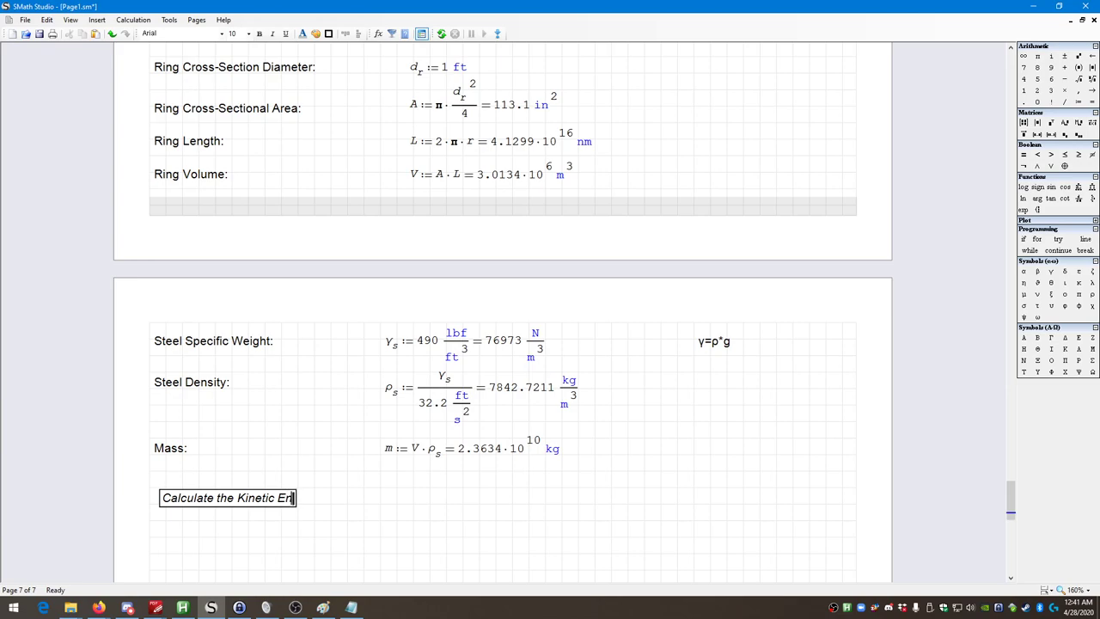
{"action": "type", "text": "ergy of the Ring"}
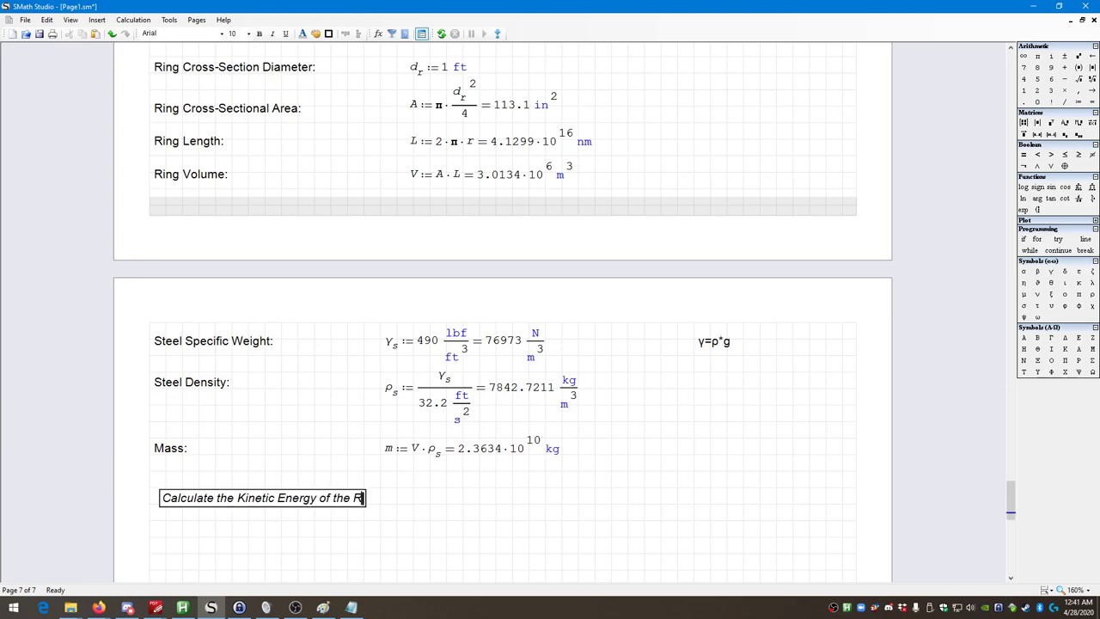
{"action": "left_click", "coordinate": [482, 523]}
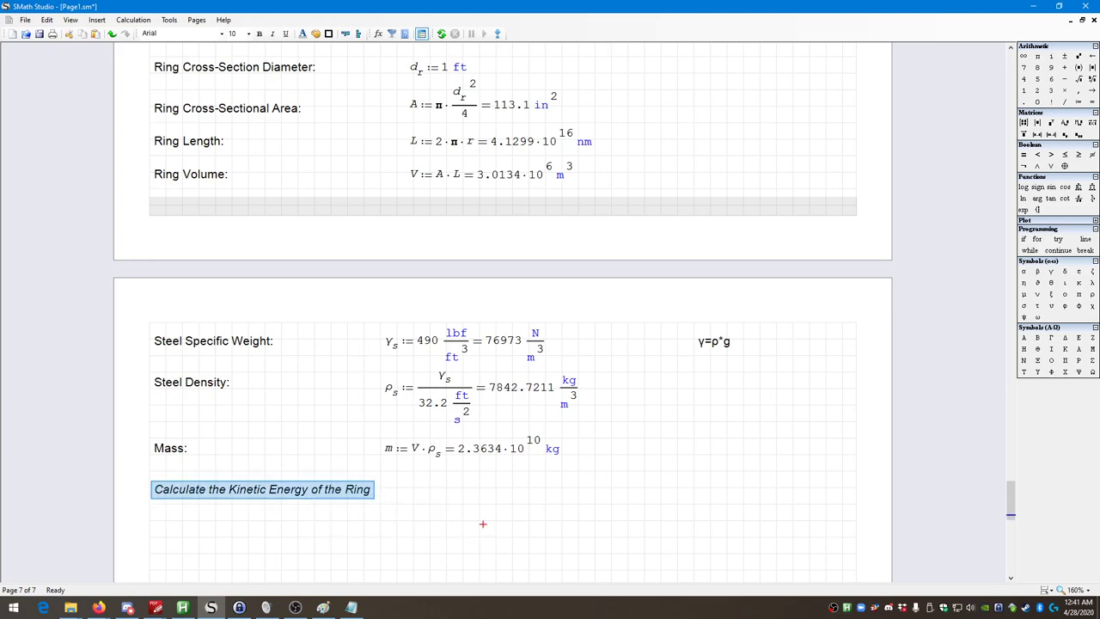
{"action": "left_click_drag", "start_coordinate": [338, 508], "coordinate": [338, 500]}
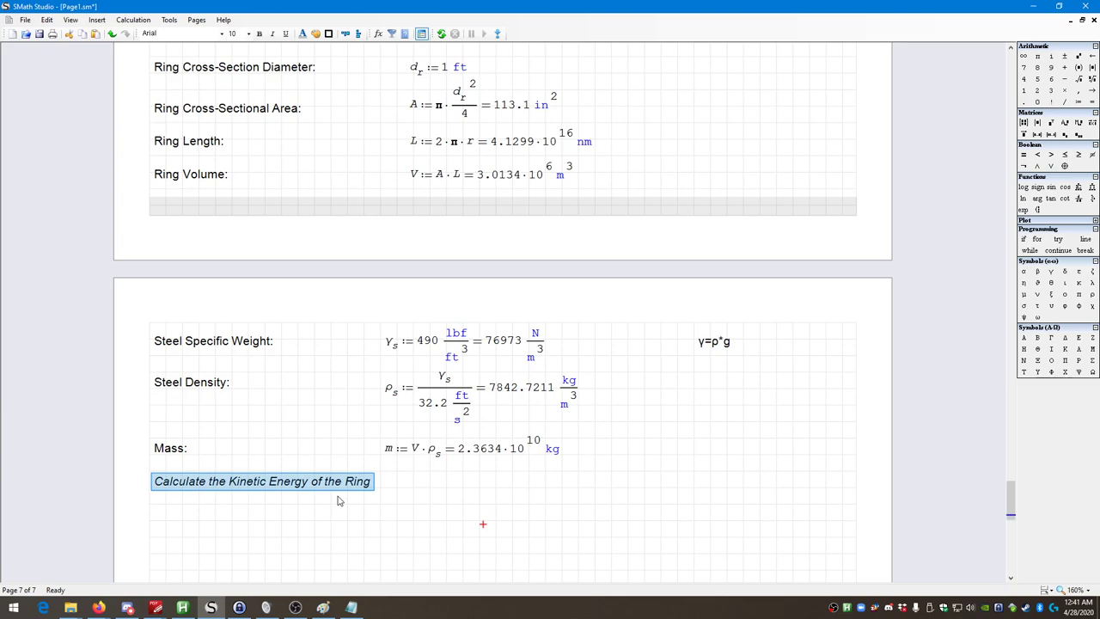
Step: Add the label "Mass Moment of Inertia of the Ring:" beneath the kinetic energy heading, and align it with the labels above
{"action": "left_click", "coordinate": [170, 509]}
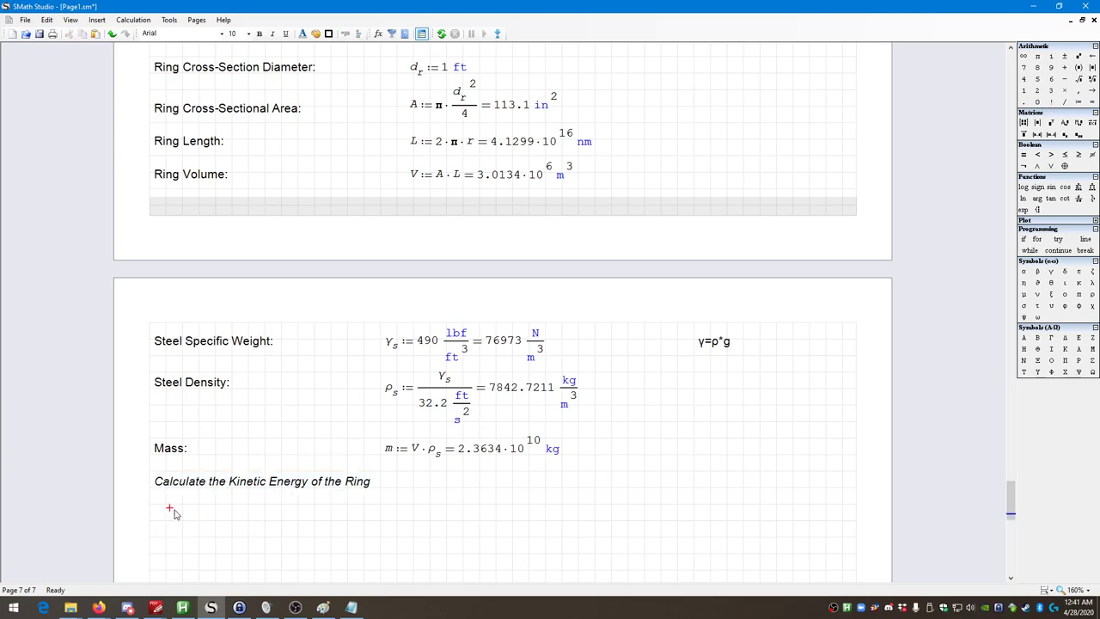
{"action": "key", "text": "Left"}
{"action": "type", "text": "Mass Moment of Inertia "}
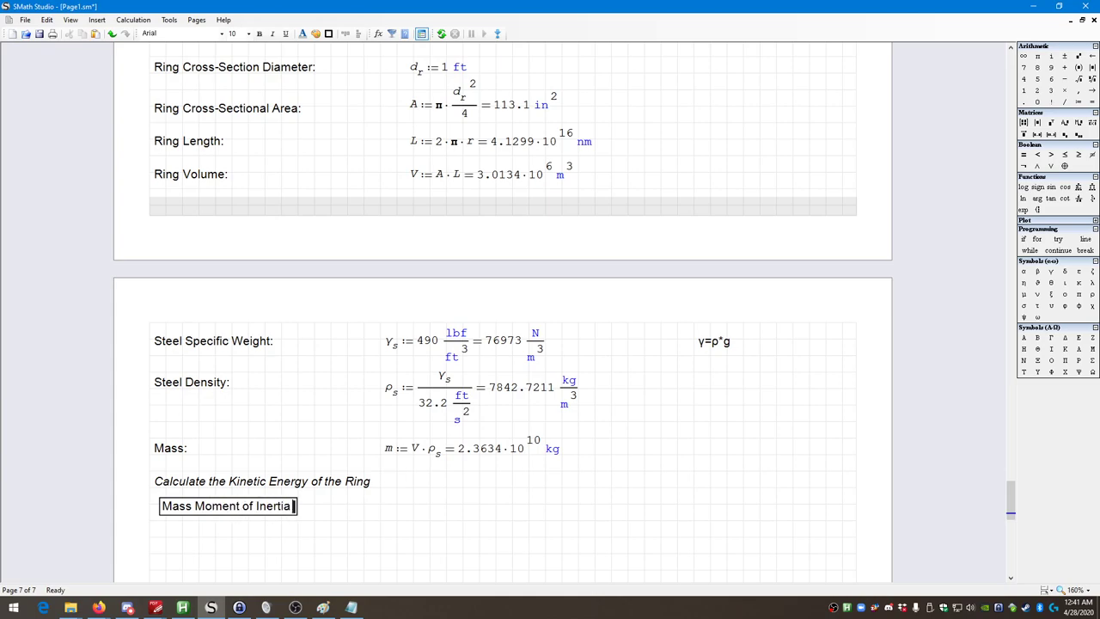
{"action": "type", "text": "of the Ring:"}
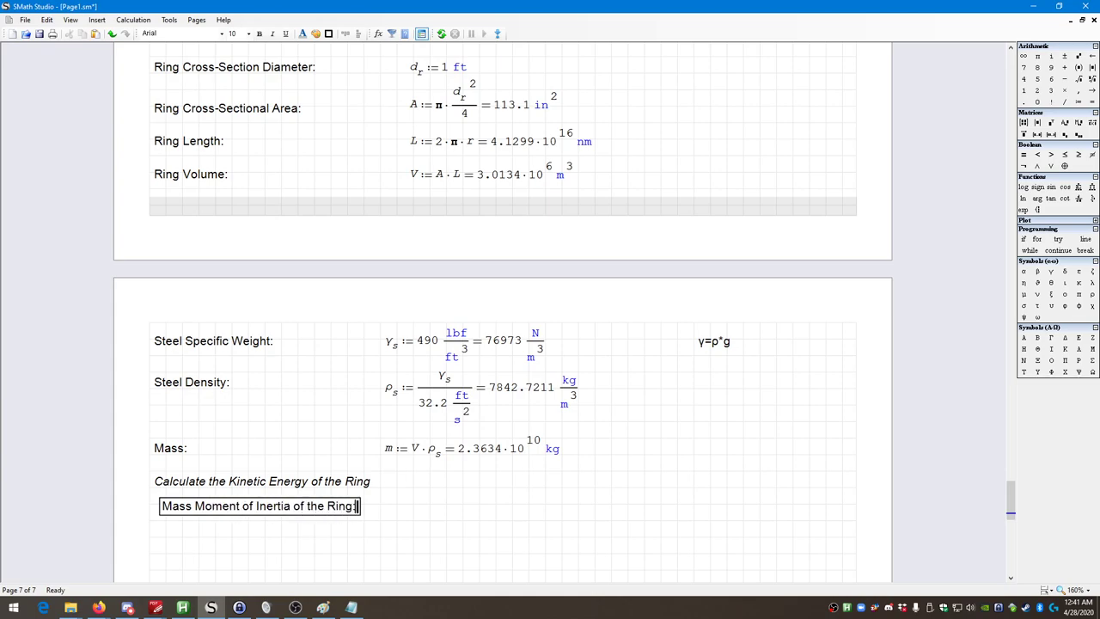
{"action": "left_click_drag", "start_coordinate": [376, 542], "coordinate": [328, 518]}
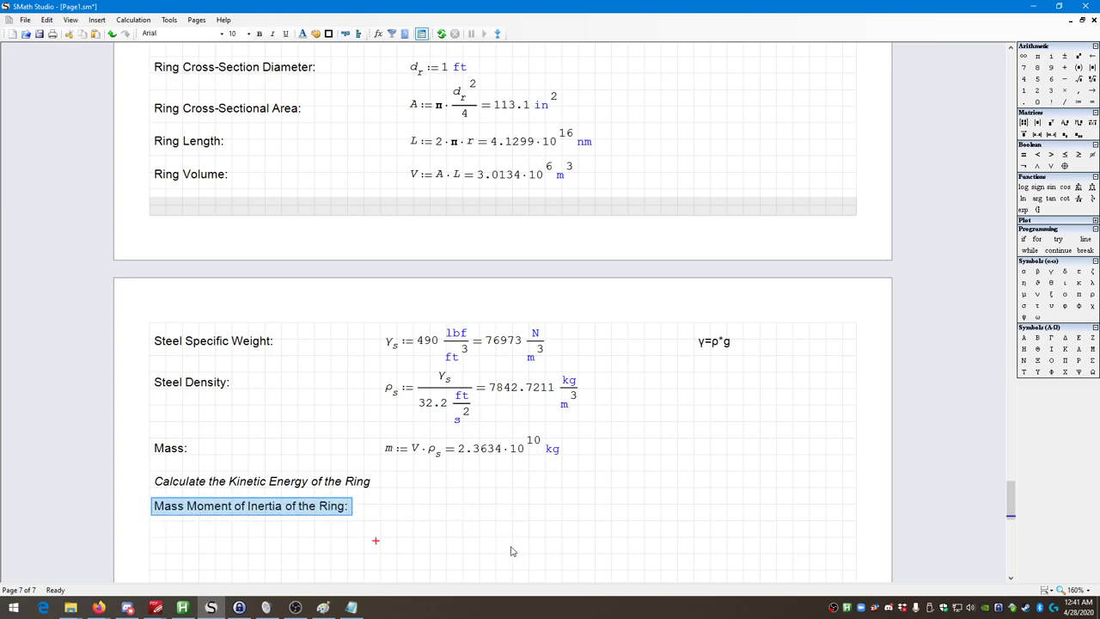
Step: Start a definition of the variable I beside the mass moment of inertia label
{"action": "left_click", "coordinate": [421, 505]}
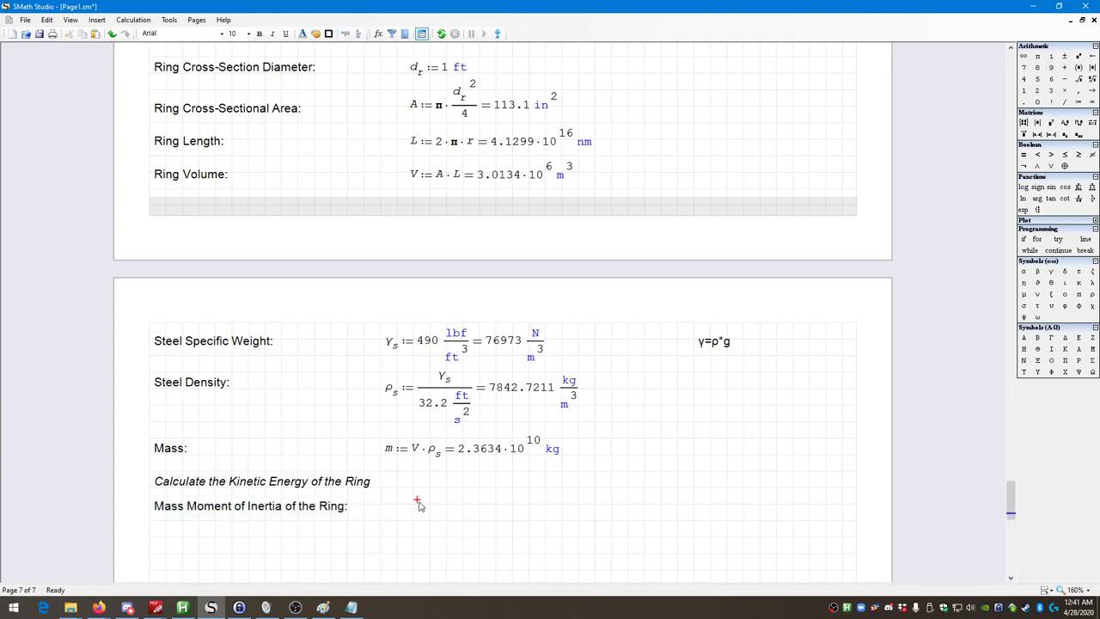
{"action": "left_click", "coordinate": [418, 502]}
{"action": "type", "text": "I :="}
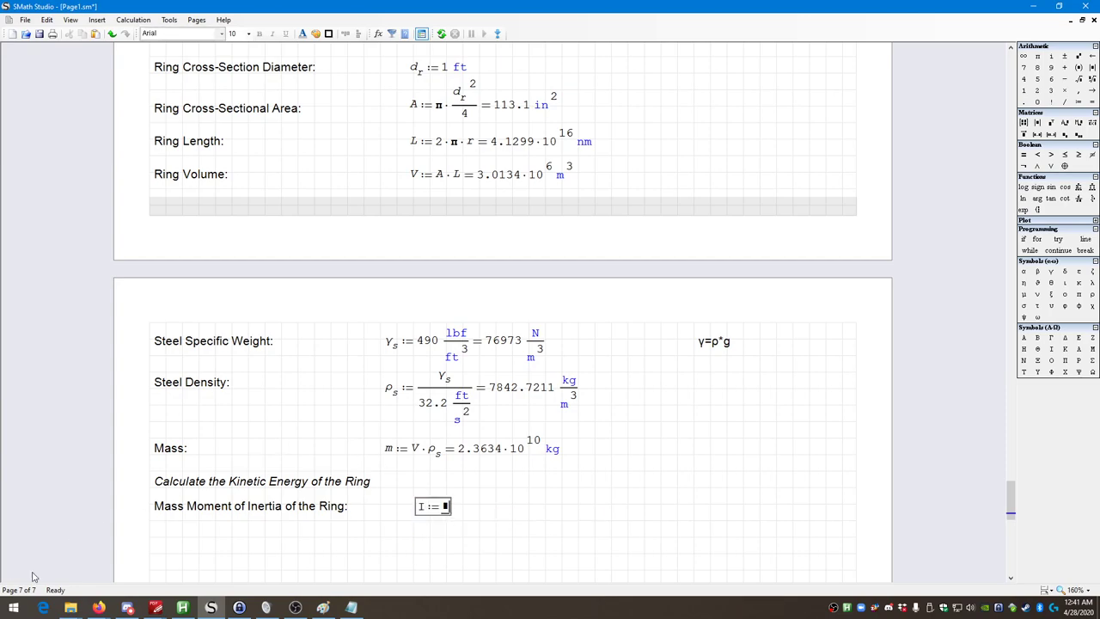
Step: Switch to a Firefox window and search Google for "mass moment of inertia table"
{"action": "left_click", "coordinate": [13, 607]}
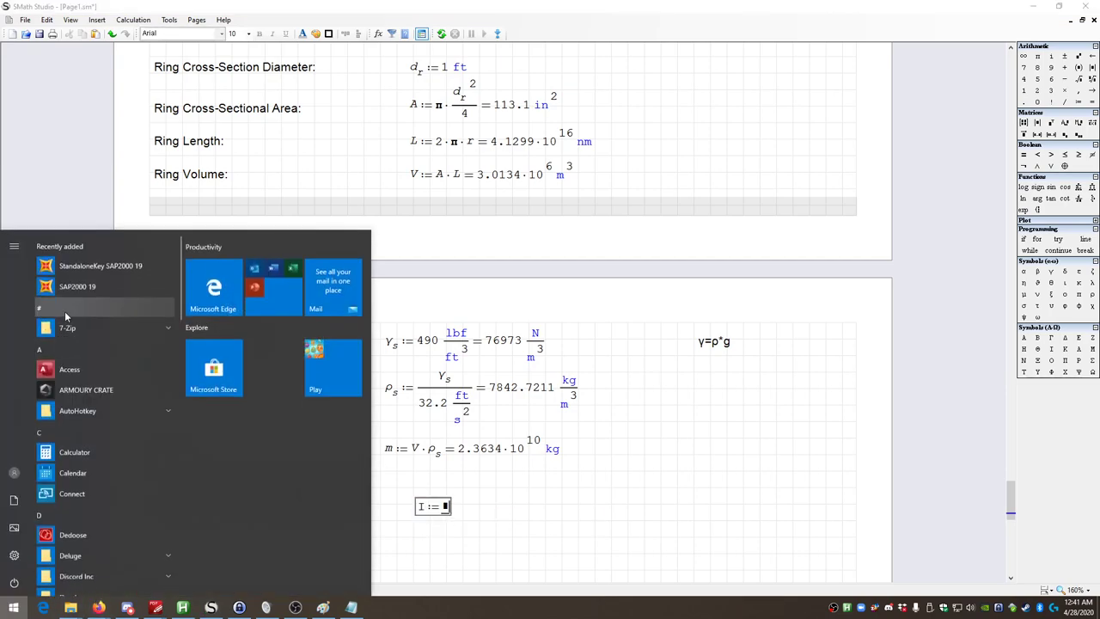
{"action": "scroll", "coordinate": [95, 438], "scroll_direction": "down", "scroll_amount": 4}
{"action": "left_click", "coordinate": [77, 429]}
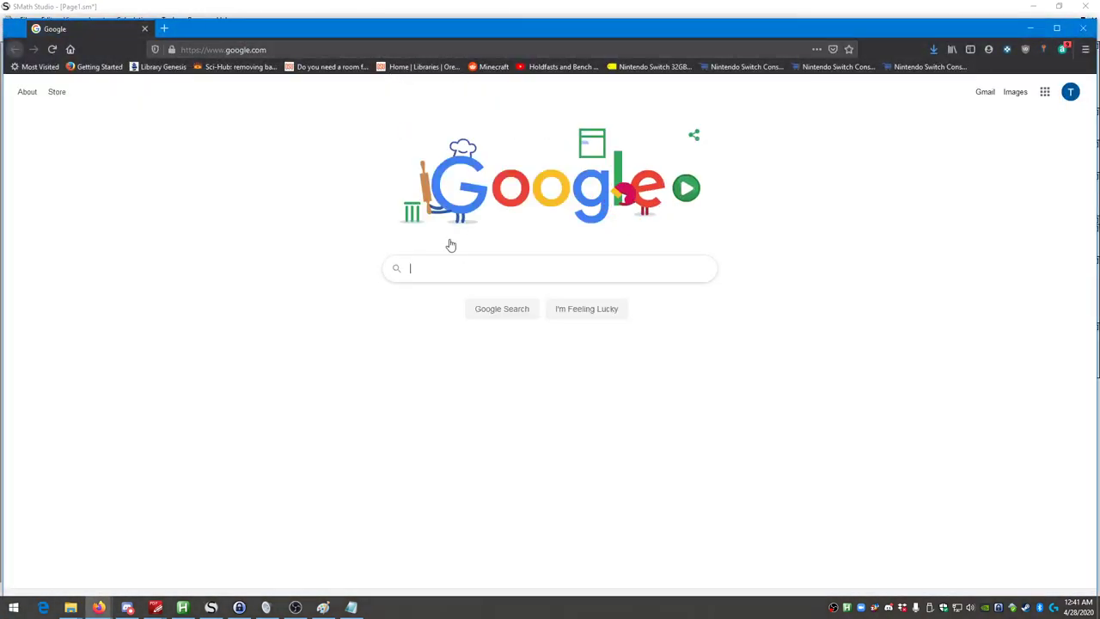
{"action": "left_click", "coordinate": [449, 268]}
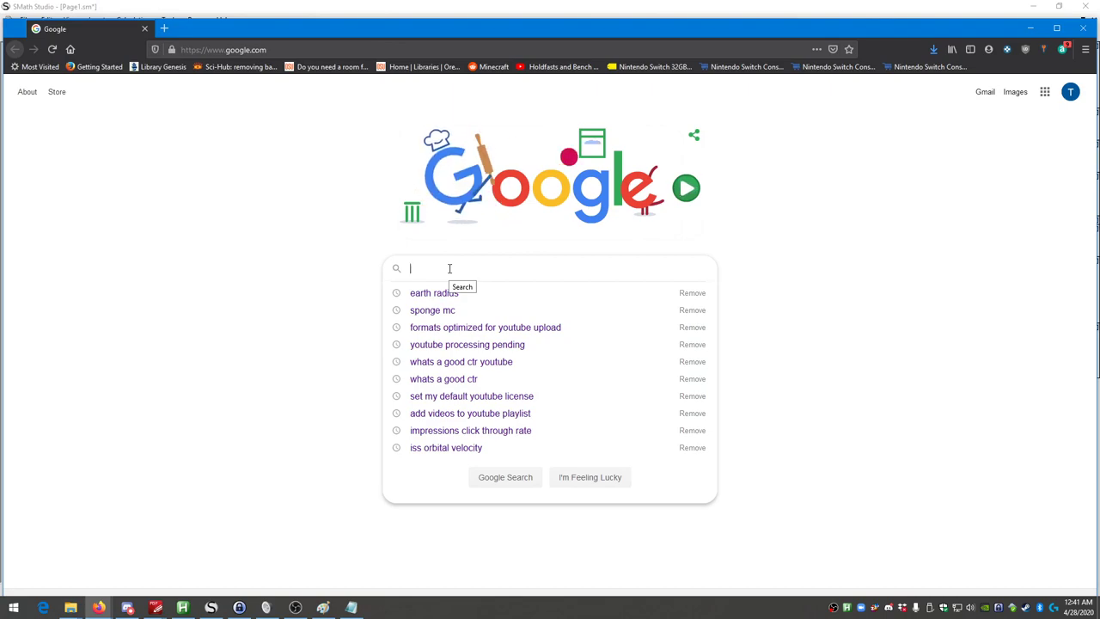
{"action": "type", "text": "mass moment "}
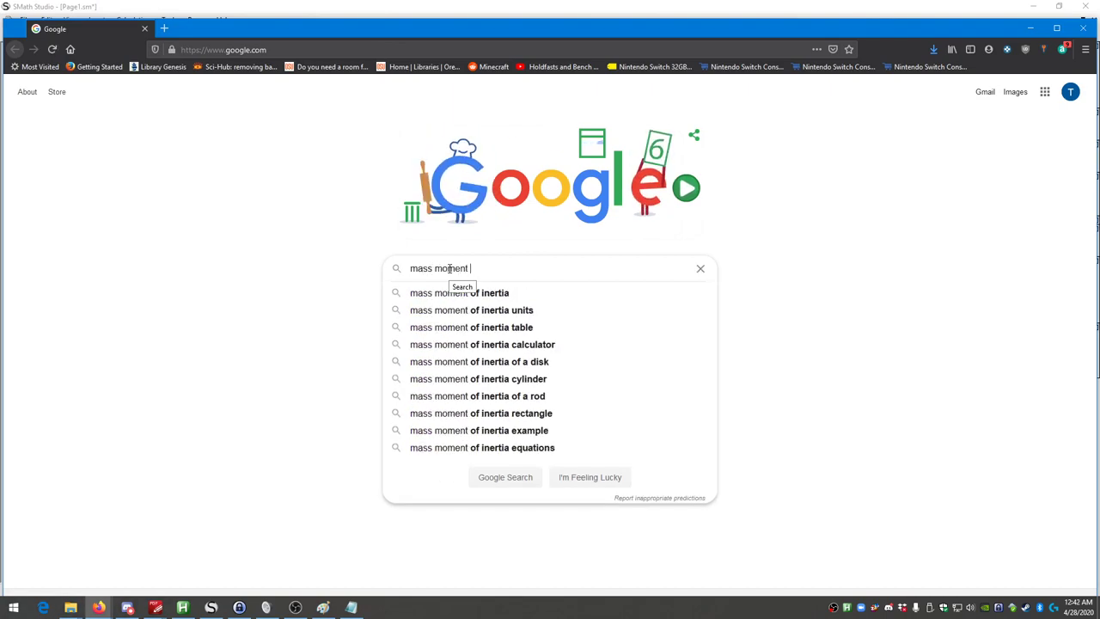
{"action": "type", "text": "of inertia table"}
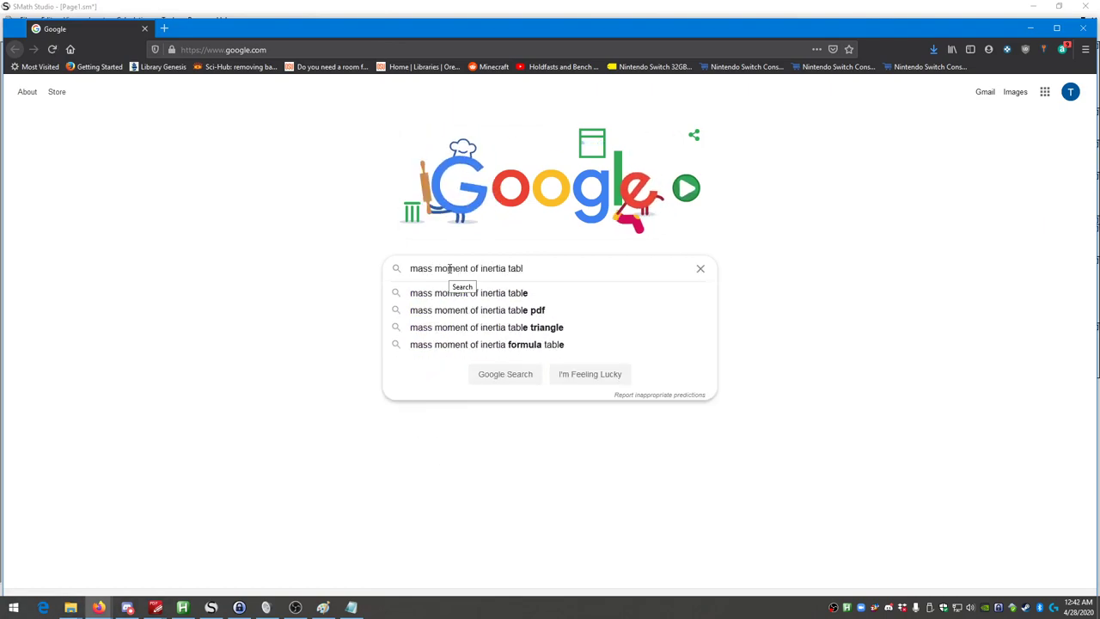
{"action": "key", "text": "Return"}
Step: Open Wikipedia's "List of moments of inertia" page and look up the formula for a thin circular loop
{"action": "scroll", "coordinate": [252, 472], "scroll_direction": "down", "scroll_amount": 2}
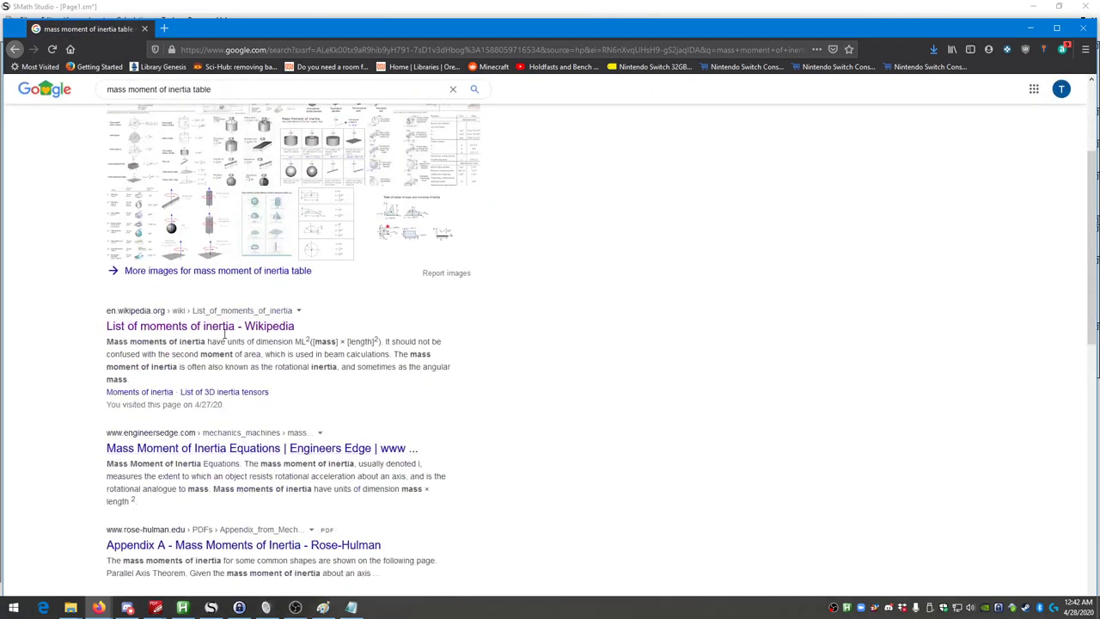
{"action": "left_click", "coordinate": [233, 340]}
{"action": "scroll", "coordinate": [328, 507], "scroll_direction": "down", "scroll_amount": 10}
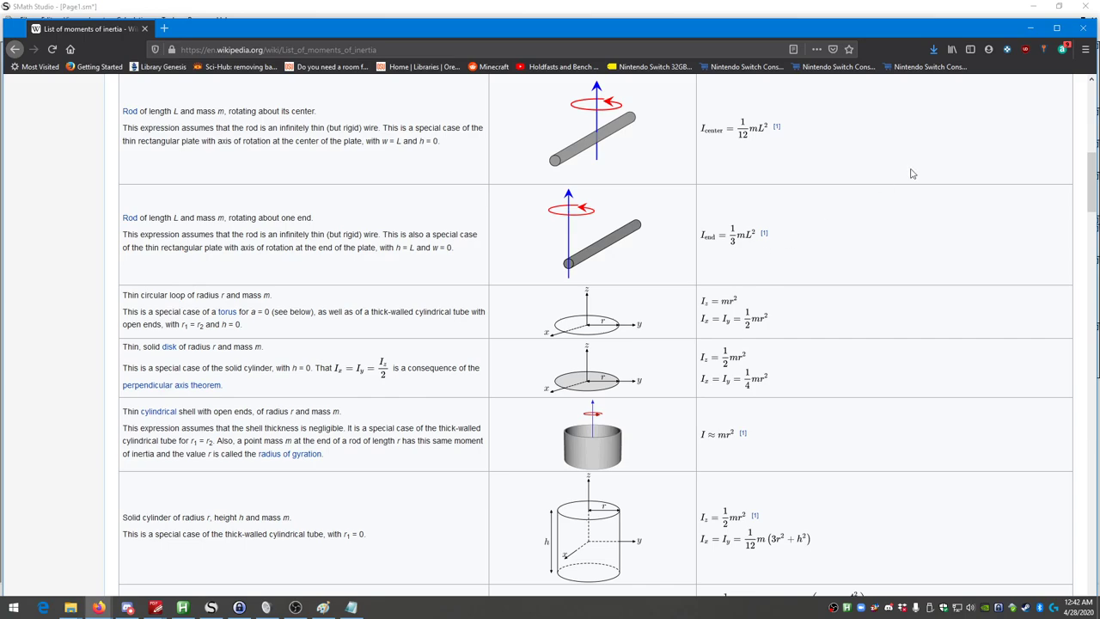
Step: Return to the SMath Studio worksheet, complete the definition of I as m·r^2, and evaluate it
{"action": "left_click", "coordinate": [1033, 32]}
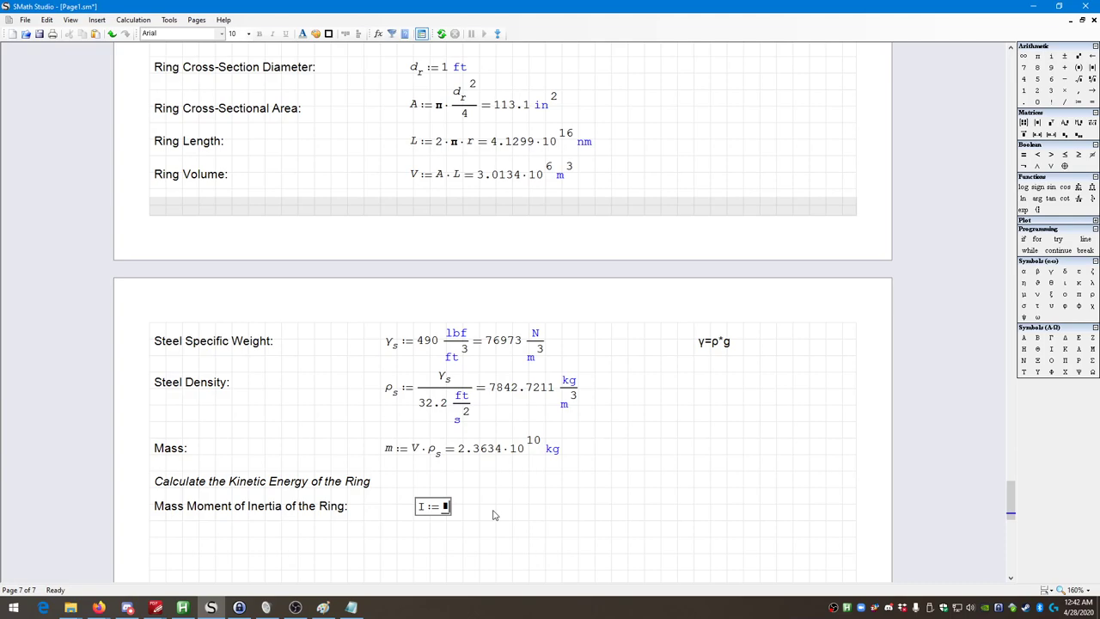
{"action": "type", "text": "m"}
{"action": "type", "text": "*"}
{"action": "scroll", "coordinate": [403, 471], "scroll_direction": "up", "scroll_amount": 1}
{"action": "scroll", "coordinate": [404, 466], "scroll_direction": "up", "scroll_amount": 5}
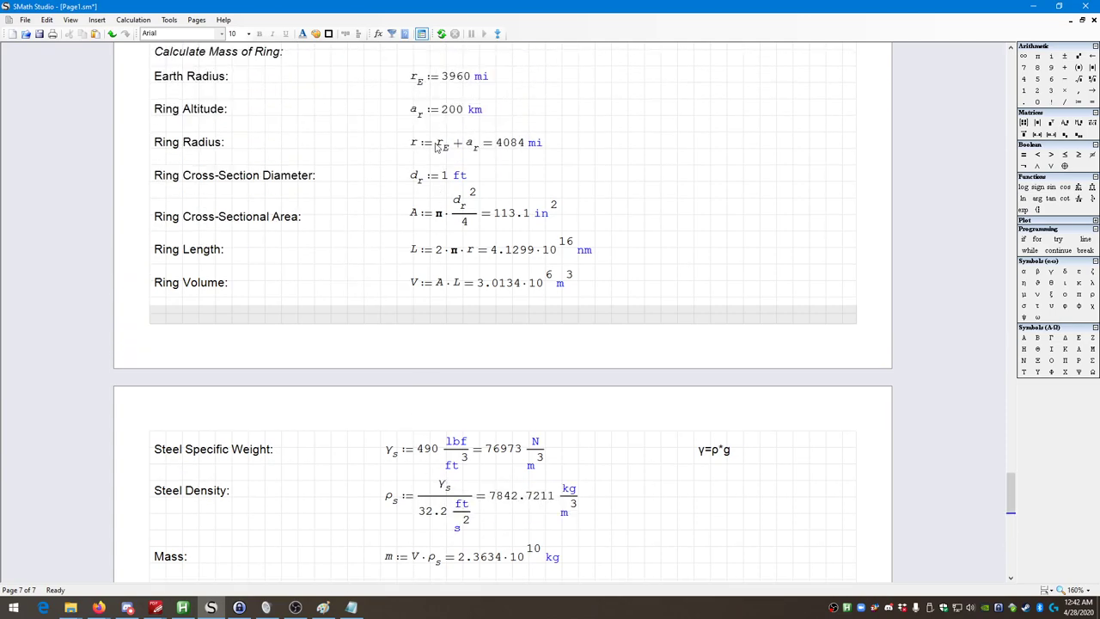
{"action": "type", "text": "r"}
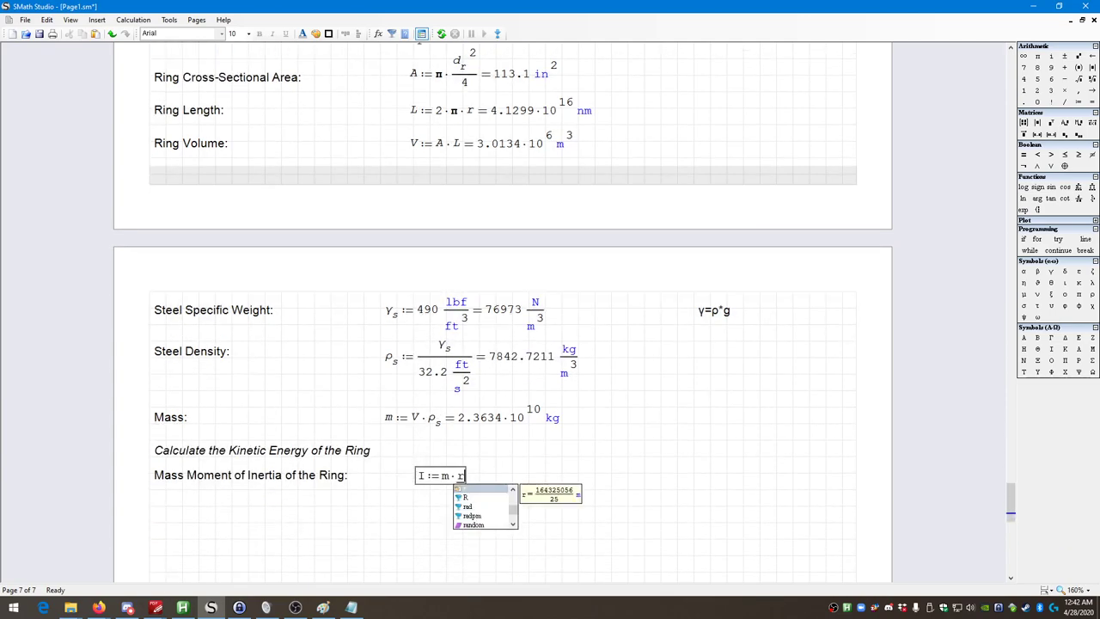
{"action": "type", "text": "^2 "}
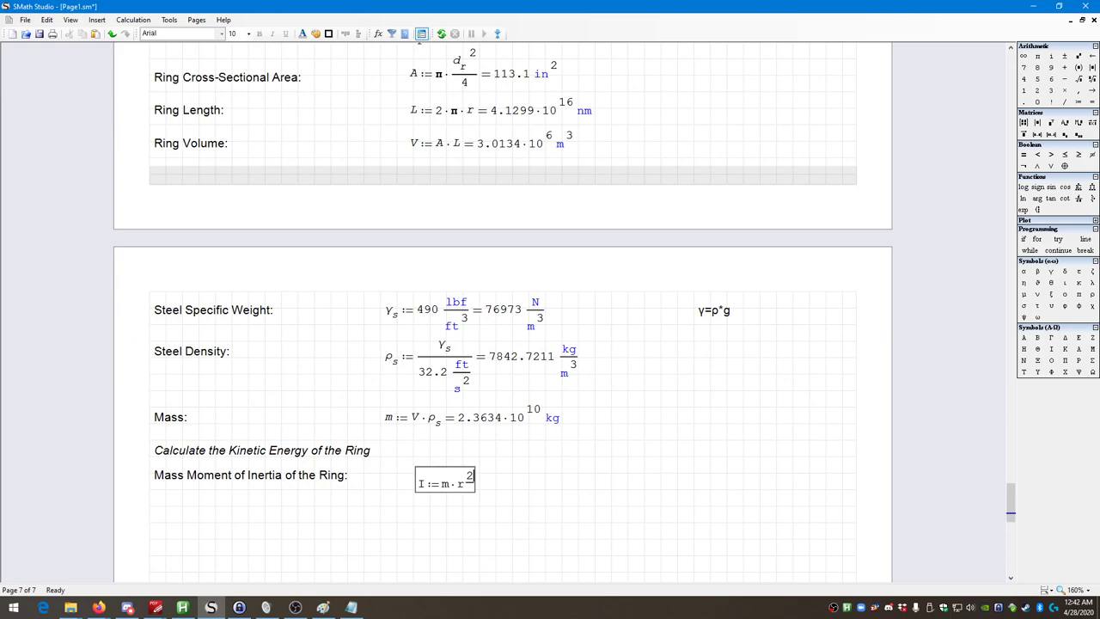
{"action": "type", "text": "= 1.0211 · 10^24 kg m^2"}
Step: Move the moment of inertia equation up in line with its label
{"action": "left_click_drag", "start_coordinate": [722, 526], "coordinate": [564, 483]}
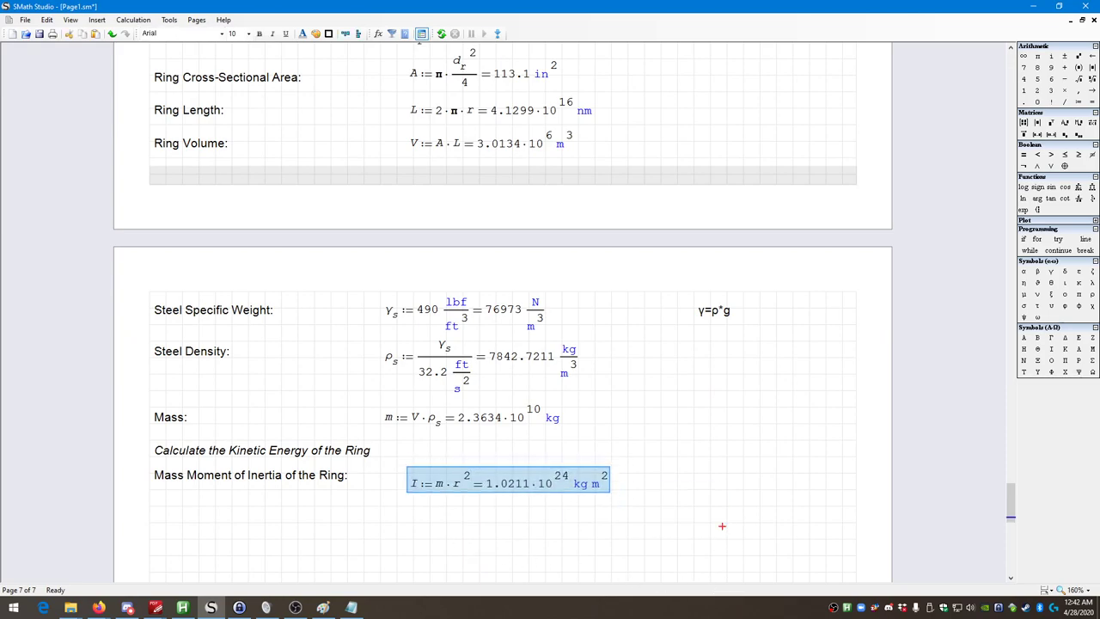
{"action": "left_click", "coordinate": [278, 526]}
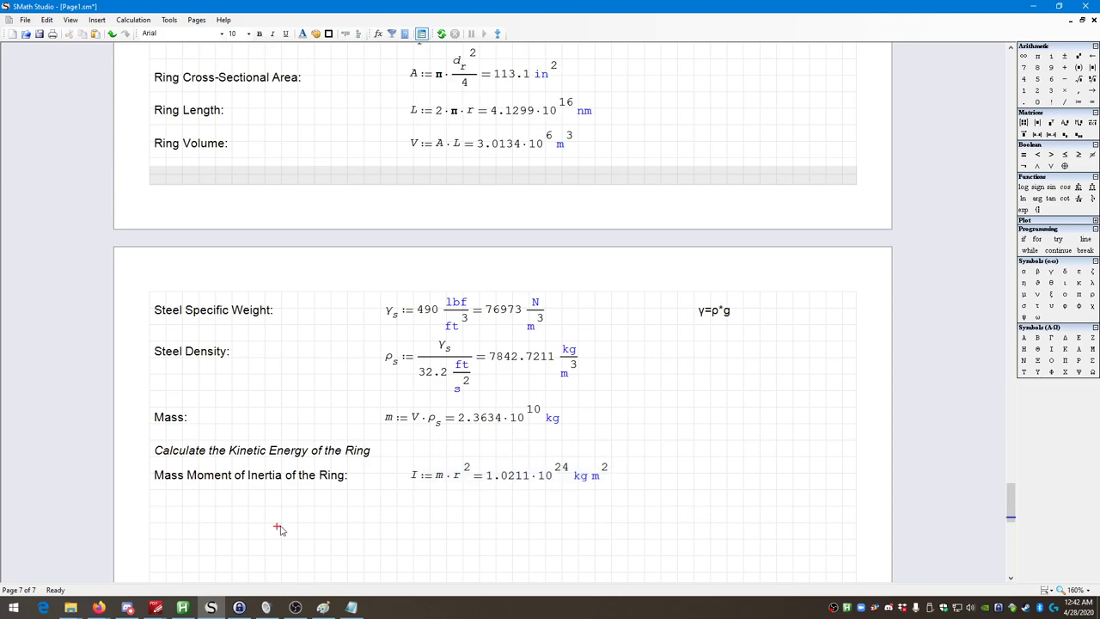
{"action": "left_click_drag", "start_coordinate": [648, 509], "coordinate": [528, 473]}
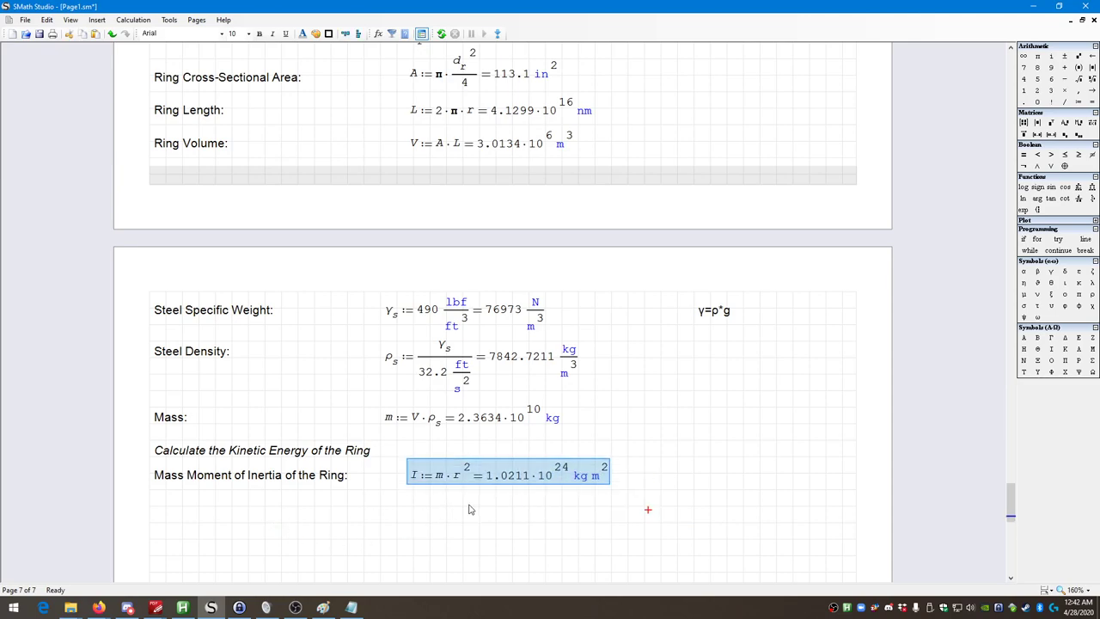
{"action": "left_click", "coordinate": [599, 519]}
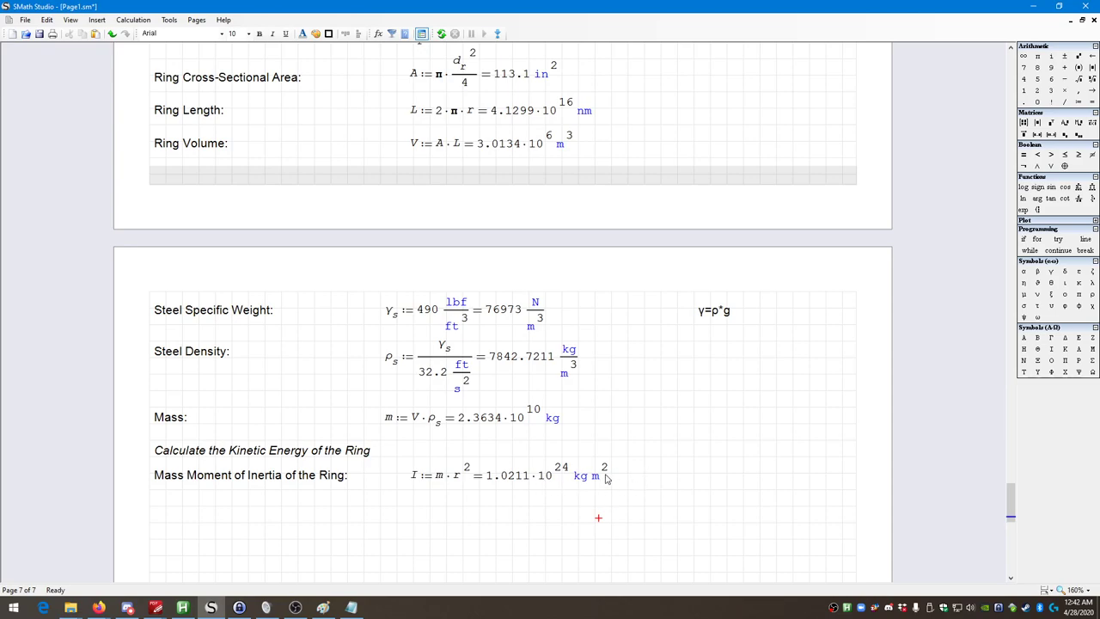
Step: Examine the moment of inertia units, the kinetic energy formula under the problem statement, and the empty area below the calculations
{"action": "mouse_move", "coordinate": [606, 479]}
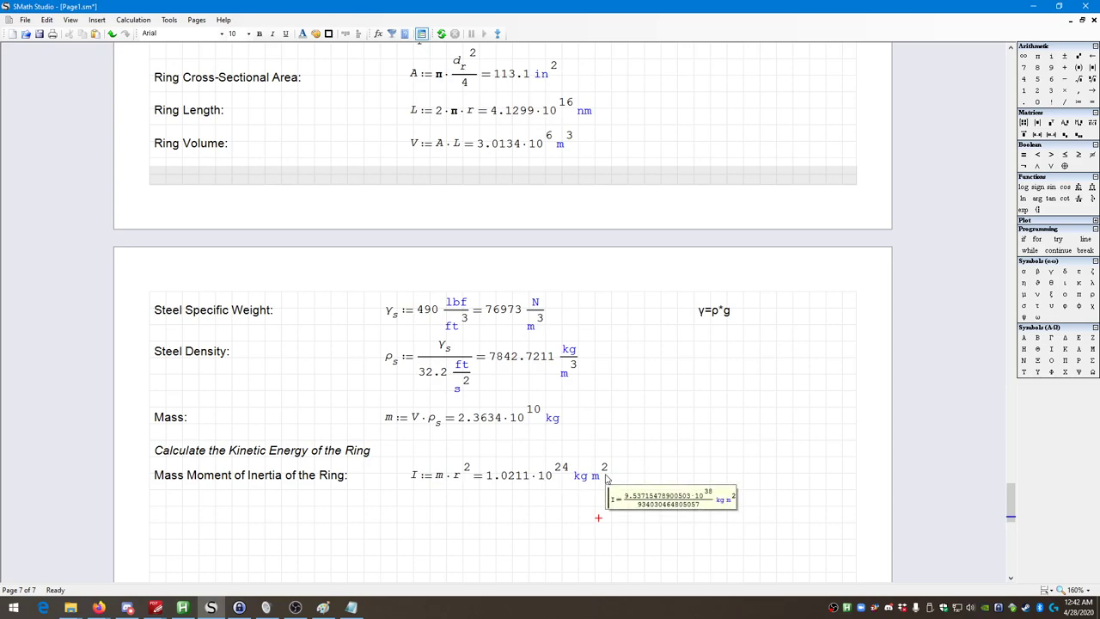
{"action": "left_click", "coordinate": [664, 486]}
{"action": "left_click", "coordinate": [392, 501]}
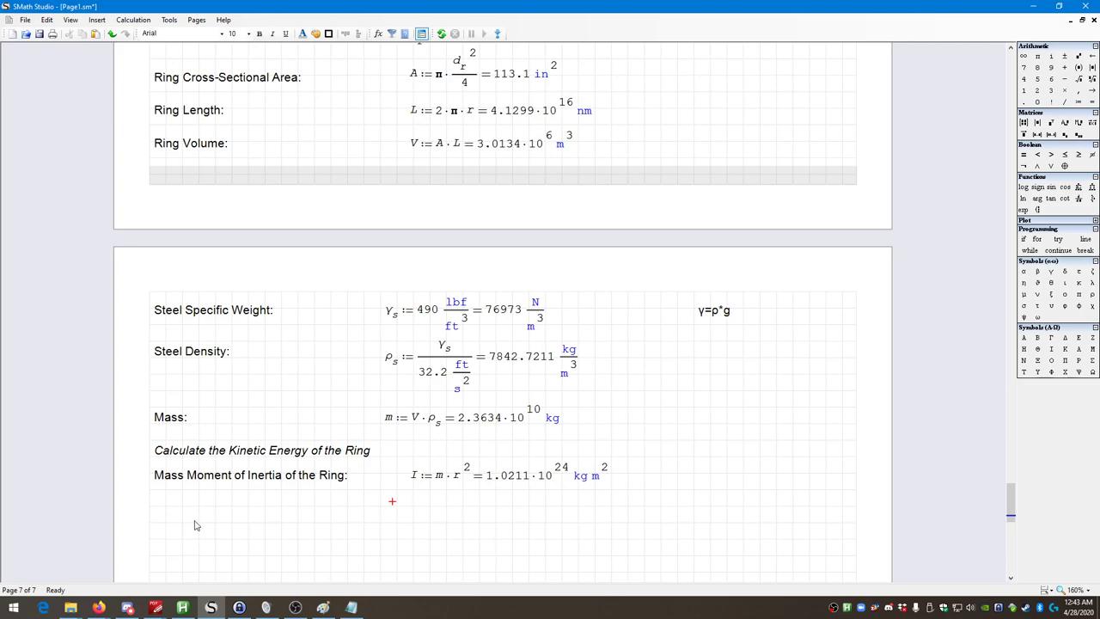
{"action": "left_click", "coordinate": [151, 510]}
{"action": "scroll", "coordinate": [197, 468], "scroll_direction": "up", "scroll_amount": 1}
{"action": "scroll", "coordinate": [184, 554], "scroll_direction": "down", "scroll_amount": 3}
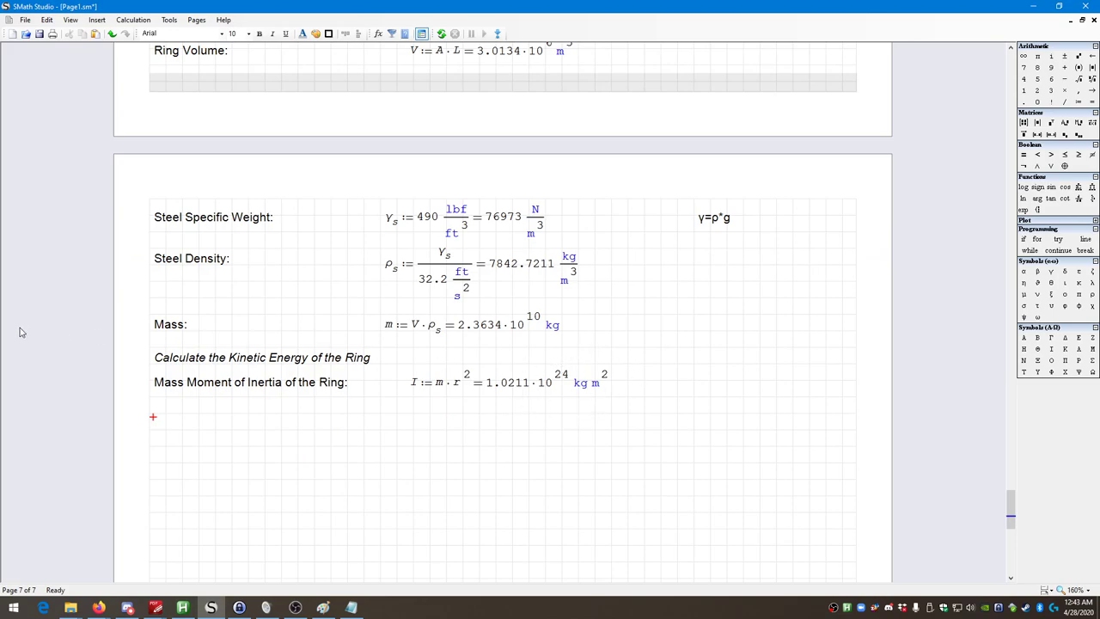
{"action": "left_click", "coordinate": [153, 407]}
{"action": "left_click_drag", "start_coordinate": [1009, 508], "coordinate": [1010, 477]}
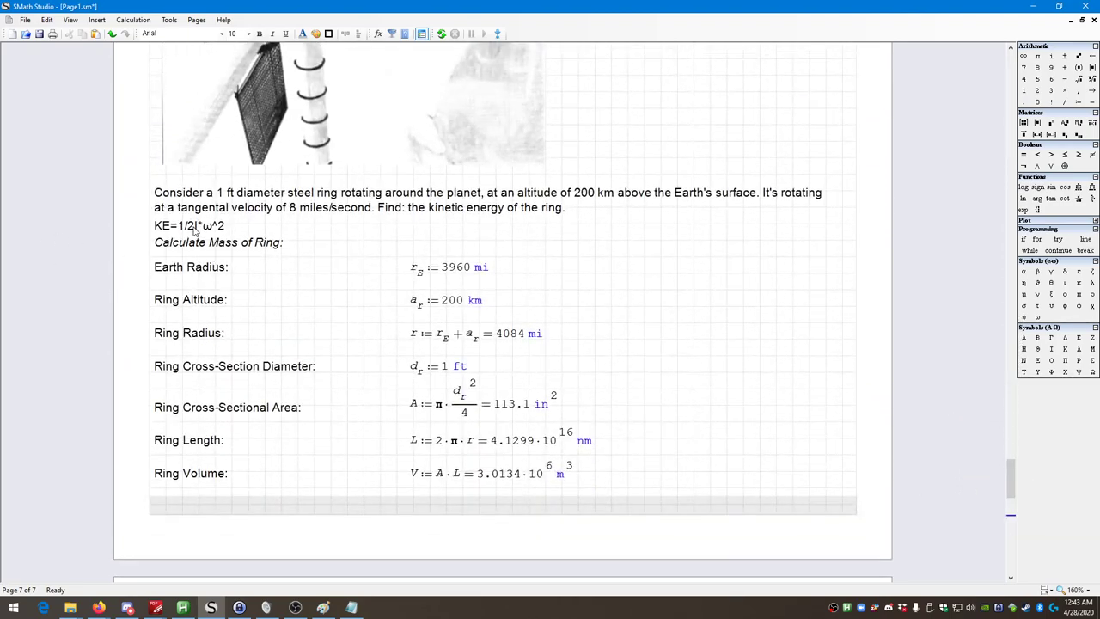
{"action": "left_click_drag", "start_coordinate": [1010, 478], "coordinate": [989, 536]}
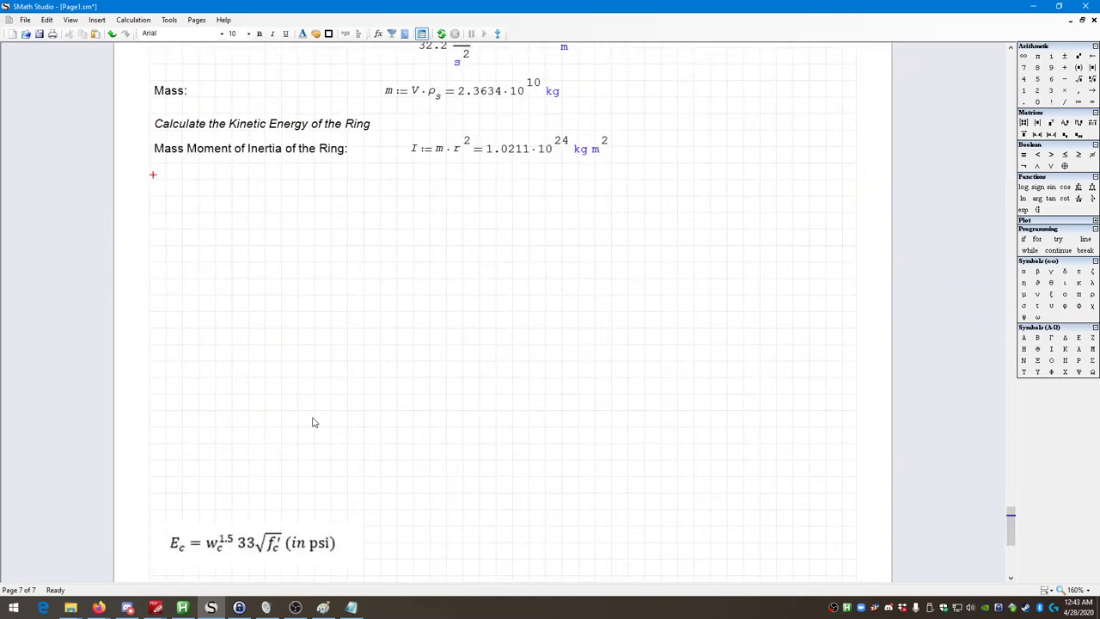
{"action": "scroll", "coordinate": [312, 413], "scroll_direction": "up", "scroll_amount": 3}
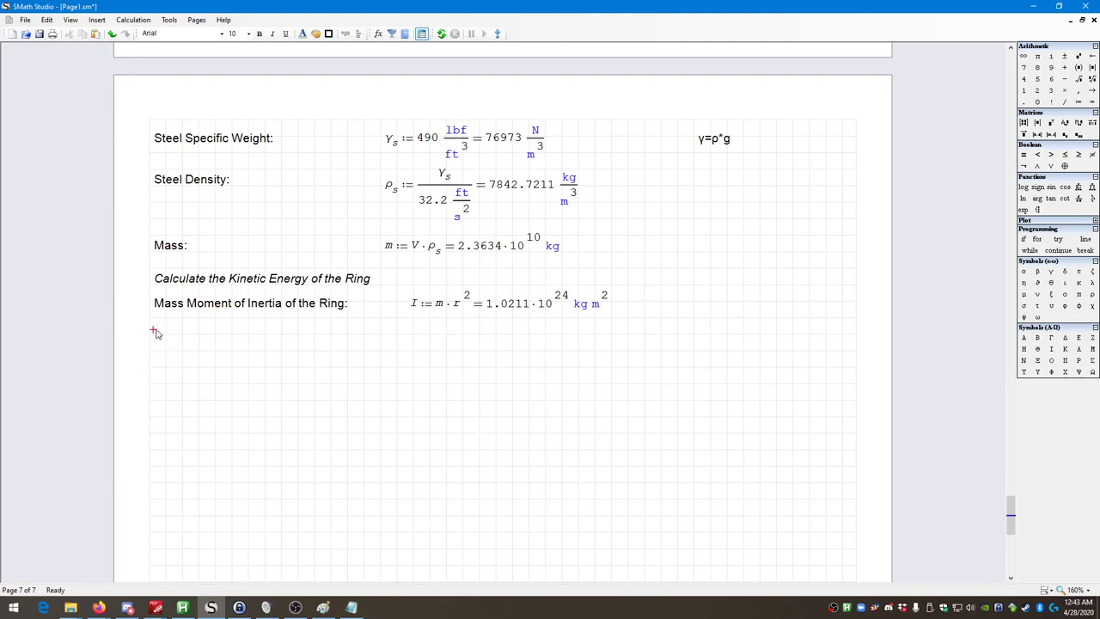
Step: Add the side note "v=r*ω" below the "γ=ρ*g" note
{"action": "left_click", "coordinate": [708, 168]}
{"action": "type", "text": "v"}
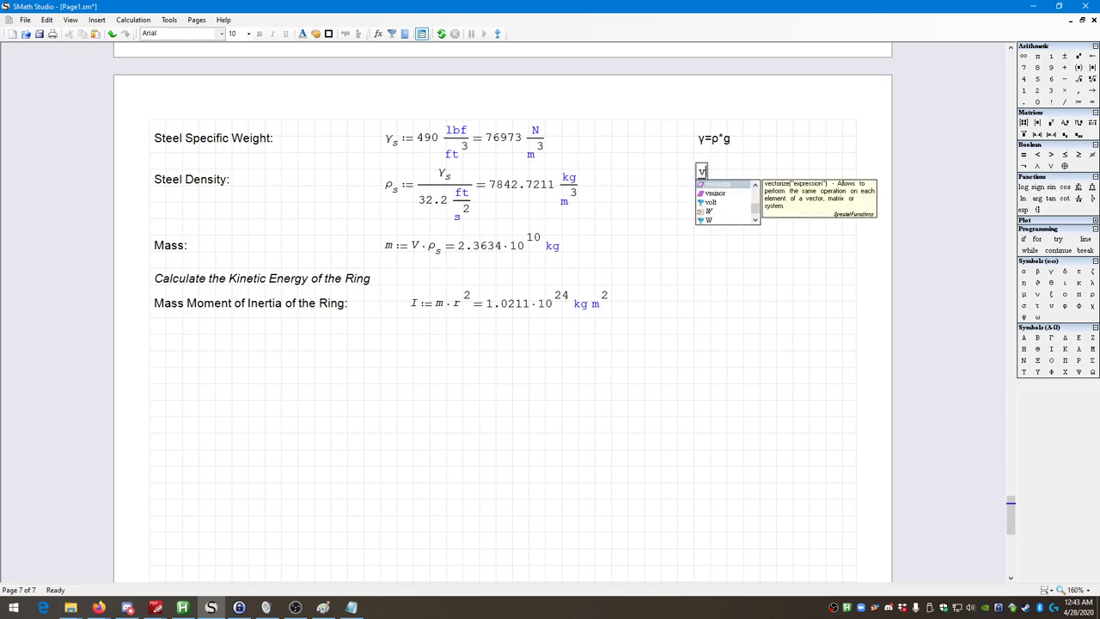
{"action": "key", "text": "BackSpace"}
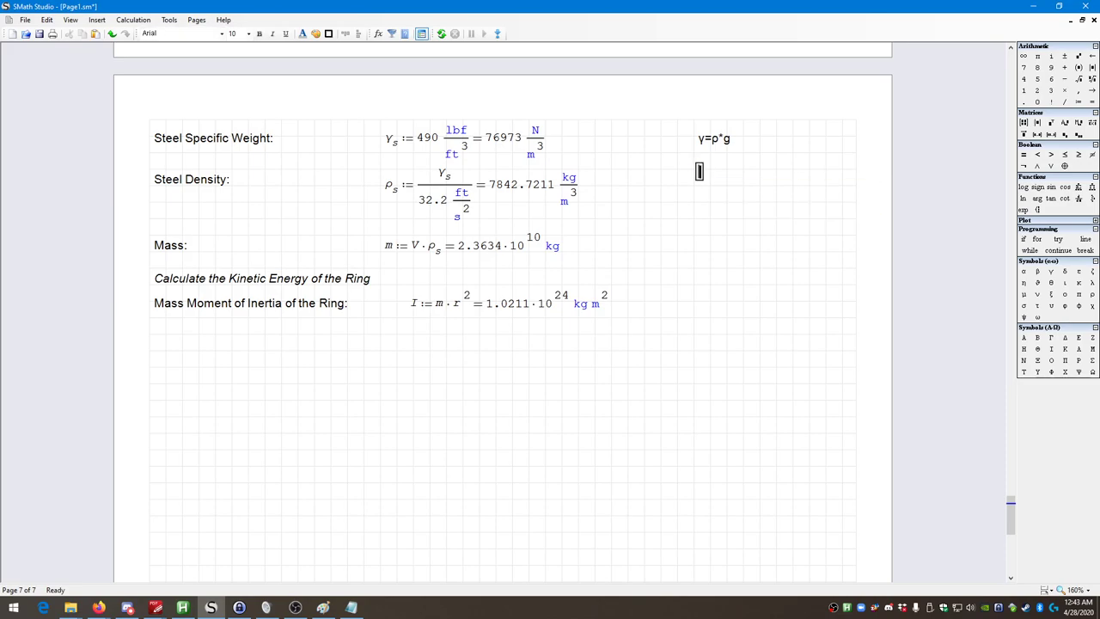
{"action": "type", "text": "v=r*"}
{"action": "left_click", "coordinate": [1037, 317]}
Step: Add the label "Rotational Velocity of Ring:" below the mass moment of inertia row and align it with the other labels
{"action": "left_click", "coordinate": [252, 371]}
{"action": "left_click", "coordinate": [160, 334]}
{"action": "type", "text": "Rotational "}
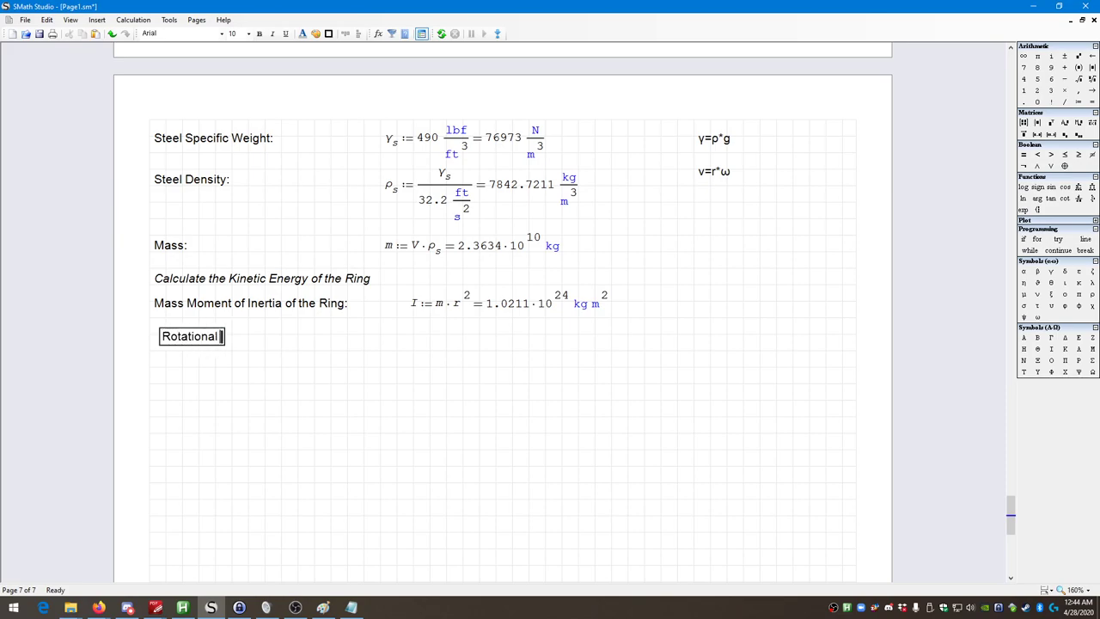
{"action": "type", "text": "Velocity of Ring:"}
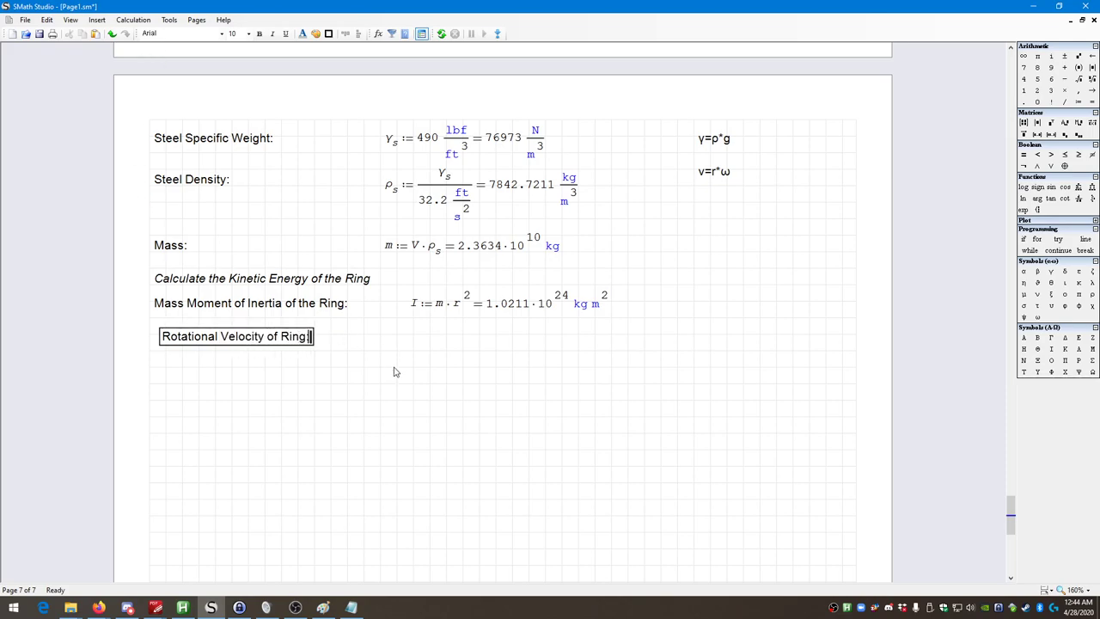
{"action": "left_click_drag", "start_coordinate": [325, 354], "coordinate": [154, 329]}
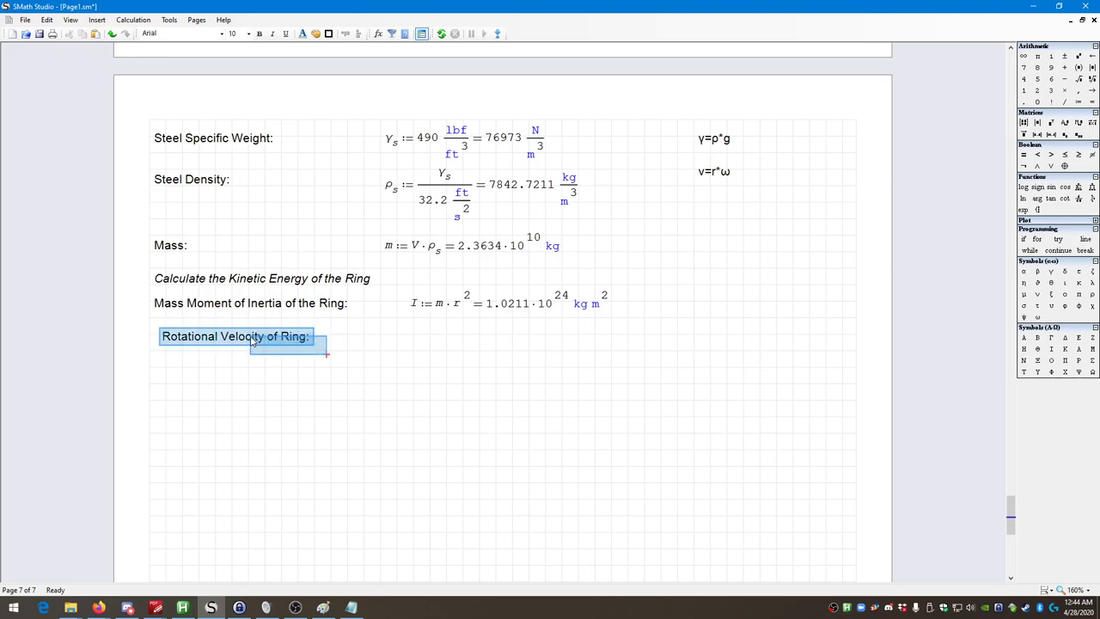
Step: Check the problem statement for the ring's given tangential velocity
{"action": "left_click", "coordinate": [408, 337]}
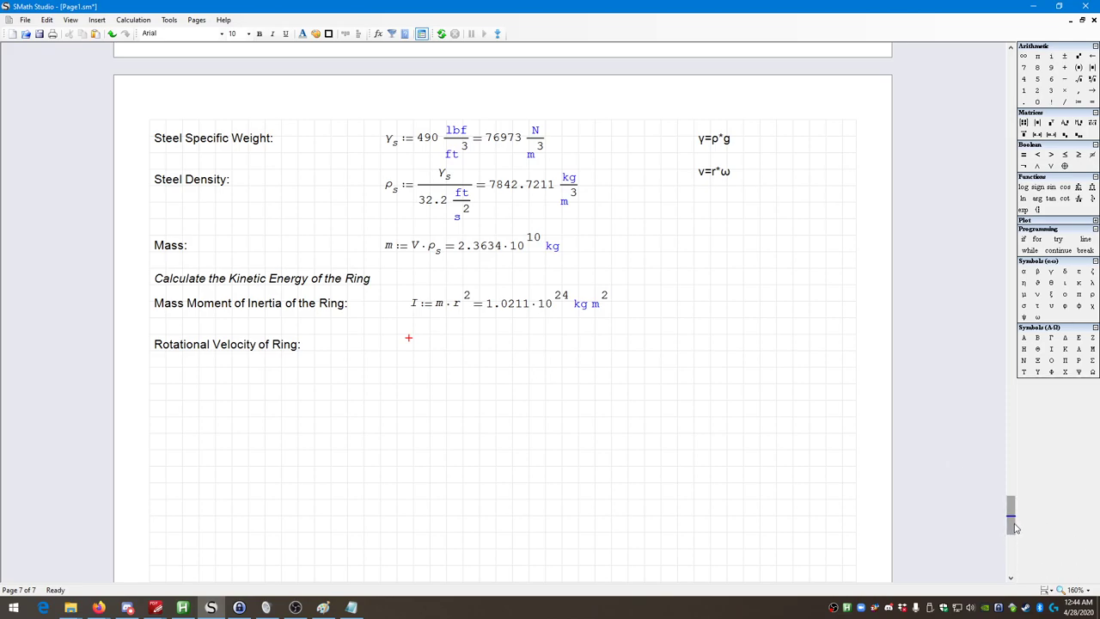
{"action": "left_click_drag", "start_coordinate": [1014, 526], "coordinate": [1013, 493]}
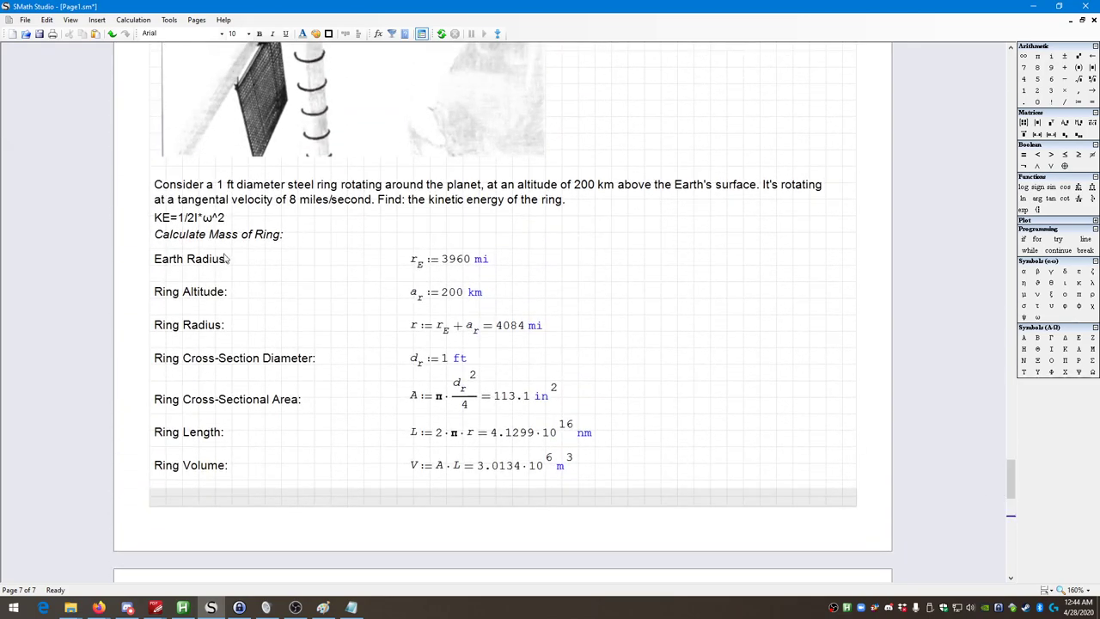
{"action": "scroll", "coordinate": [335, 446], "scroll_direction": "down", "scroll_amount": 3}
{"action": "scroll", "coordinate": [364, 433], "scroll_direction": "down", "scroll_amount": 8}
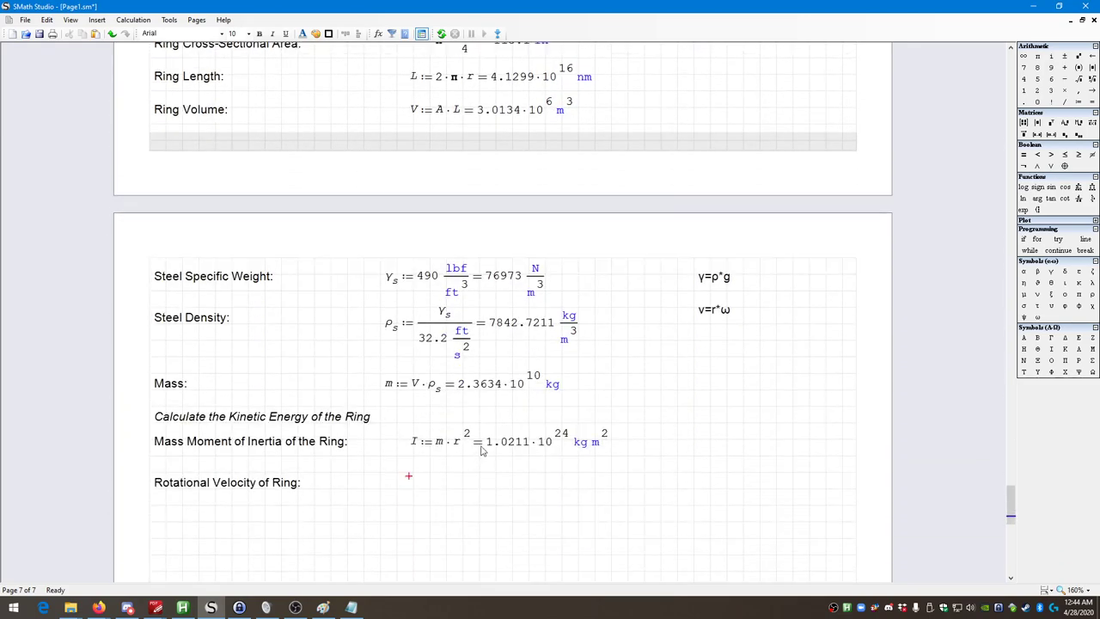
{"action": "left_click", "coordinate": [218, 384]}
{"action": "key", "text": "Return"}
{"action": "key", "text": "Return"}
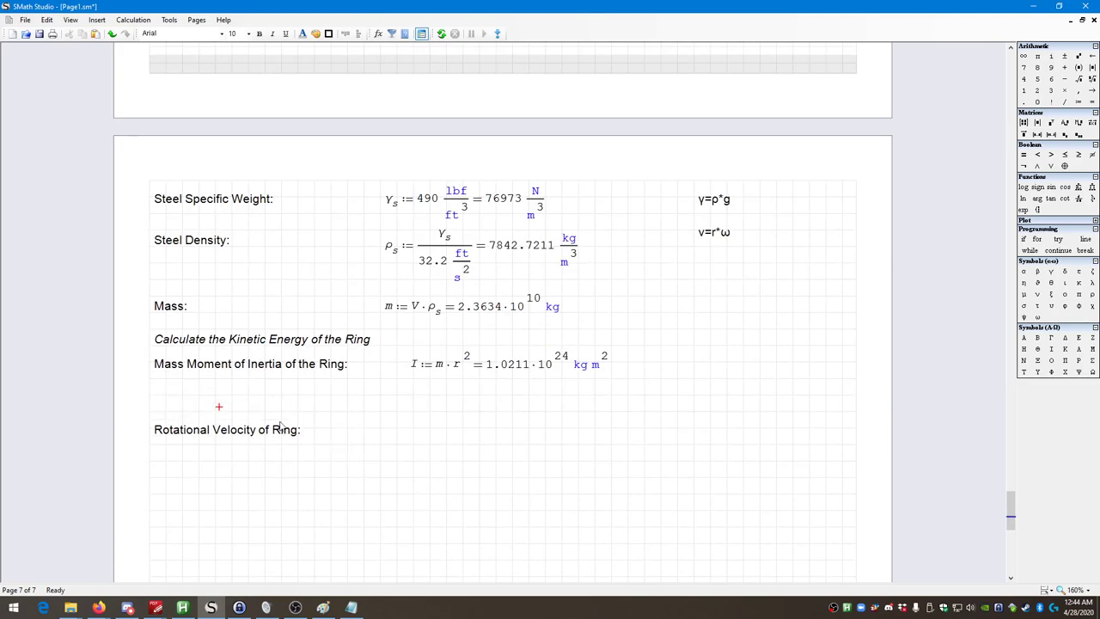
{"action": "key", "text": "BackSpace"}
{"action": "key", "text": "BackSpace"}
{"action": "key", "text": "BackSpace"}
Step: Insert blank space above the rotational velocity label and add the label "Ring Tangental Velocity:" there, aligned with the other labels
{"action": "scroll", "coordinate": [252, 408], "scroll_direction": "up", "scroll_amount": 9}
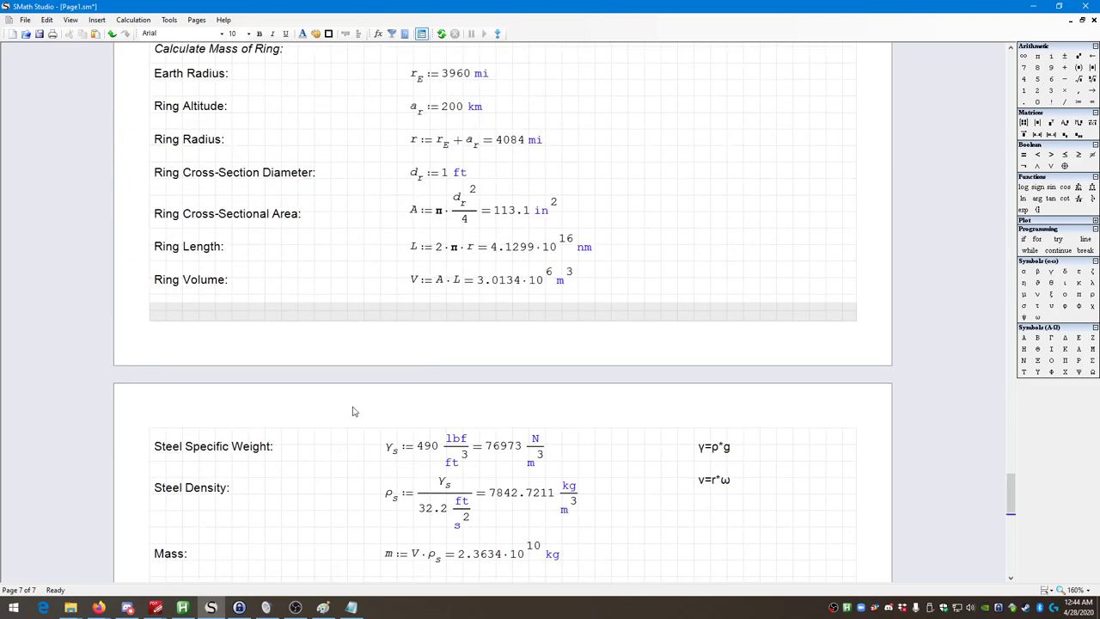
{"action": "scroll", "coordinate": [263, 383], "scroll_direction": "down", "scroll_amount": 10}
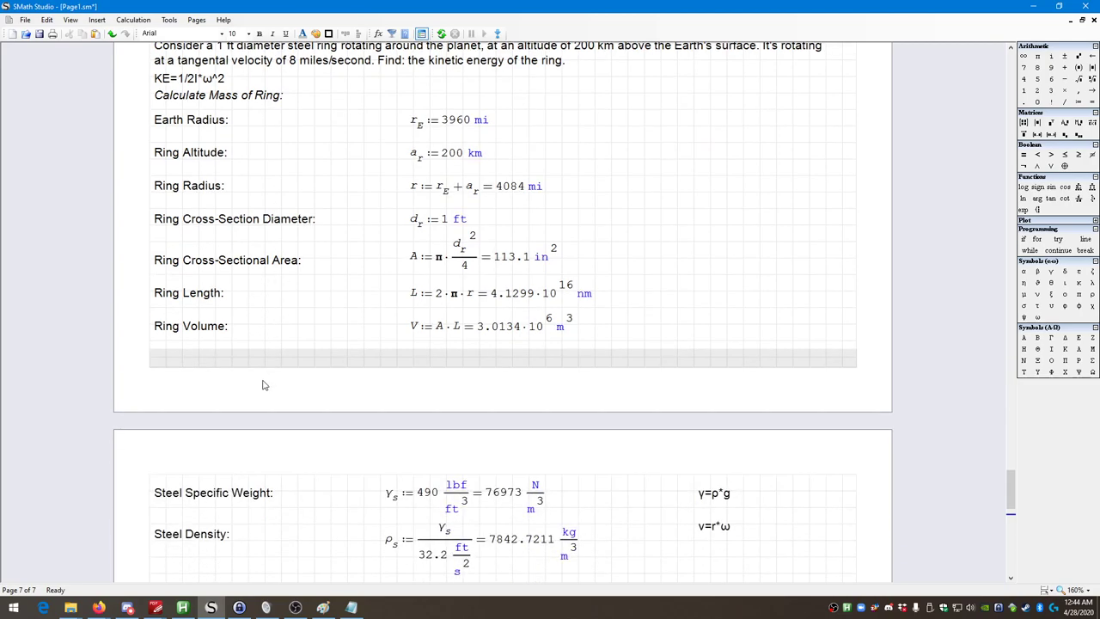
{"action": "left_click", "coordinate": [219, 371]}
{"action": "key", "text": "Return"}
{"action": "key", "text": "Return"}
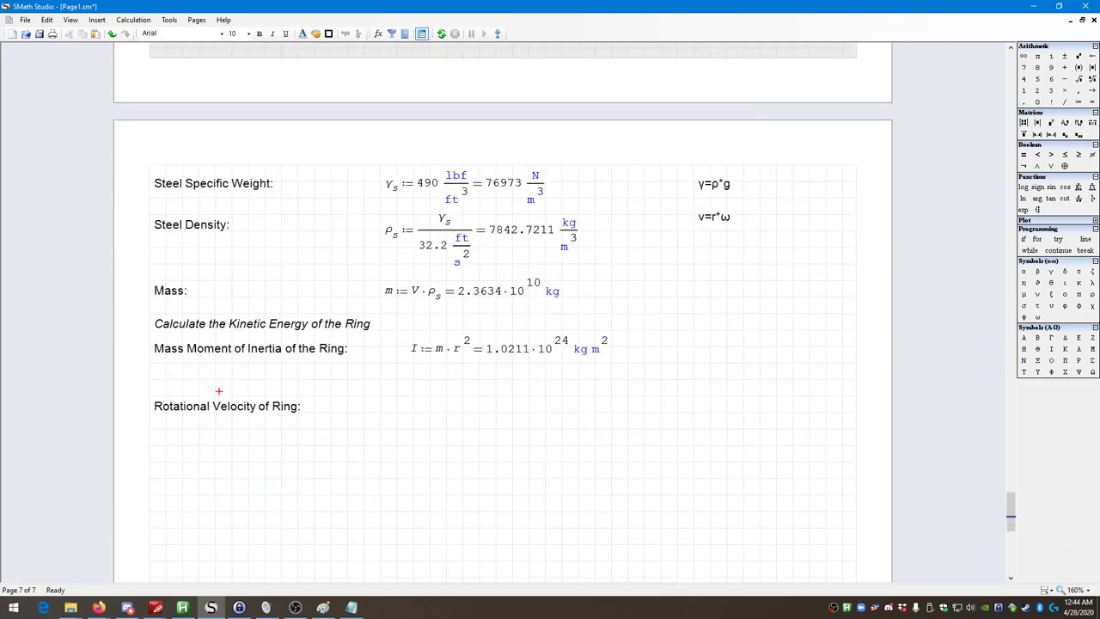
{"action": "key", "text": "quotedbl"}
{"action": "type", "text": "Ring Tangental Vel"}
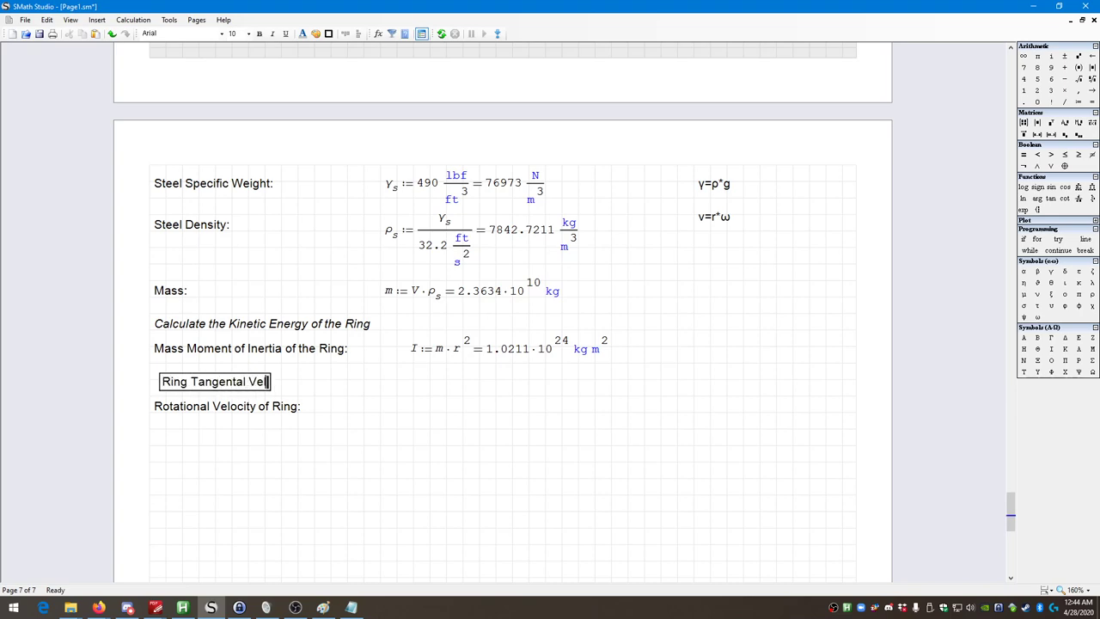
{"action": "type", "text": "ocity:"}
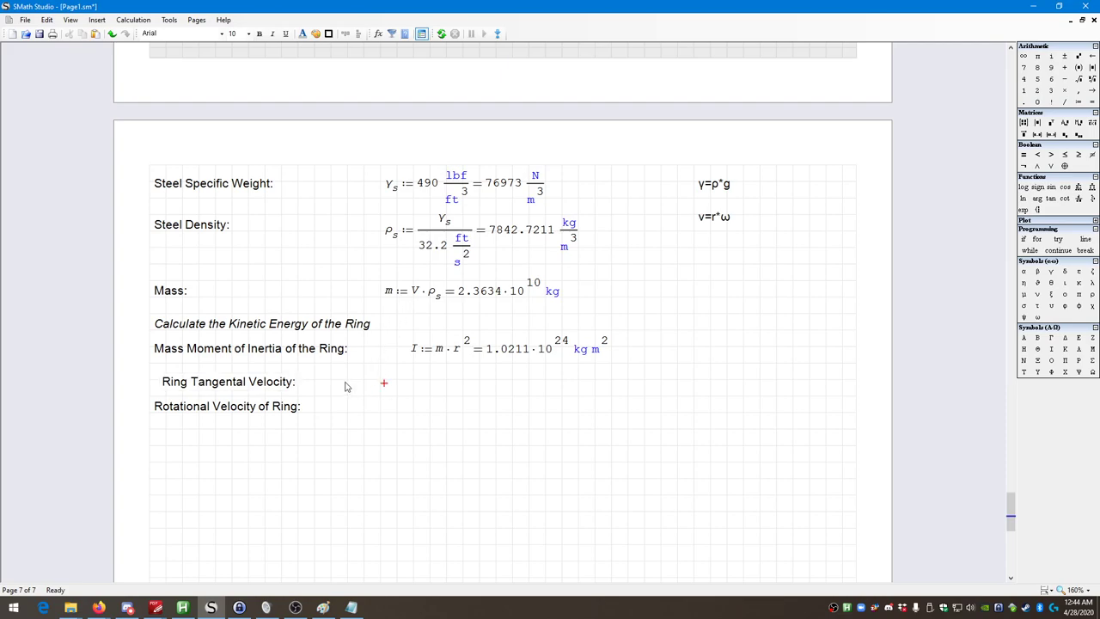
{"action": "left_click", "coordinate": [334, 383]}
Step: Define v as 8 mi/s beside the tangential velocity label and align the equation with that label
{"action": "left_click", "coordinate": [409, 382]}
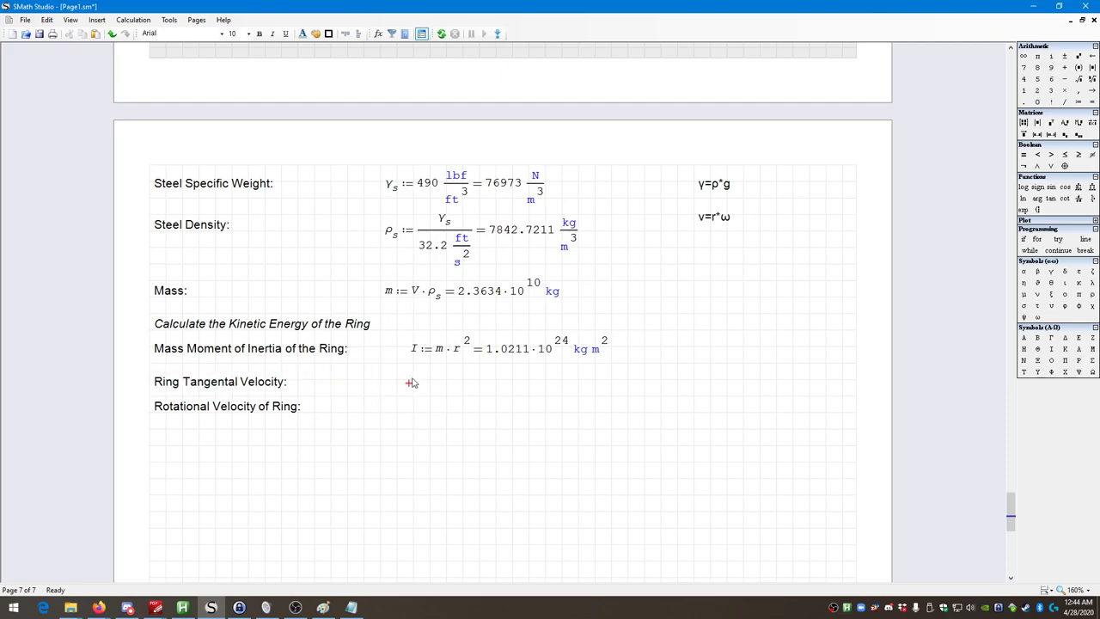
{"action": "type", "text": "v:"}
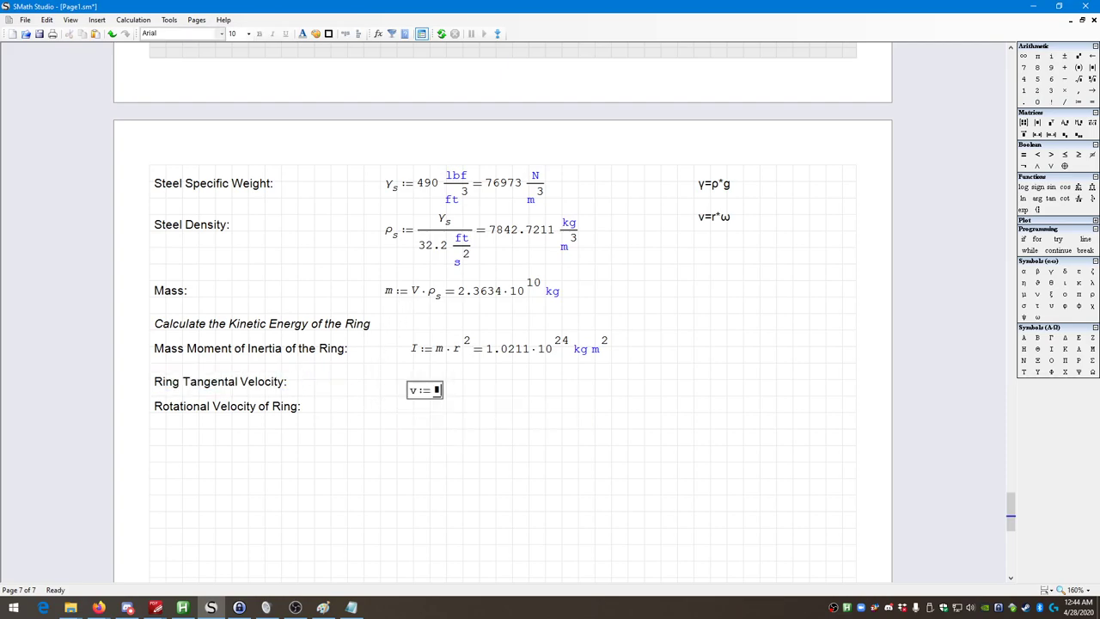
{"action": "type", "text": "8*mi/s"}
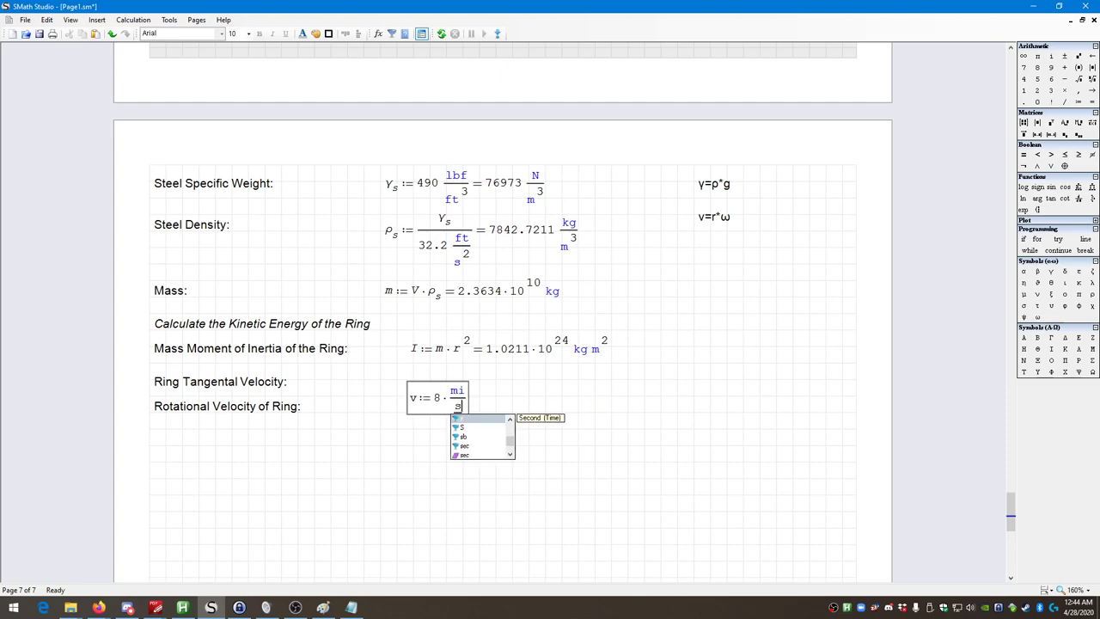
{"action": "key", "text": "Escape"}
{"action": "key", "text": "Escape"}
{"action": "left_click_drag", "start_coordinate": [508, 448], "coordinate": [456, 391]}
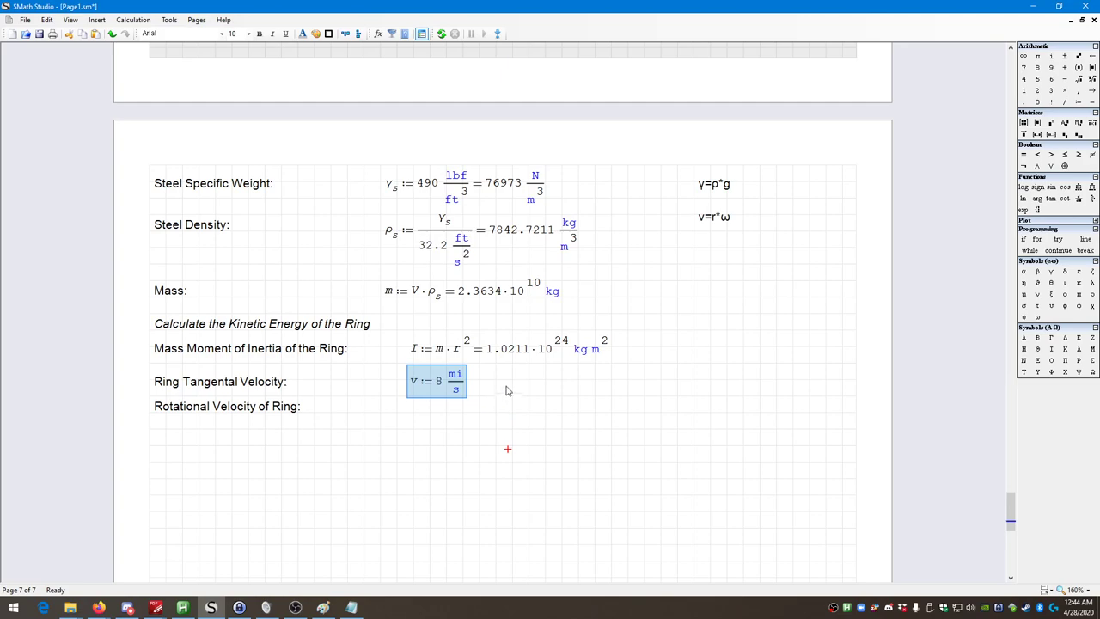
Step: Move the "Rotational Velocity of Ring:" label down to leave more space below the tangential velocity row
{"action": "left_click", "coordinate": [309, 424]}
{"action": "left_click_drag", "start_coordinate": [310, 424], "coordinate": [151, 398]}
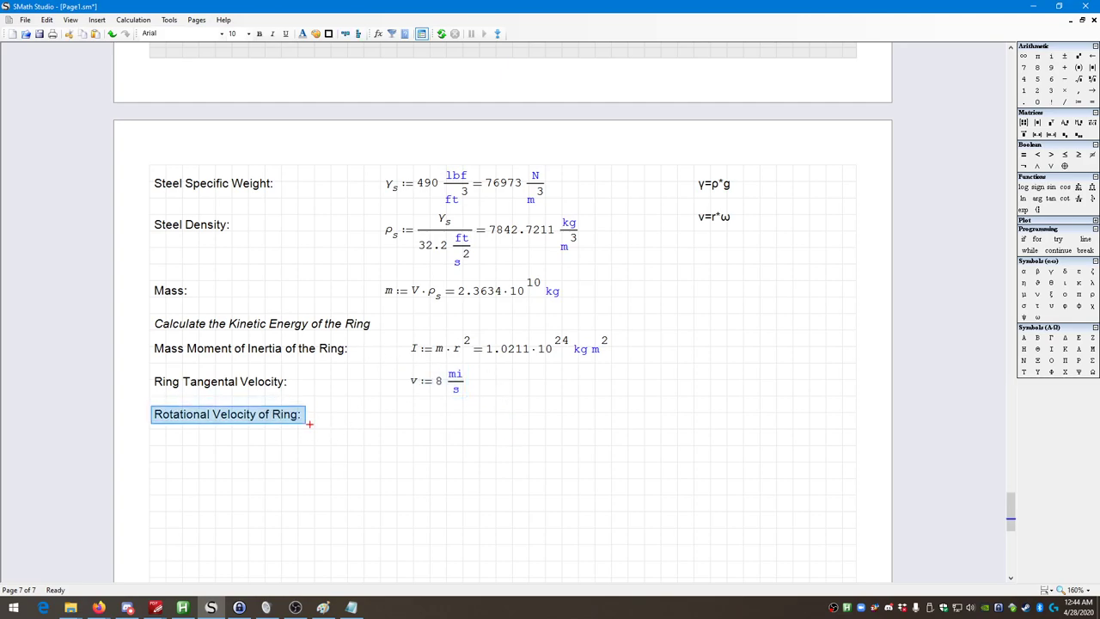
{"action": "key", "text": "Up"}
{"action": "key", "text": "Up"}
{"action": "key", "text": "Up"}
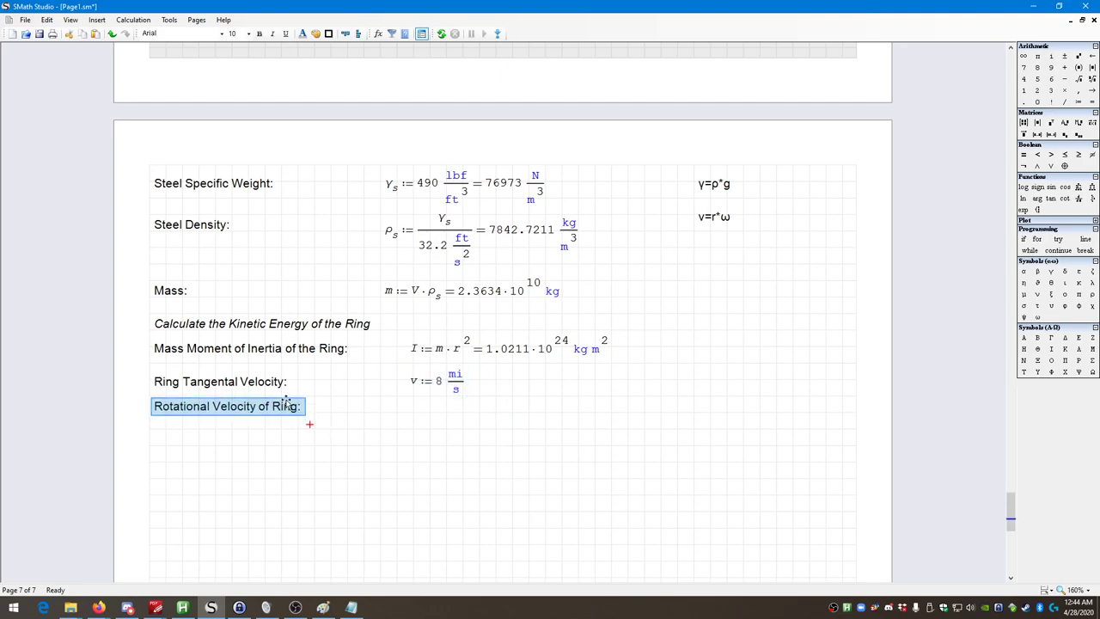
{"action": "key", "text": "Down"}
{"action": "key", "text": "Down"}
{"action": "key", "text": "Down"}
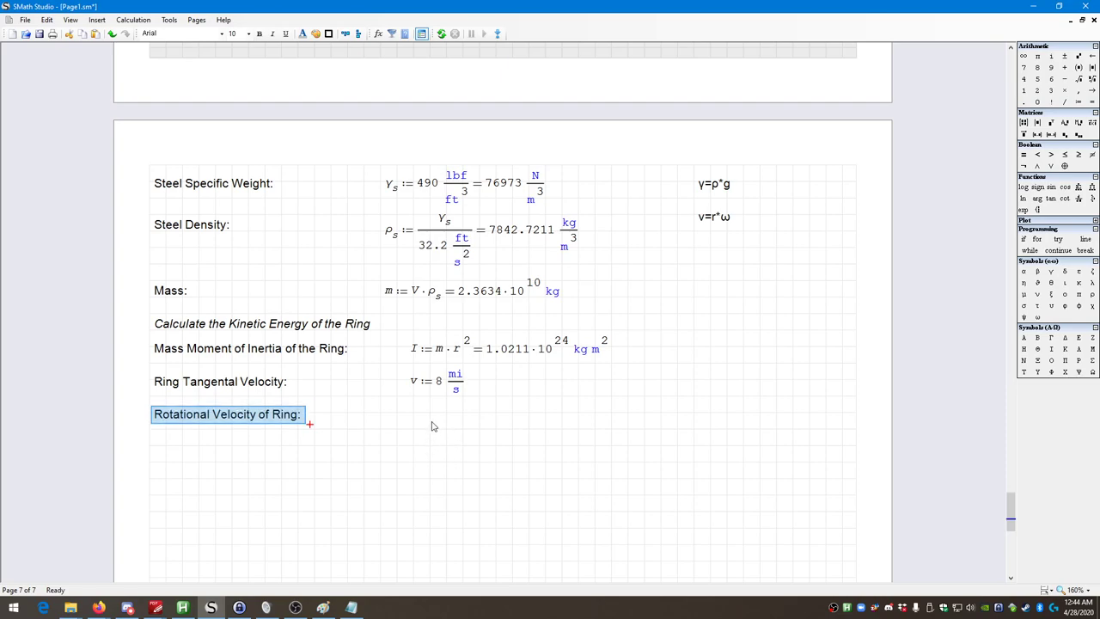
{"action": "key", "text": "Down"}
{"action": "key", "text": "Down"}
{"action": "key", "text": "Down"}
Step: Define ω as v/r beside the rotational velocity label and evaluate it
{"action": "left_click", "coordinate": [410, 419]}
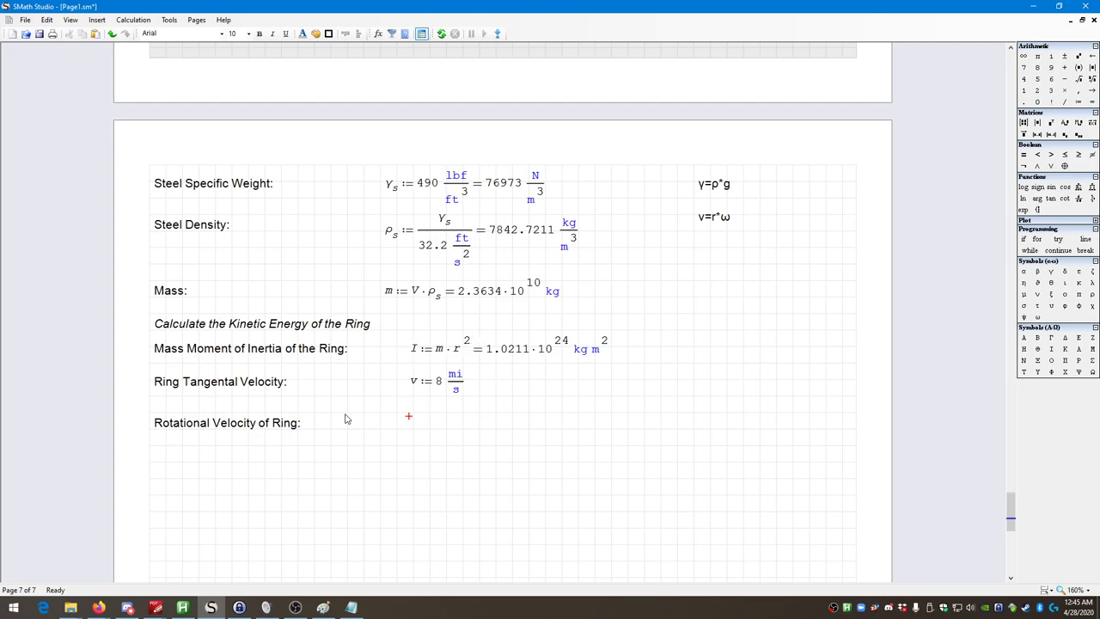
{"action": "left_click", "coordinate": [408, 424]}
{"action": "left_click", "coordinate": [1035, 316]}
{"action": "type", "text": ":= "}
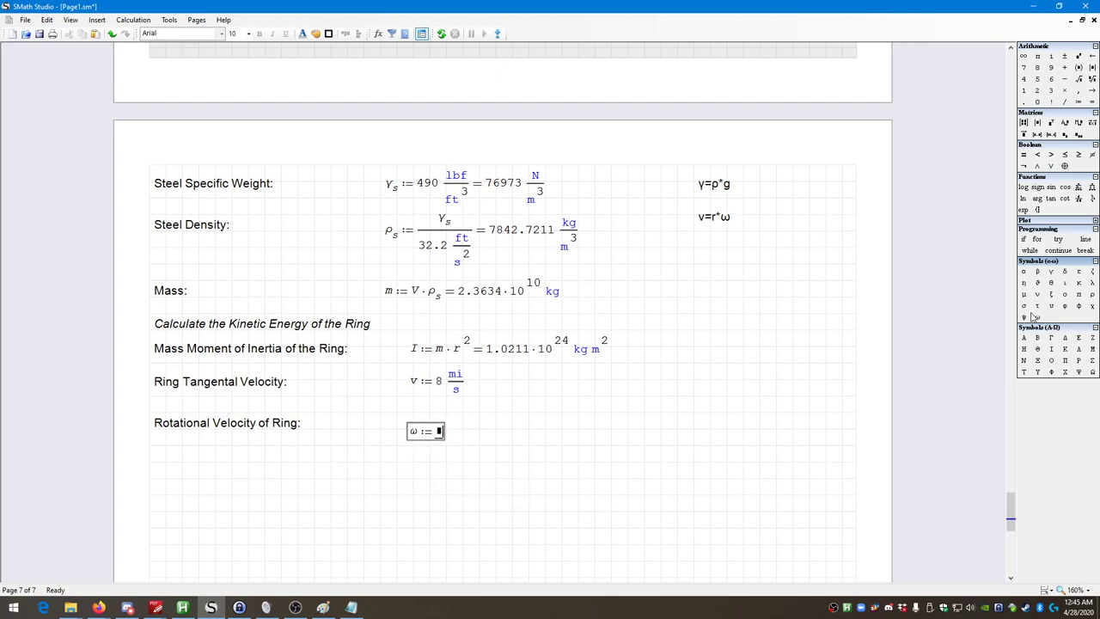
{"action": "type", "text": "v/"}
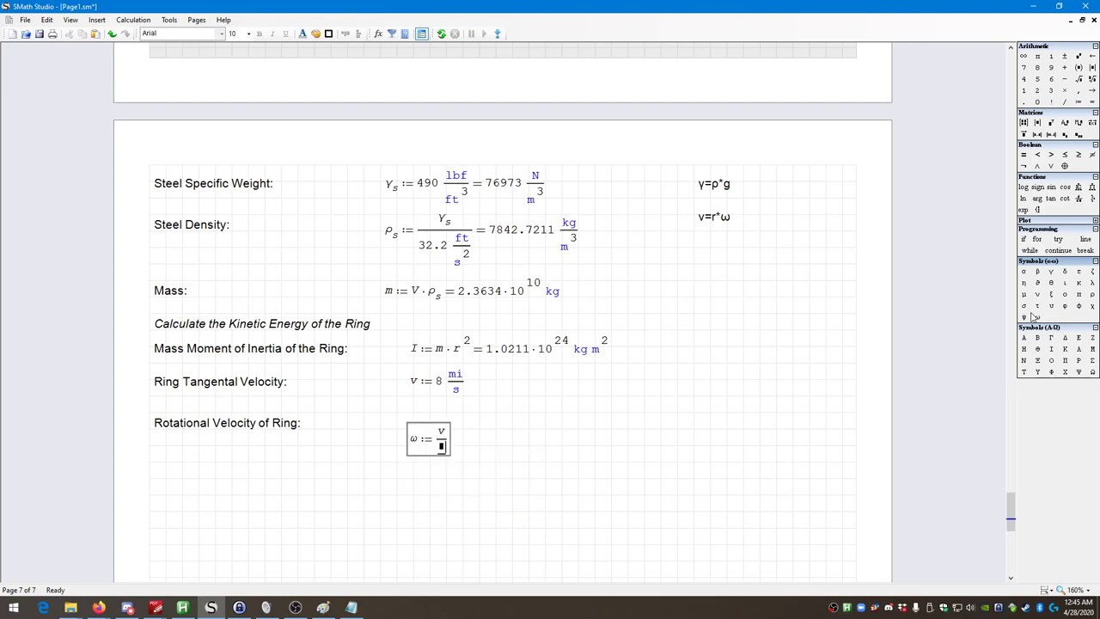
{"action": "type", "text": "r"}
{"action": "key", "text": "Escape"}
{"action": "type", "text": "= 0.002 Hz"}
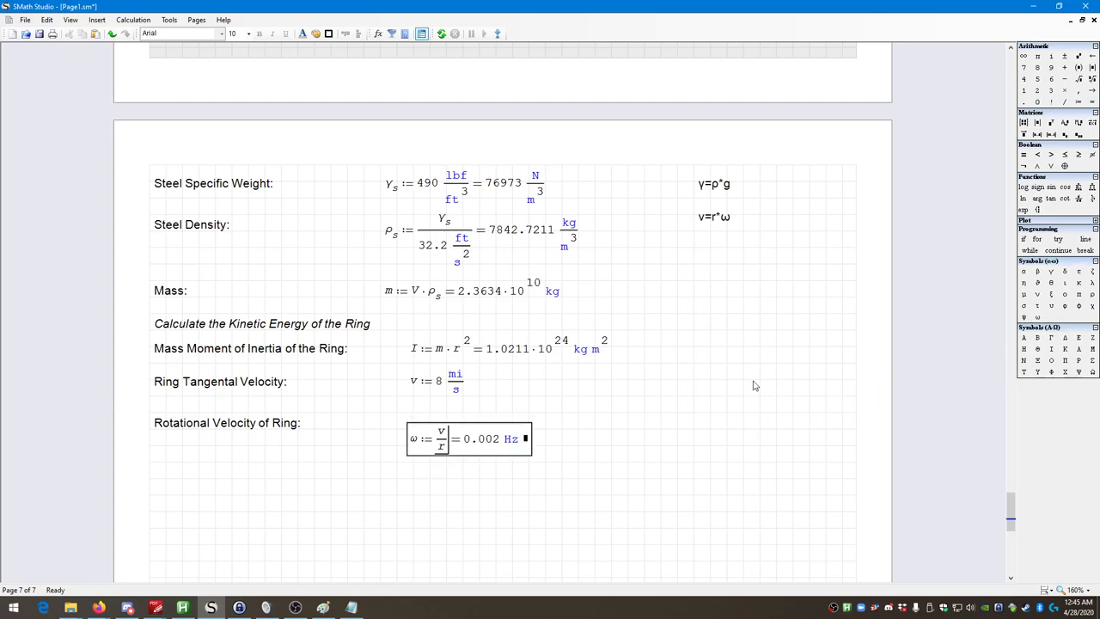
Step: Set the units of the ω result to rad/s
{"action": "left_click", "coordinate": [525, 439]}
{"action": "key", "text": "BackSpace"}
{"action": "key", "text": "BackSpace"}
{"action": "type", "text": "rad"}
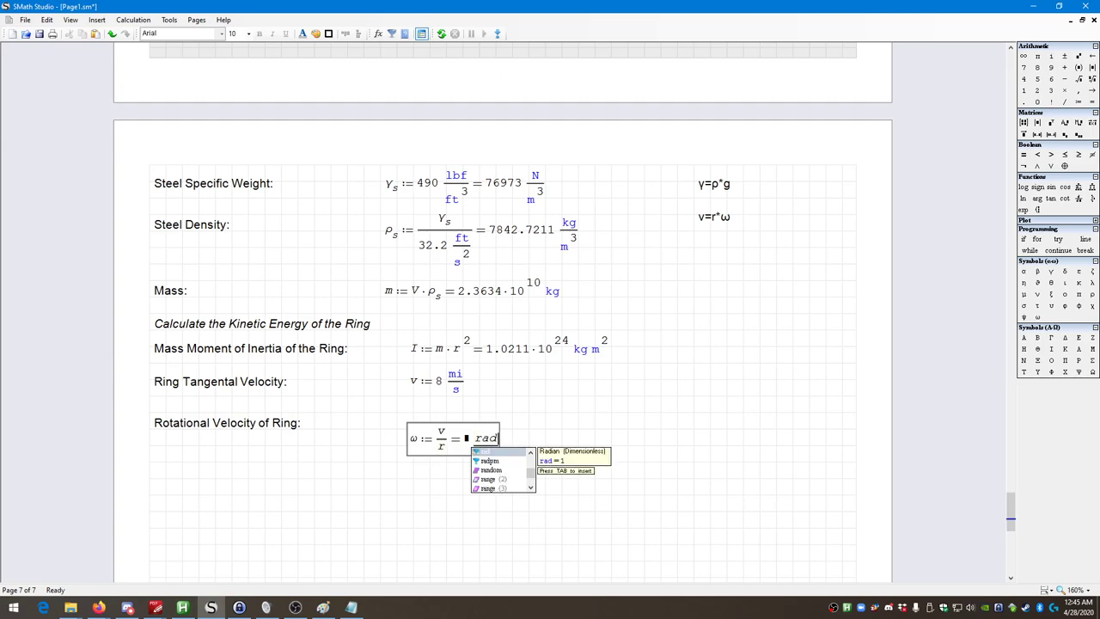
{"action": "key", "text": "Tab"}
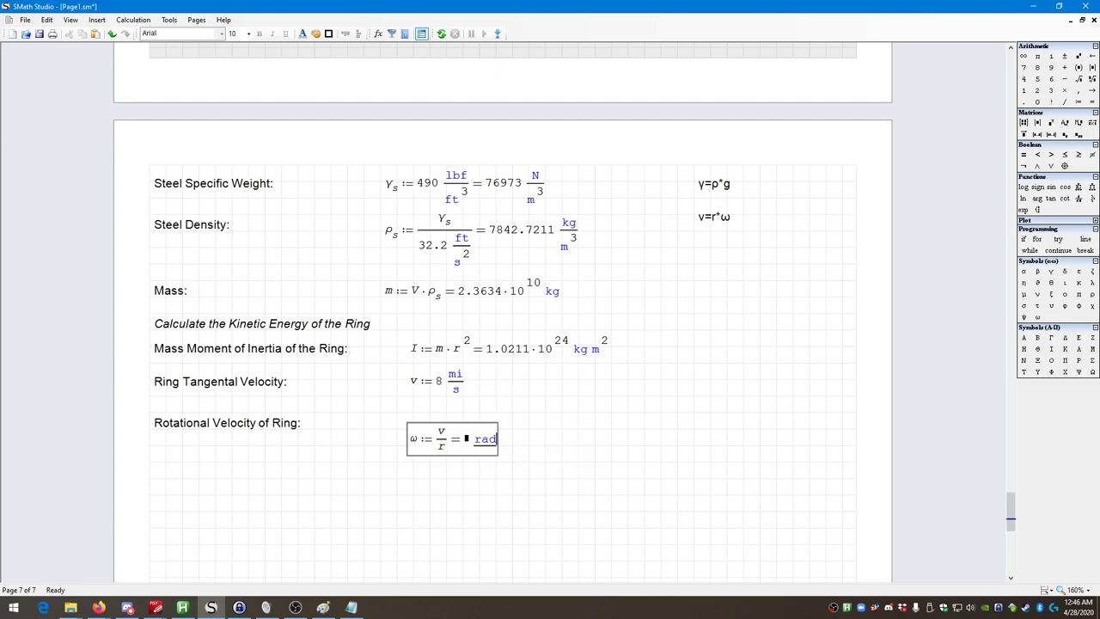
{"action": "type", "text": "/s"}
{"action": "key", "text": "Return"}
Step: Move the ω equation up level with its label and display its result to five decimal places
{"action": "left_click_drag", "start_coordinate": [656, 507], "coordinate": [407, 418]}
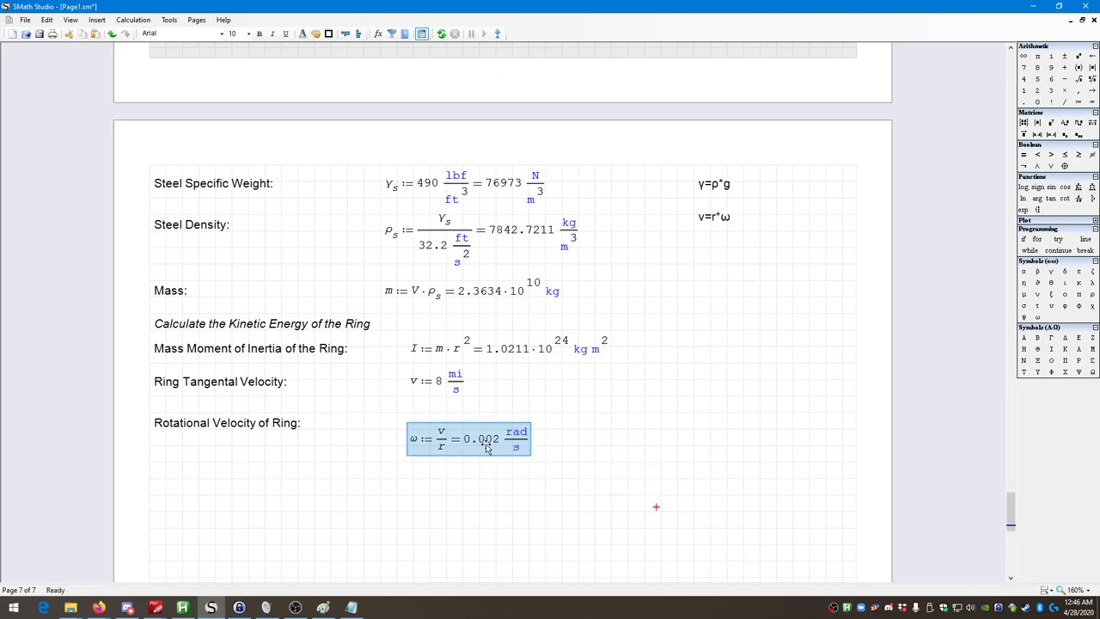
{"action": "key", "text": "Up"}
{"action": "key", "text": "Up"}
{"action": "right_click", "coordinate": [482, 425]}
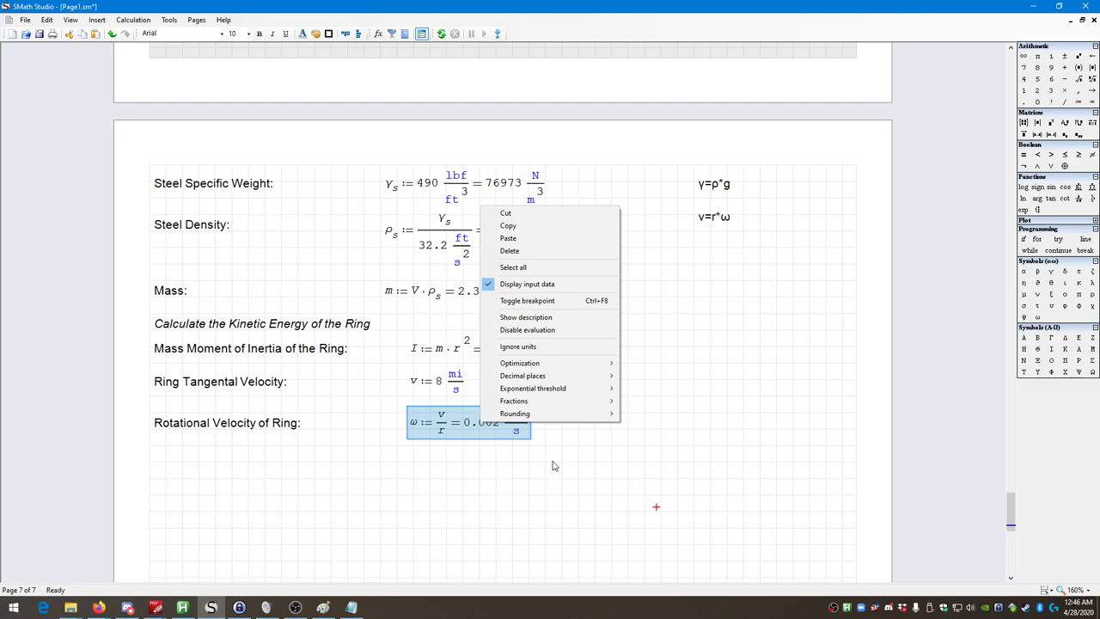
{"action": "mouse_move", "coordinate": [582, 380]}
{"action": "left_click", "coordinate": [639, 471]}
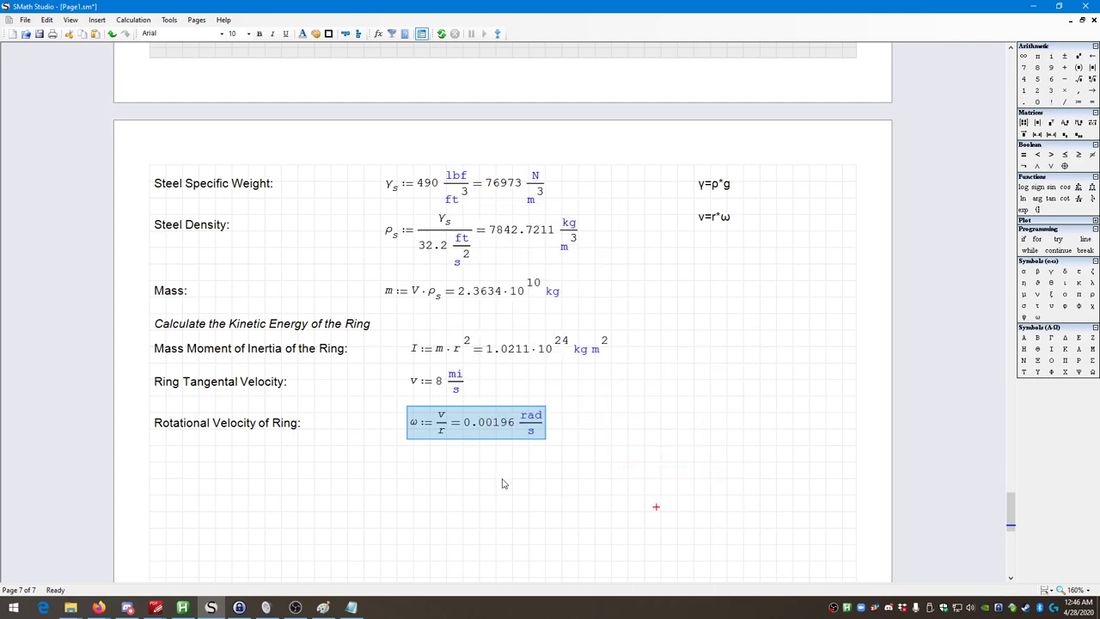
{"action": "left_click", "coordinate": [501, 484]}
{"action": "left_click_drag", "start_coordinate": [591, 474], "coordinate": [487, 435]}
{"action": "mouse_move", "coordinate": [421, 440]}
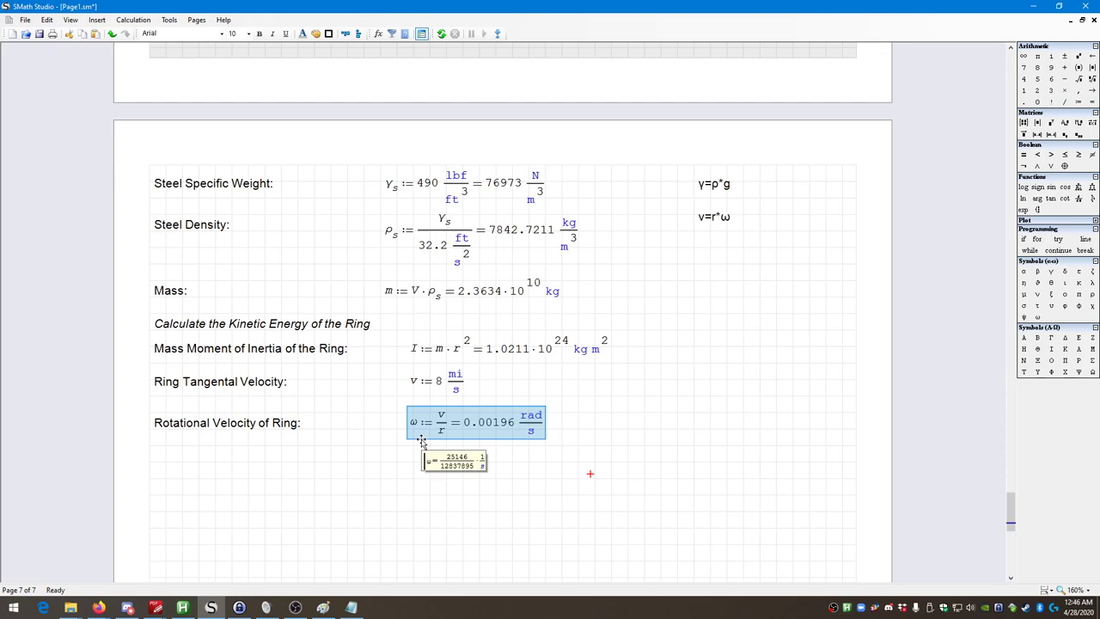
Step: Add the label "Ring Kinetic Energy:" below the rotational velocity row and move it up slightly
{"action": "left_click", "coordinate": [153, 454]}
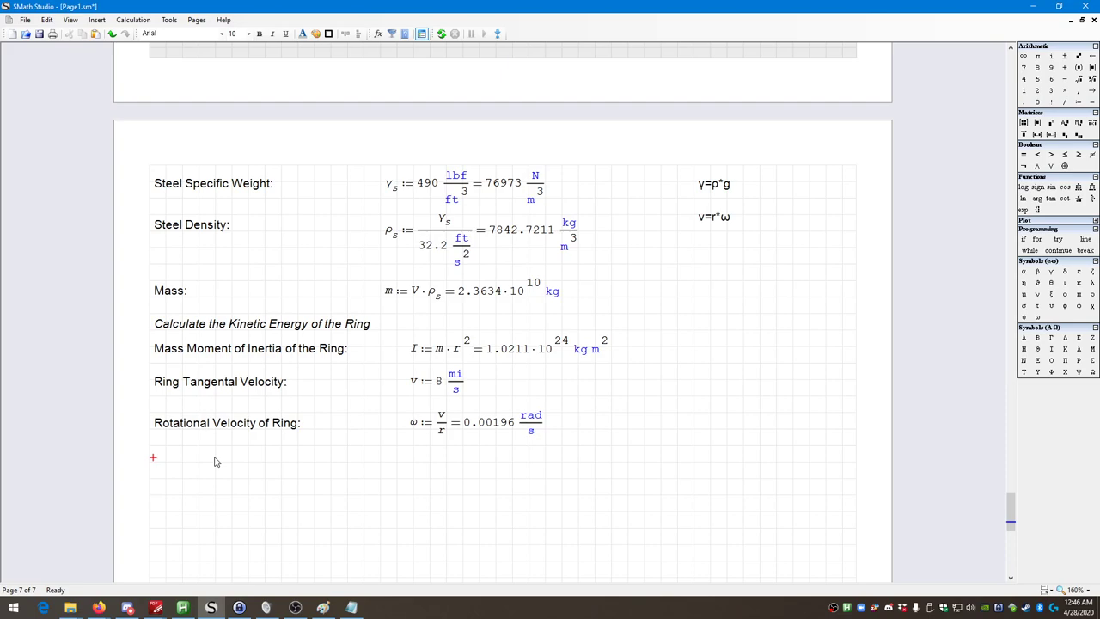
{"action": "key", "text": "quotedbl"}
{"action": "type", "text": "Ring Kine"}
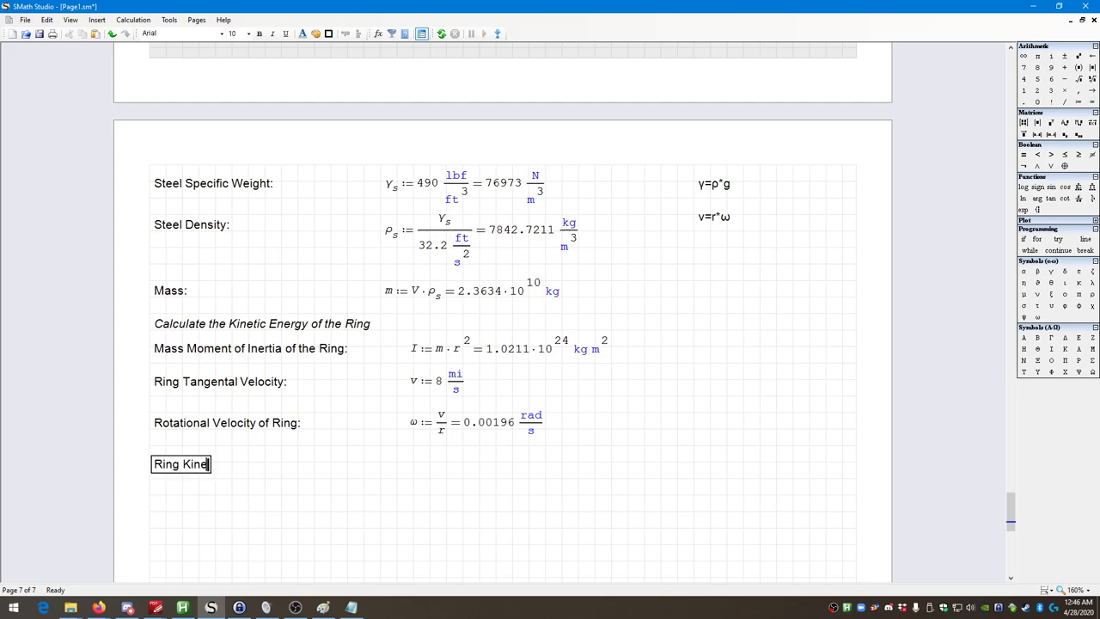
{"action": "type", "text": "tic Energy"}
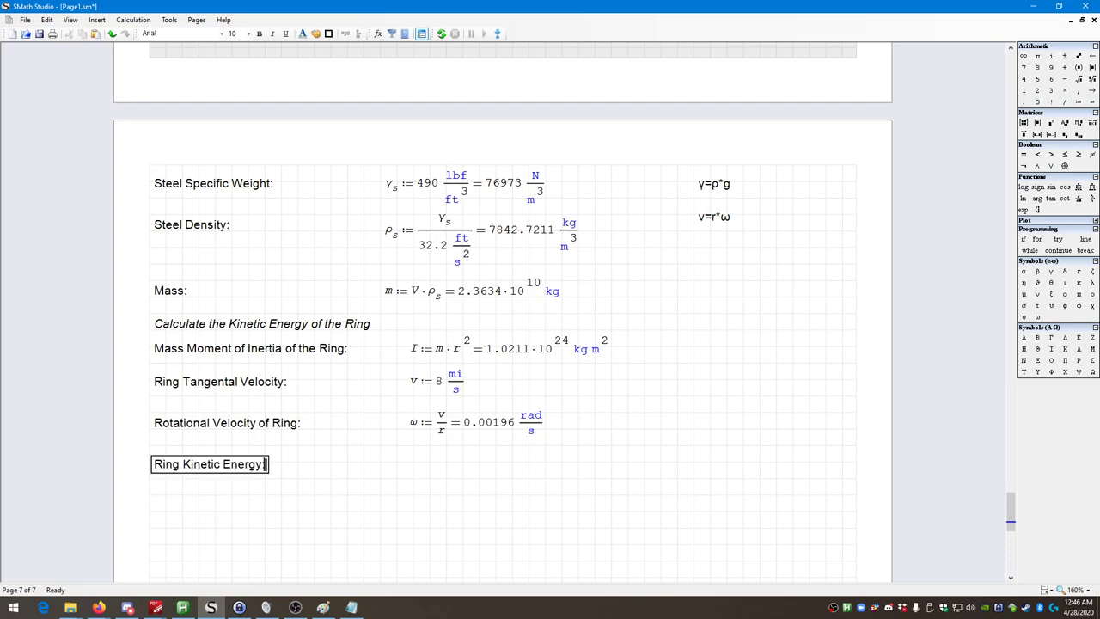
{"action": "type", "text": ":"}
{"action": "left_click", "coordinate": [342, 498]}
{"action": "left_click_drag", "start_coordinate": [341, 498], "coordinate": [261, 470]}
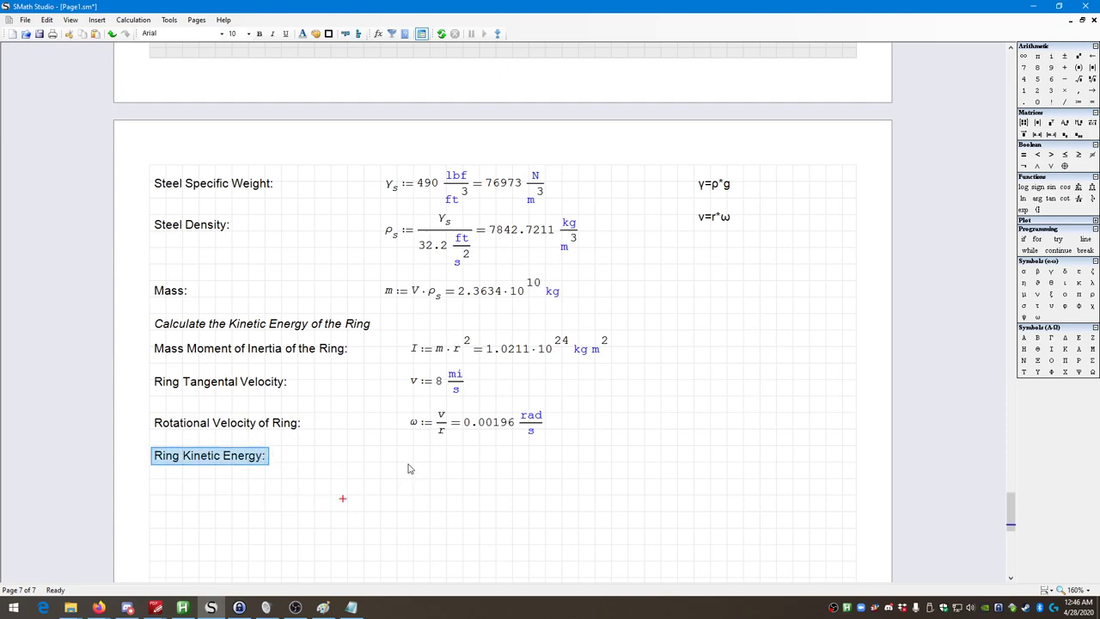
Step: Start defining KE as 1/2 times an open factor beside the "Ring Kinetic Energy:" label
{"action": "left_click", "coordinate": [410, 450]}
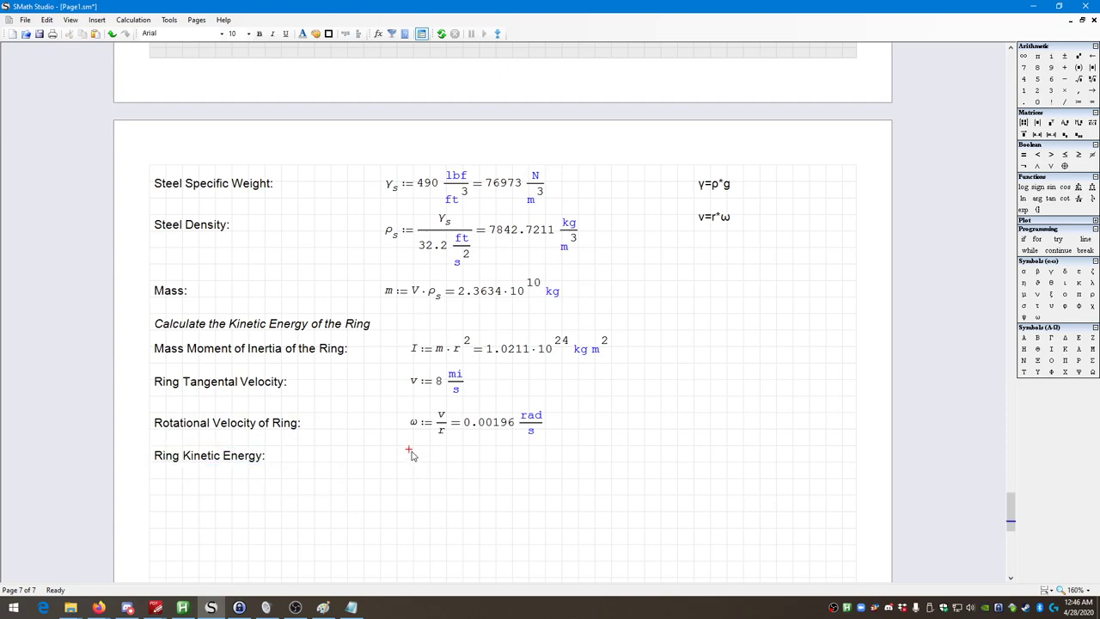
{"action": "type", "text": "KE"}
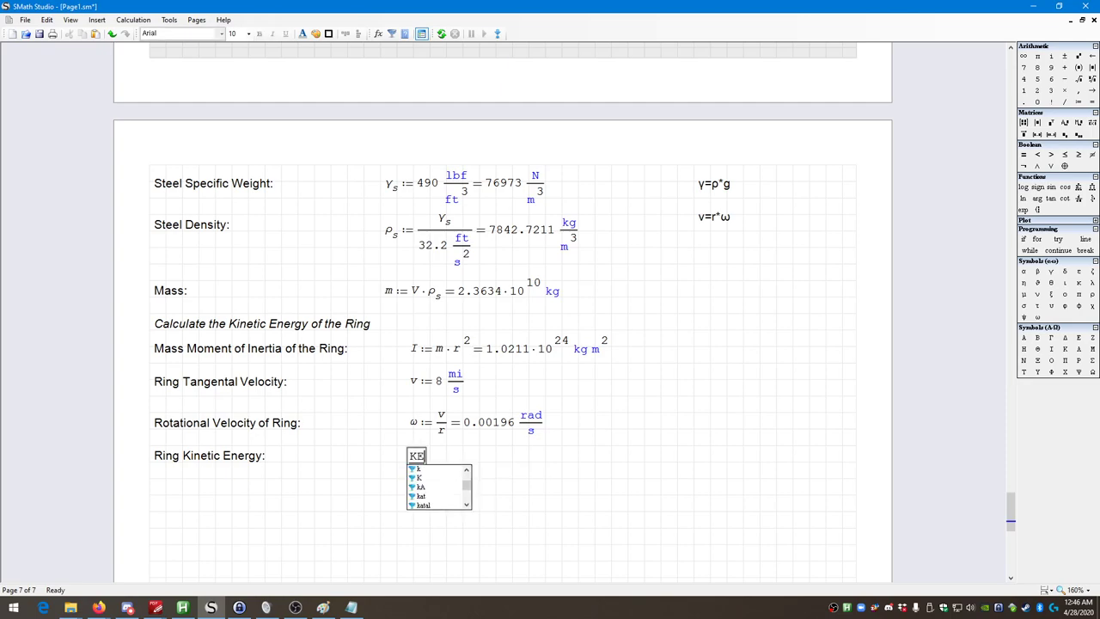
{"action": "type", "text": ":1/"}
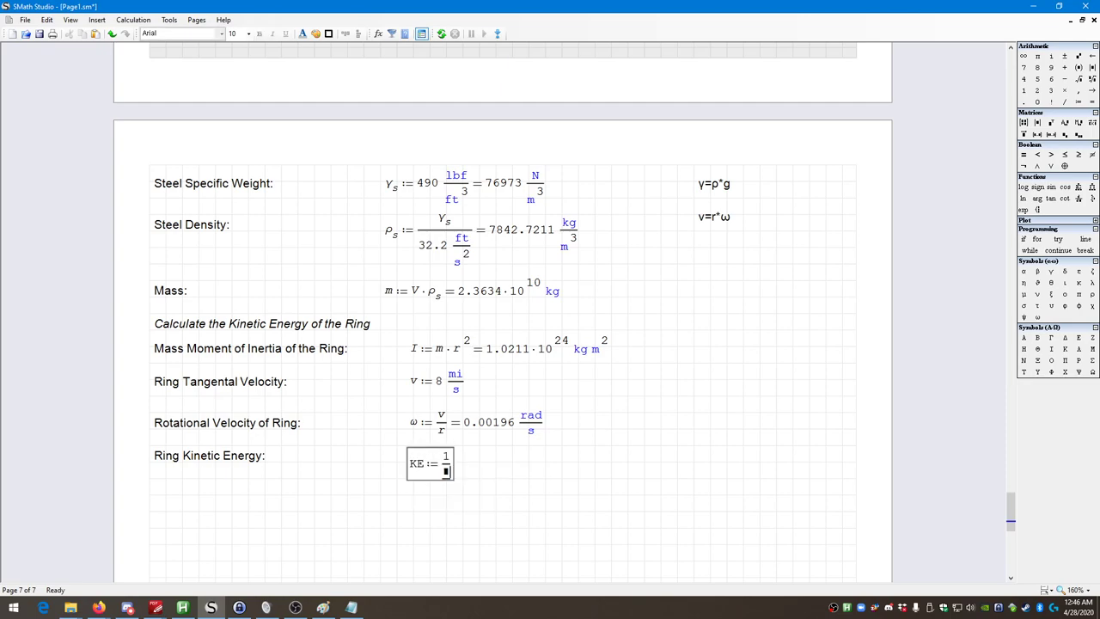
{"action": "type", "text": "2*"}
Step: Evaluate V in an empty spot beside the tangential velocity row and delete that equation again
{"action": "scroll", "coordinate": [438, 404], "scroll_direction": "up", "scroll_amount": 3}
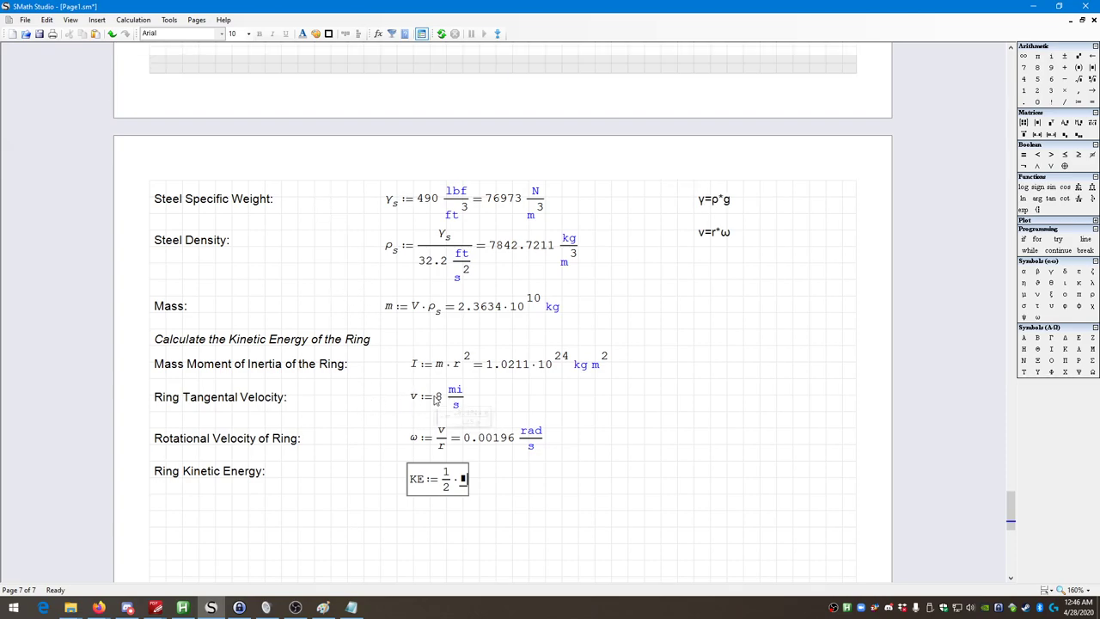
{"action": "scroll", "coordinate": [297, 327], "scroll_direction": "up", "scroll_amount": 4}
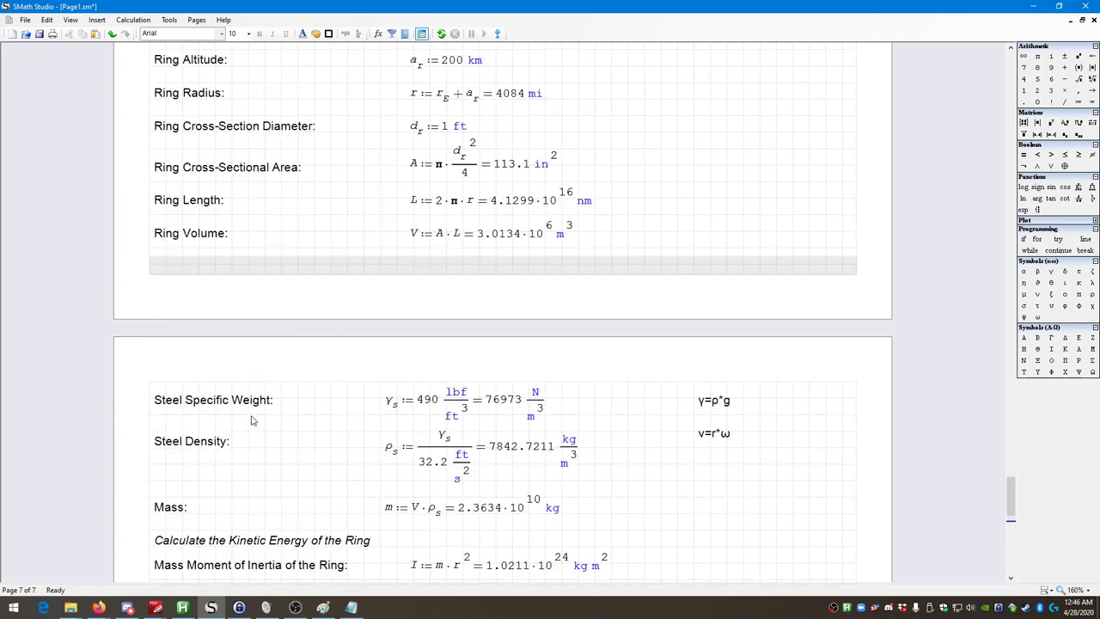
{"action": "scroll", "coordinate": [255, 417], "scroll_direction": "down", "scroll_amount": 2}
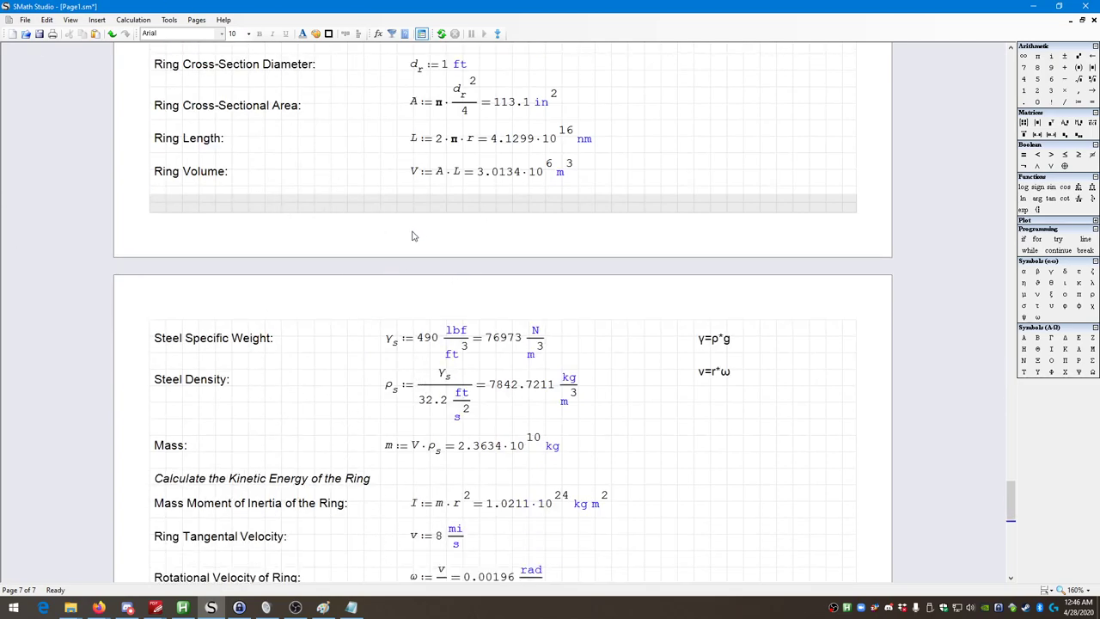
{"action": "mouse_move", "coordinate": [423, 541]}
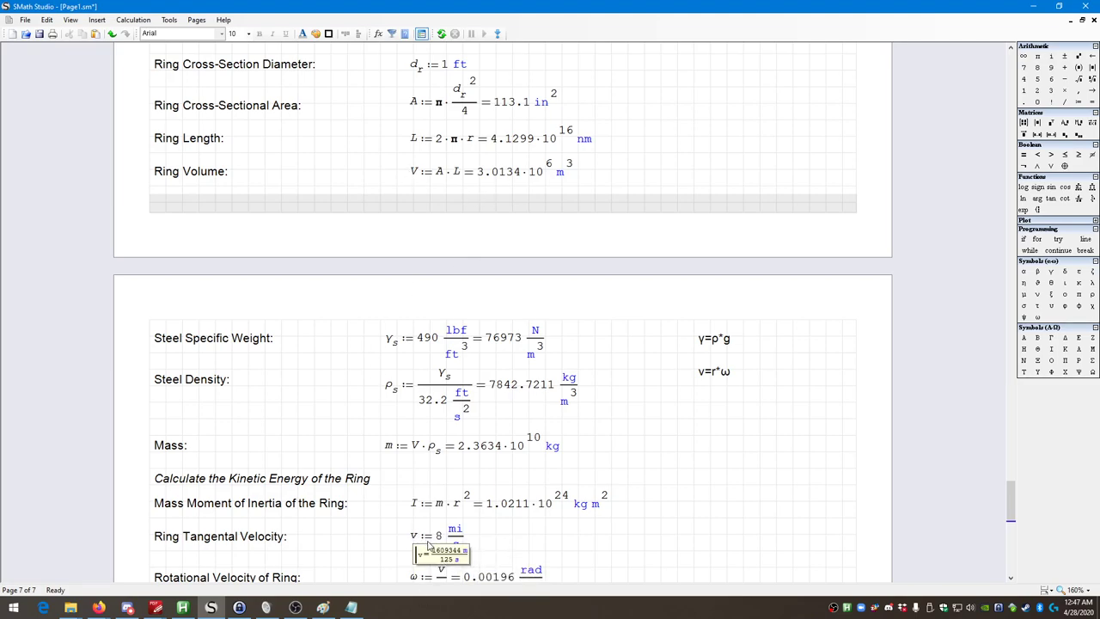
{"action": "left_click", "coordinate": [512, 548]}
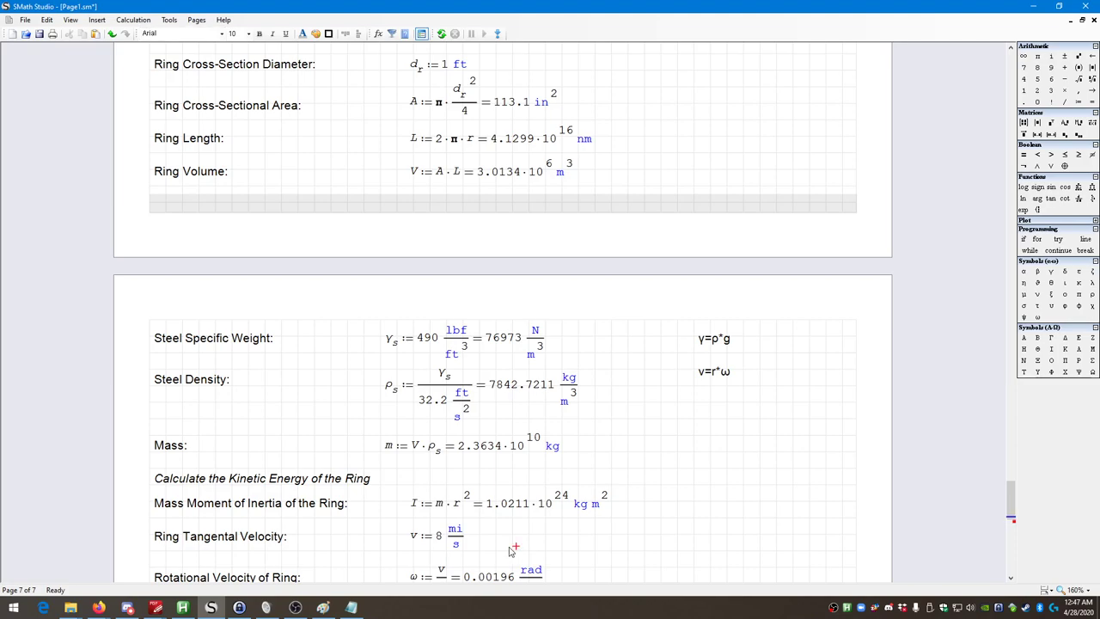
{"action": "key", "text": "Left"}
{"action": "key", "text": "Left"}
{"action": "key", "text": "Left"}
{"action": "type", "text": "V"}
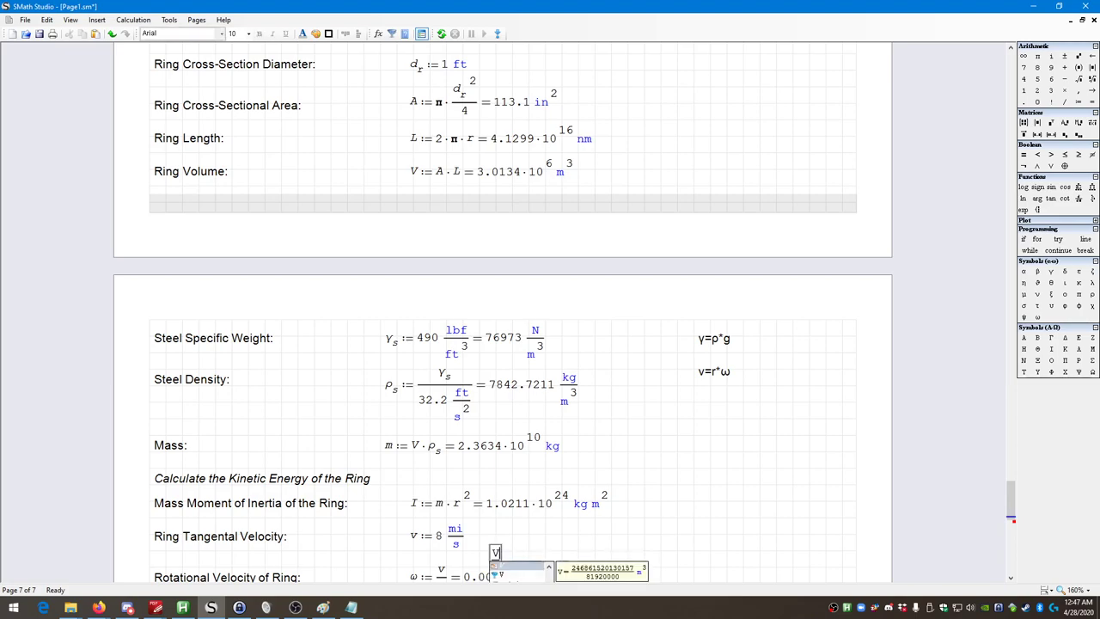
{"action": "type", "text": "= 3.0134·10^6 m^3"}
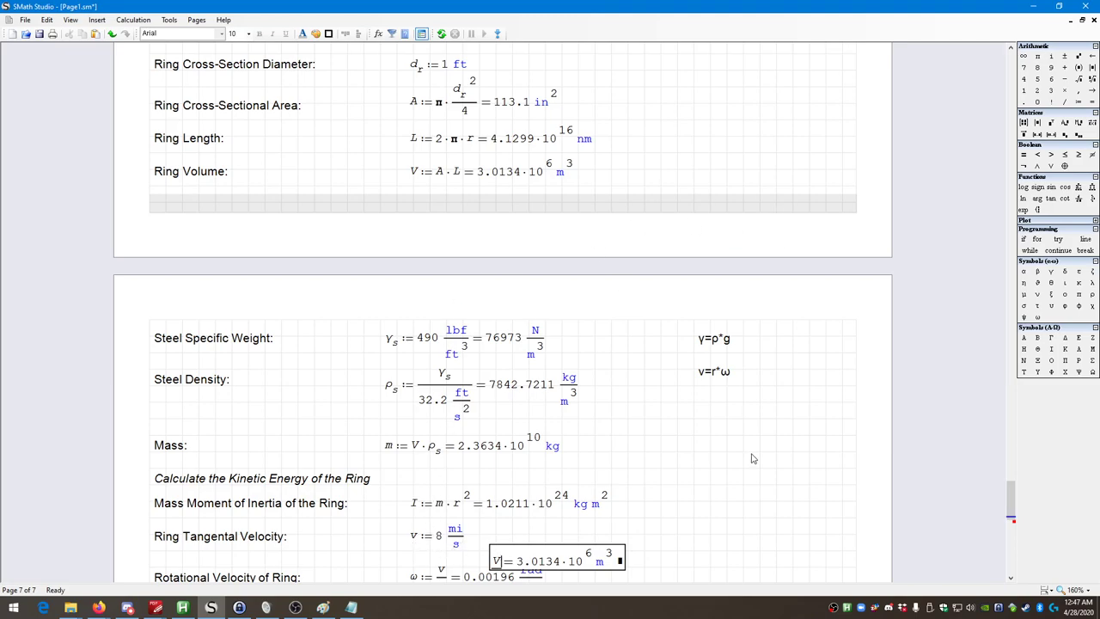
{"action": "left_click_drag", "start_coordinate": [771, 544], "coordinate": [593, 550]}
{"action": "key", "text": "Delete"}
Step: Complete the KE definition with I·ω^2, evaluate it, and move the equation level with its label
{"action": "scroll", "coordinate": [616, 539], "scroll_direction": "down", "scroll_amount": 4}
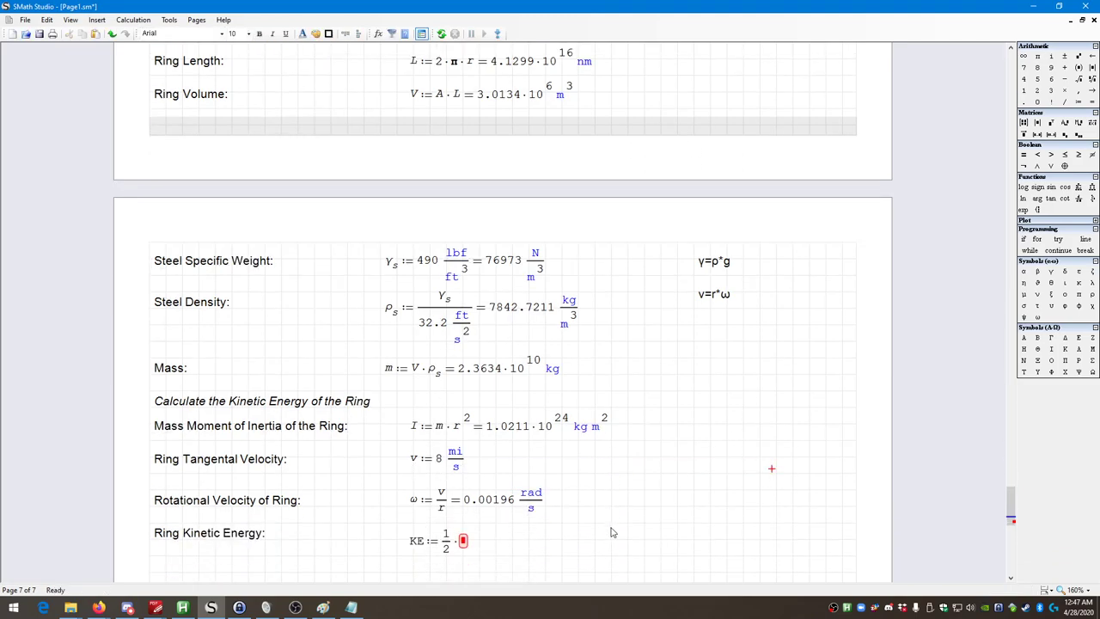
{"action": "left_click", "coordinate": [464, 479]}
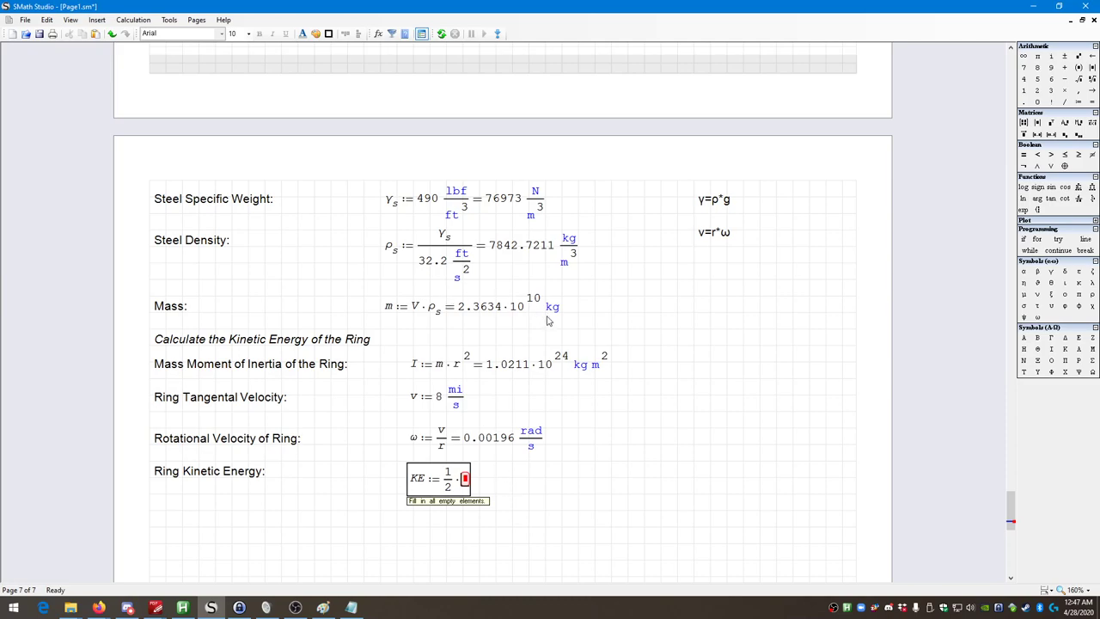
{"action": "type", "text": "I"}
{"action": "type", "text": "*"}
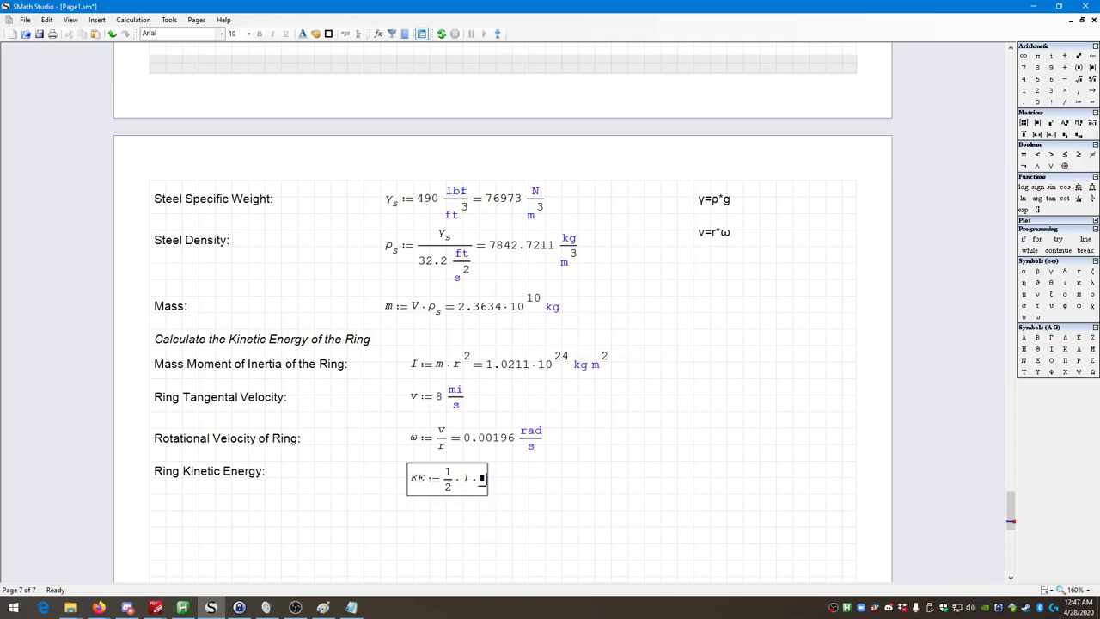
{"action": "left_click", "coordinate": [1037, 317]}
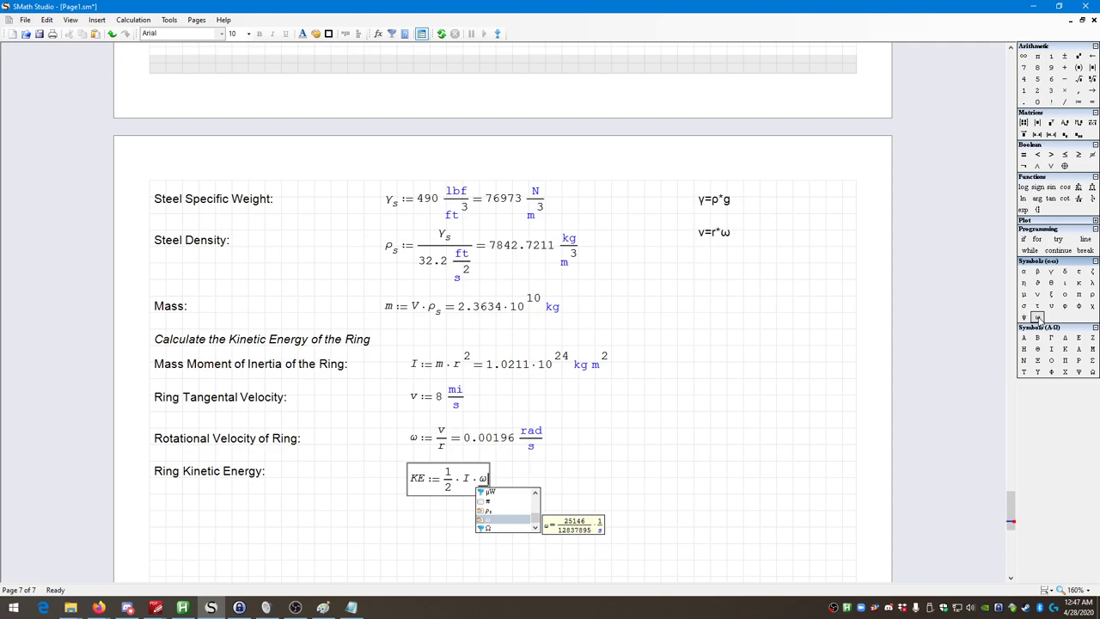
{"action": "type", "text": "^2 "}
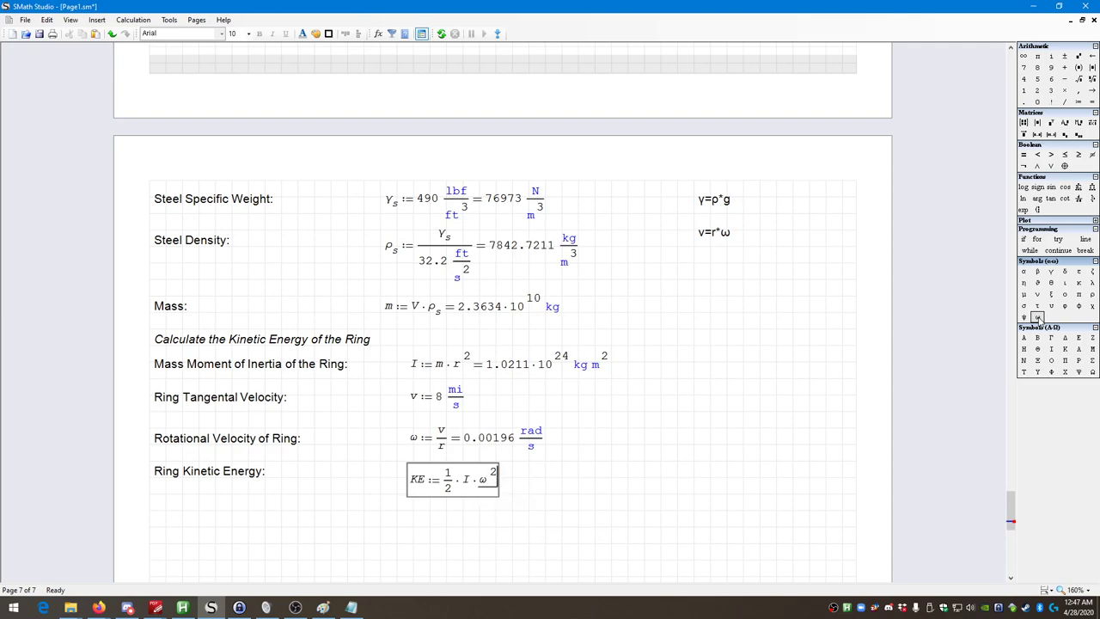
{"action": "type", "text": "=1.9587·10^18 J"}
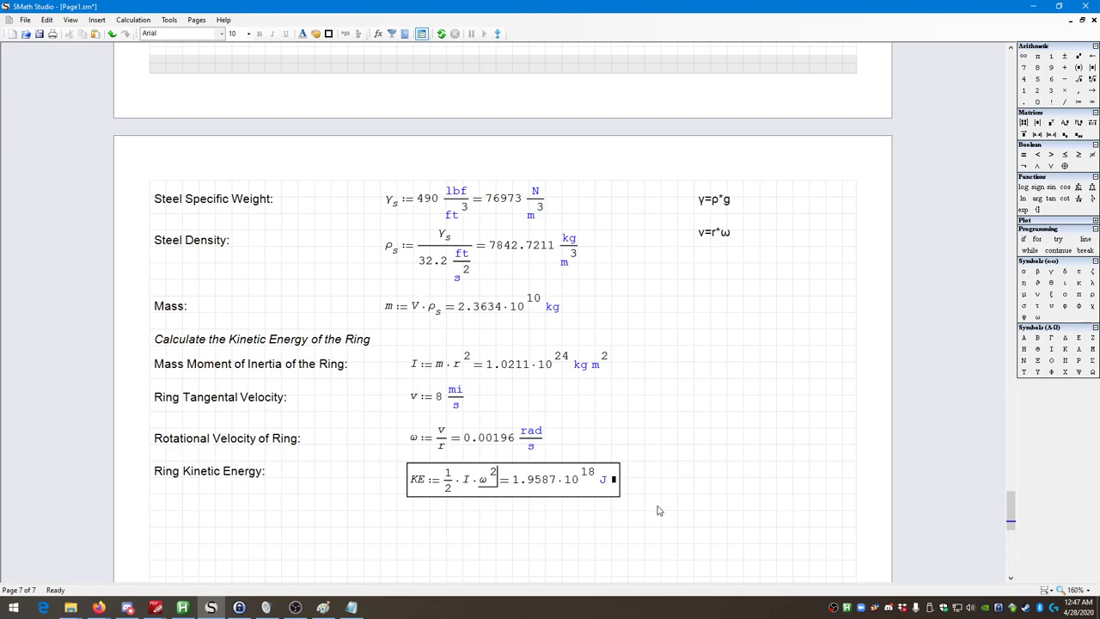
{"action": "left_click_drag", "start_coordinate": [658, 511], "coordinate": [640, 497]}
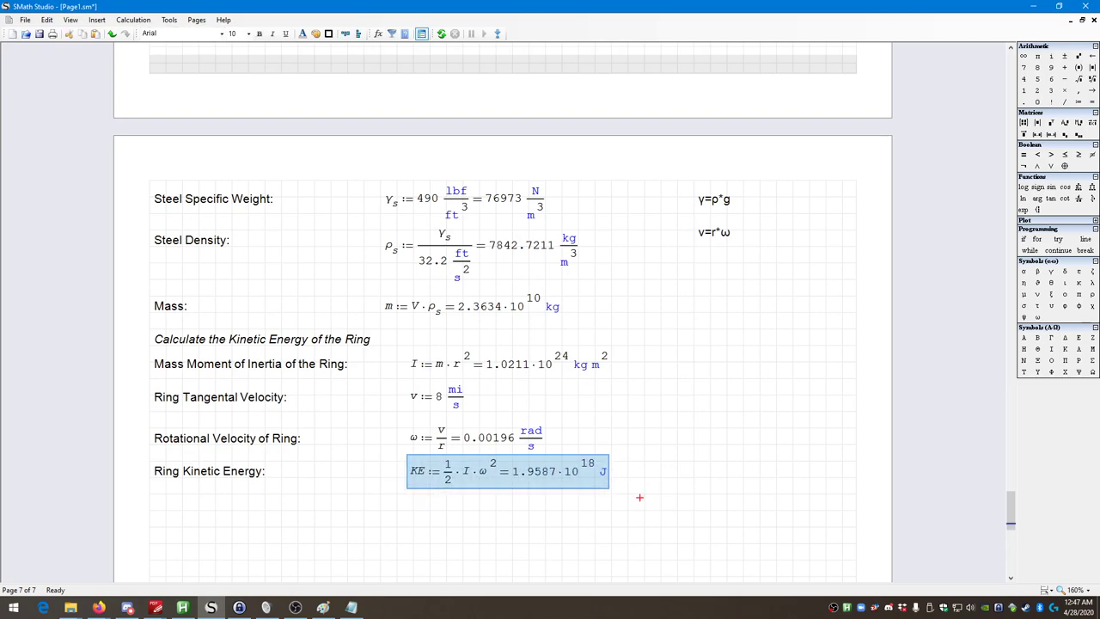
Step: Evaluate KE again in a new equation below the kinetic energy definition
{"action": "left_click", "coordinate": [408, 530]}
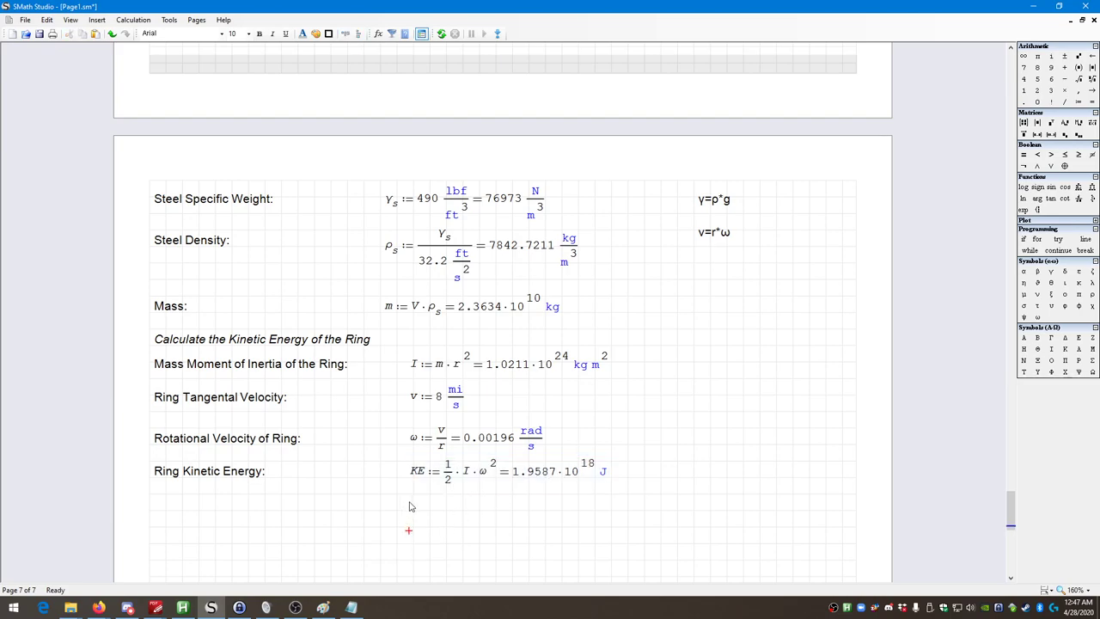
{"action": "left_click", "coordinate": [410, 508]}
{"action": "left_click", "coordinate": [417, 498]}
{"action": "key", "text": "shift+apostrophe"}
{"action": "key", "text": "BackSpace"}
{"action": "type", "text": "KE"}
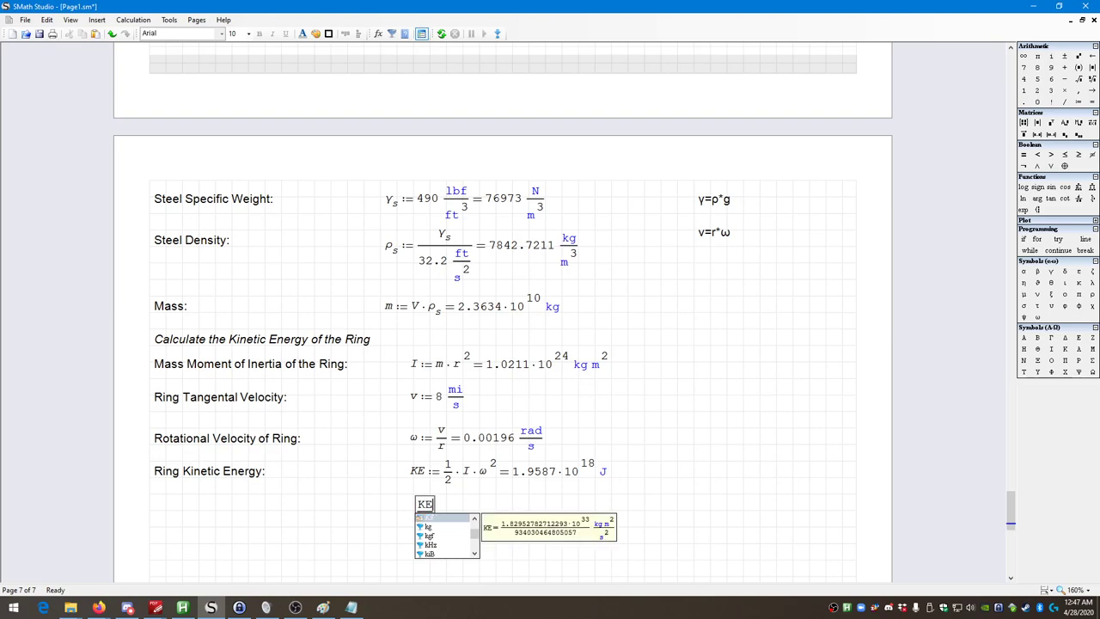
{"action": "key", "text": "Escape"}
{"action": "type", "text": "=1.9587·10^18 J"}
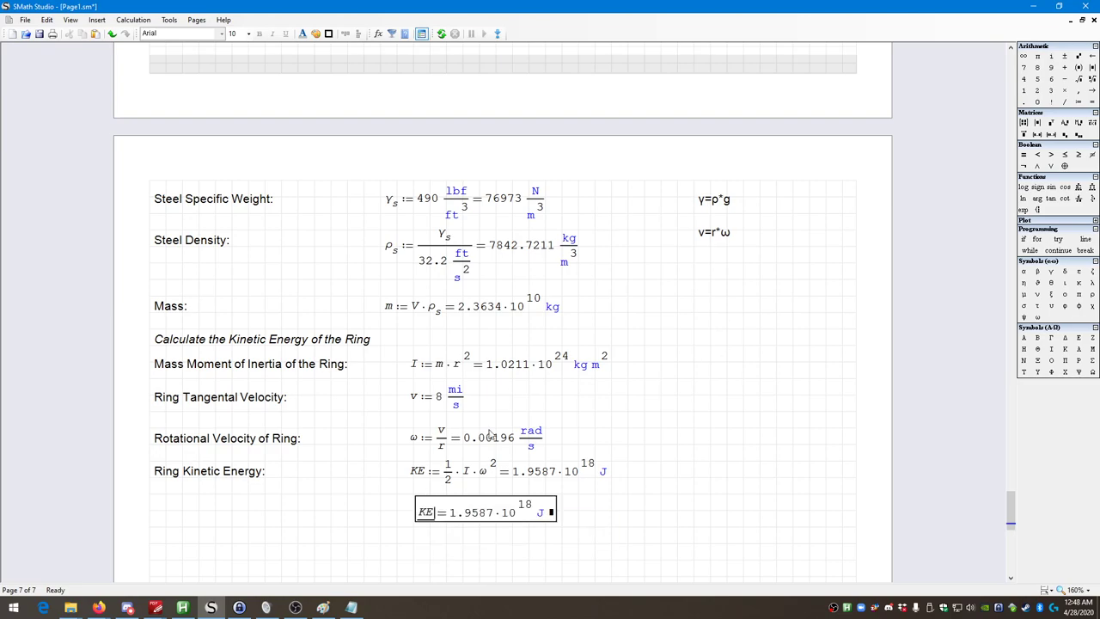
Step: Set the second KE result's unit to BTU and align the equation beneath the KE definition
{"action": "left_click", "coordinate": [554, 513]}
{"action": "key", "text": "BackSpace"}
{"action": "type", "text": "btu"}
{"action": "key", "text": "Return"}
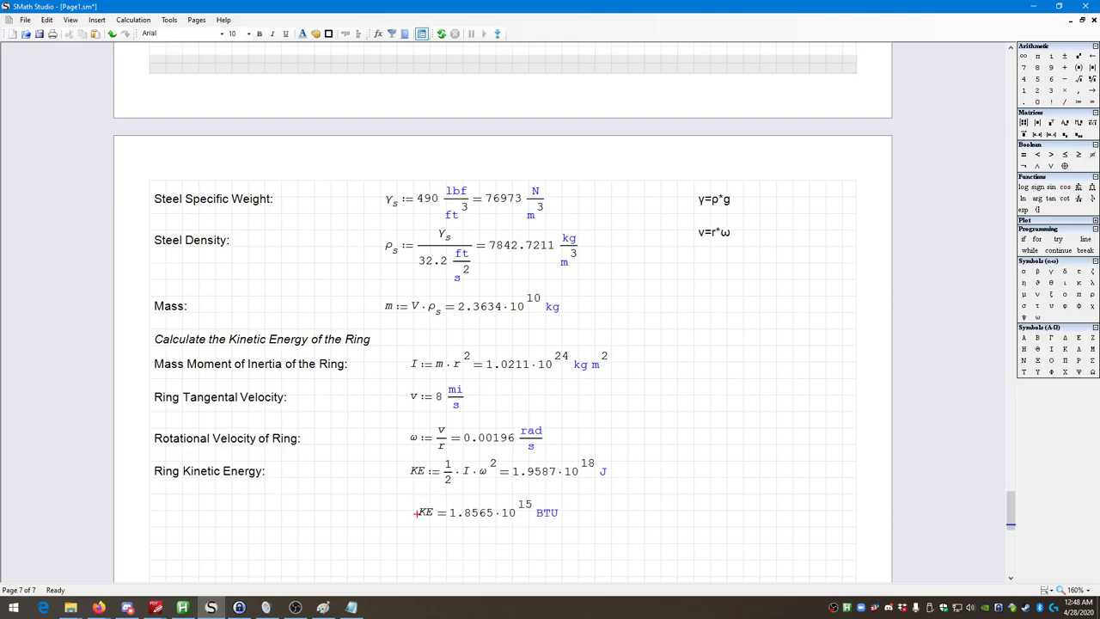
{"action": "left_click_drag", "start_coordinate": [608, 564], "coordinate": [414, 495]}
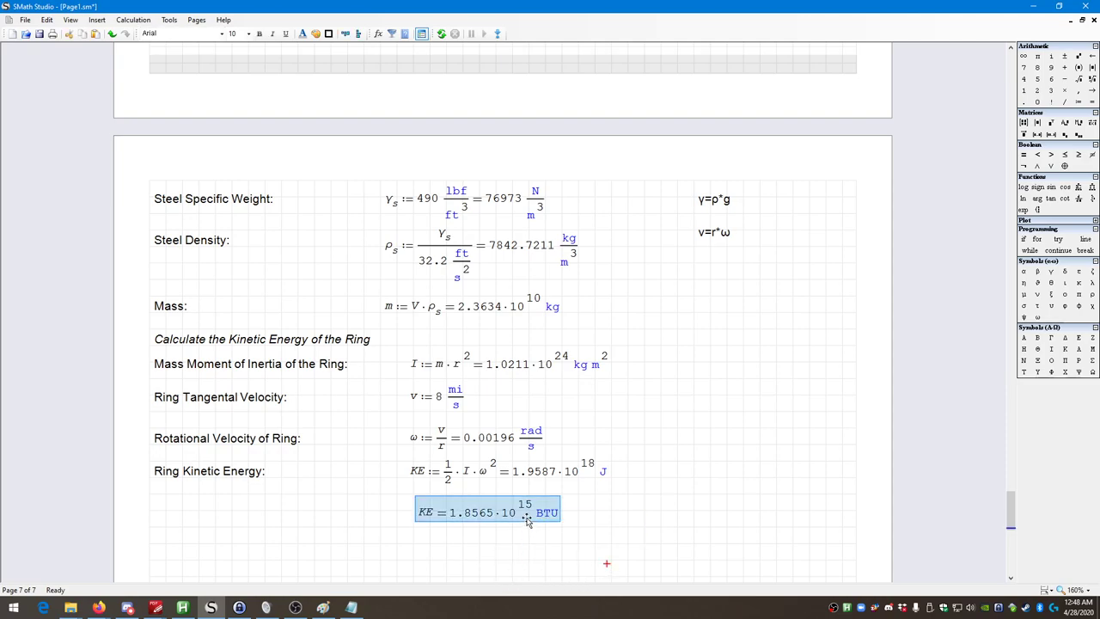
Step: Evaluate KE once more on a third line below the BTU result
{"action": "left_click", "coordinate": [415, 523]}
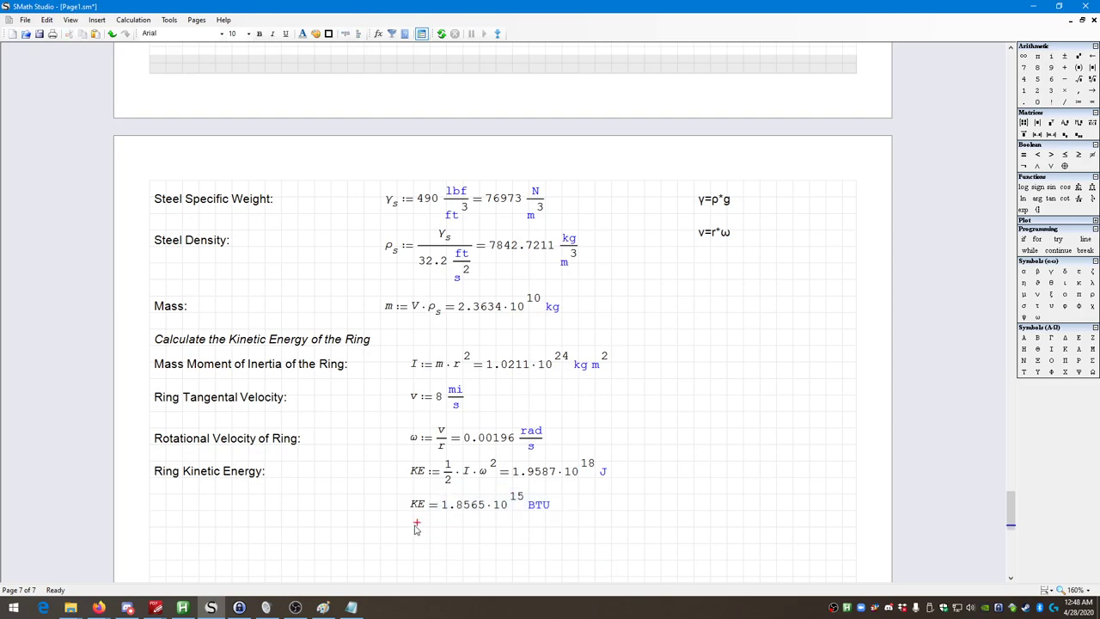
{"action": "key", "text": "quotedbl"}
{"action": "key", "text": "Escape"}
{"action": "type", "text": "Ke"}
{"action": "key", "text": "BackSpace"}
{"action": "key", "text": "BackSpace"}
{"action": "key", "text": "BackSpace"}
{"action": "type", "text": "Ke"}
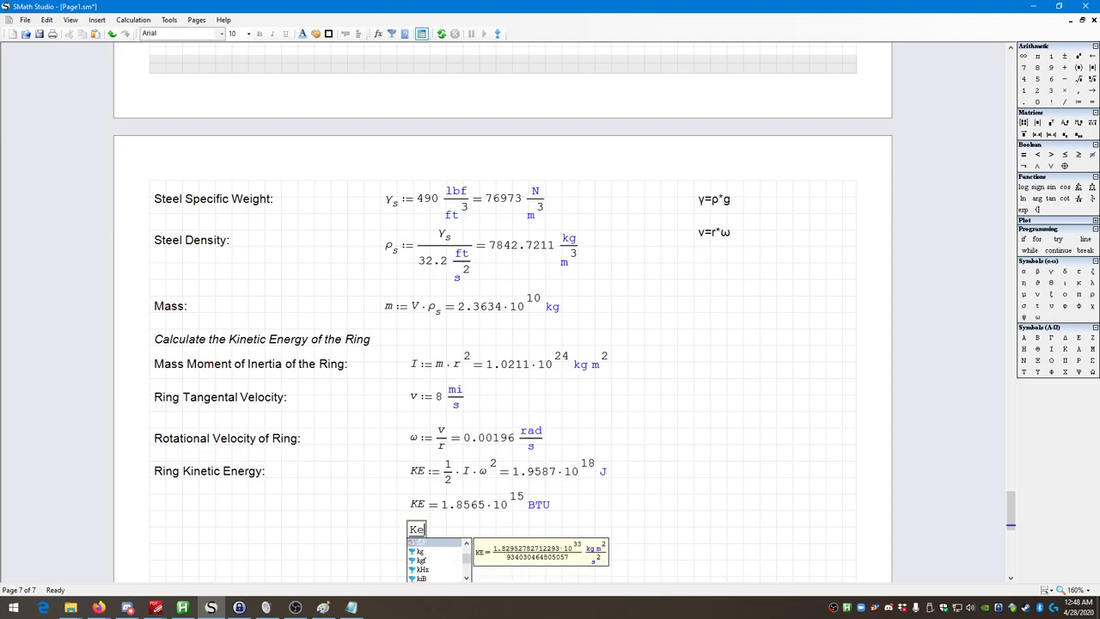
{"action": "key", "text": "BackSpace"}
{"action": "key", "text": "BackSpace"}
{"action": "key", "text": "BackSpace"}
{"action": "type", "text": "KE = ■ "}
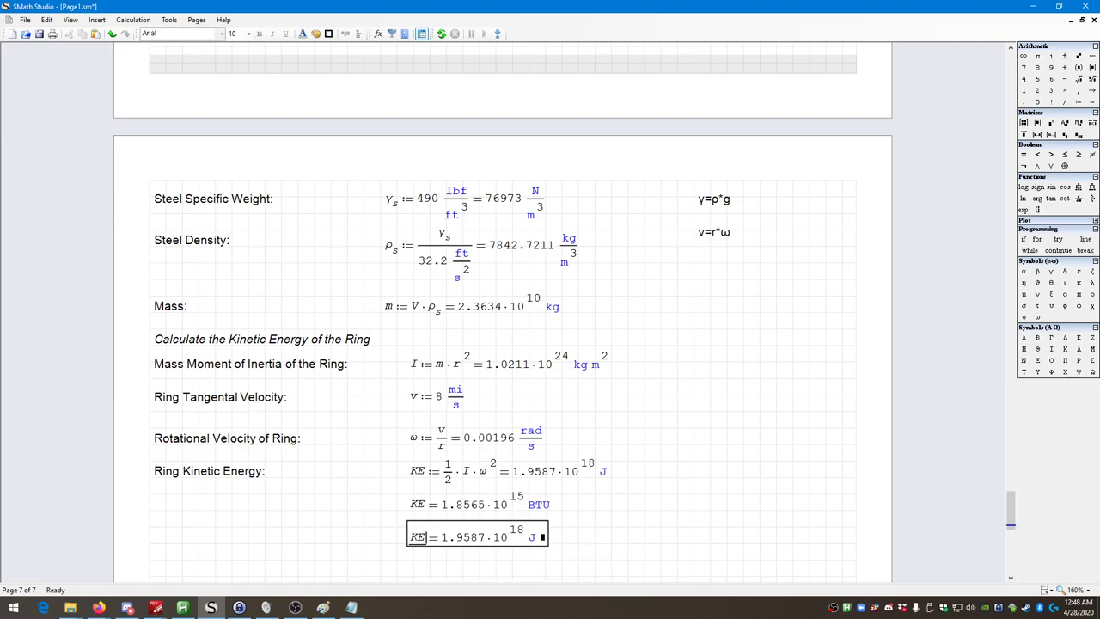
Step: Try MT as the unit of the third KE result and delete that equation
{"action": "type", "text": "MT"}
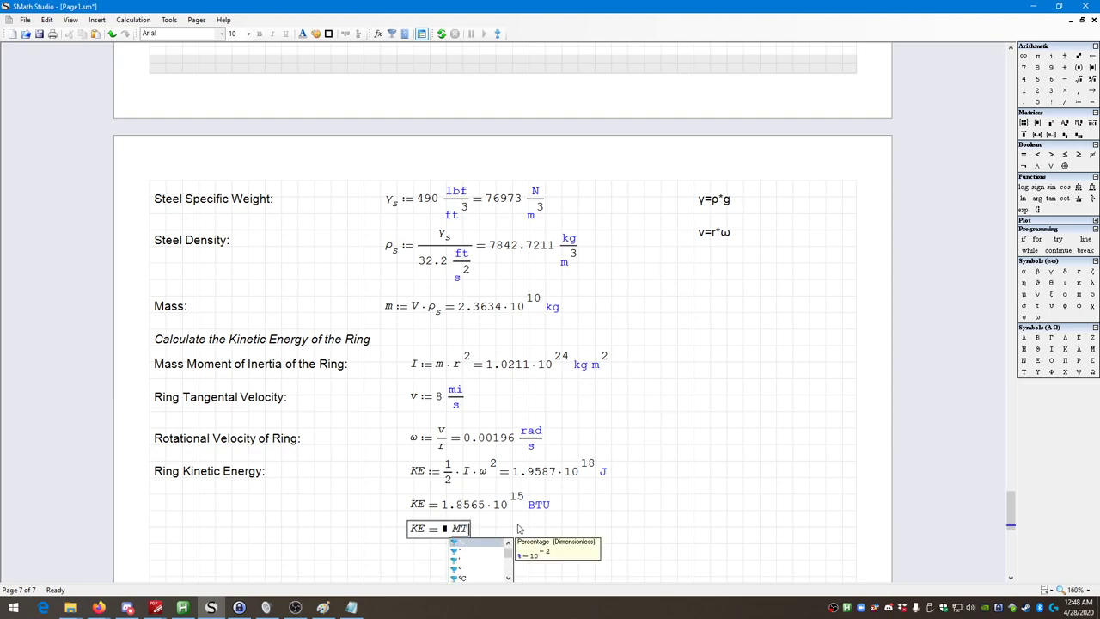
{"action": "scroll", "coordinate": [485, 561], "scroll_direction": "up", "scroll_amount": 3}
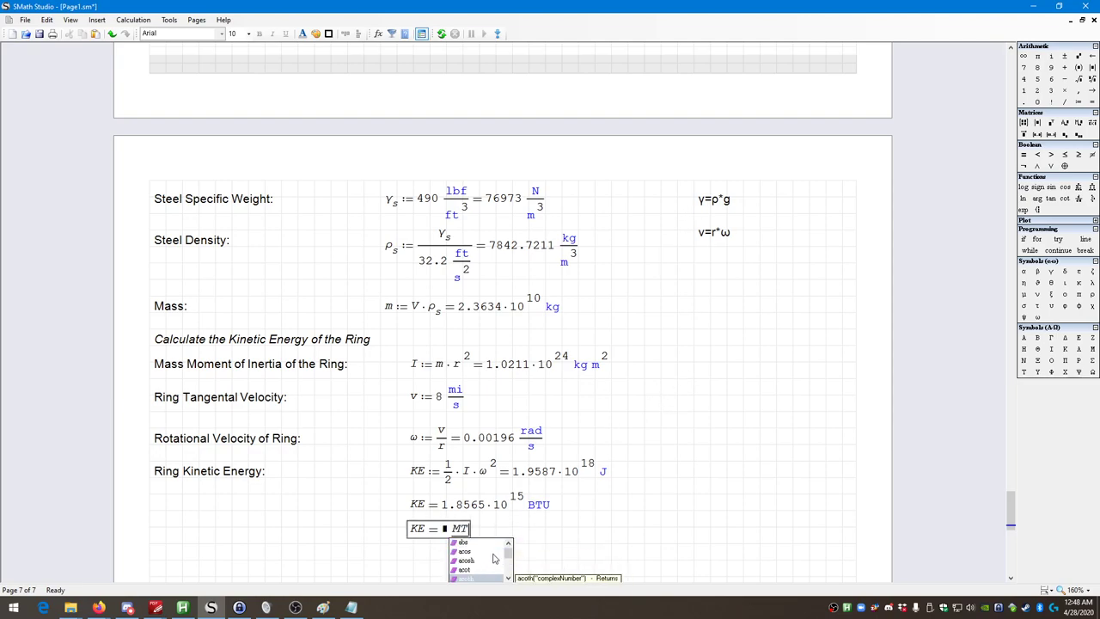
{"action": "left_click", "coordinate": [491, 523]}
{"action": "key", "text": "Delete"}
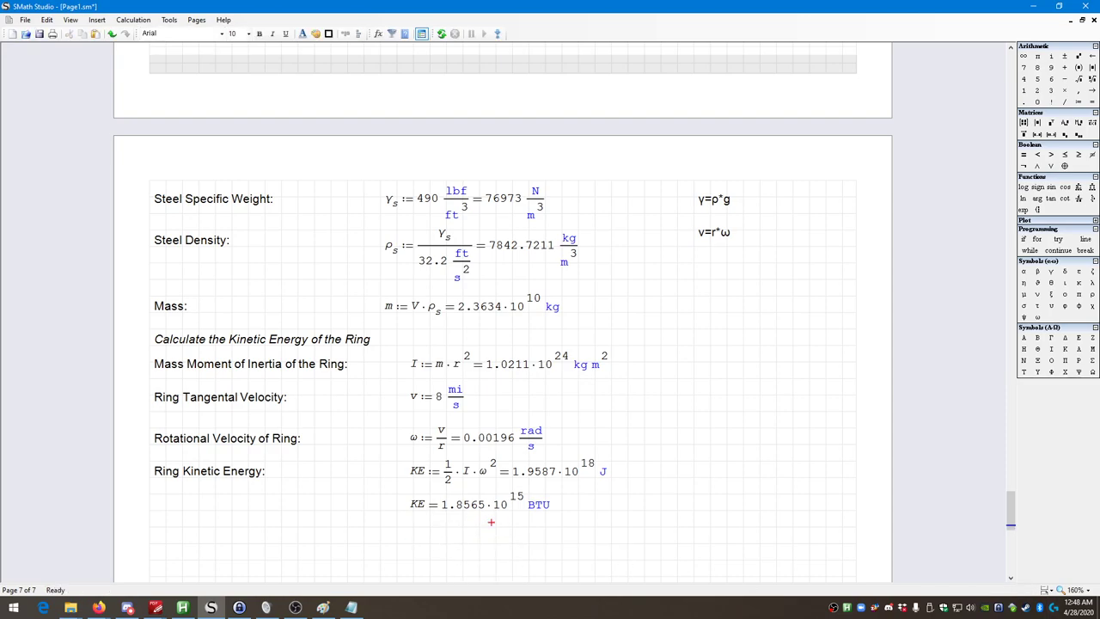
Step: Switch to the Firefox window showing the "List of moments of inertia" article
{"action": "key", "text": "alt+Tab"}
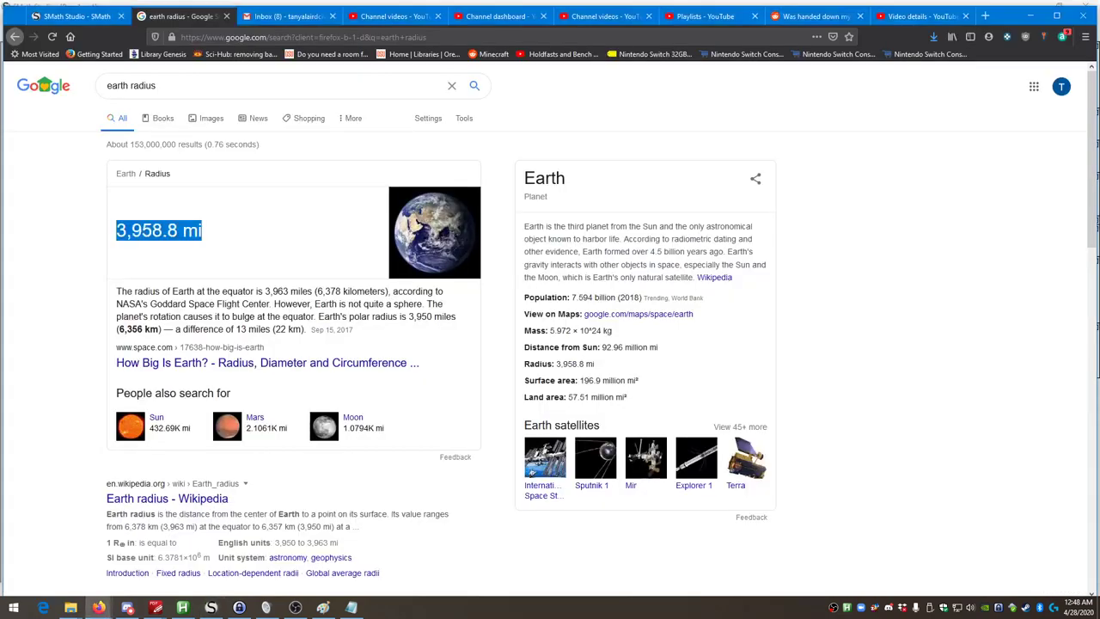
{"action": "scroll", "coordinate": [900, 309], "scroll_direction": "down", "scroll_amount": 1}
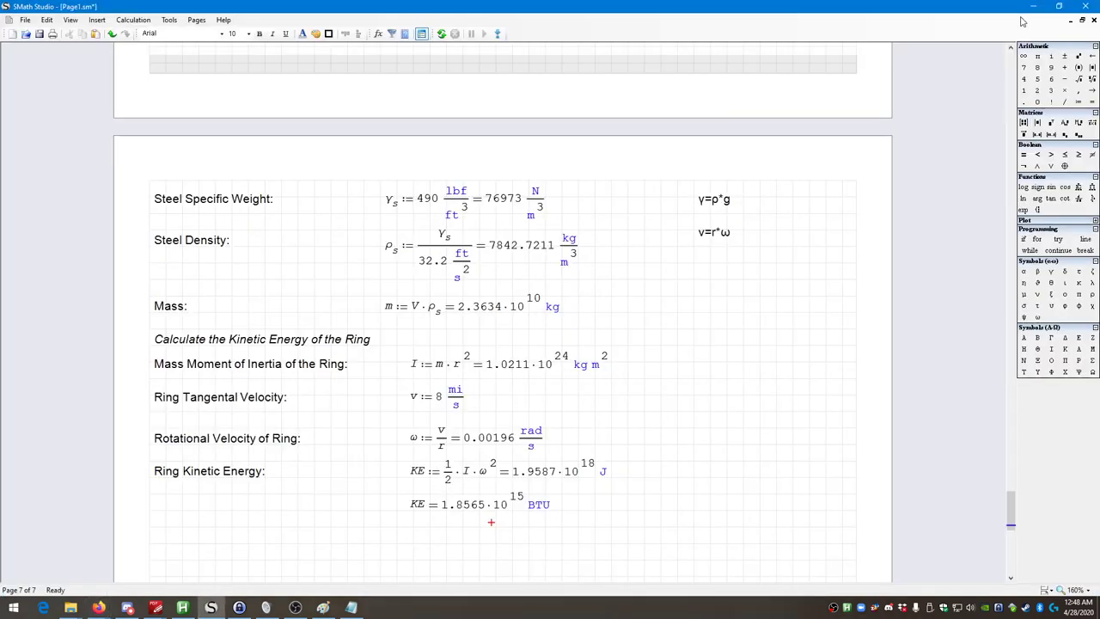
{"action": "left_click", "coordinate": [211, 607]}
{"action": "left_click", "coordinate": [107, 607]}
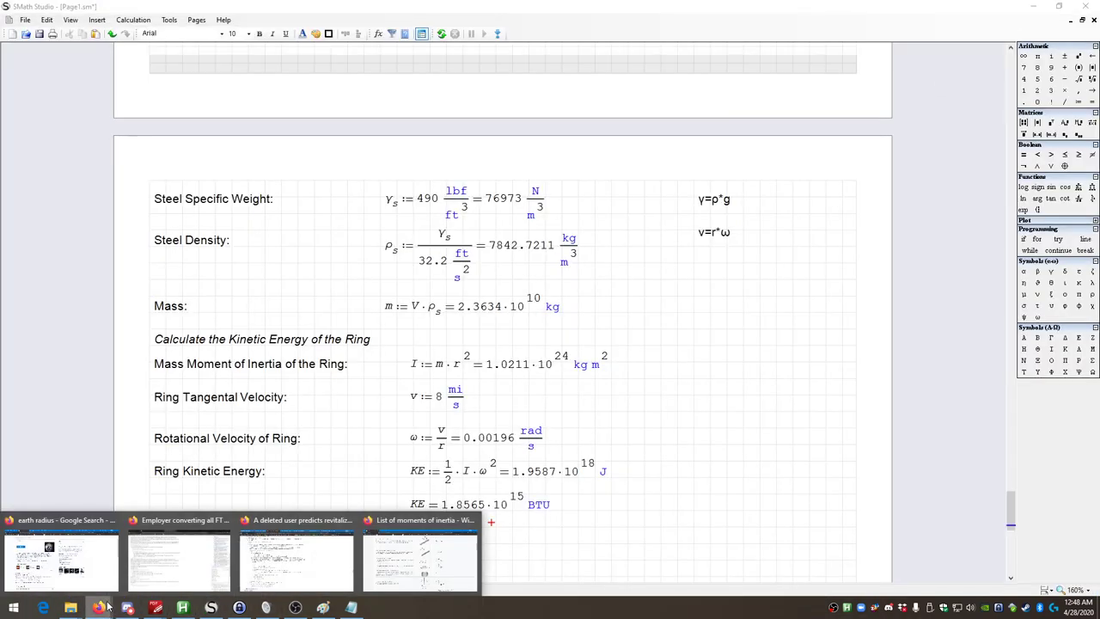
{"action": "left_click", "coordinate": [387, 560]}
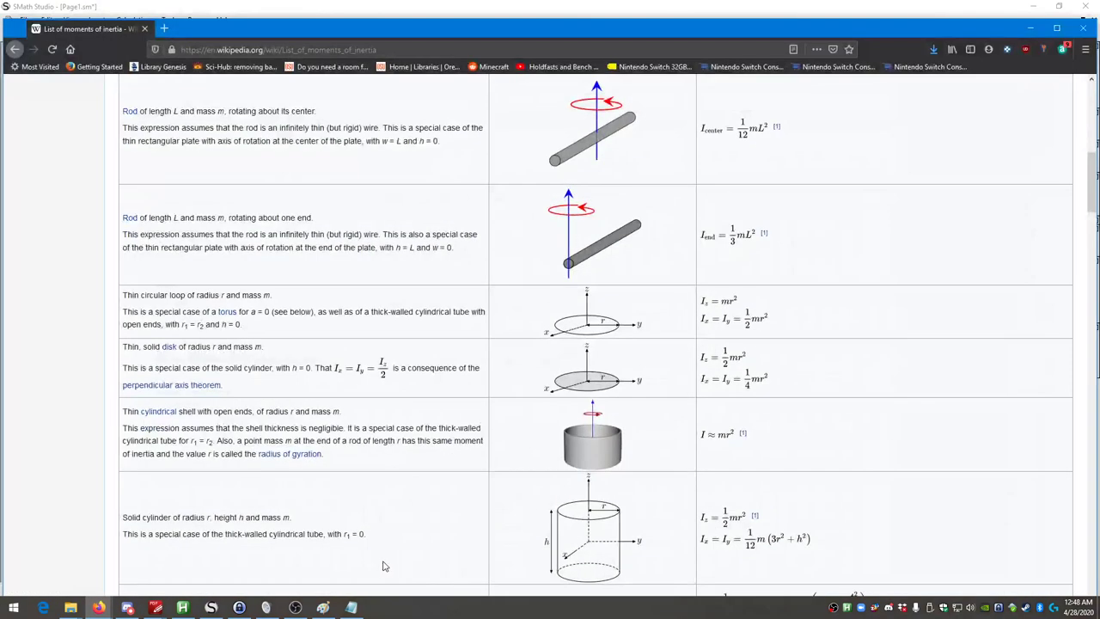
Step: Maximize the browser window and search the web for "megaton joule equivalent"
{"action": "left_click", "coordinate": [237, 49]}
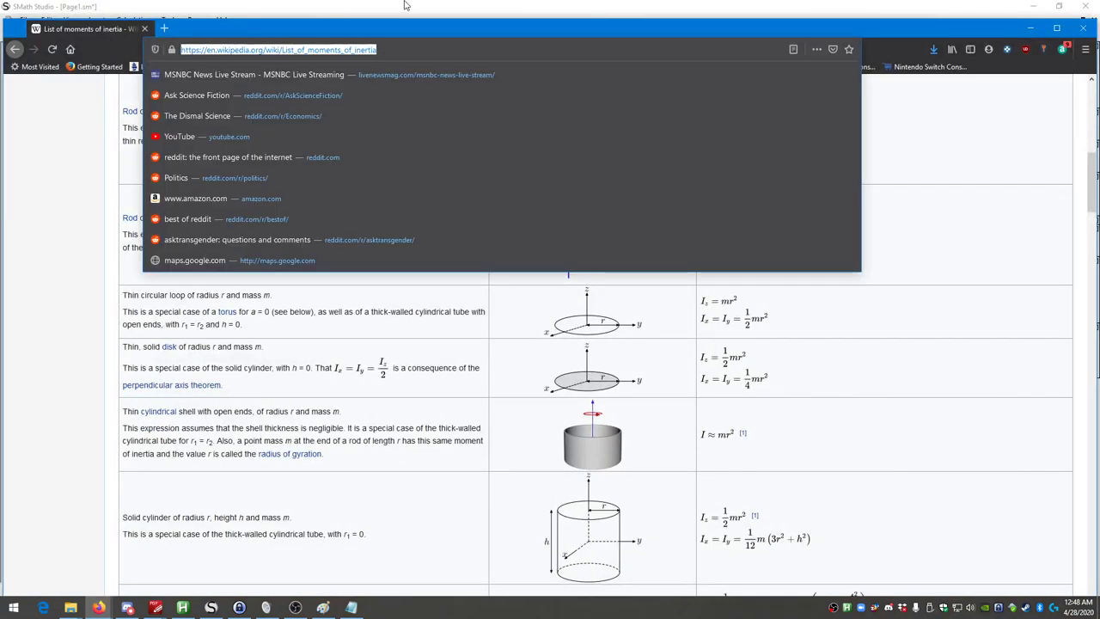
{"action": "left_click", "coordinate": [1057, 29]}
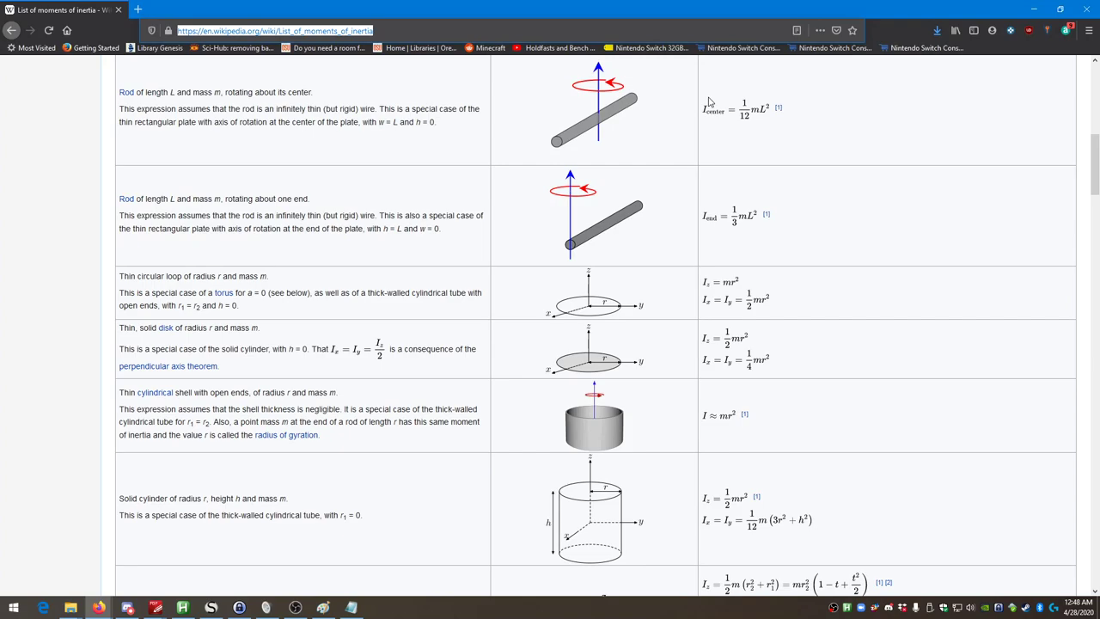
{"action": "type", "text": "m"}
{"action": "key", "text": "BackSpace"}
{"action": "type", "text": "meg"}
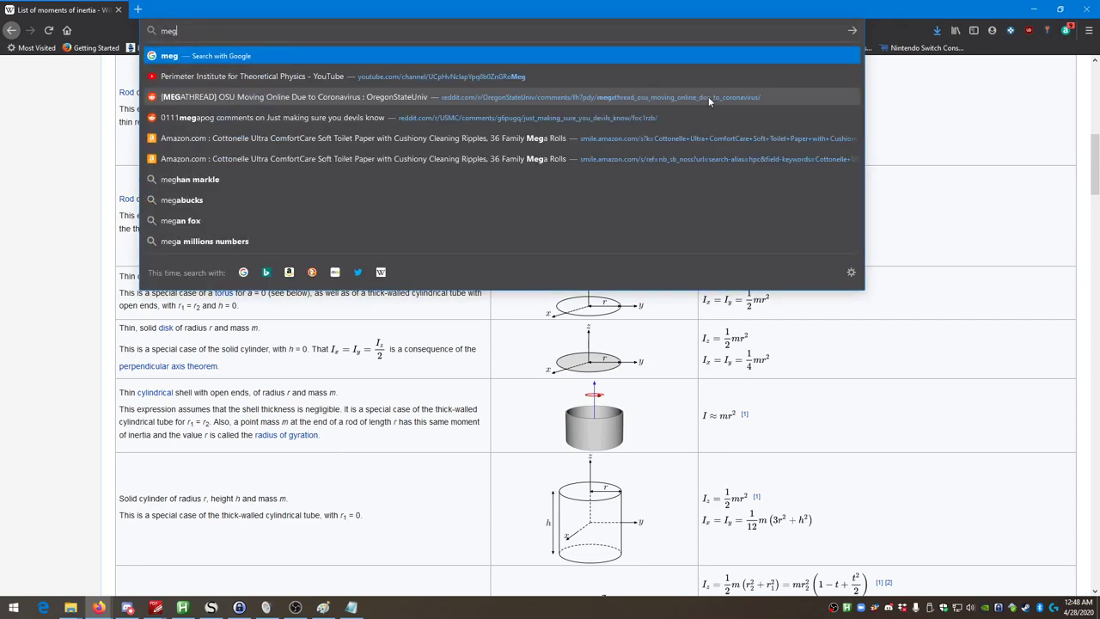
{"action": "type", "text": "aton j"}
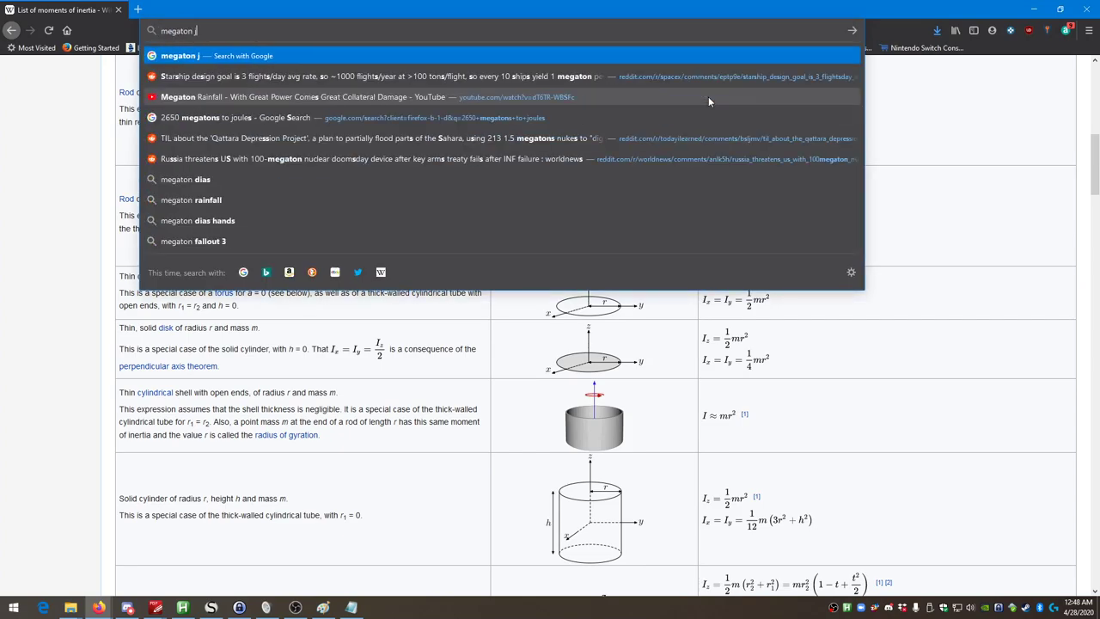
{"action": "type", "text": "oule equivalent"}
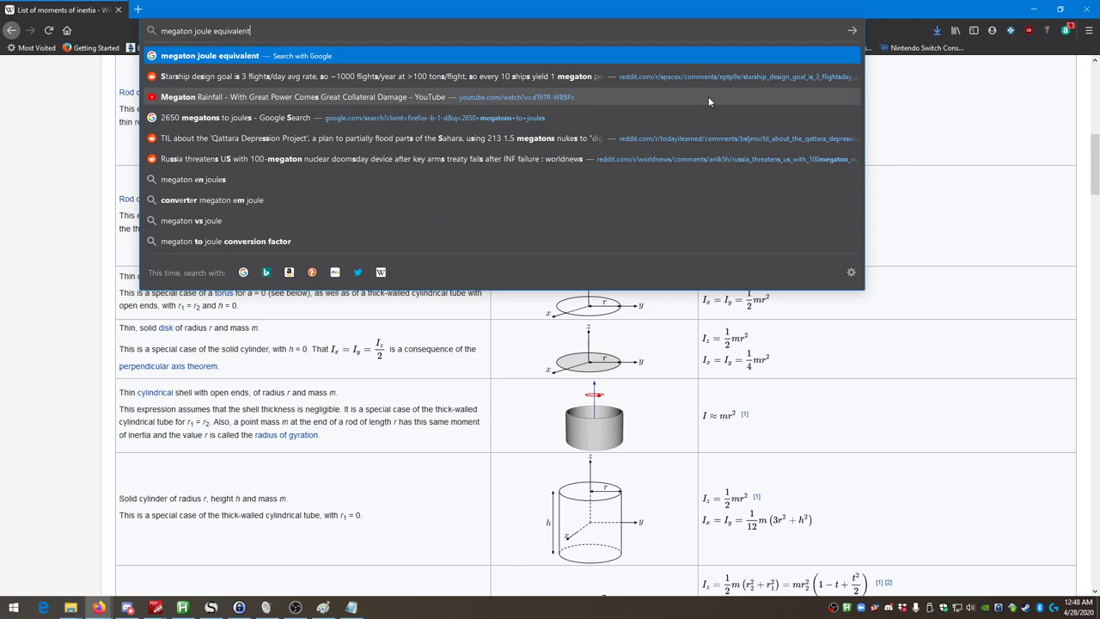
{"action": "key", "text": "Return"}
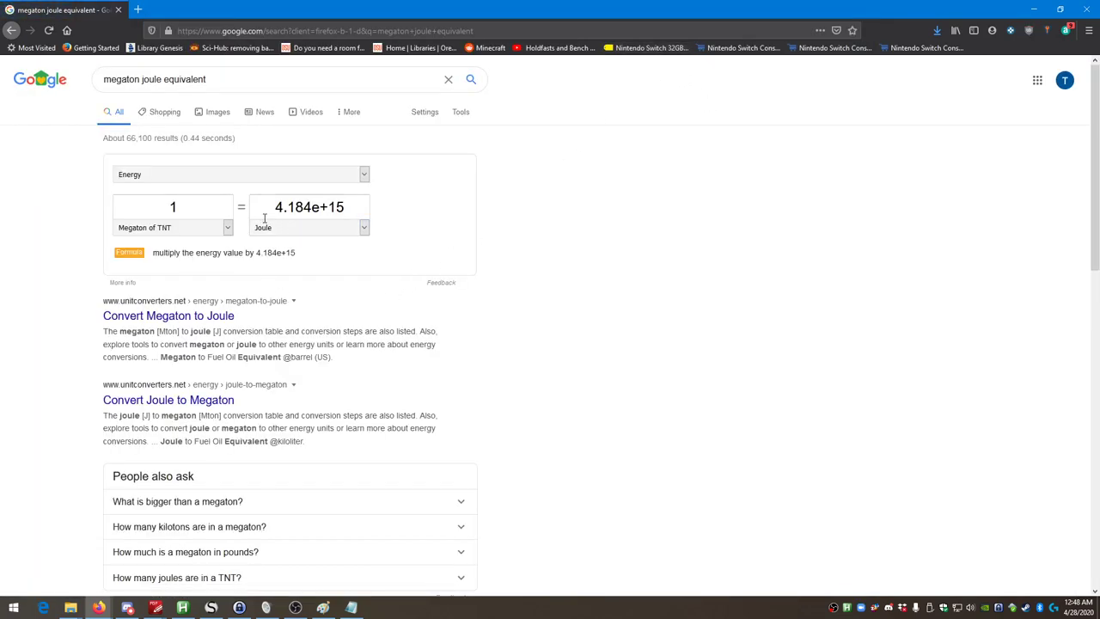
Step: Switch back to the SMath Studio worksheet and begin a text label reading "Megaton TNT" below the KE results
{"action": "left_click", "coordinate": [1034, 9]}
{"action": "left_click", "coordinate": [323, 526]}
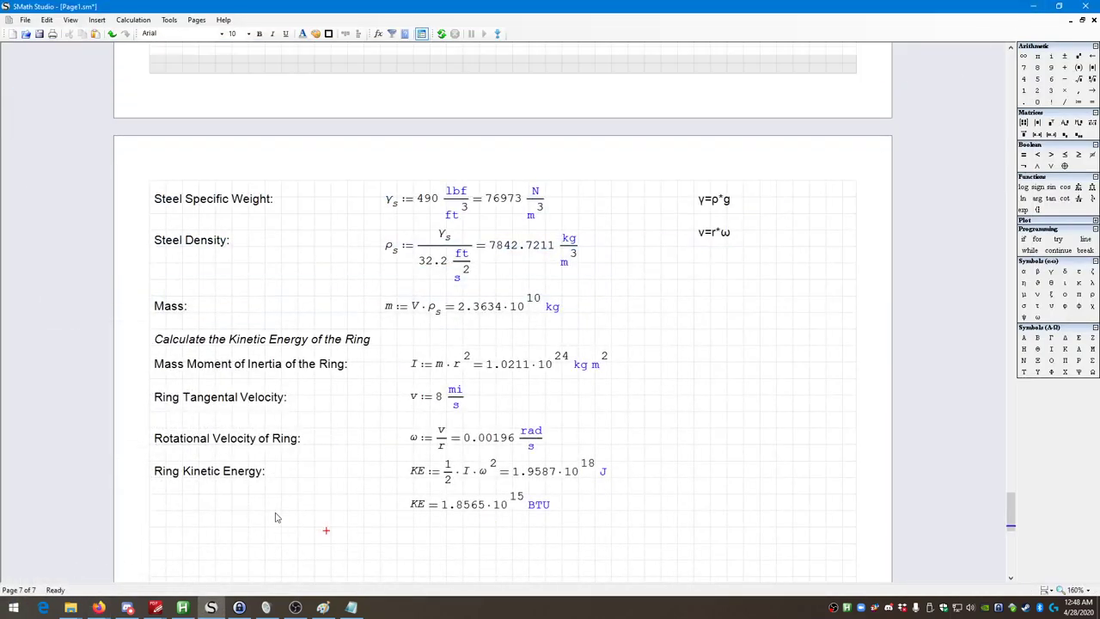
{"action": "scroll", "coordinate": [258, 499], "scroll_direction": "down", "scroll_amount": 2}
{"action": "left_click", "coordinate": [153, 452]}
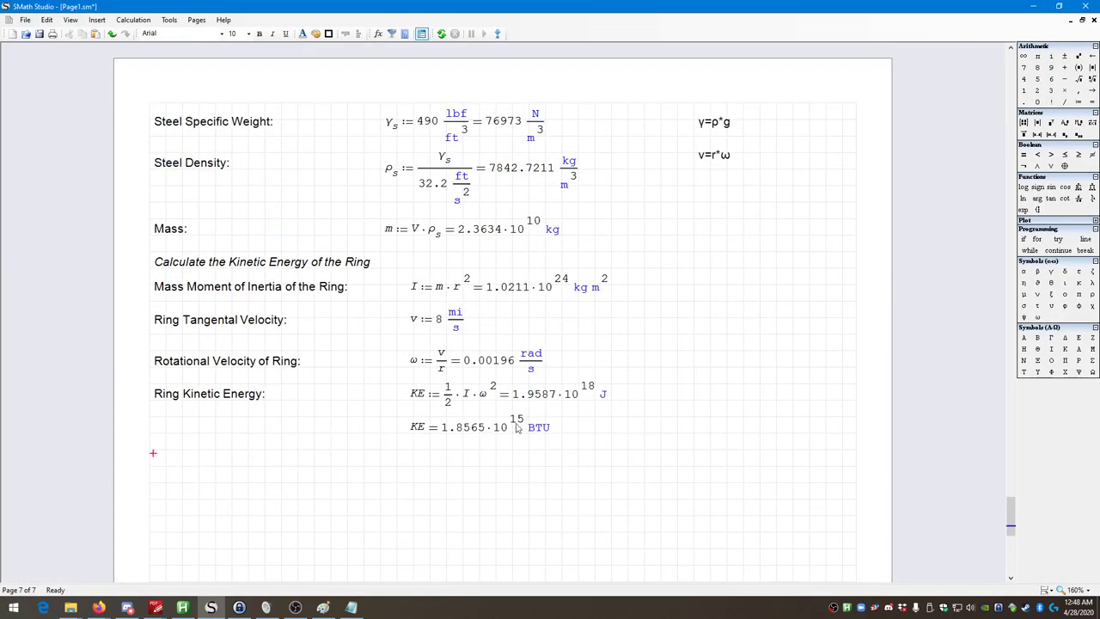
{"action": "left_click", "coordinate": [252, 462]}
{"action": "left_click", "coordinate": [153, 461]}
{"action": "type", "text": "\"Megaton"}
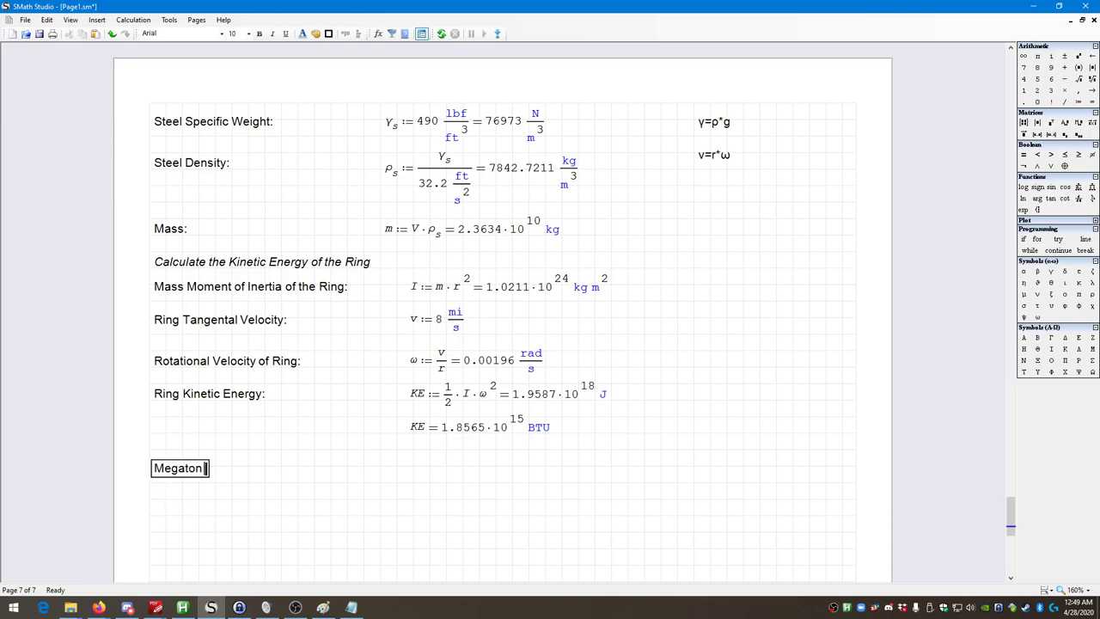
{"action": "type", "text": " TNT q"}
{"action": "key", "text": "ctrl+v"}
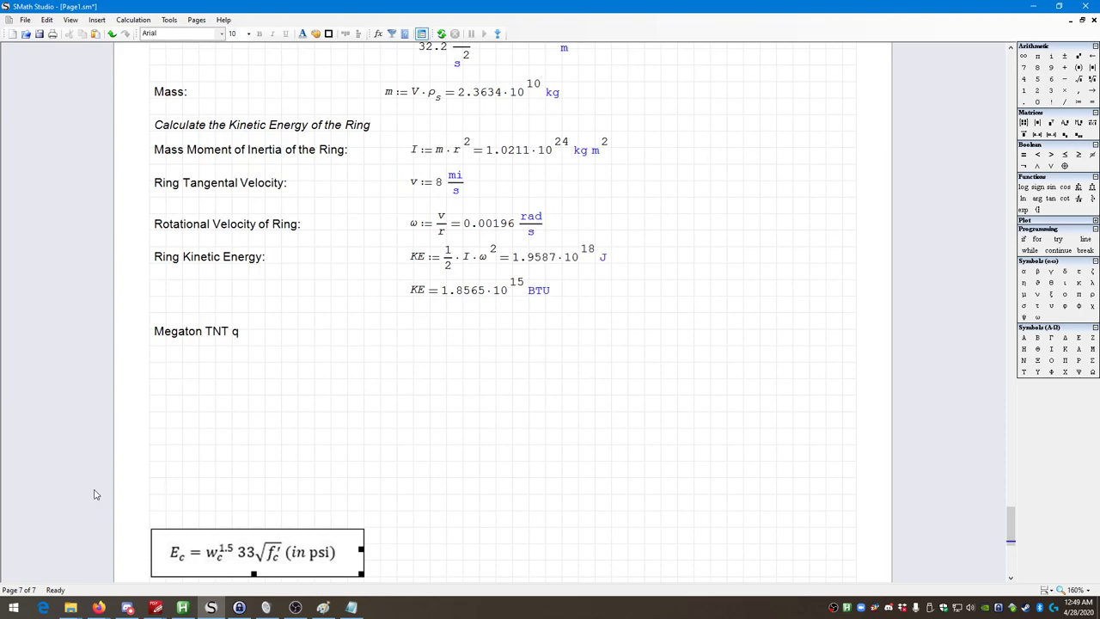
{"action": "left_click", "coordinate": [290, 521]}
{"action": "scroll", "coordinate": [288, 460], "scroll_direction": "up", "scroll_amount": 2}
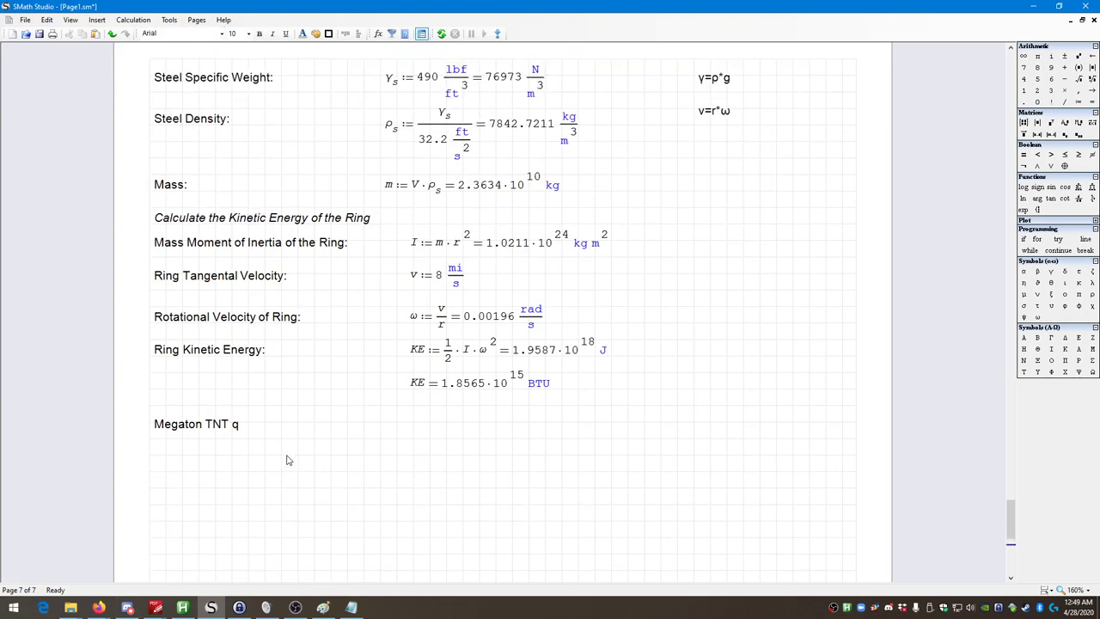
Step: Remove the stray letter from the new label and complete it as "Megaton TNT Equivalent (Unit)"
{"action": "left_click", "coordinate": [242, 421]}
{"action": "key", "text": "BackSpace"}
{"action": "type", "text": "E"}
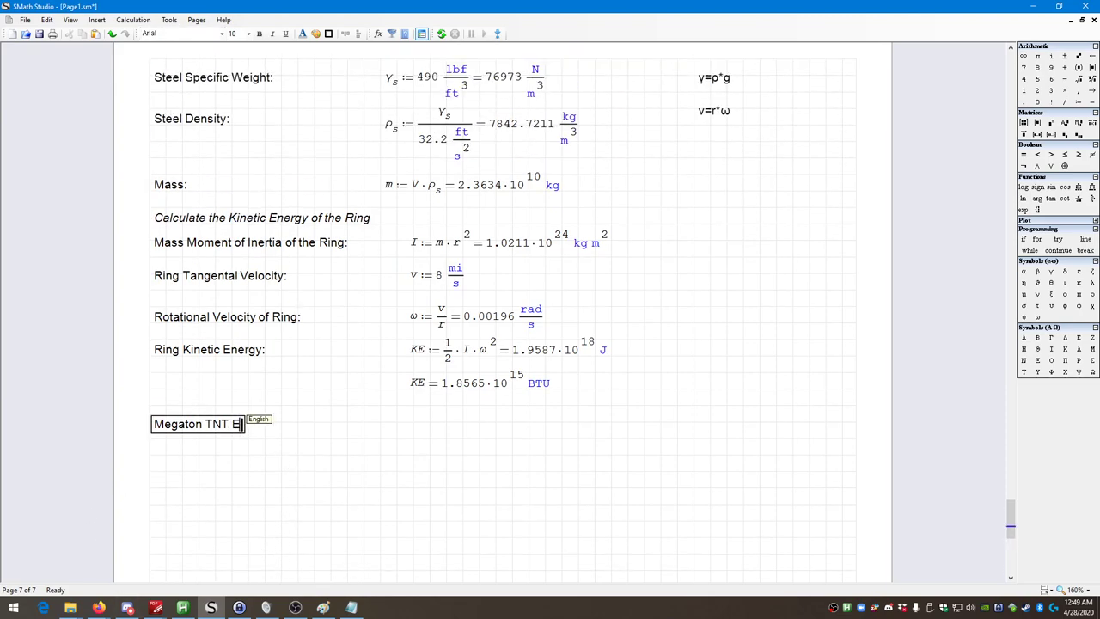
{"action": "type", "text": "quivalent ("}
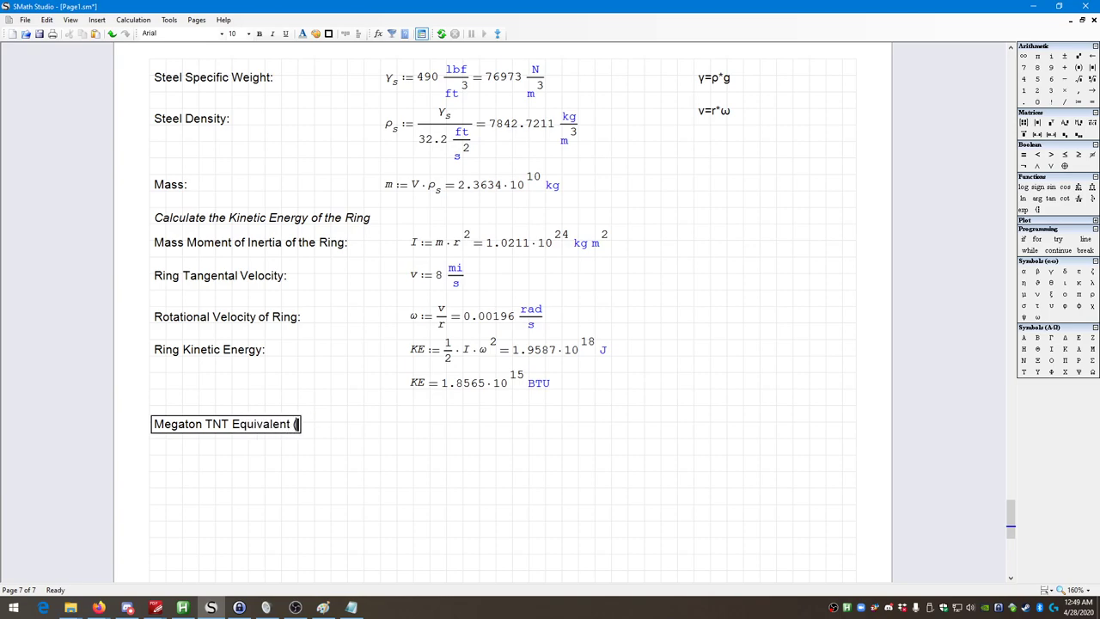
{"action": "type", "text": "Unit)"}
Step: Begin the definition of a unit named Megaton beside the TNT equivalent label
{"action": "left_click", "coordinate": [376, 427]}
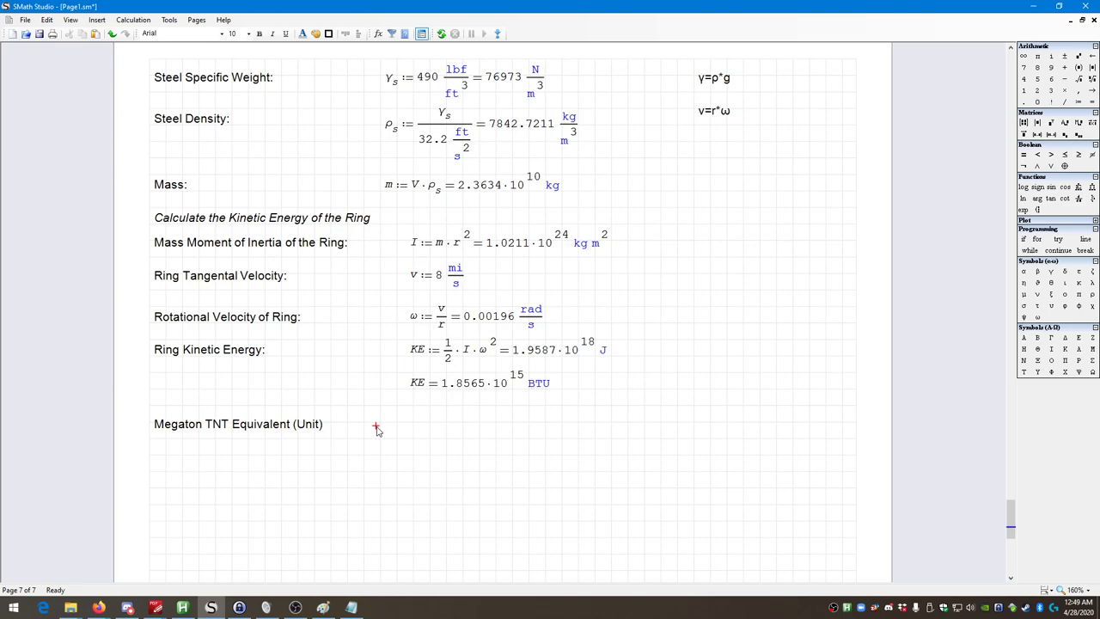
{"action": "key", "text": "Up"}
{"action": "key", "text": "apostrophe"}
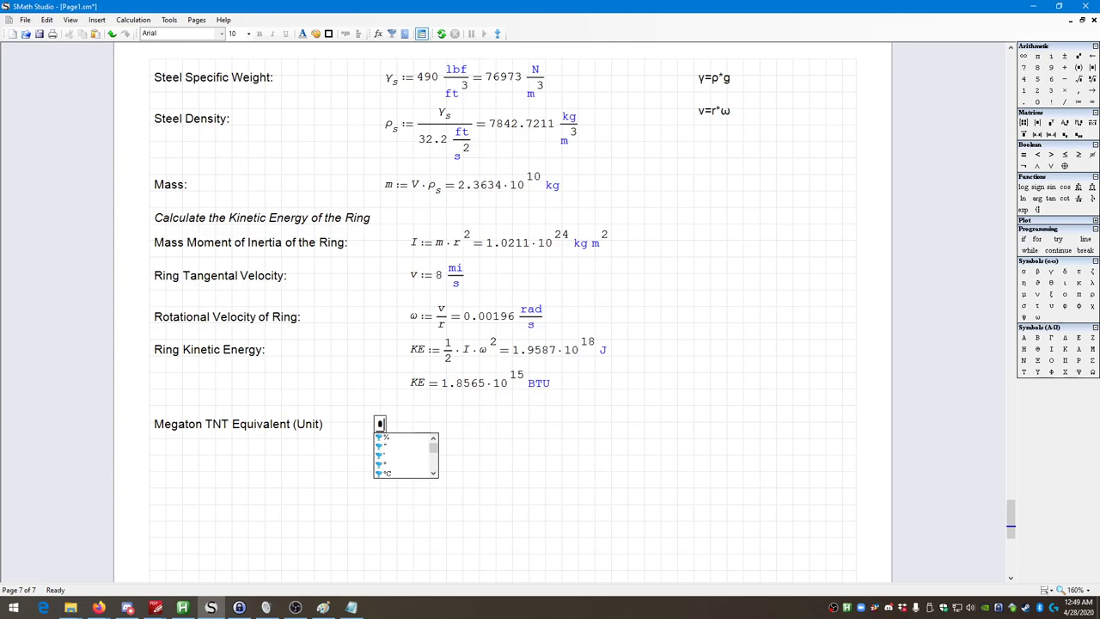
{"action": "type", "text": "Megaton"}
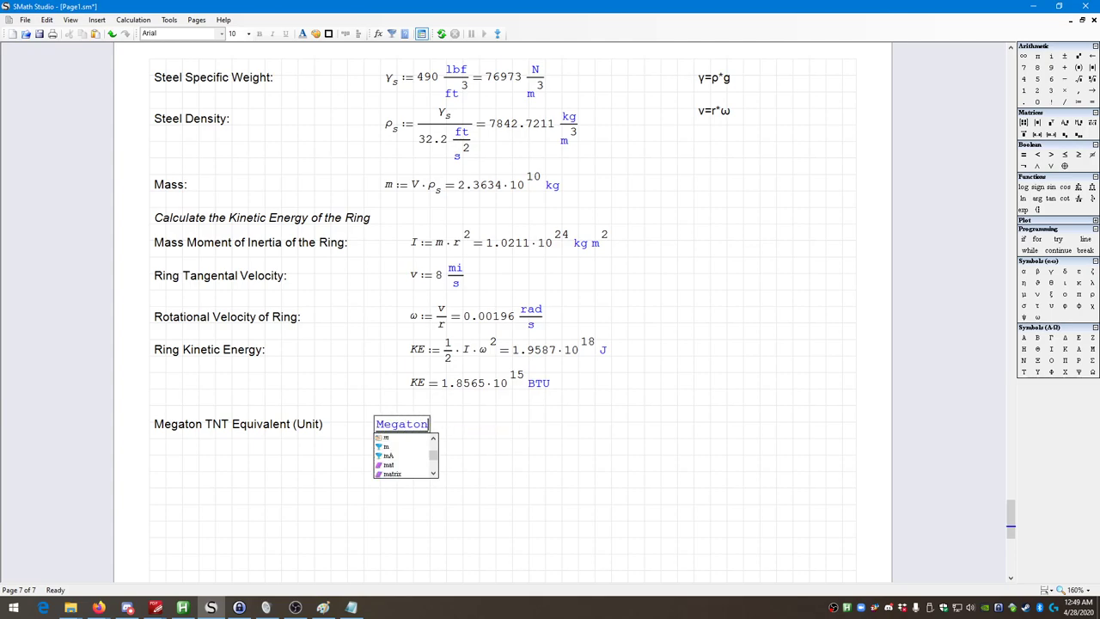
{"action": "type", "text": ":="}
Step: Check the joule equivalent in the Firefox search results and complete the Megaton definition in SMath Studio as 4.18·10^15 J
{"action": "mouse_move", "coordinate": [98, 607]}
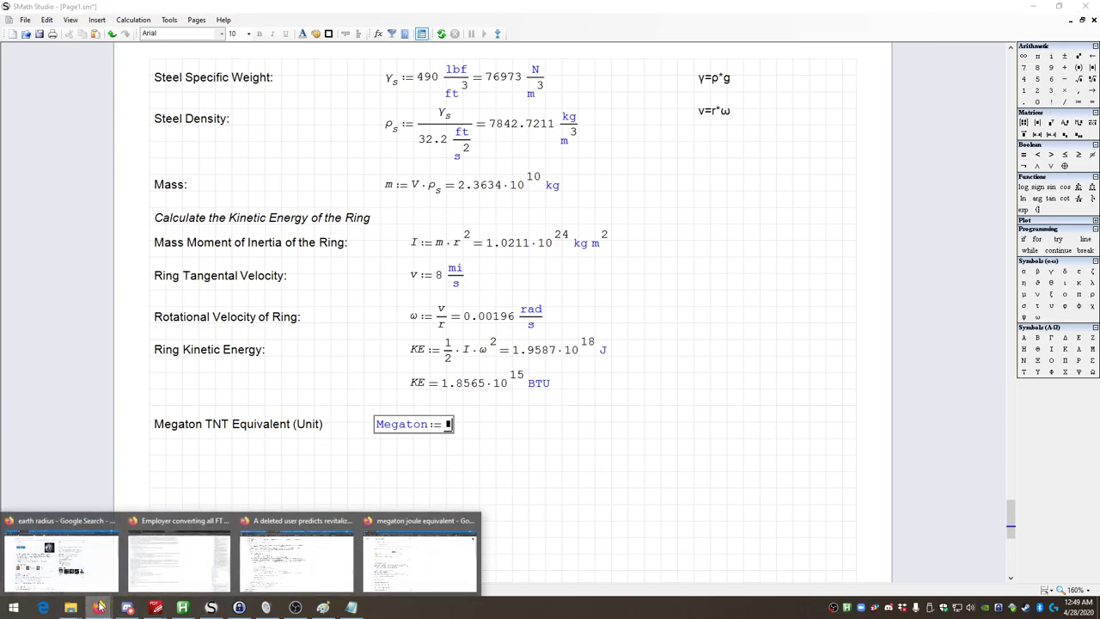
{"action": "left_click", "coordinate": [402, 556]}
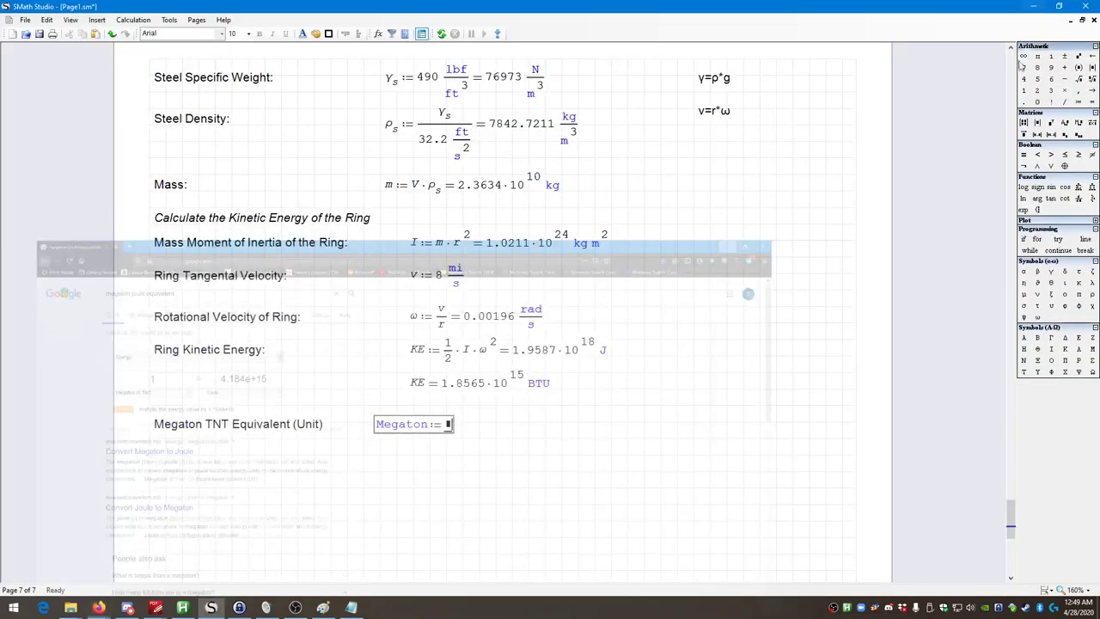
{"action": "left_click", "coordinate": [1034, 10]}
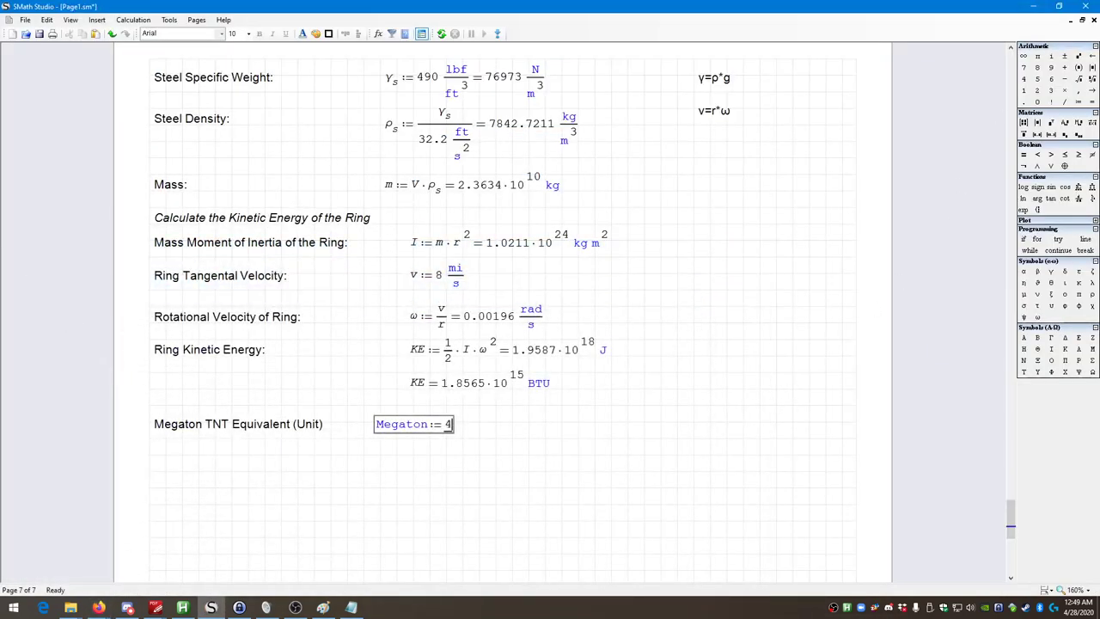
{"action": "type", "text": ".18"}
{"action": "type", "text": "*10"}
{"action": "type", "text": "^15"}
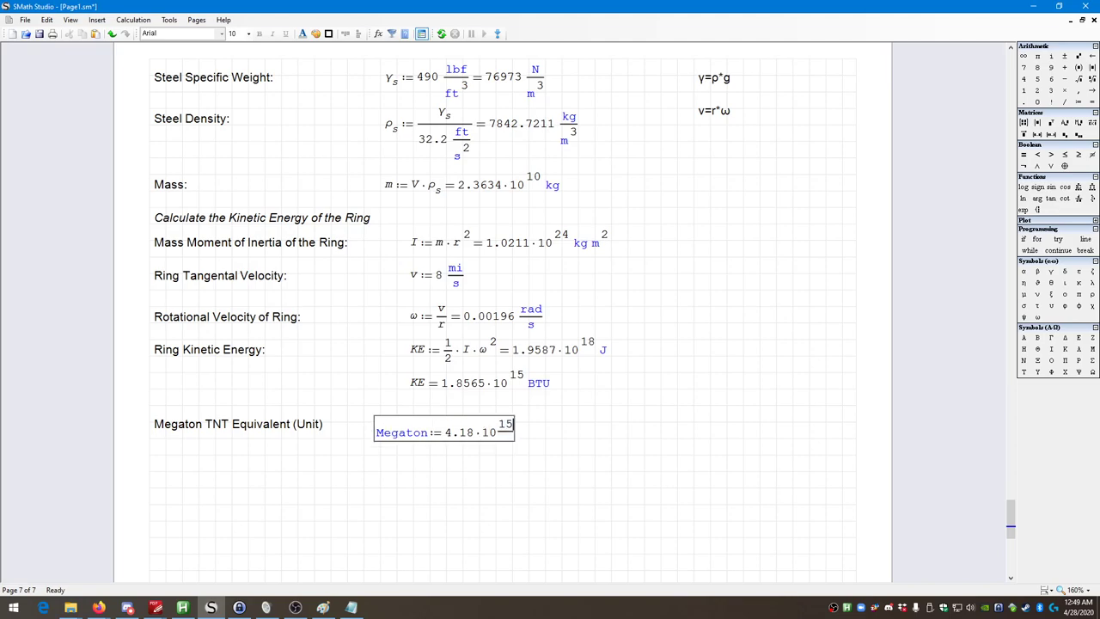
{"action": "type", "text": "*J"}
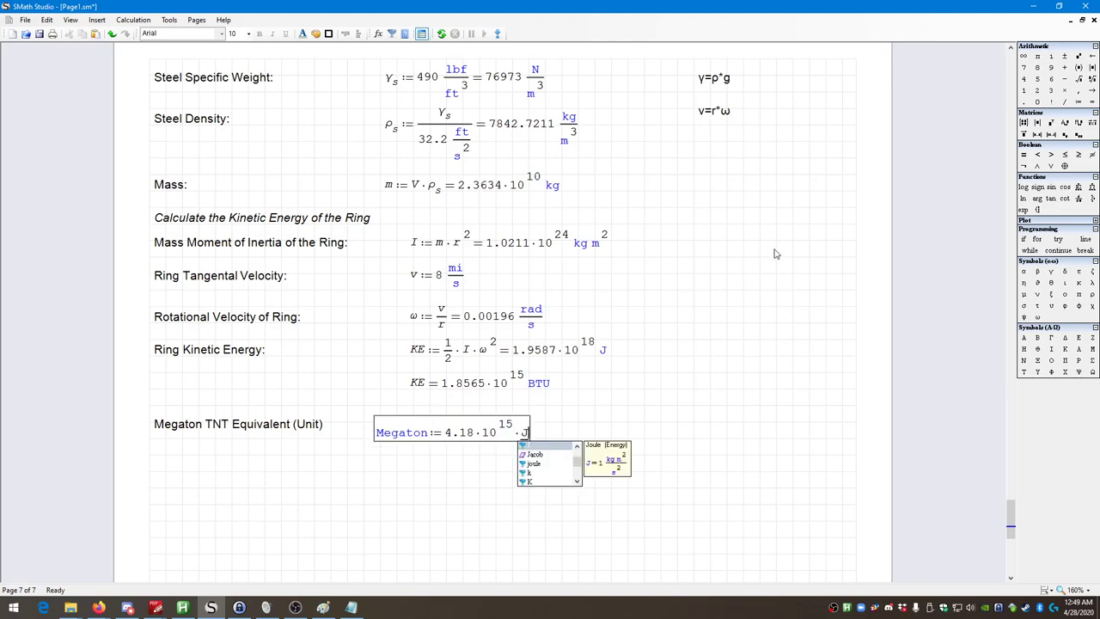
Step: Move the TNT equivalent label and the Megaton definition up, closer beneath the BTU result
{"action": "left_click", "coordinate": [606, 492]}
{"action": "left_click_drag", "start_coordinate": [607, 492], "coordinate": [372, 414]}
{"action": "key", "text": "Up"}
{"action": "left_click_drag", "start_coordinate": [659, 474], "coordinate": [150, 405]}
{"action": "key", "text": "Up"}
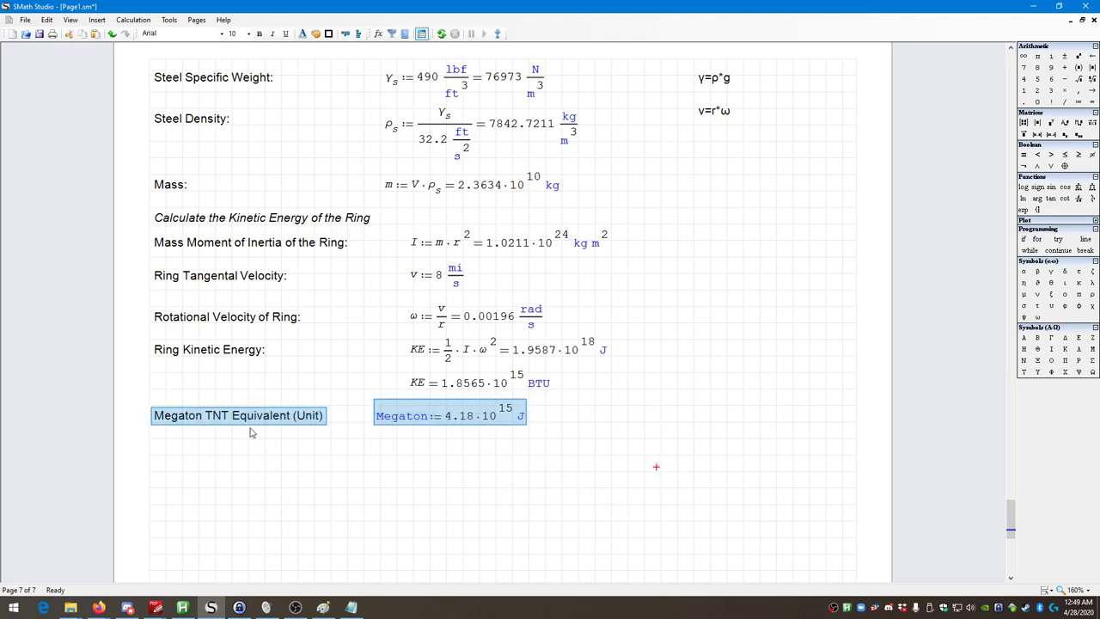
{"action": "left_click", "coordinate": [387, 466]}
{"action": "left_click", "coordinate": [161, 445]}
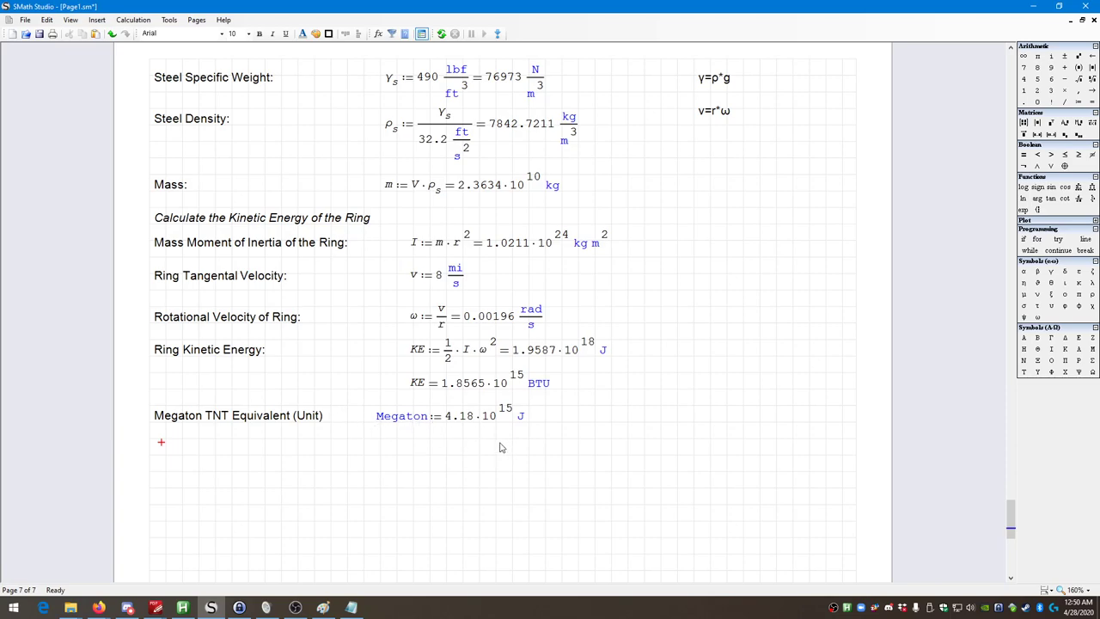
Step: Rename the Megaton definition to Kiloton and change its exponent of ten to 12
{"action": "mouse_move", "coordinate": [432, 423]}
{"action": "left_click", "coordinate": [431, 416]}
{"action": "double_click", "coordinate": [428, 416]}
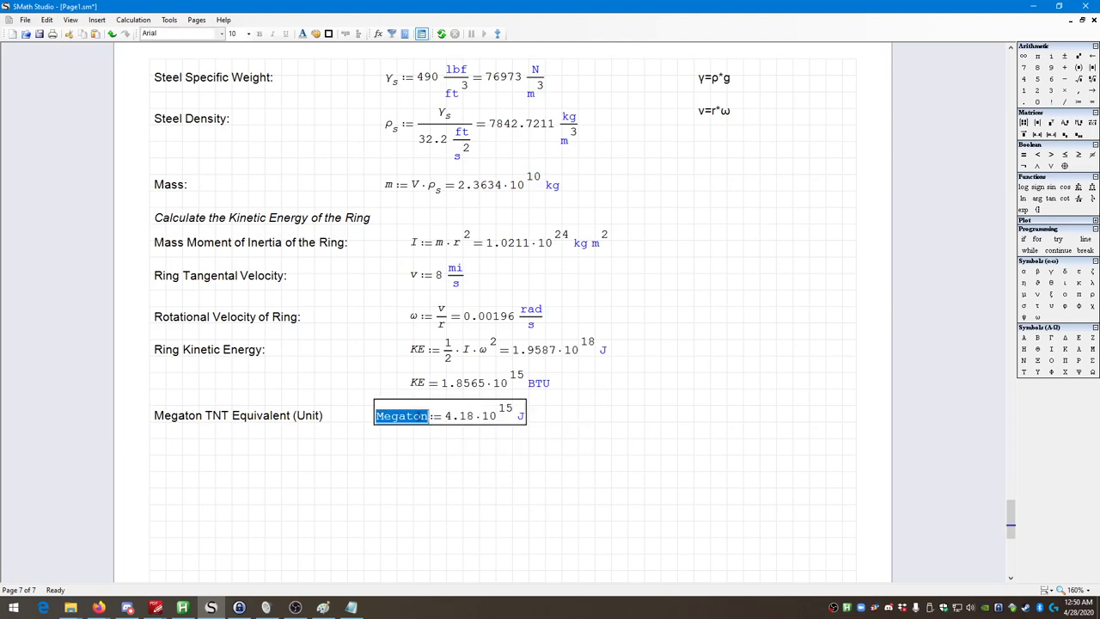
{"action": "type", "text": "Kiloton"}
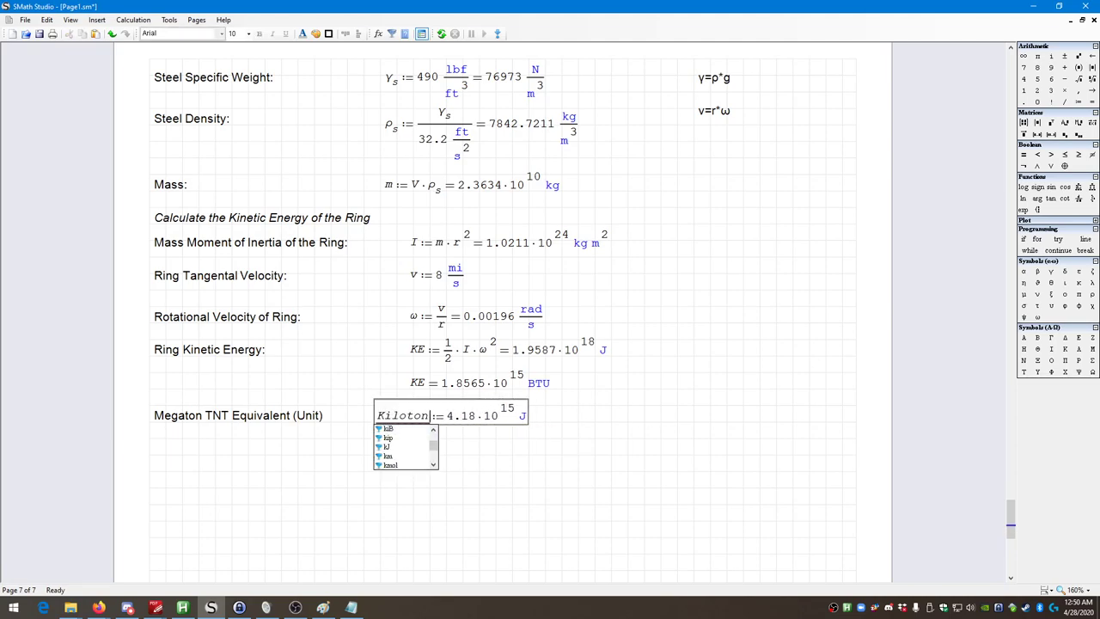
{"action": "left_click", "coordinate": [512, 411]}
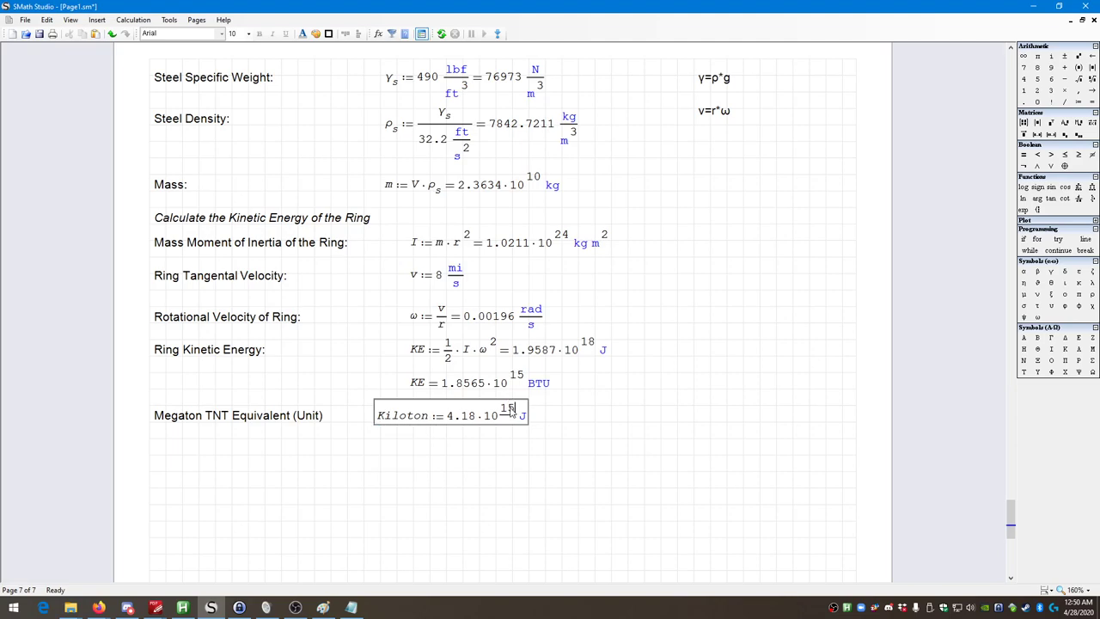
{"action": "type", "text": "2"}
{"action": "key", "text": "Left"}
{"action": "key", "text": "BackSpace"}
Step: Shift the Kiloton definition sideways so it sits roughly in line with the KE equations above
{"action": "left_click", "coordinate": [614, 481]}
{"action": "left_click_drag", "start_coordinate": [633, 489], "coordinate": [375, 398]}
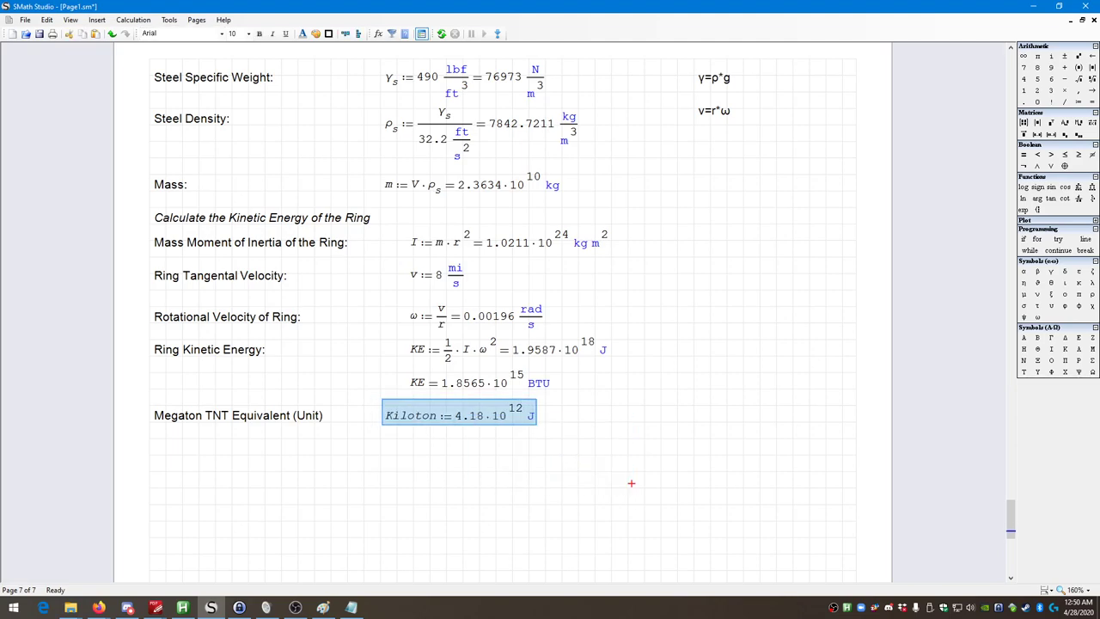
{"action": "left_click_drag", "start_coordinate": [450, 422], "coordinate": [466, 422]}
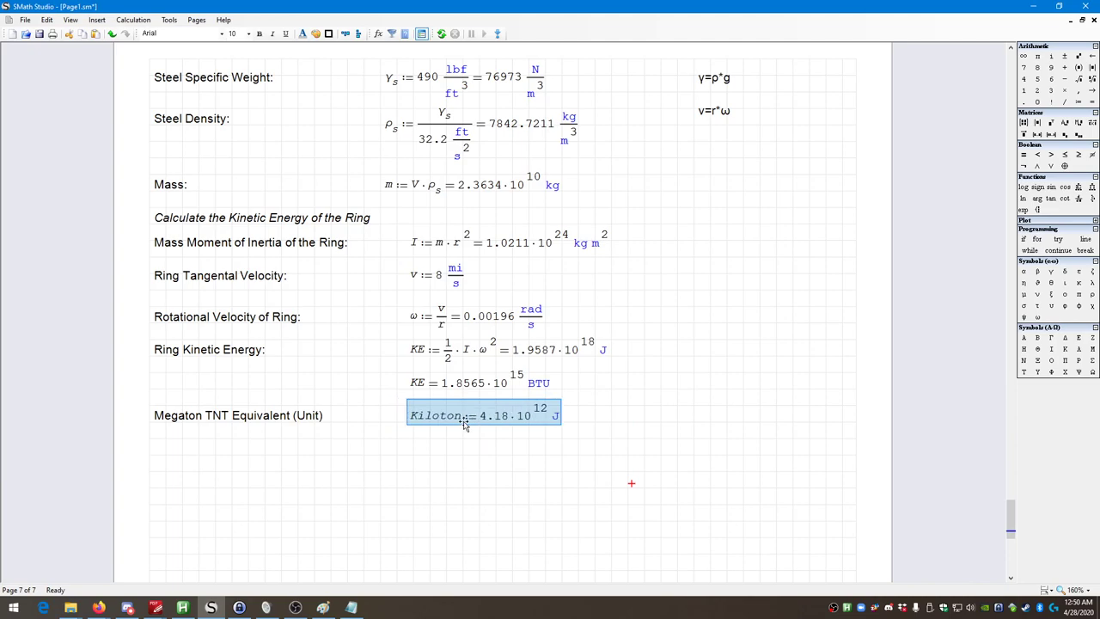
Step: Add the label "Ring Kinetic Energy" below the TNT equivalent label, aligned with the other labels
{"action": "left_click", "coordinate": [162, 454]}
{"action": "type", "text": "Ri"}
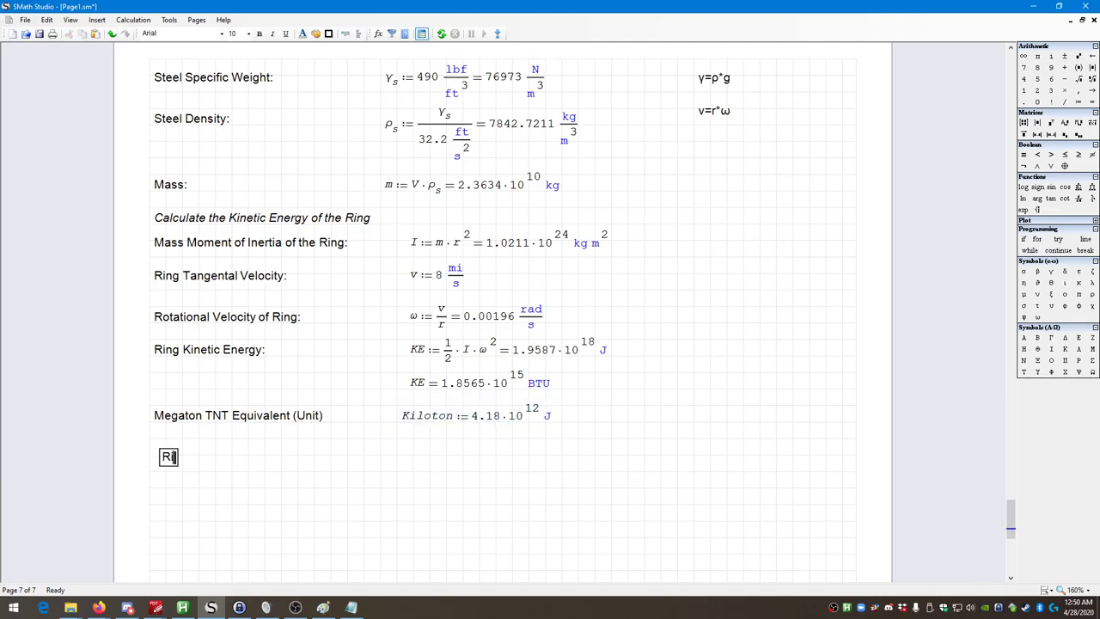
{"action": "type", "text": "ng Kinetic Energy"}
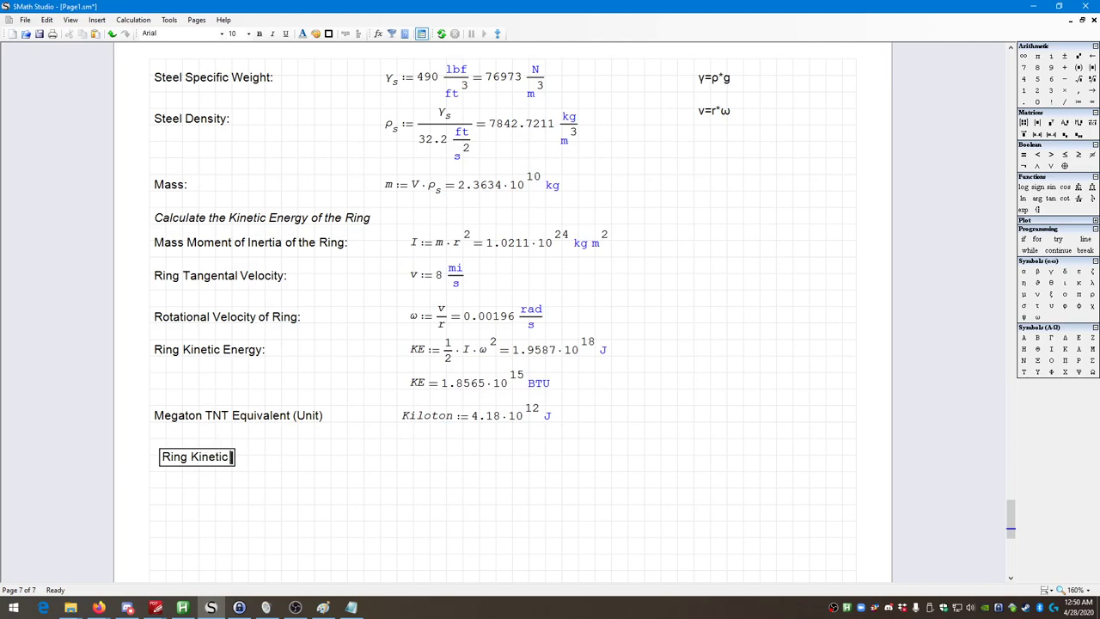
{"action": "left_click", "coordinate": [277, 483]}
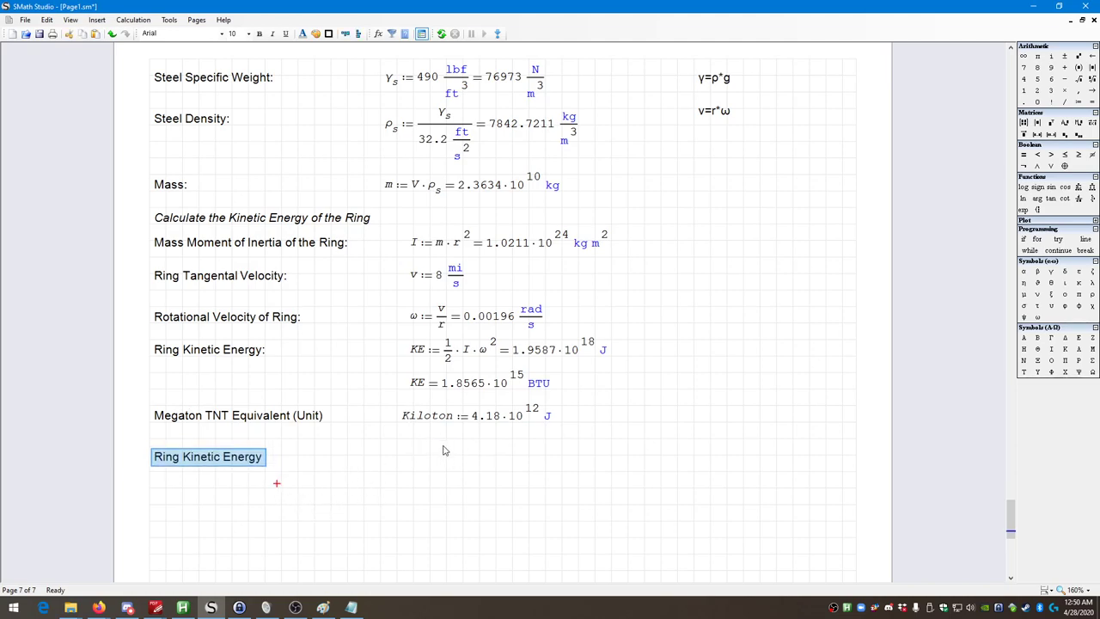
{"action": "left_click", "coordinate": [408, 458]}
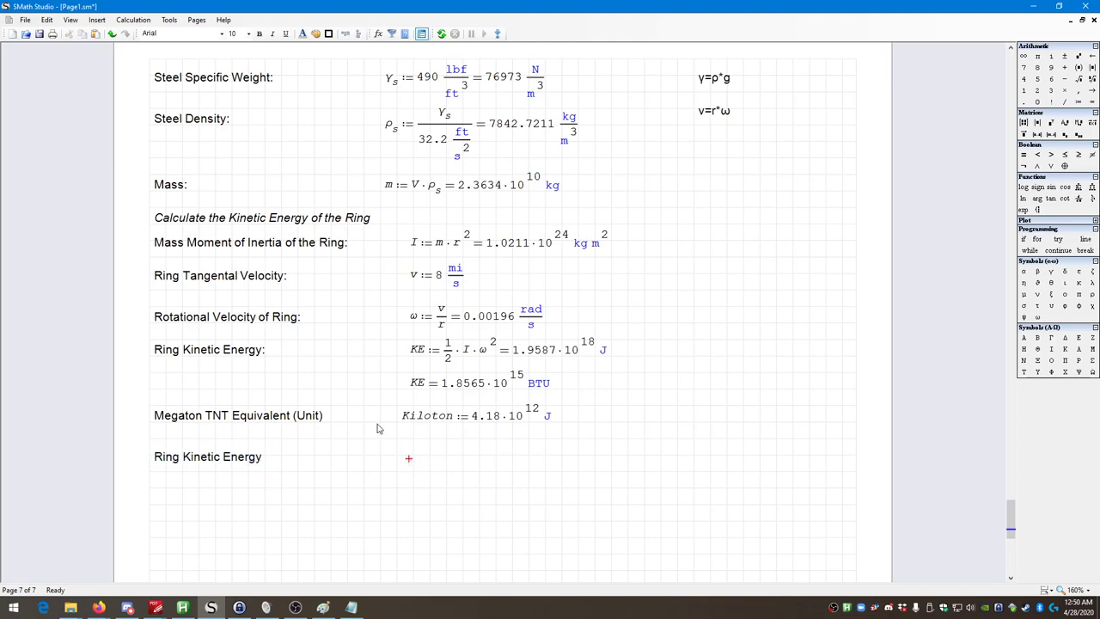
Step: Shorten the name of the Kiloton definition to KT
{"action": "left_click", "coordinate": [447, 418]}
{"action": "double_click", "coordinate": [447, 418]}
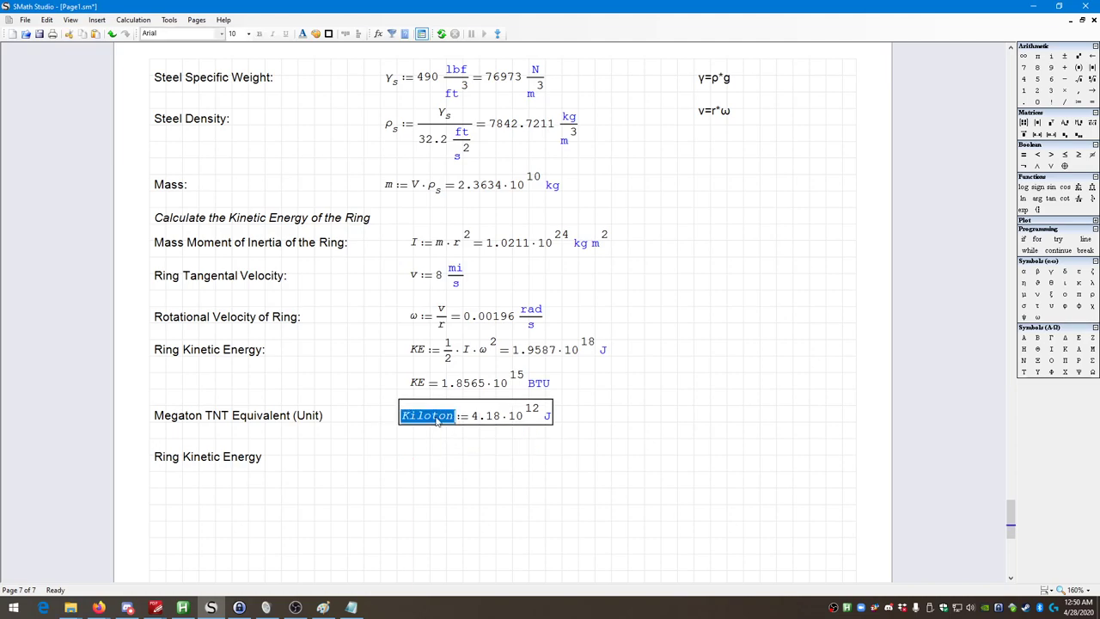
{"action": "type", "text": "KT"}
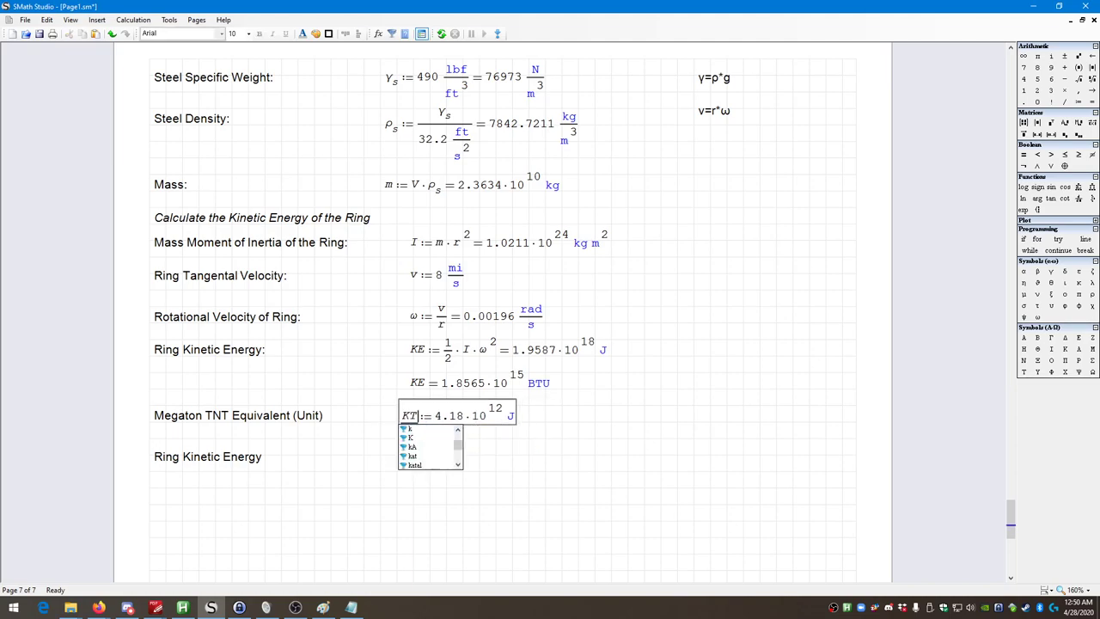
{"action": "left_click", "coordinate": [541, 474]}
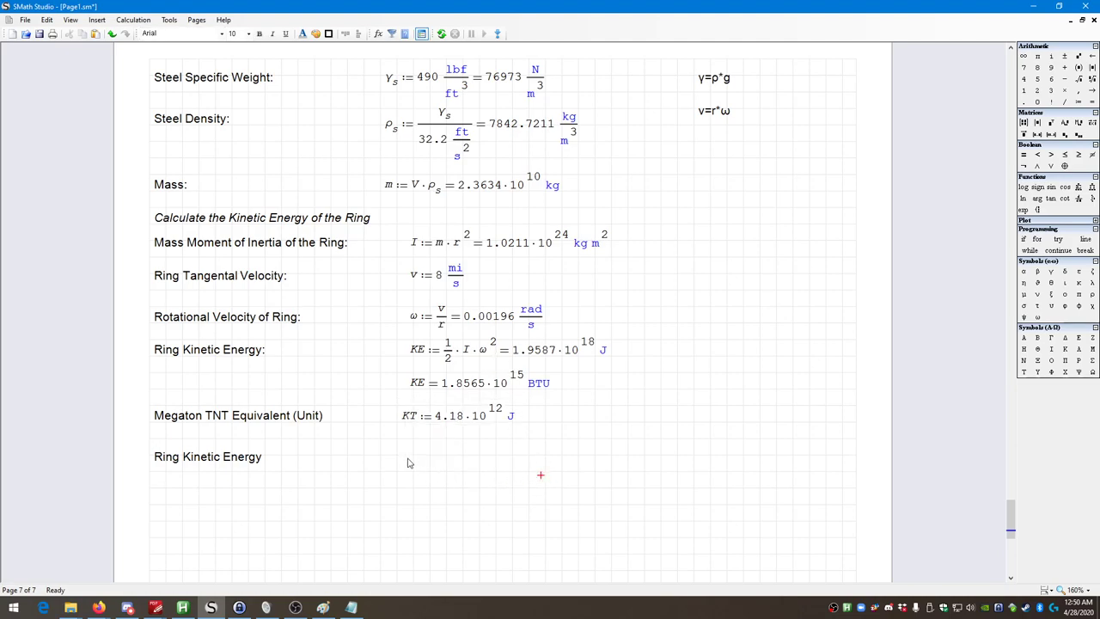
Step: Evaluate KE in KT beside the lower Ring Kinetic Energy label and align the result under the KT definition
{"action": "left_click", "coordinate": [406, 446]}
{"action": "type", "text": "KE="}
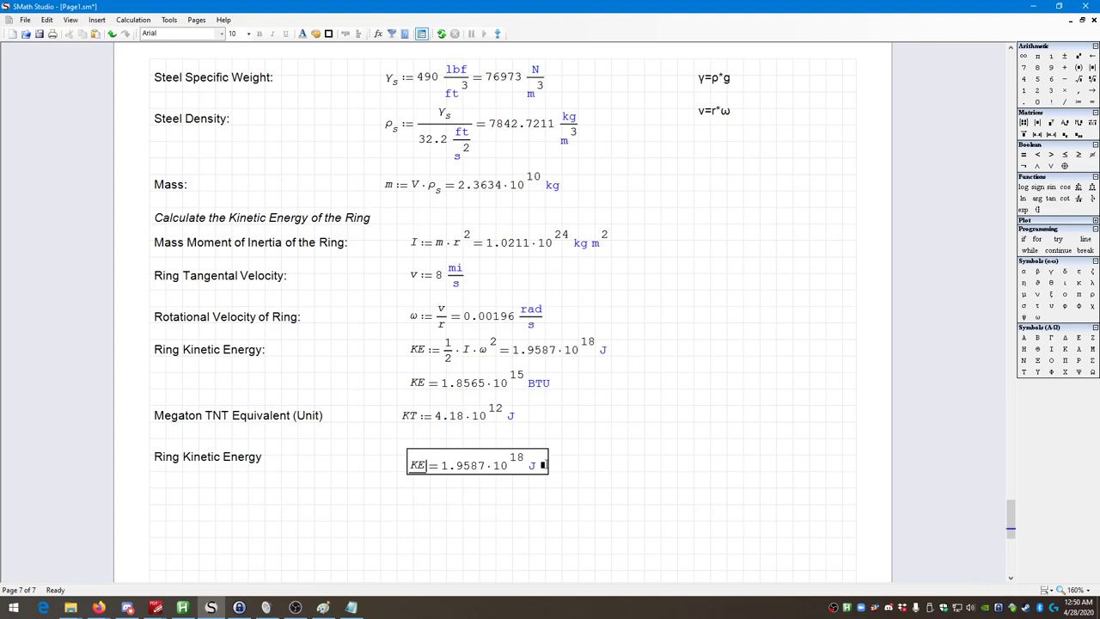
{"action": "left_click", "coordinate": [542, 464]}
{"action": "key", "text": "BackSpace"}
{"action": "type", "text": "KT"}
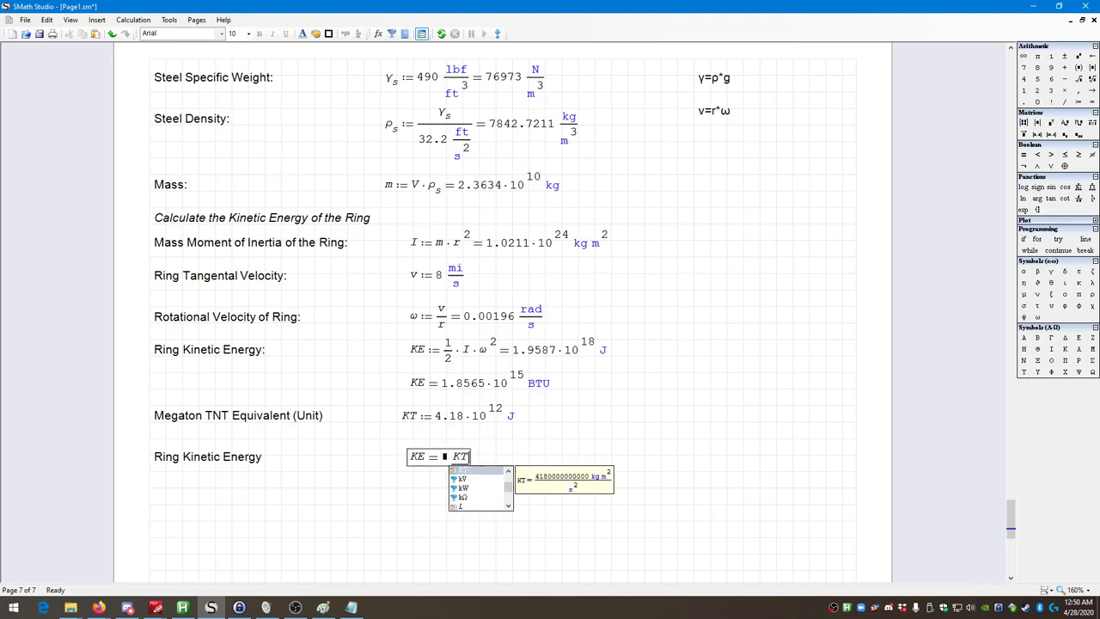
{"action": "key", "text": "Return"}
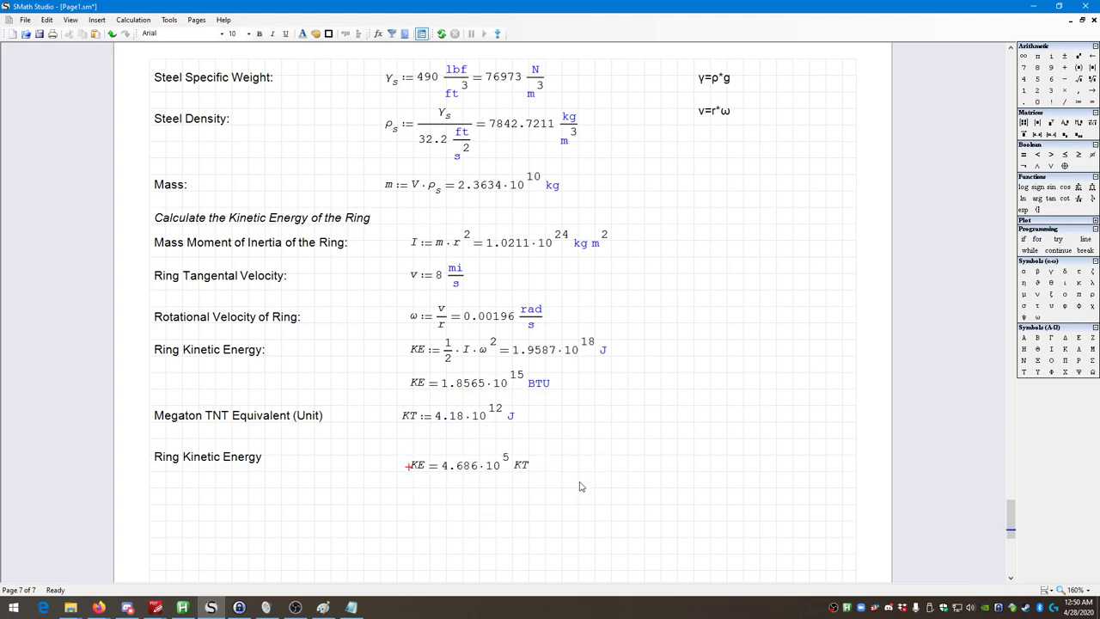
{"action": "left_click_drag", "start_coordinate": [581, 490], "coordinate": [464, 474]}
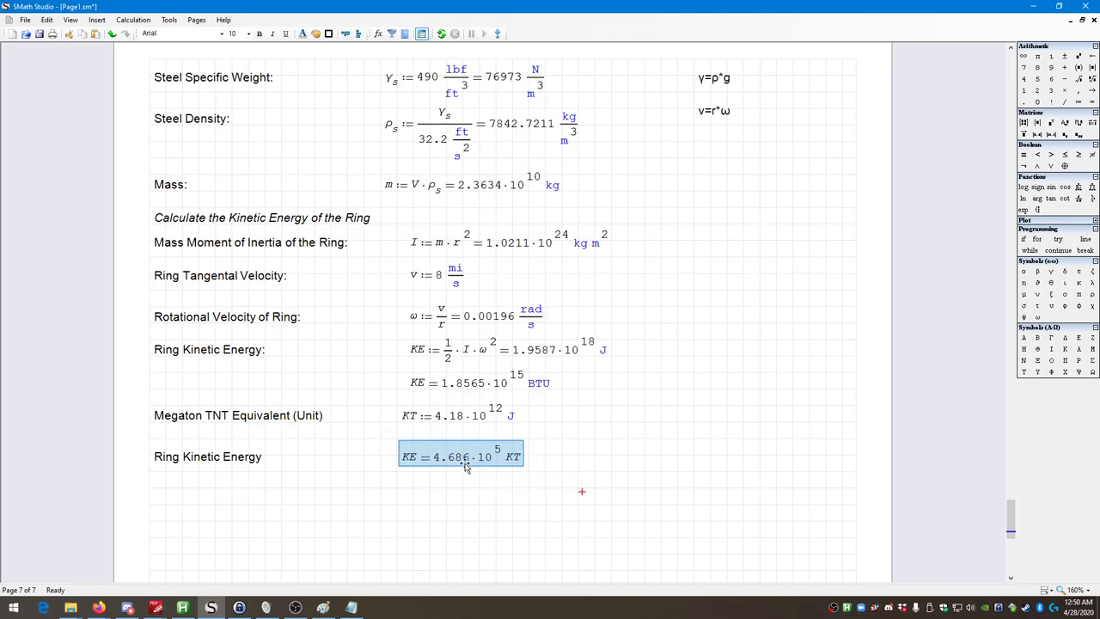
{"action": "left_click", "coordinate": [555, 473]}
{"action": "left_click", "coordinate": [517, 458]}
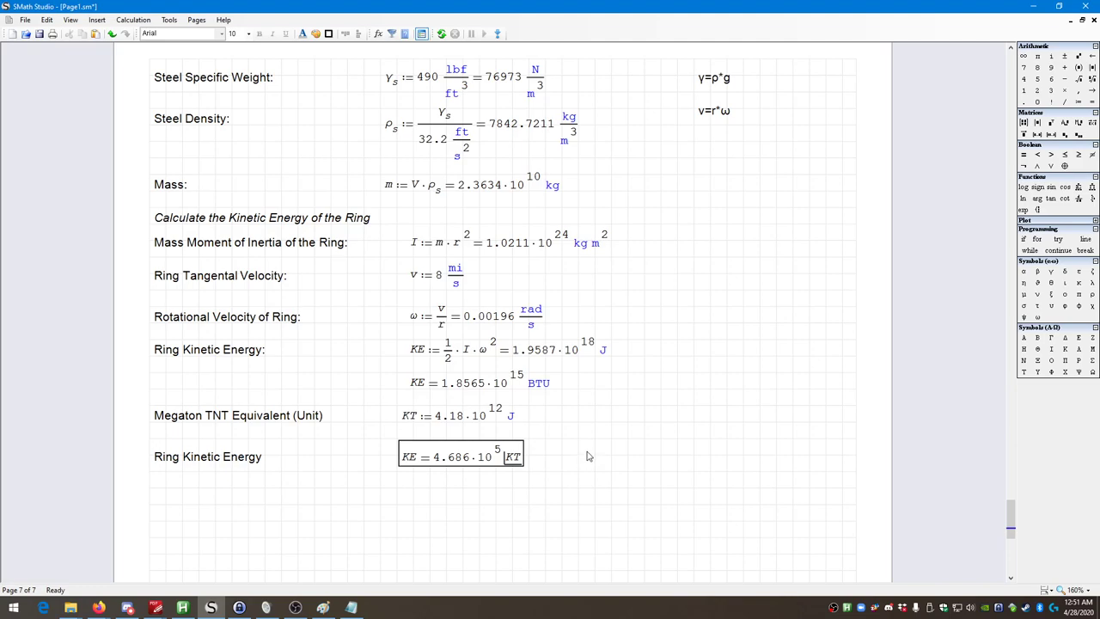
Step: Delete the KE result in KT together with the Ring Kinetic Energy label beside it
{"action": "left_click_drag", "start_coordinate": [588, 456], "coordinate": [468, 451]}
{"action": "key", "text": "Delete"}
{"action": "left_click_drag", "start_coordinate": [384, 474], "coordinate": [220, 445]}
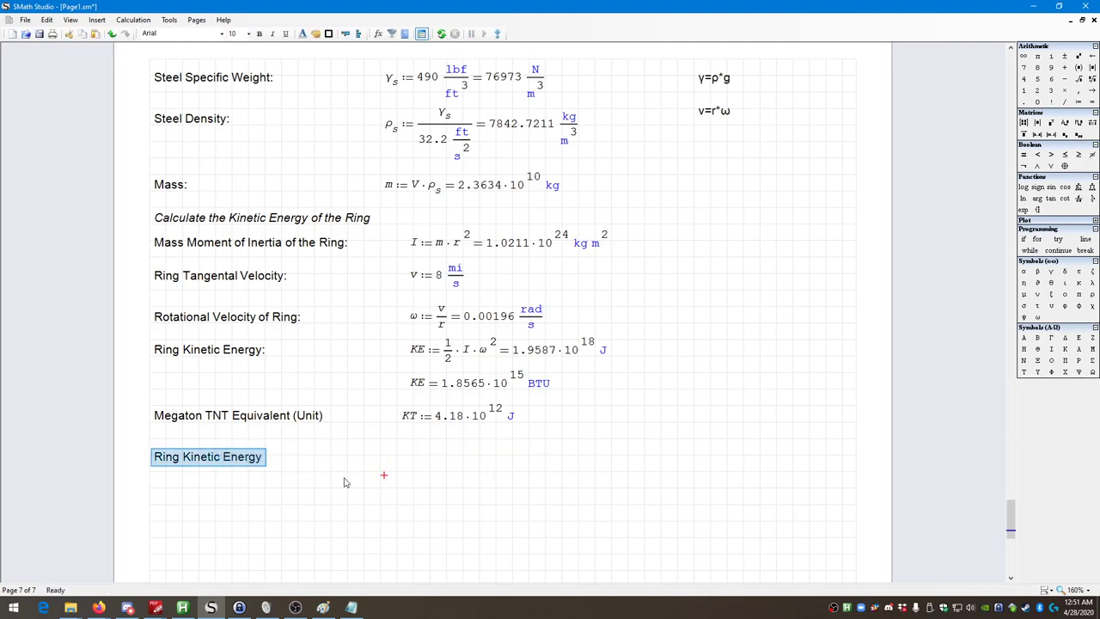
{"action": "key", "text": "ctrl+z"}
{"action": "left_click_drag", "start_coordinate": [674, 509], "coordinate": [150, 445]}
{"action": "key", "text": "Delete"}
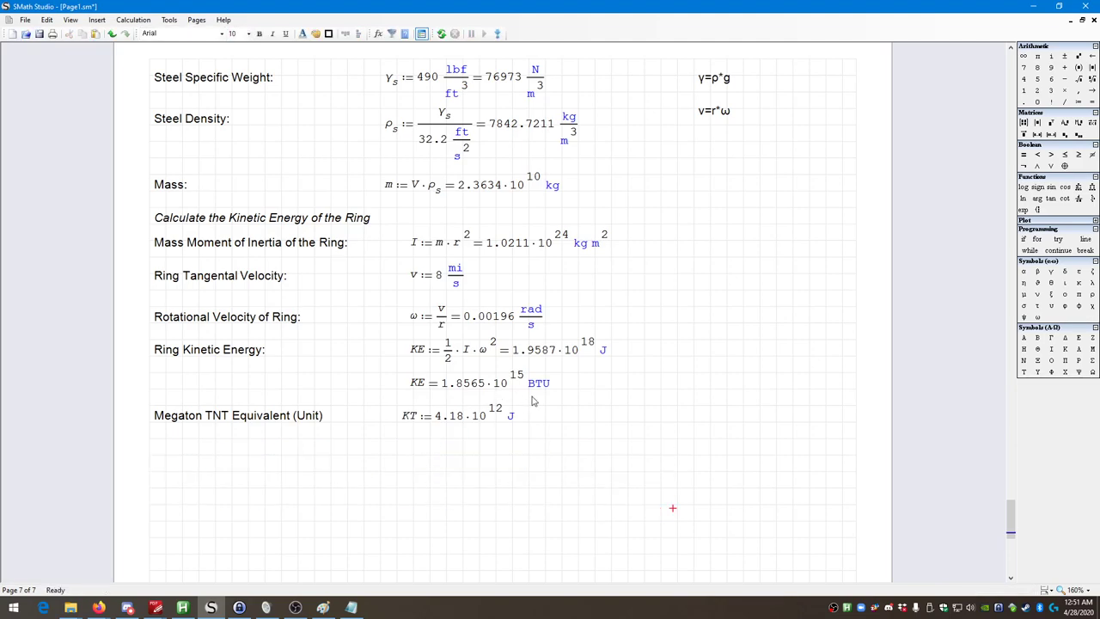
Step: Change the TNT unit definition's exponent of ten to 15 and rename it from KT to MT
{"action": "left_click", "coordinate": [499, 410]}
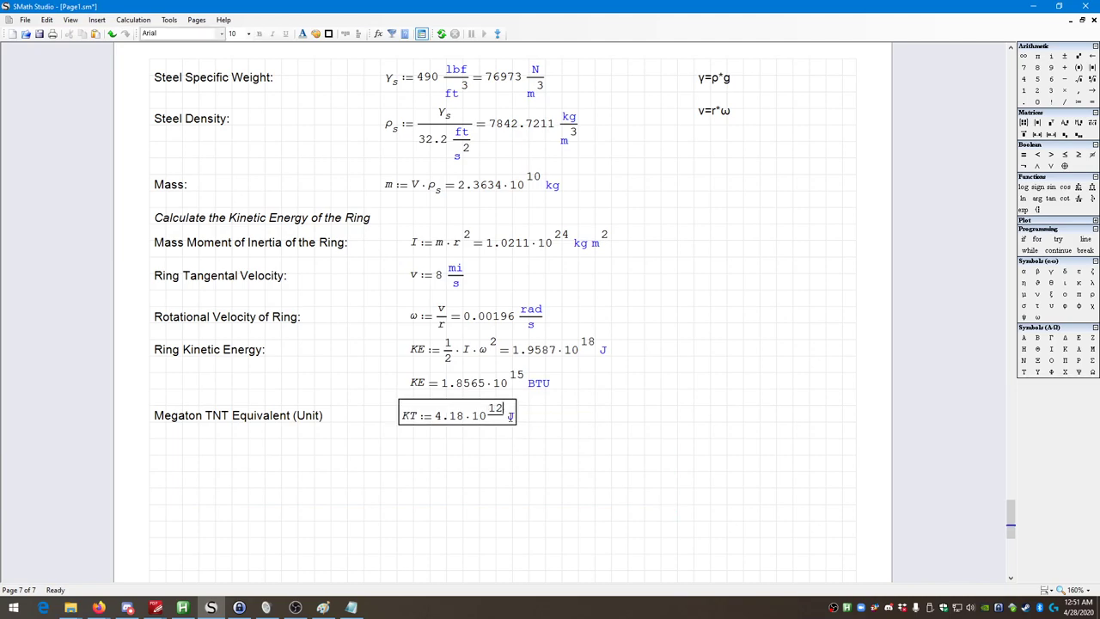
{"action": "key", "text": "BackSpace"}
{"action": "type", "text": "5"}
{"action": "left_click", "coordinate": [409, 416]}
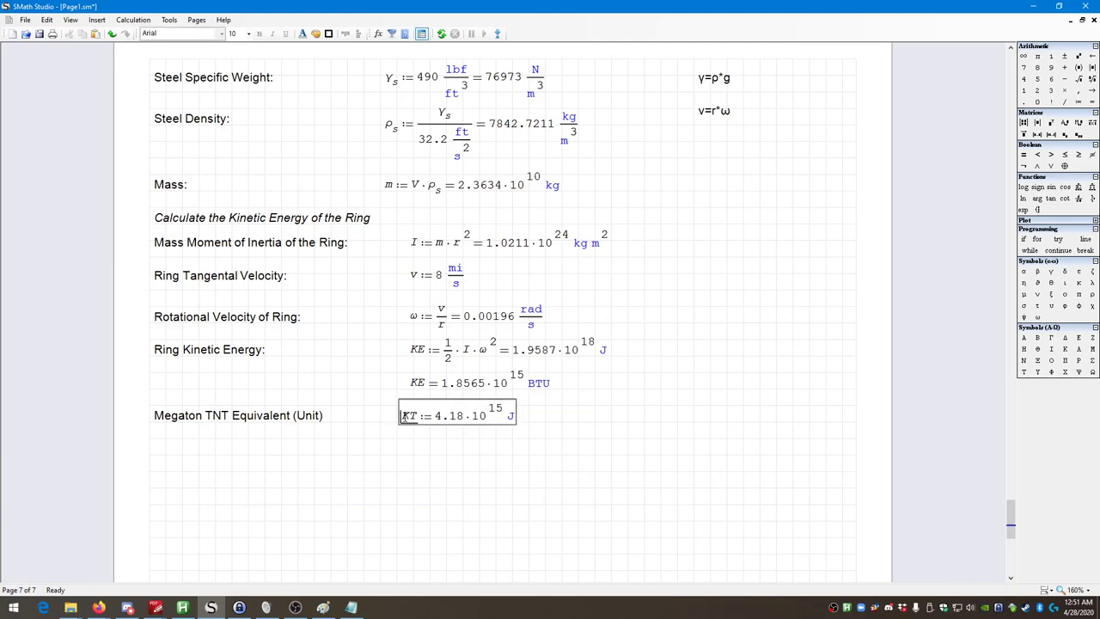
{"action": "key", "text": "BackSpace"}
{"action": "type", "text": "M"}
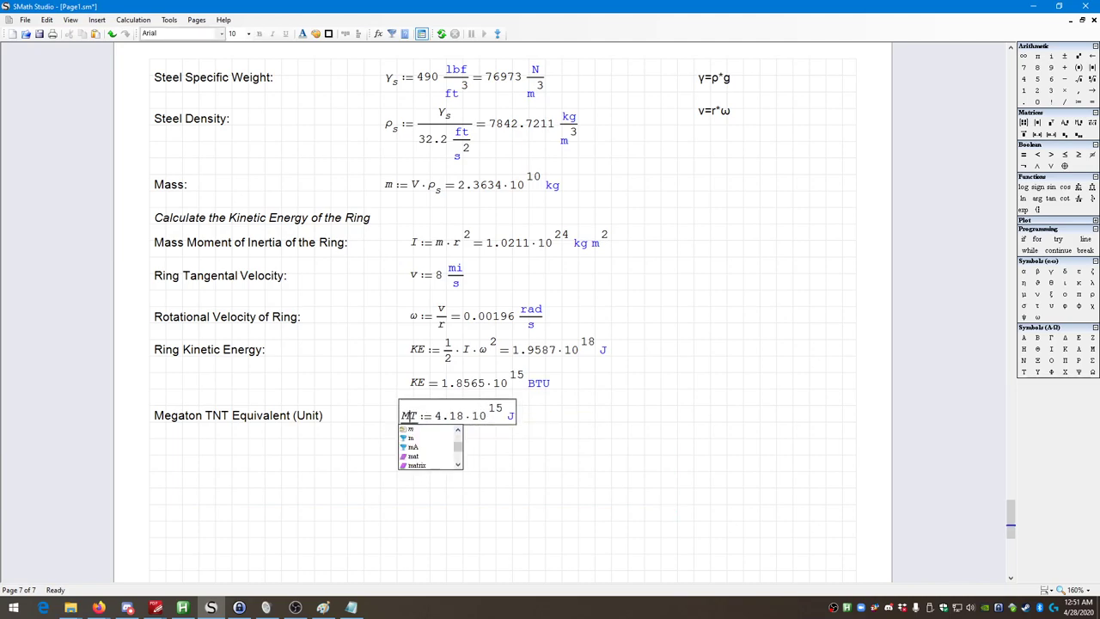
{"action": "left_click", "coordinate": [573, 442]}
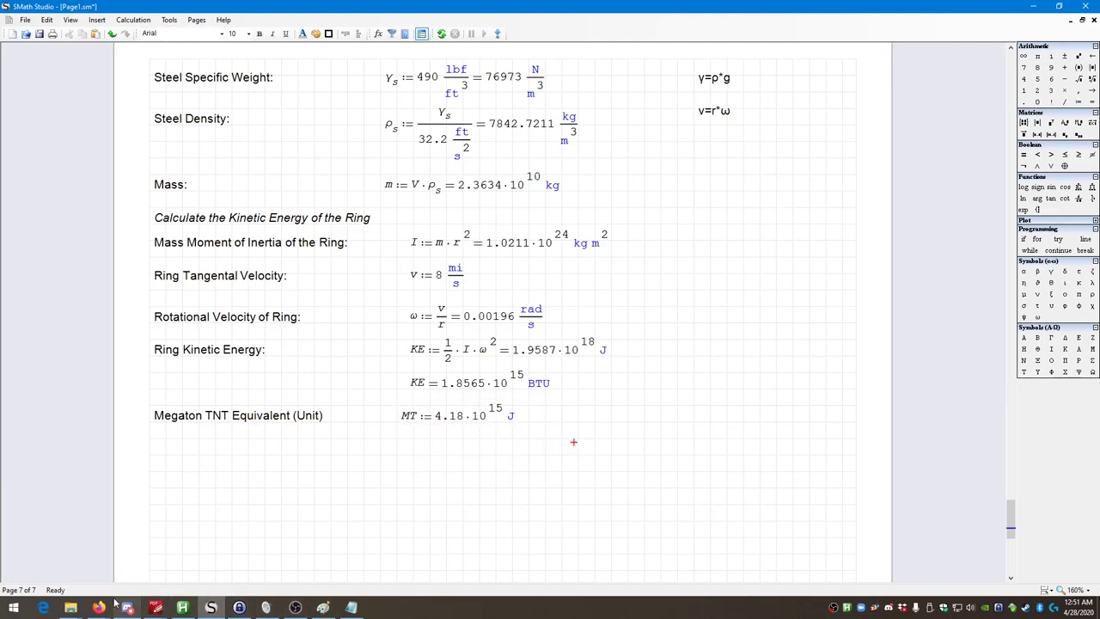
Step: Check the megaton-to-joule conversion in the Firefox search results and return to the SMath Studio worksheet
{"action": "mouse_move", "coordinate": [99, 608]}
{"action": "left_click", "coordinate": [443, 590]}
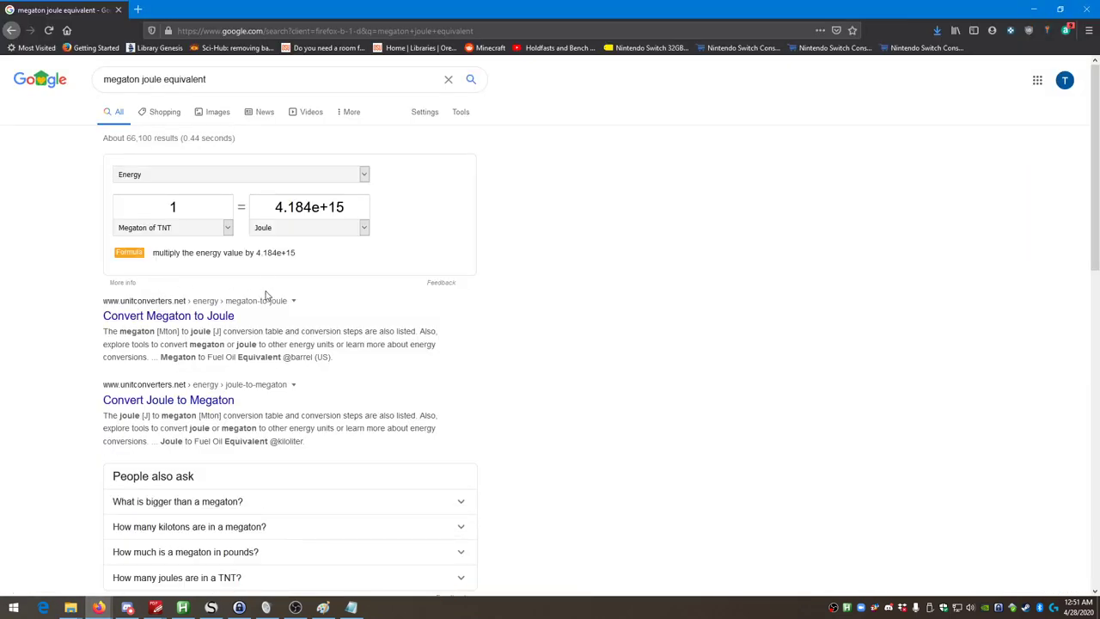
{"action": "left_click", "coordinate": [1033, 9]}
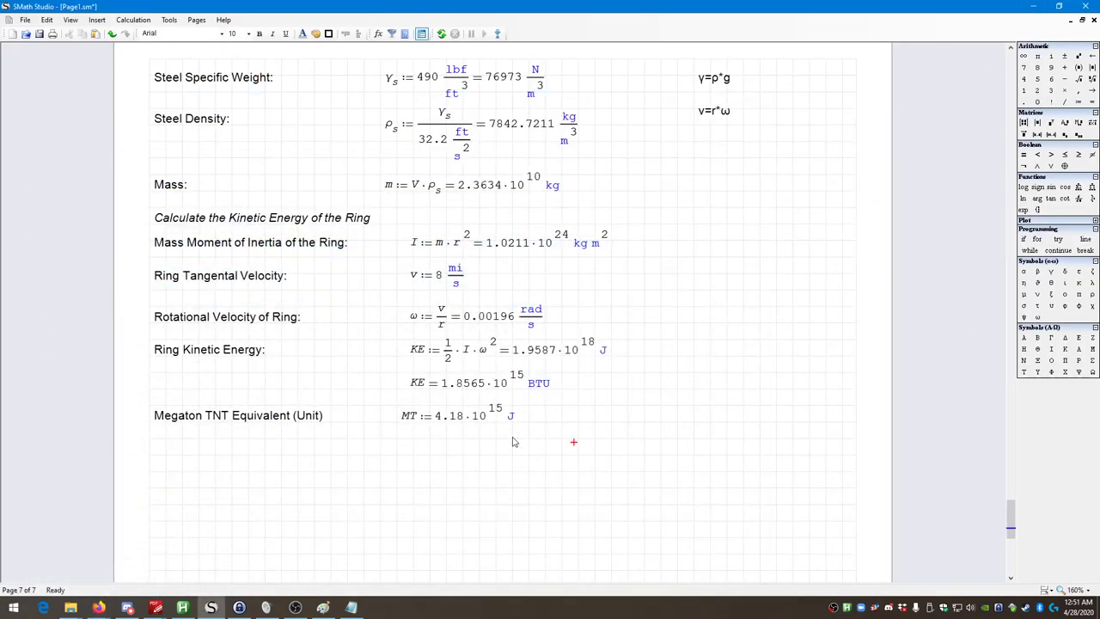
Step: Shift the MT definition sideways so it lines up with the KE equations above
{"action": "left_click_drag", "start_coordinate": [549, 450], "coordinate": [426, 433]}
{"action": "left_click", "coordinate": [417, 440]}
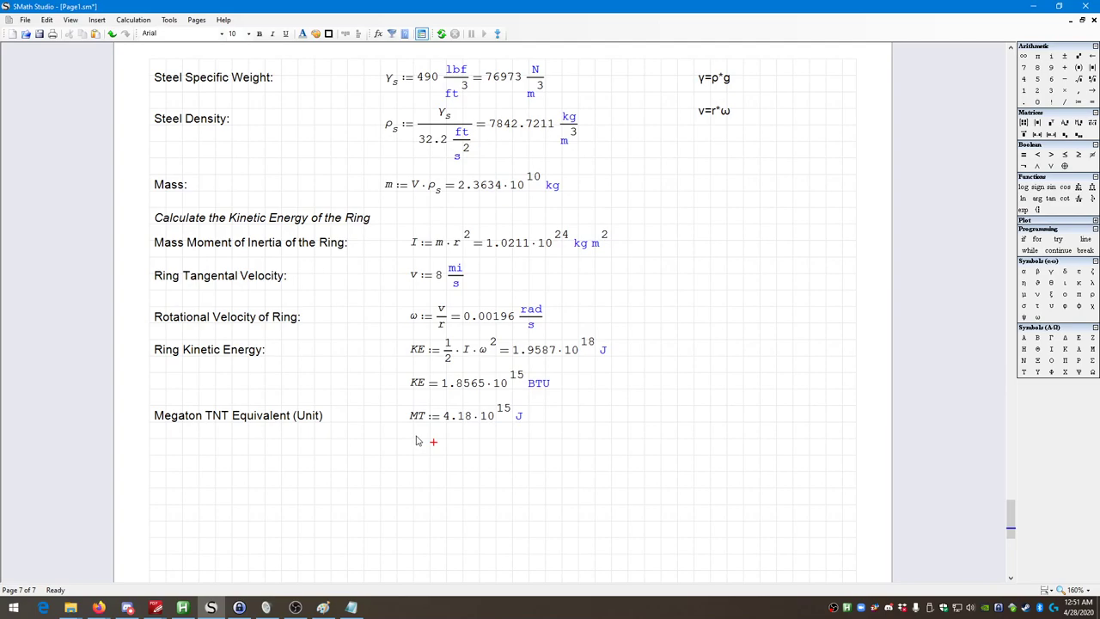
{"action": "left_click", "coordinate": [156, 445]}
{"action": "type", "text": "M"}
{"action": "key", "text": "BackSpace"}
Step: Evaluate KE in MT below the MT definition and move the result up close beneath it
{"action": "left_click", "coordinate": [408, 448]}
{"action": "left_click", "coordinate": [409, 443]}
{"action": "type", "text": "KE="}
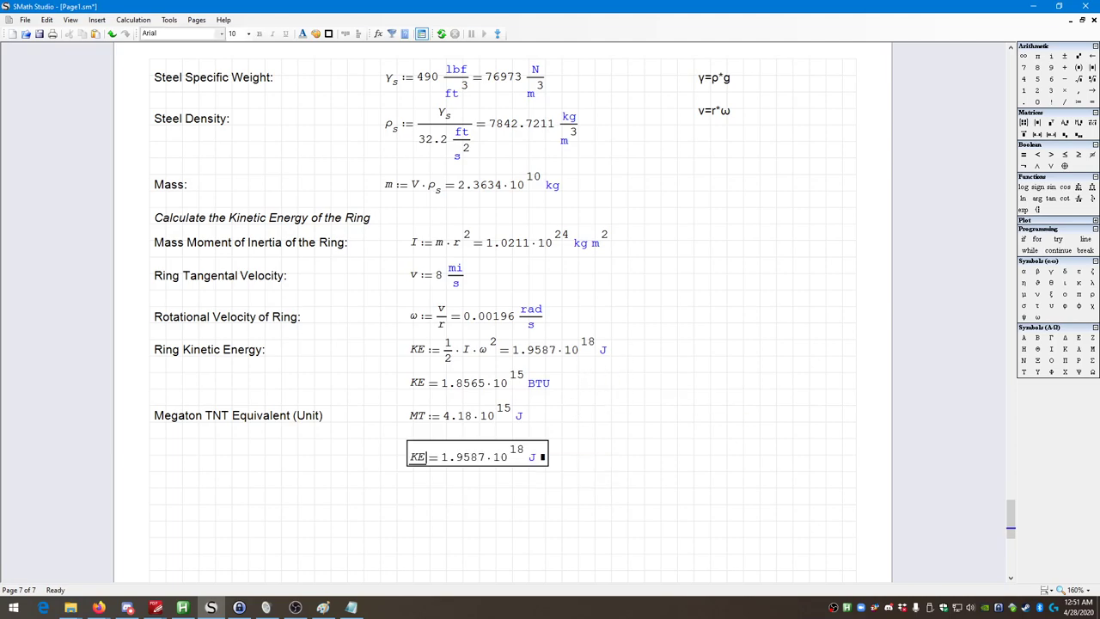
{"action": "left_click", "coordinate": [543, 459]}
{"action": "key", "text": "BackSpace"}
{"action": "type", "text": "MT"}
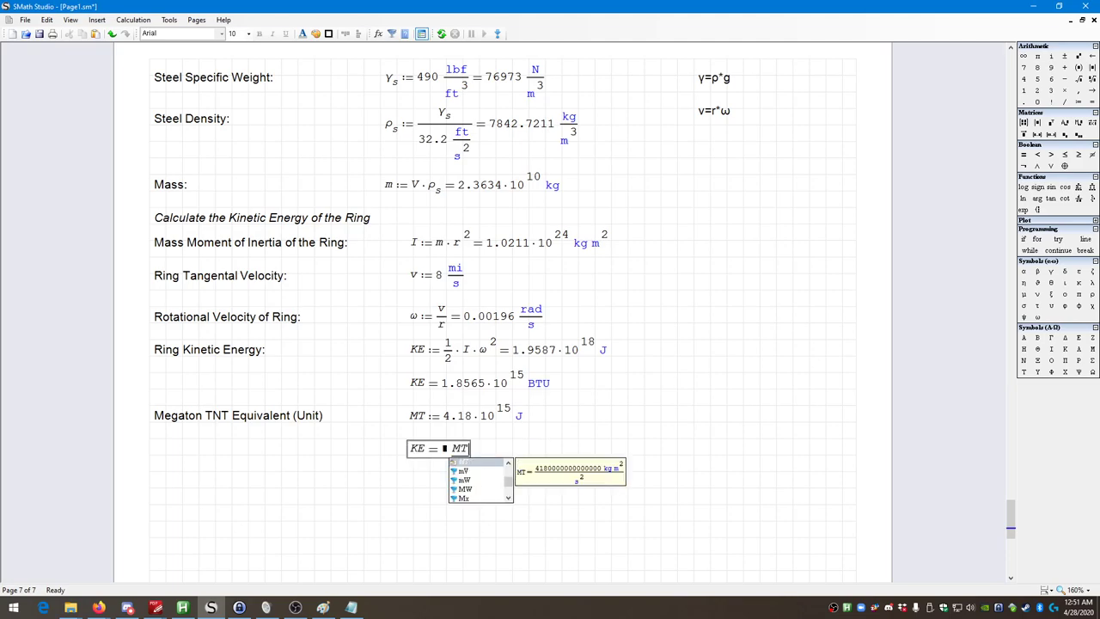
{"action": "key", "text": "Return"}
{"action": "key", "text": "Return"}
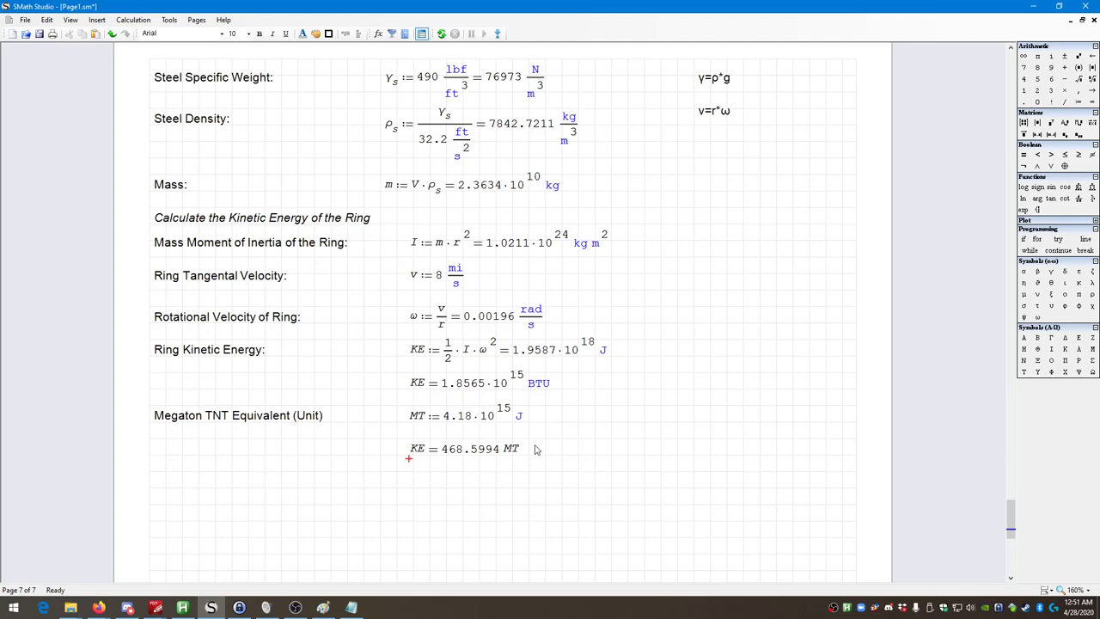
{"action": "left_click_drag", "start_coordinate": [582, 475], "coordinate": [502, 454]}
{"action": "key", "text": "Up"}
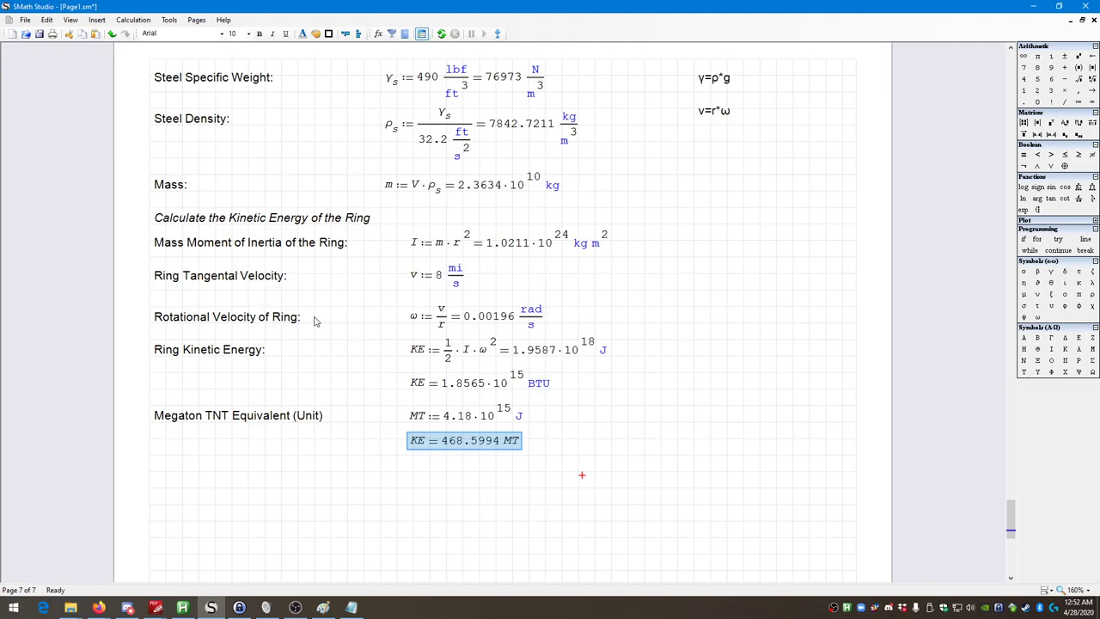
{"action": "left_click", "coordinate": [550, 443]}
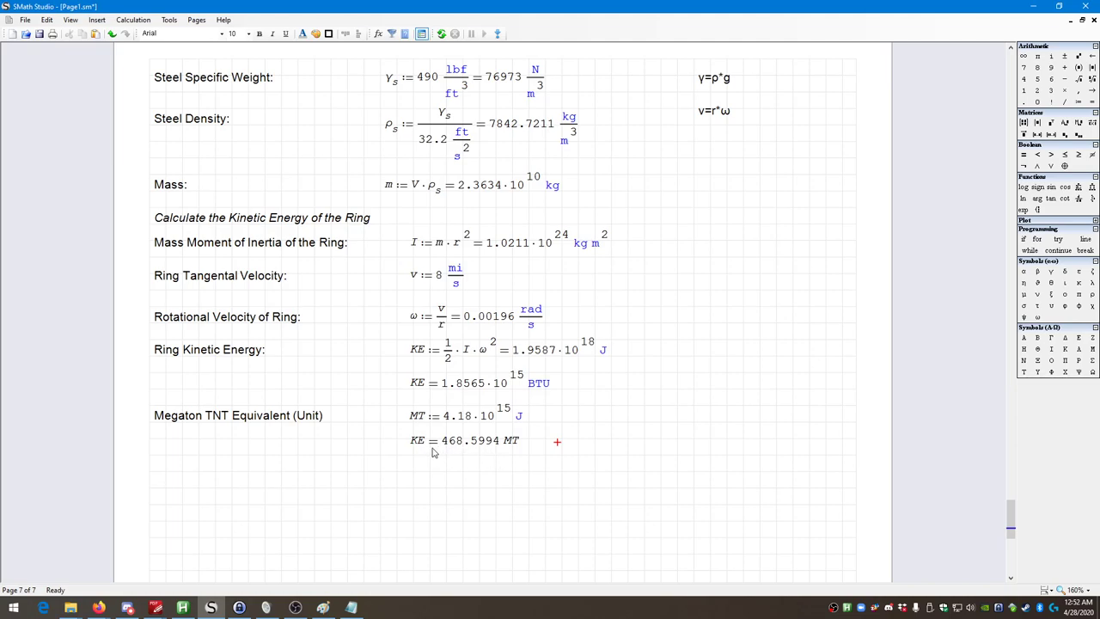
{"action": "scroll", "coordinate": [442, 468], "scroll_direction": "down", "scroll_amount": 1}
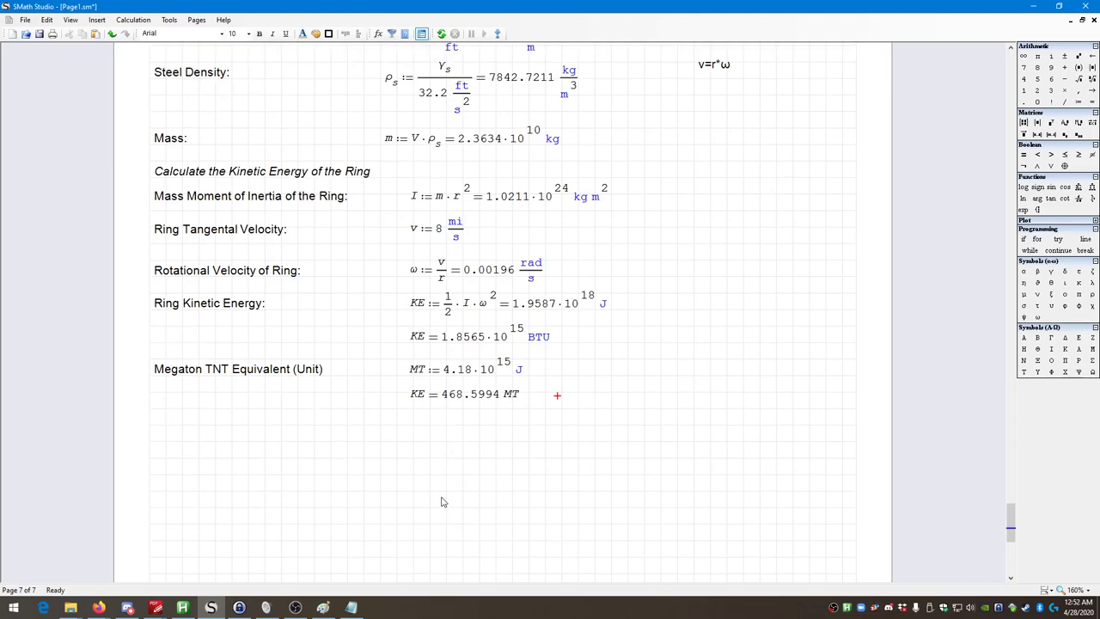
{"action": "scroll", "coordinate": [446, 501], "scroll_direction": "up", "scroll_amount": 1}
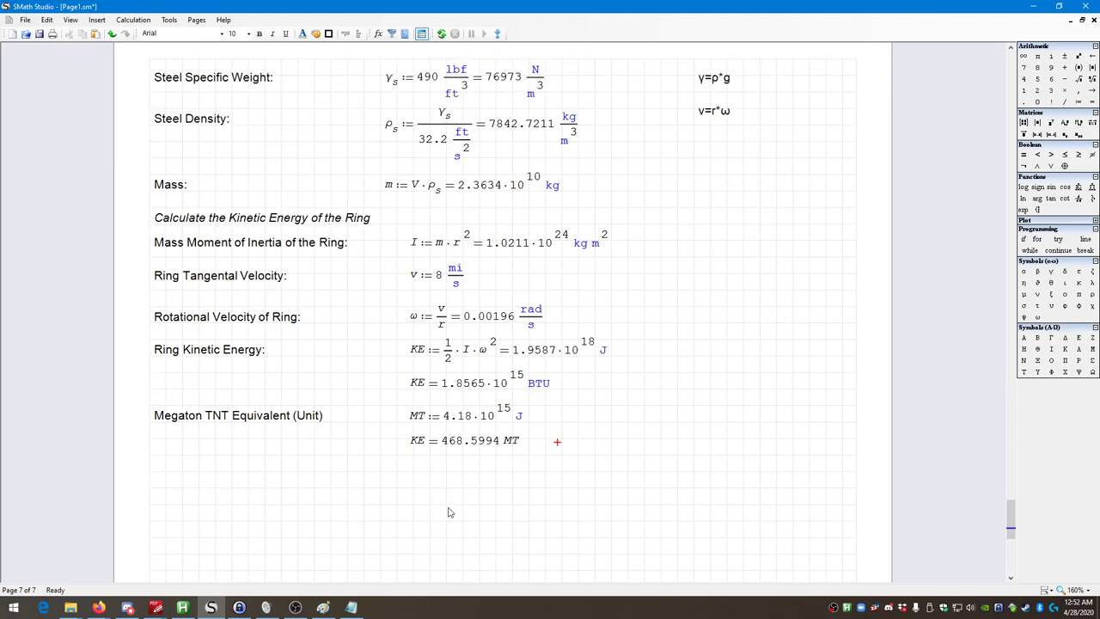
{"action": "mouse_move", "coordinate": [1012, 530]}
{"action": "left_mouse_down"}
{"action": "mouse_move", "coordinate": [1014, 507]}
{"action": "mouse_move", "coordinate": [1014, 535]}
{"action": "left_mouse_up"}
{"action": "scroll", "coordinate": [468, 533], "scroll_direction": "up", "scroll_amount": 3}
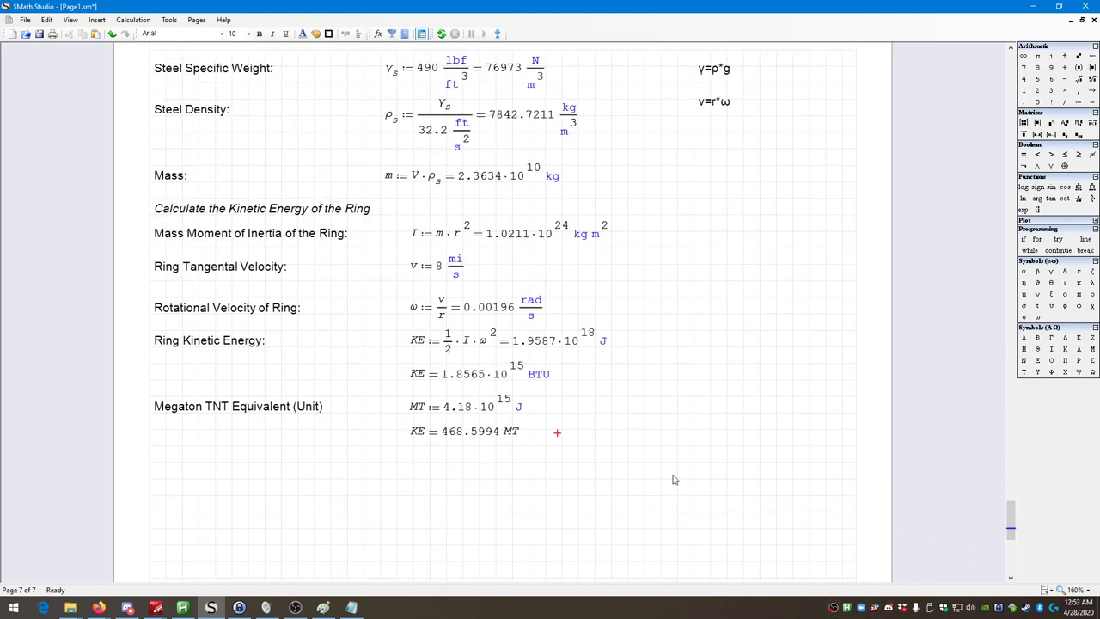
{"action": "scroll", "coordinate": [713, 540], "scroll_direction": "up", "scroll_amount": 4}
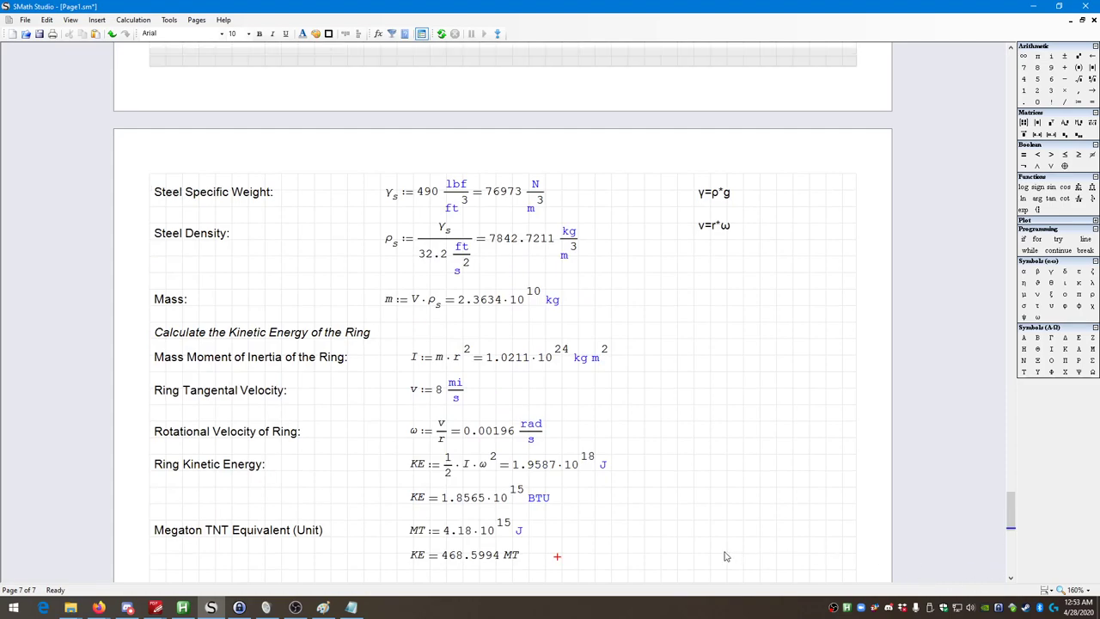
{"action": "scroll", "coordinate": [990, 539], "scroll_direction": "down", "scroll_amount": 3}
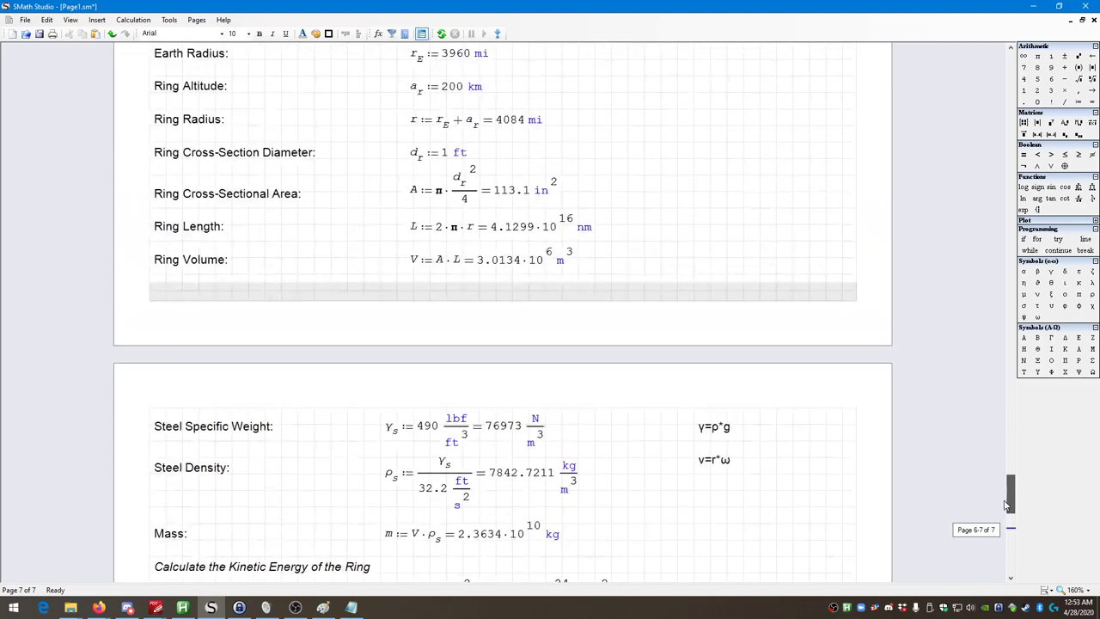